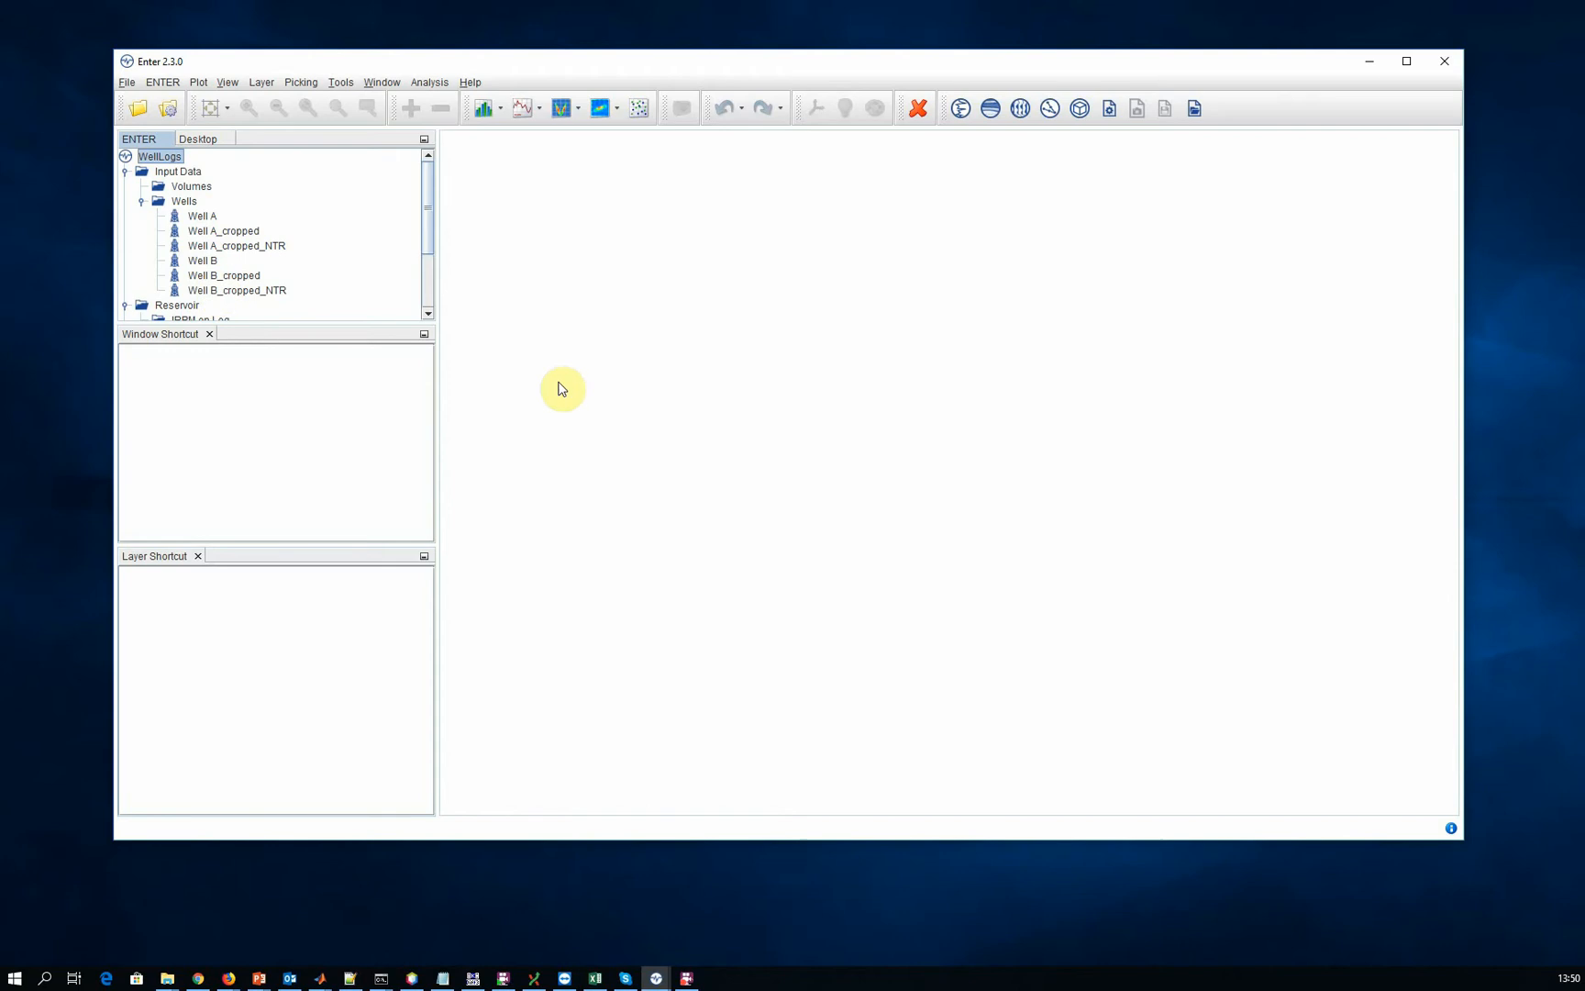
- Create an ENTER project named CalibrateModel with T:\ as its location
{"action": "left_click", "coordinate": [776, 459]}
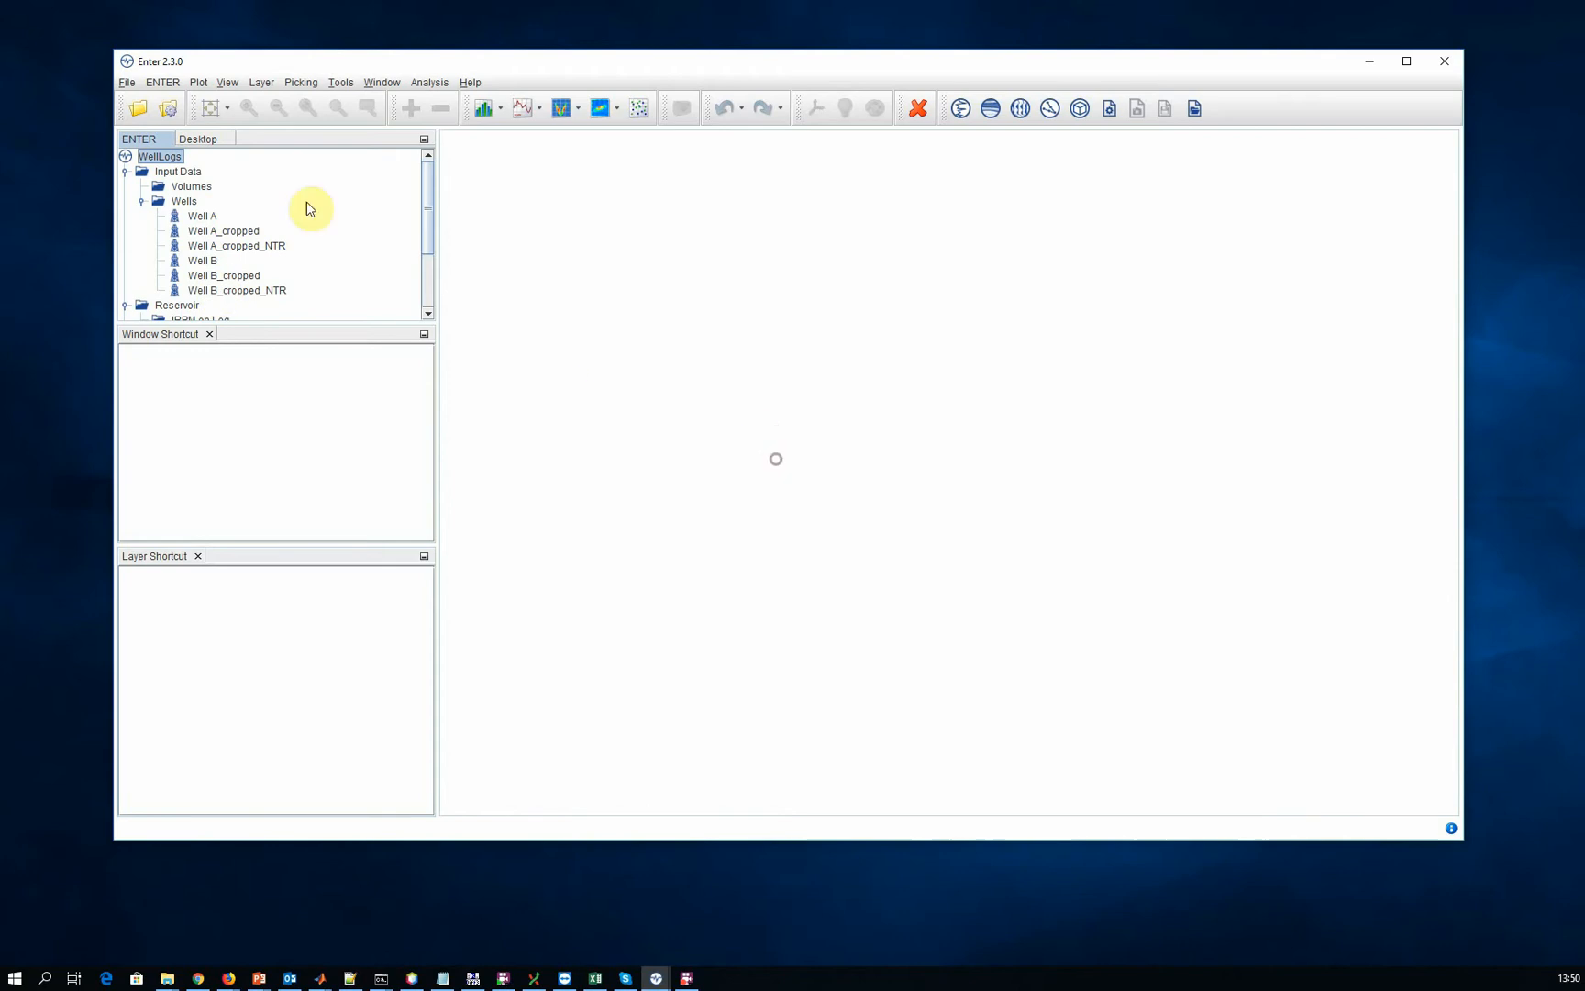
{"action": "left_click", "coordinate": [162, 81]}
{"action": "mouse_move", "coordinate": [207, 101]}
{"action": "left_click", "coordinate": [260, 100]}
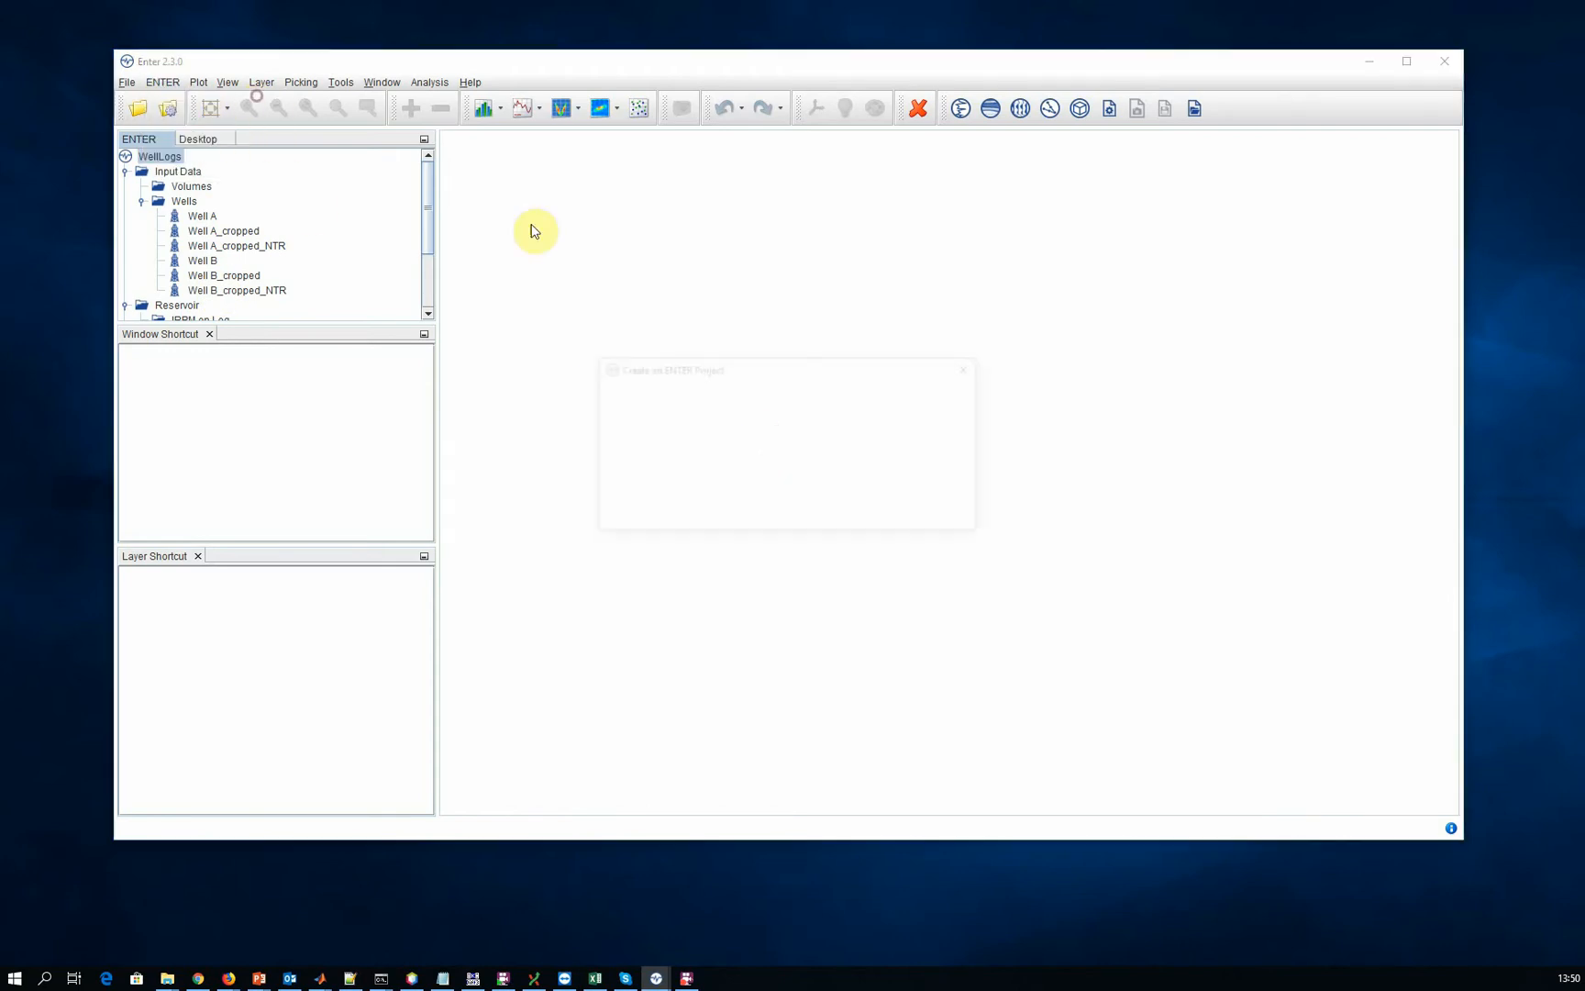
{"action": "type", "text": "calibrate"}
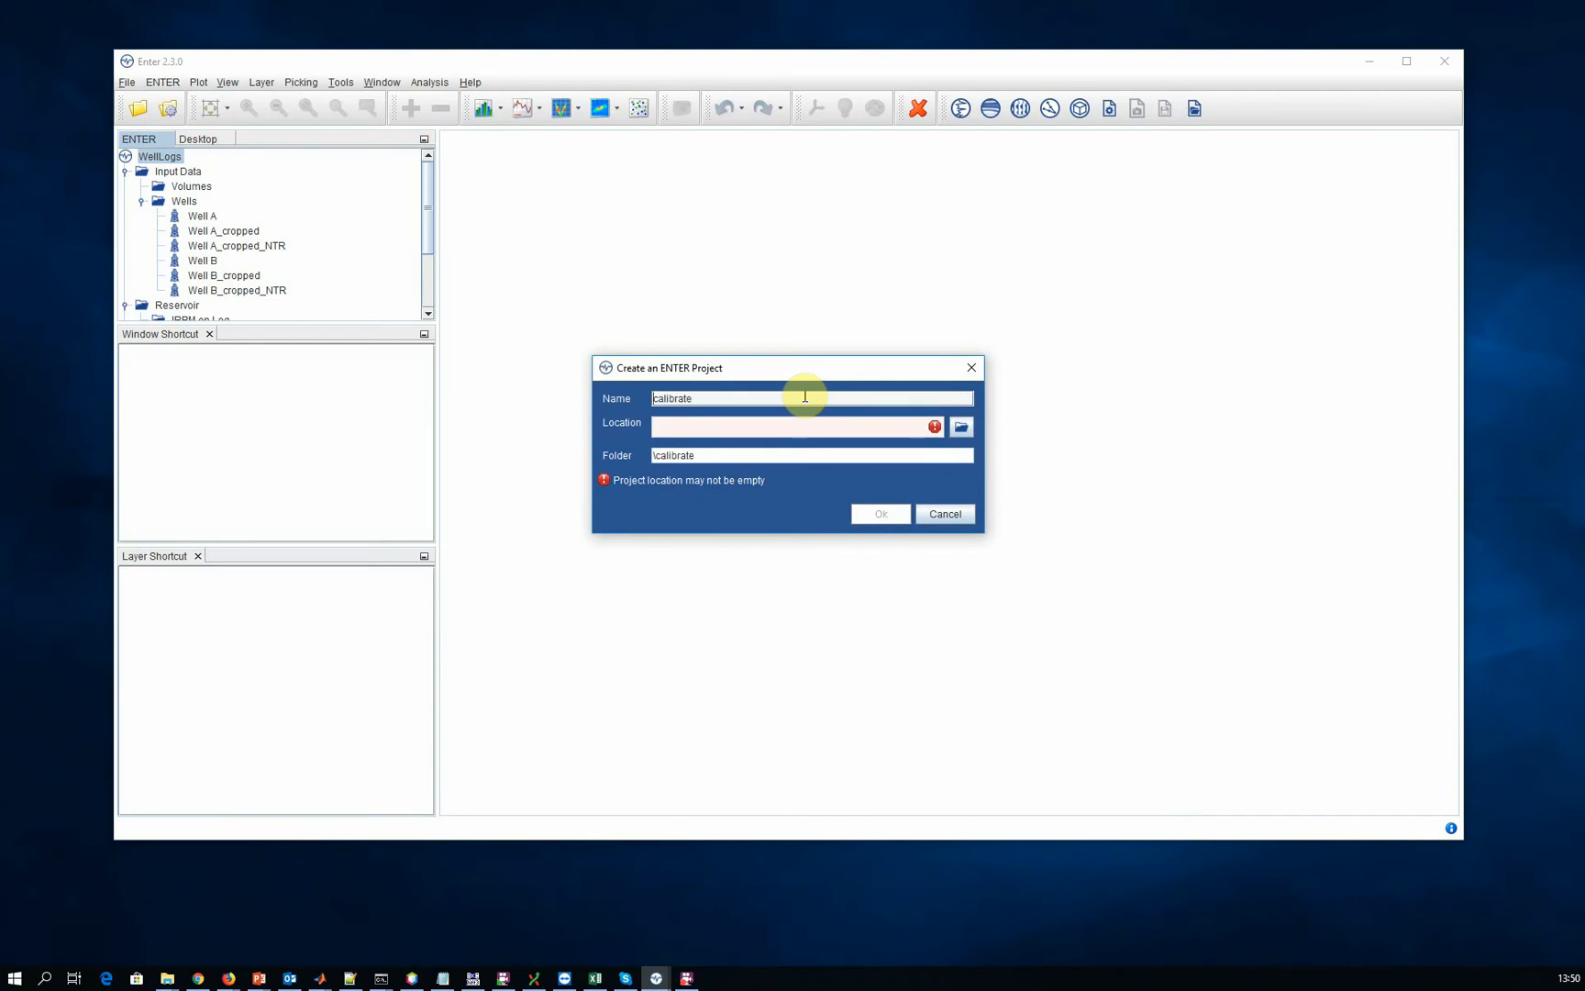
{"action": "key", "text": "Delete"}
{"action": "type", "text": "CalibrateModel"}
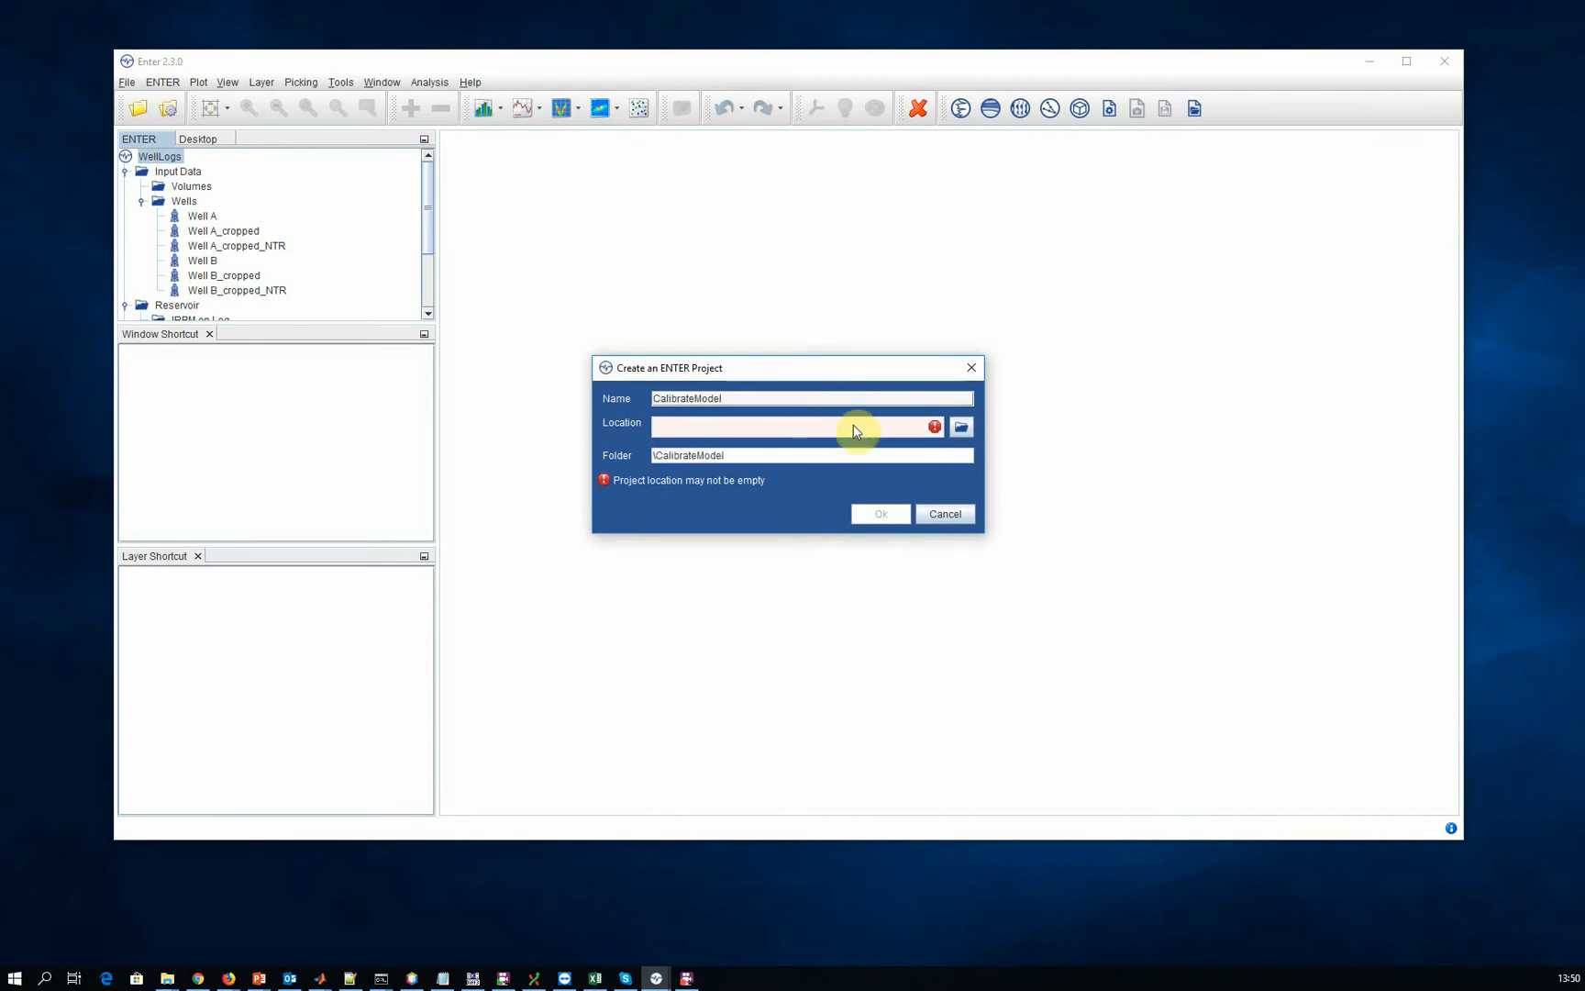
{"action": "left_click", "coordinate": [960, 430]}
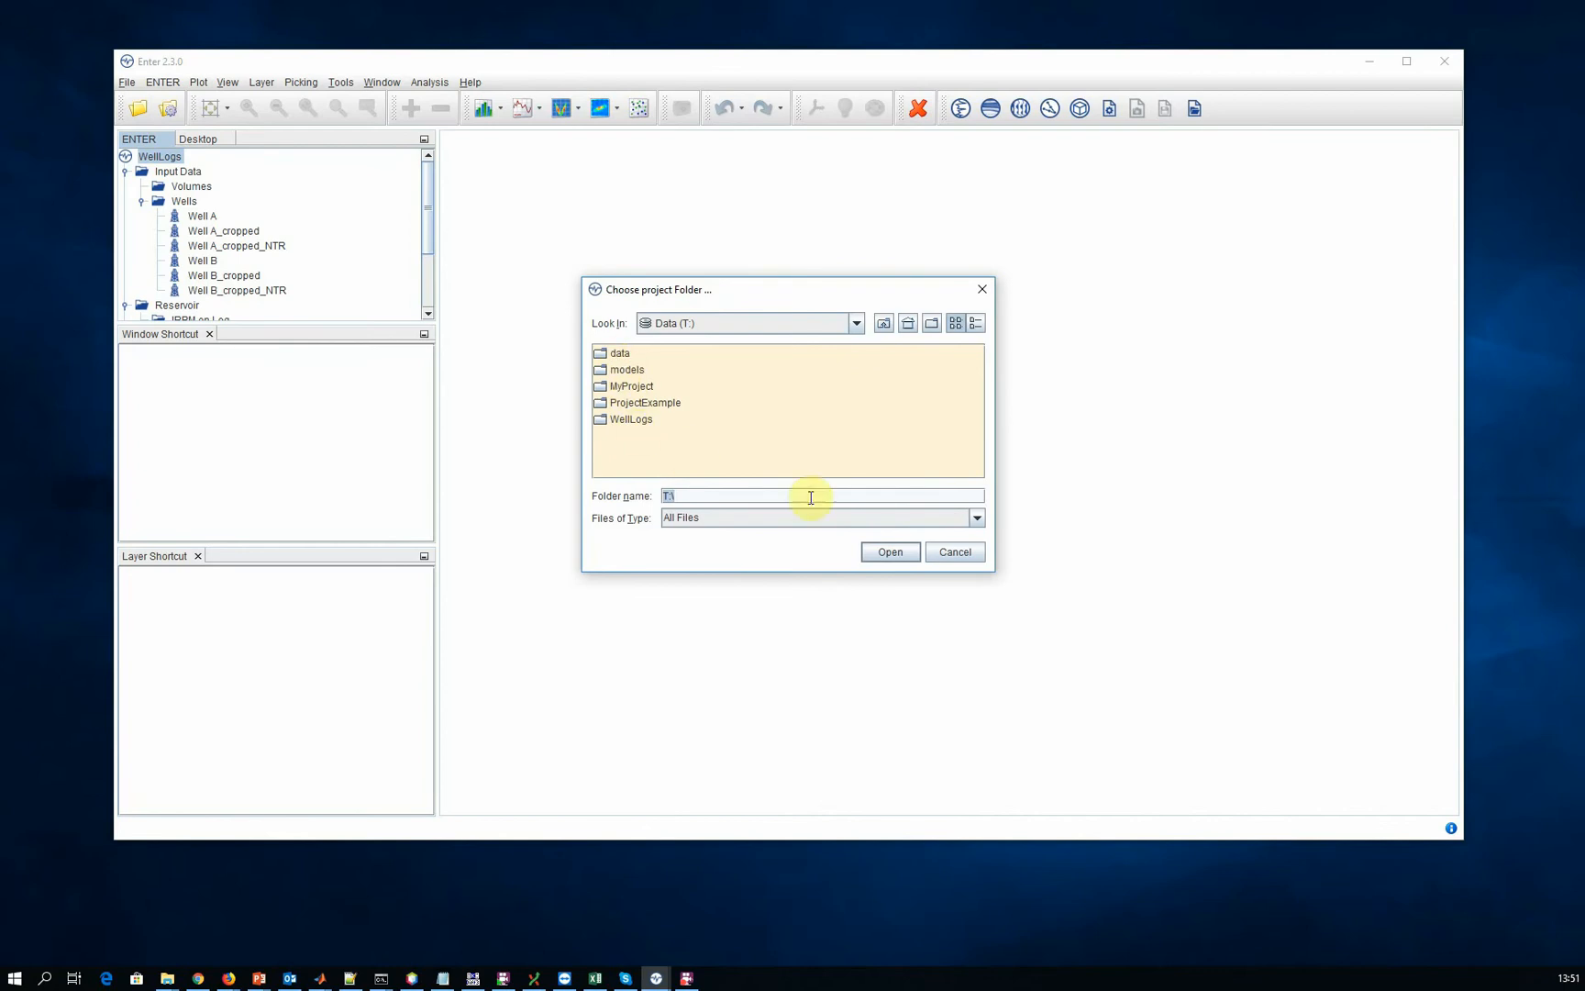
{"action": "left_click", "coordinate": [890, 553]}
{"action": "left_click", "coordinate": [886, 520]}
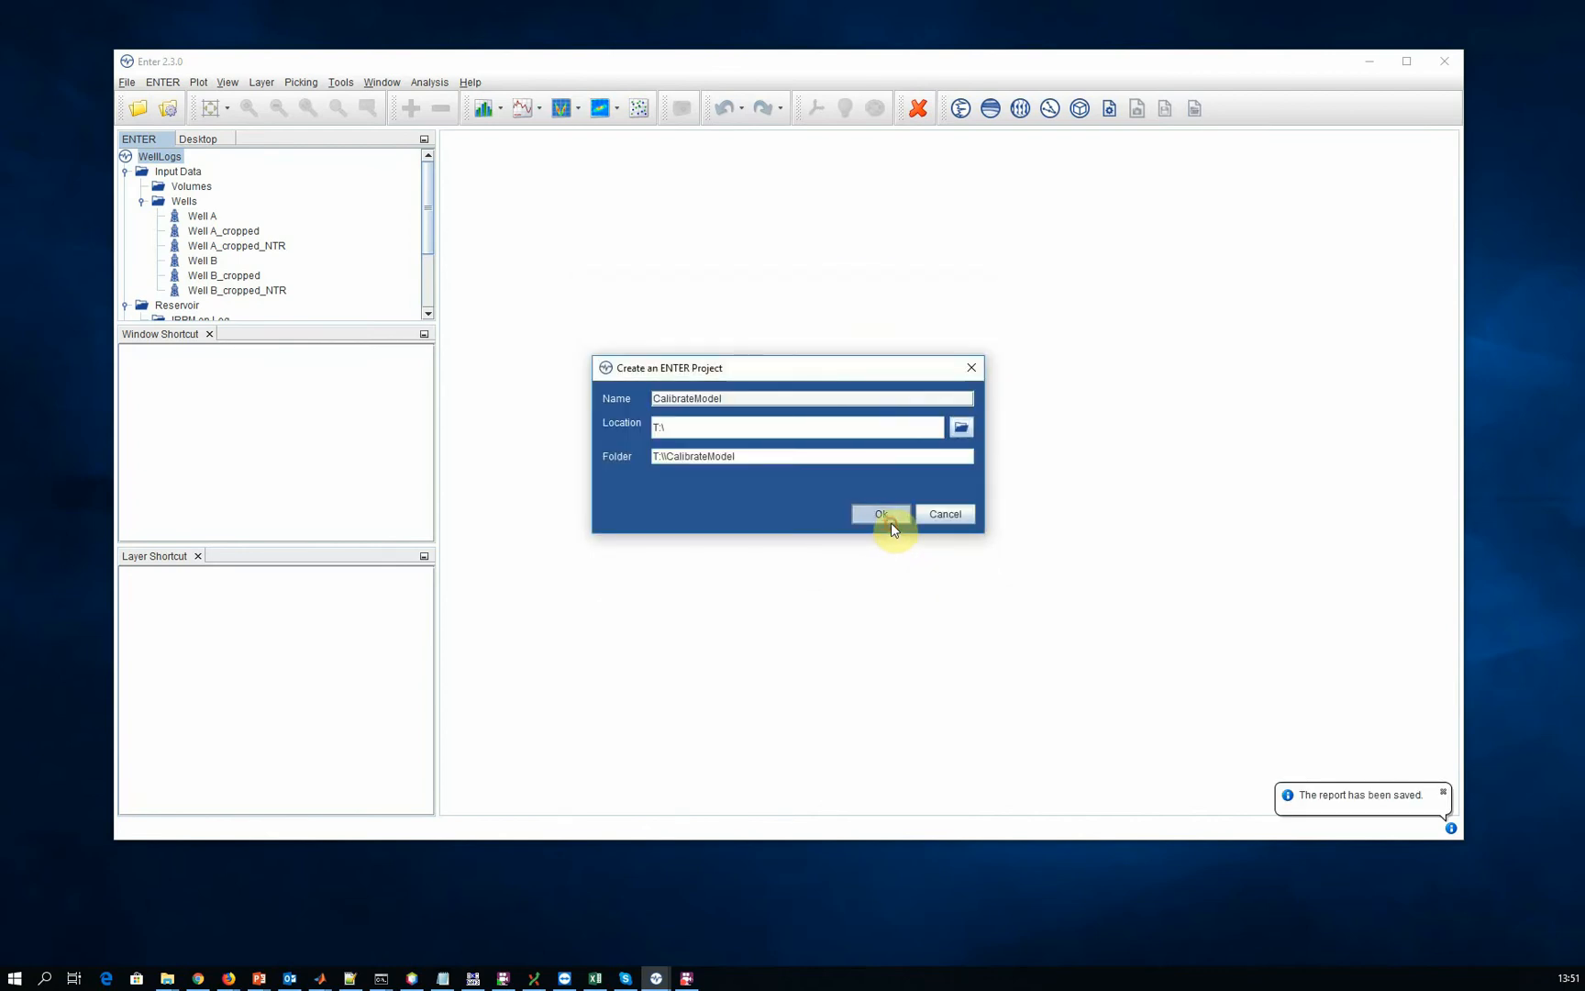
- Inspect the data locations in the ENTER options and browse the root folder for ENTER data without changing it
{"action": "left_click", "coordinate": [339, 82]}
{"action": "left_click", "coordinate": [358, 340]}
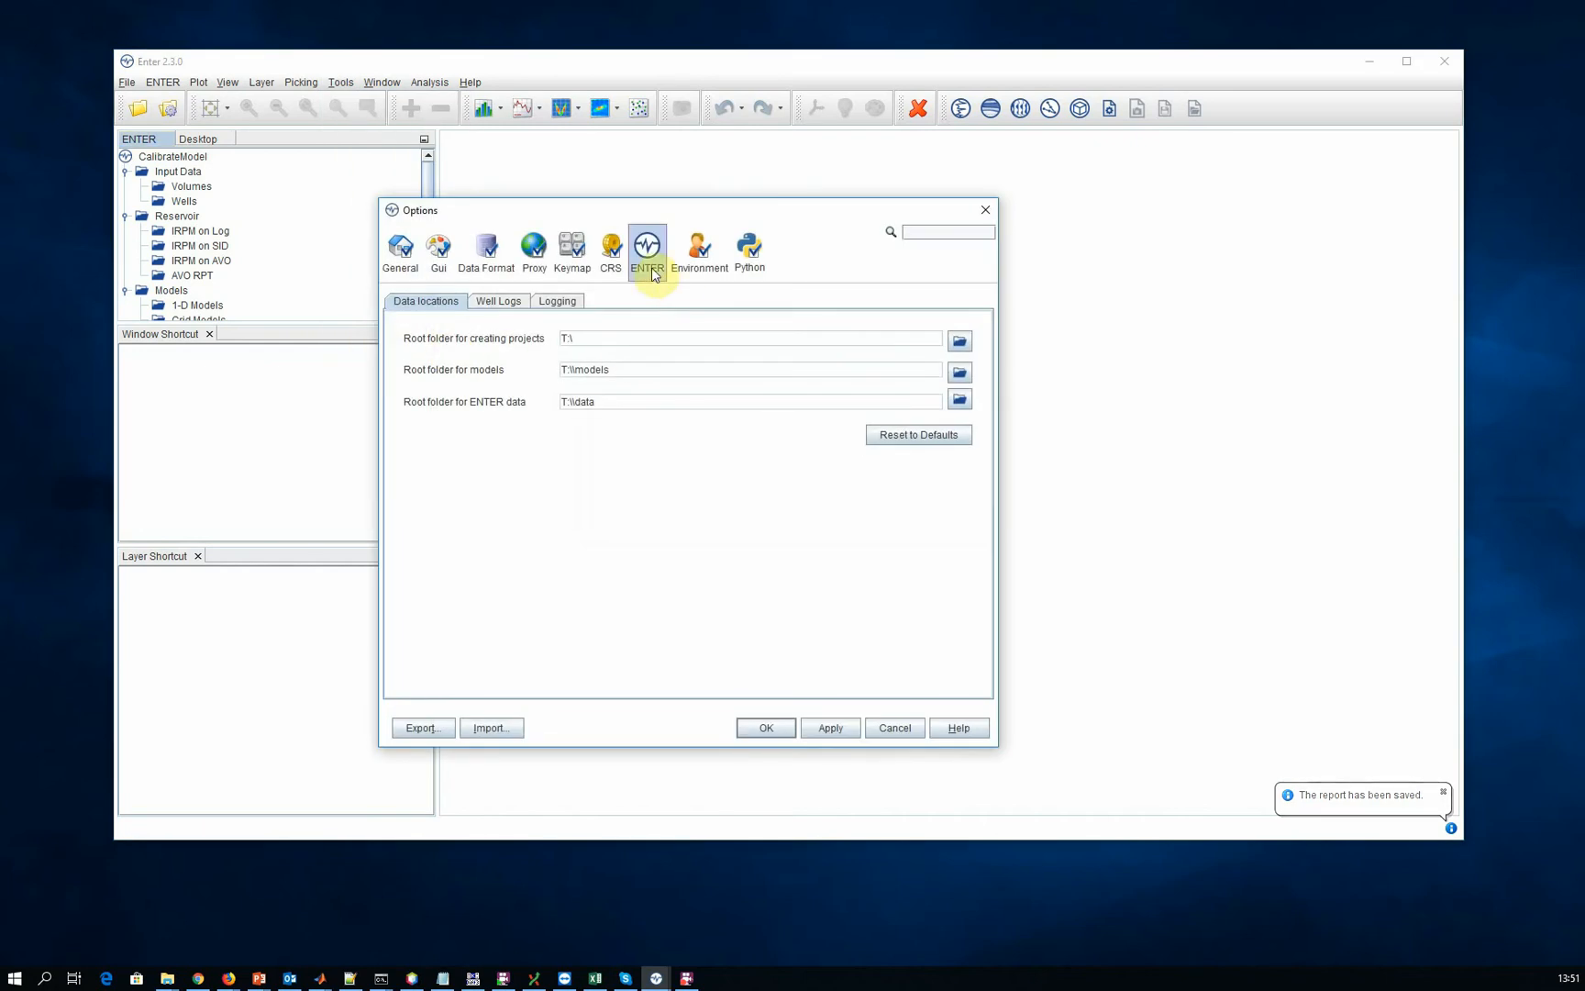
{"action": "left_click", "coordinate": [961, 402]}
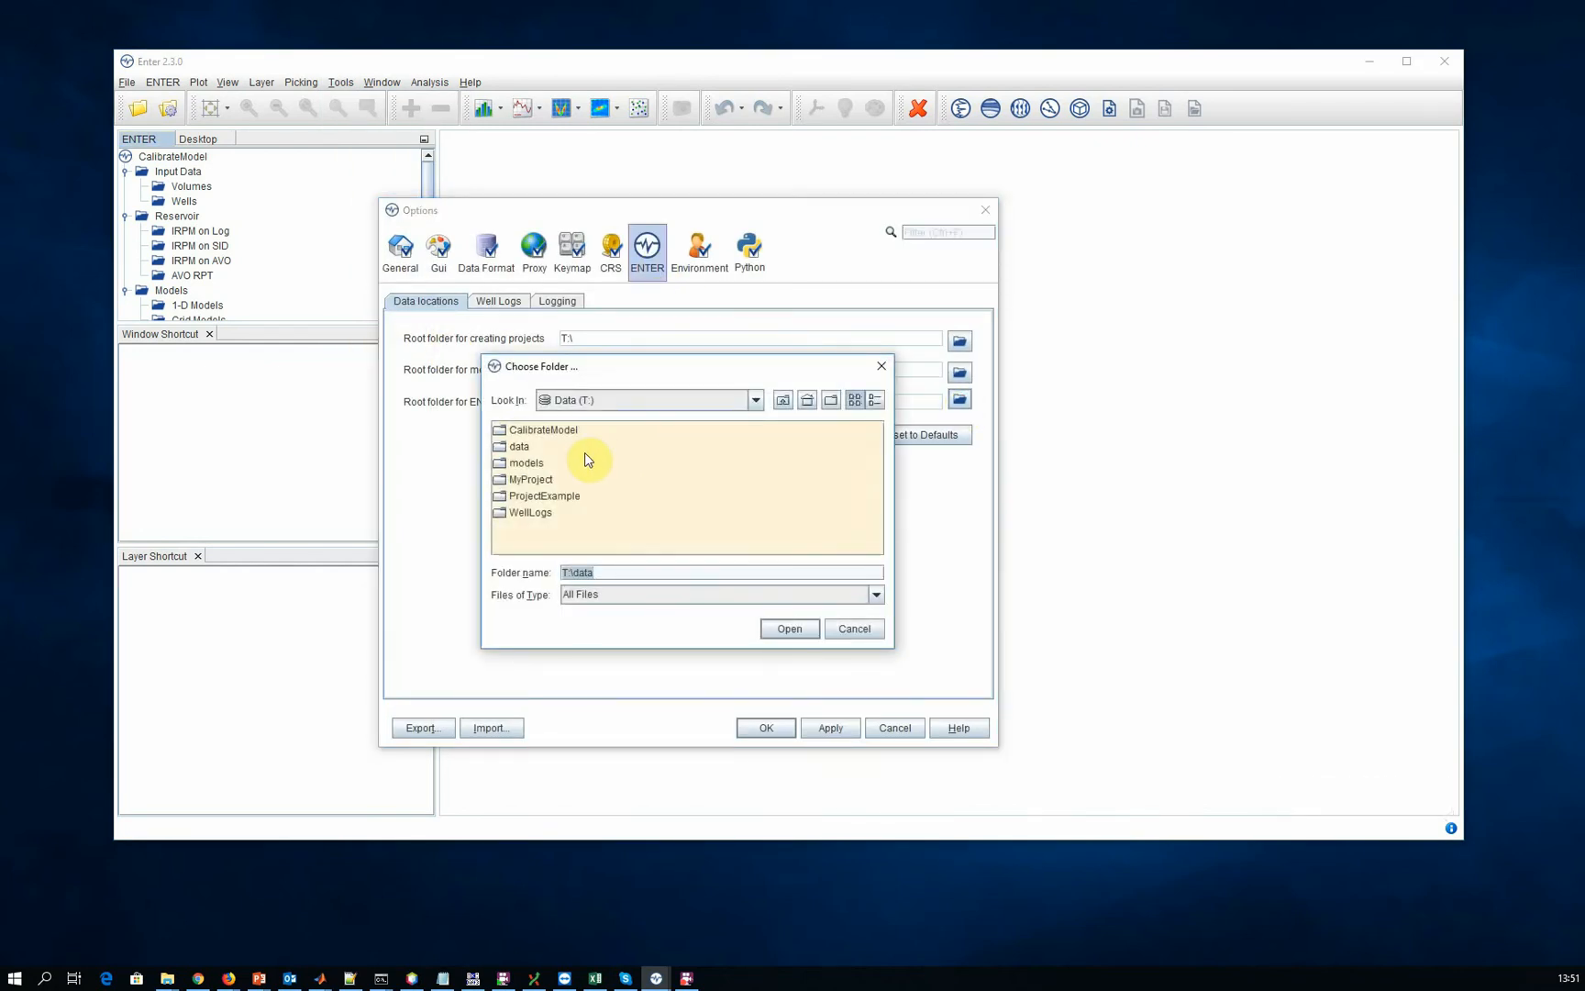
{"action": "left_click", "coordinate": [517, 450]}
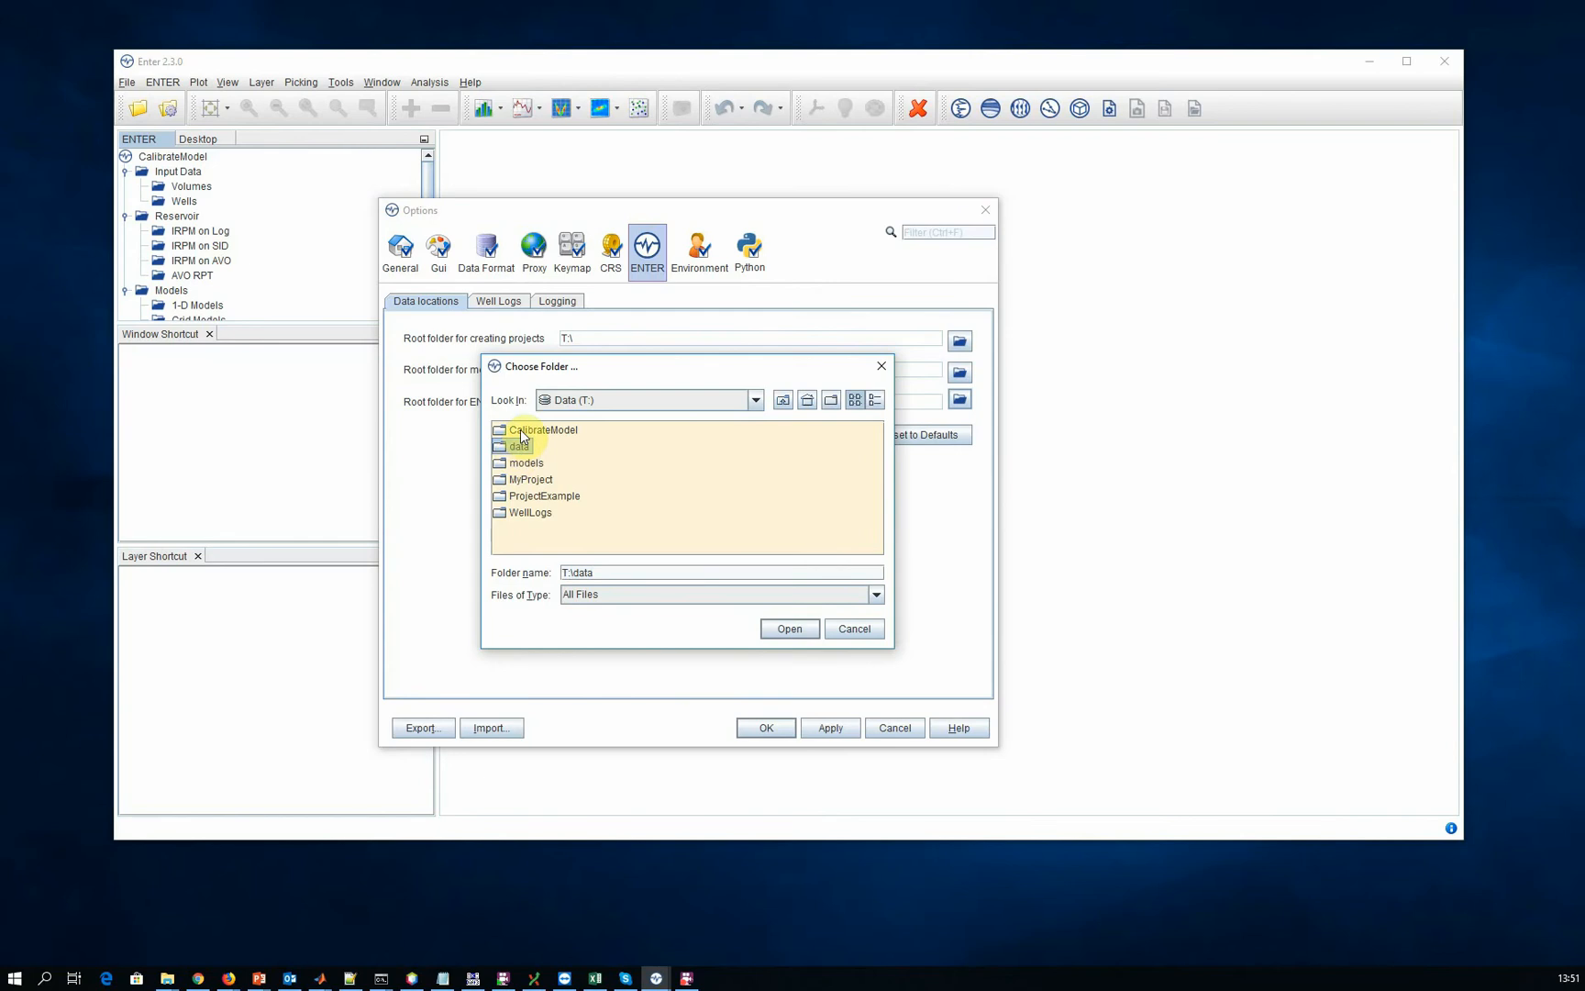
{"action": "left_click", "coordinate": [520, 431]}
{"action": "left_click", "coordinate": [529, 511]}
{"action": "left_click", "coordinate": [520, 449]}
{"action": "left_click", "coordinate": [857, 633]}
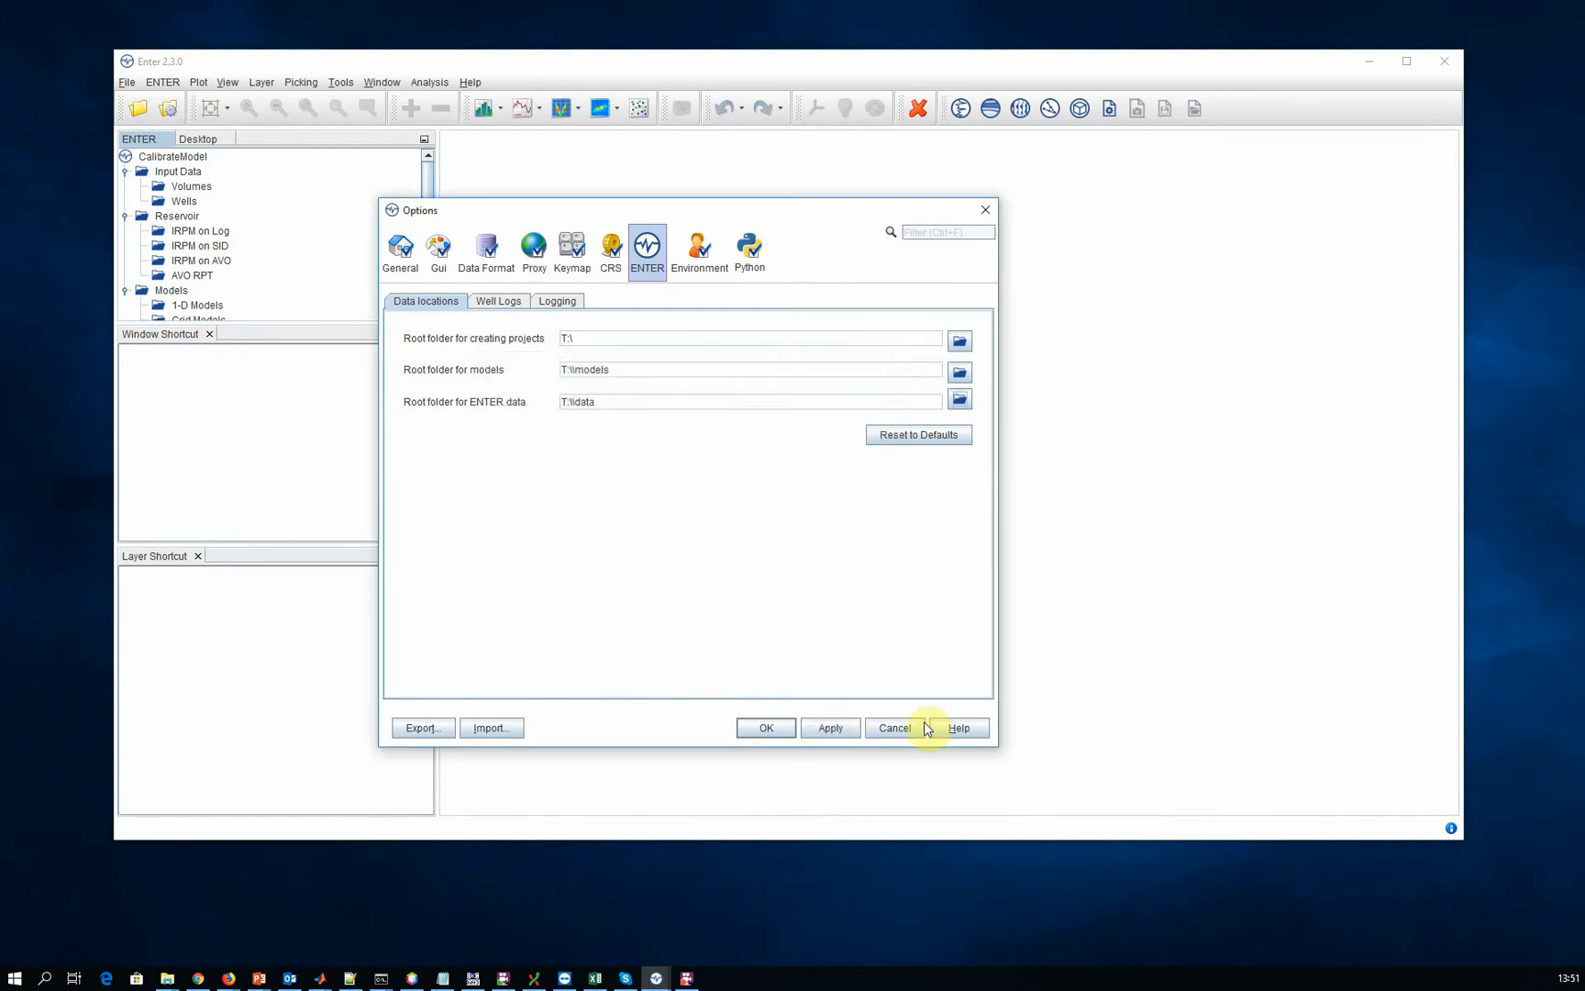
{"action": "left_click", "coordinate": [892, 734]}
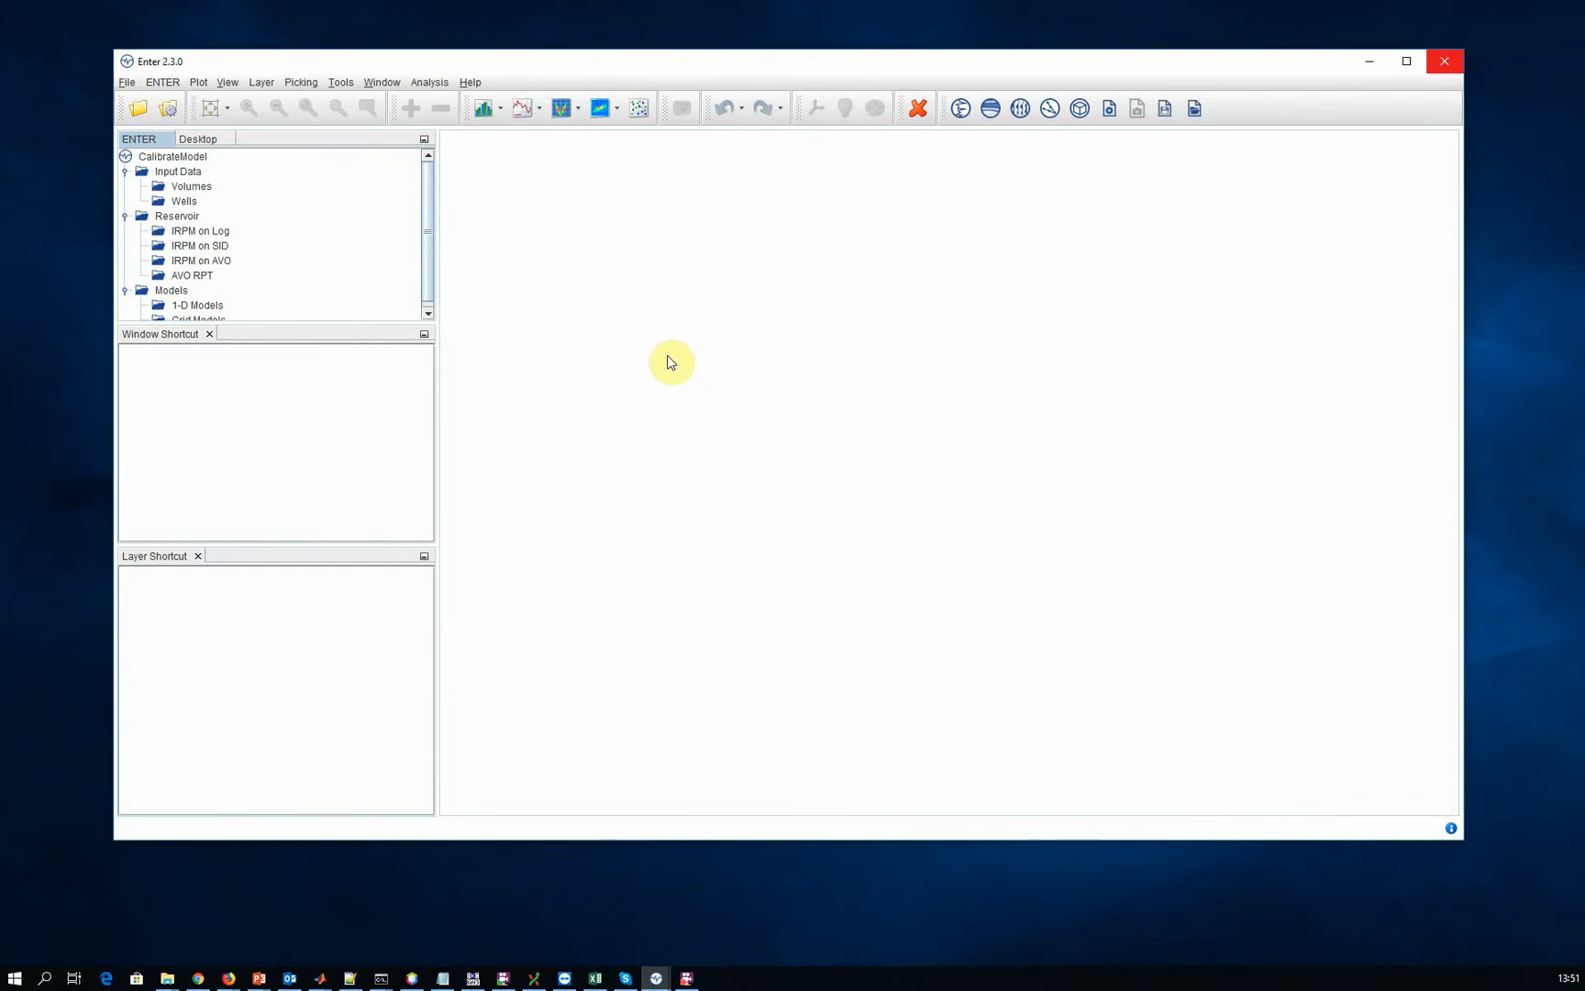
- Import the well file Well A_cropped_NTR.las from the Well A folder into the project
{"action": "left_click", "coordinate": [162, 81]}
{"action": "left_click", "coordinate": [174, 119]}
{"action": "left_click", "coordinate": [727, 343]}
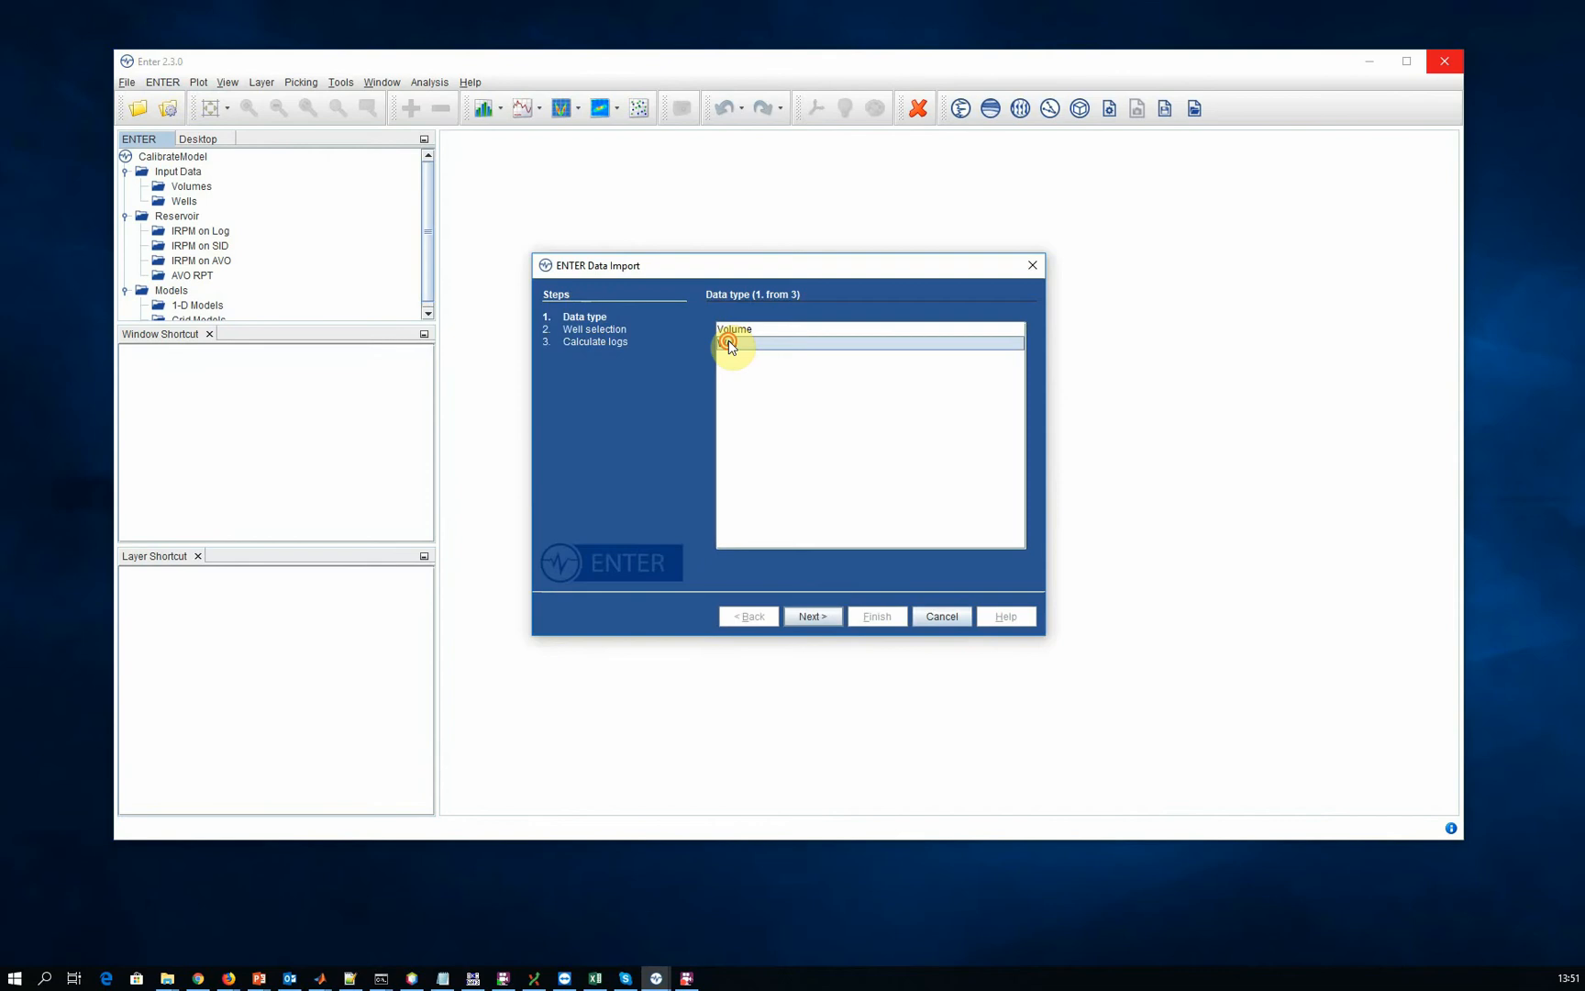
{"action": "left_click", "coordinate": [806, 616]}
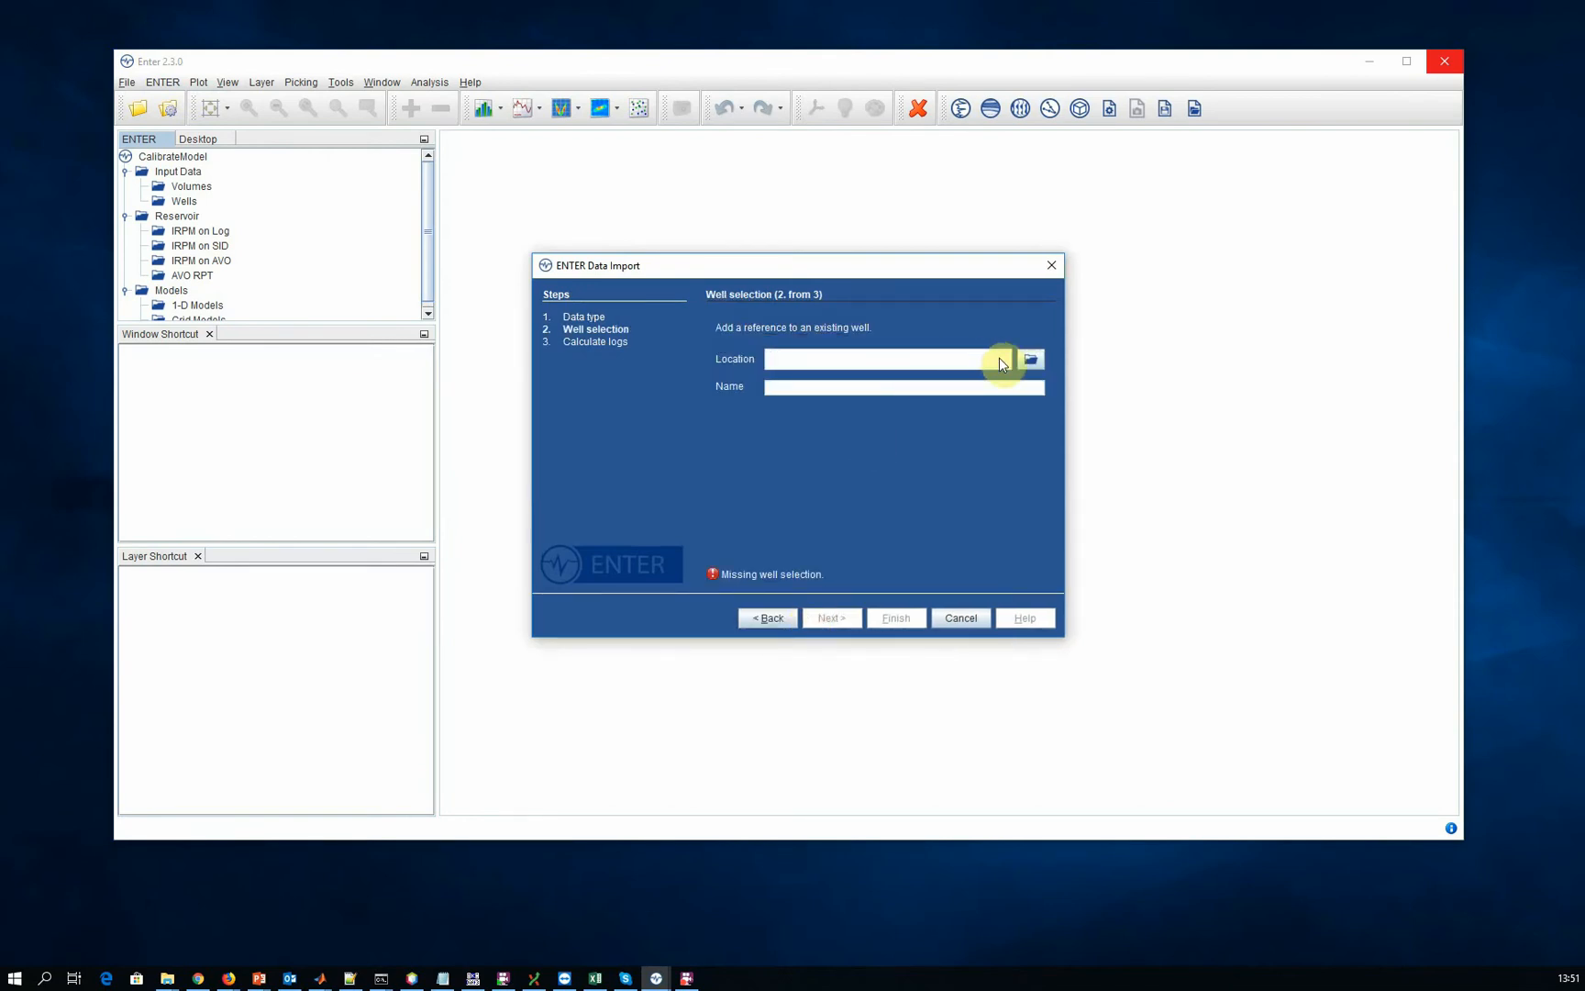
{"action": "left_click", "coordinate": [1032, 359]}
{"action": "double_click", "coordinate": [631, 326]}
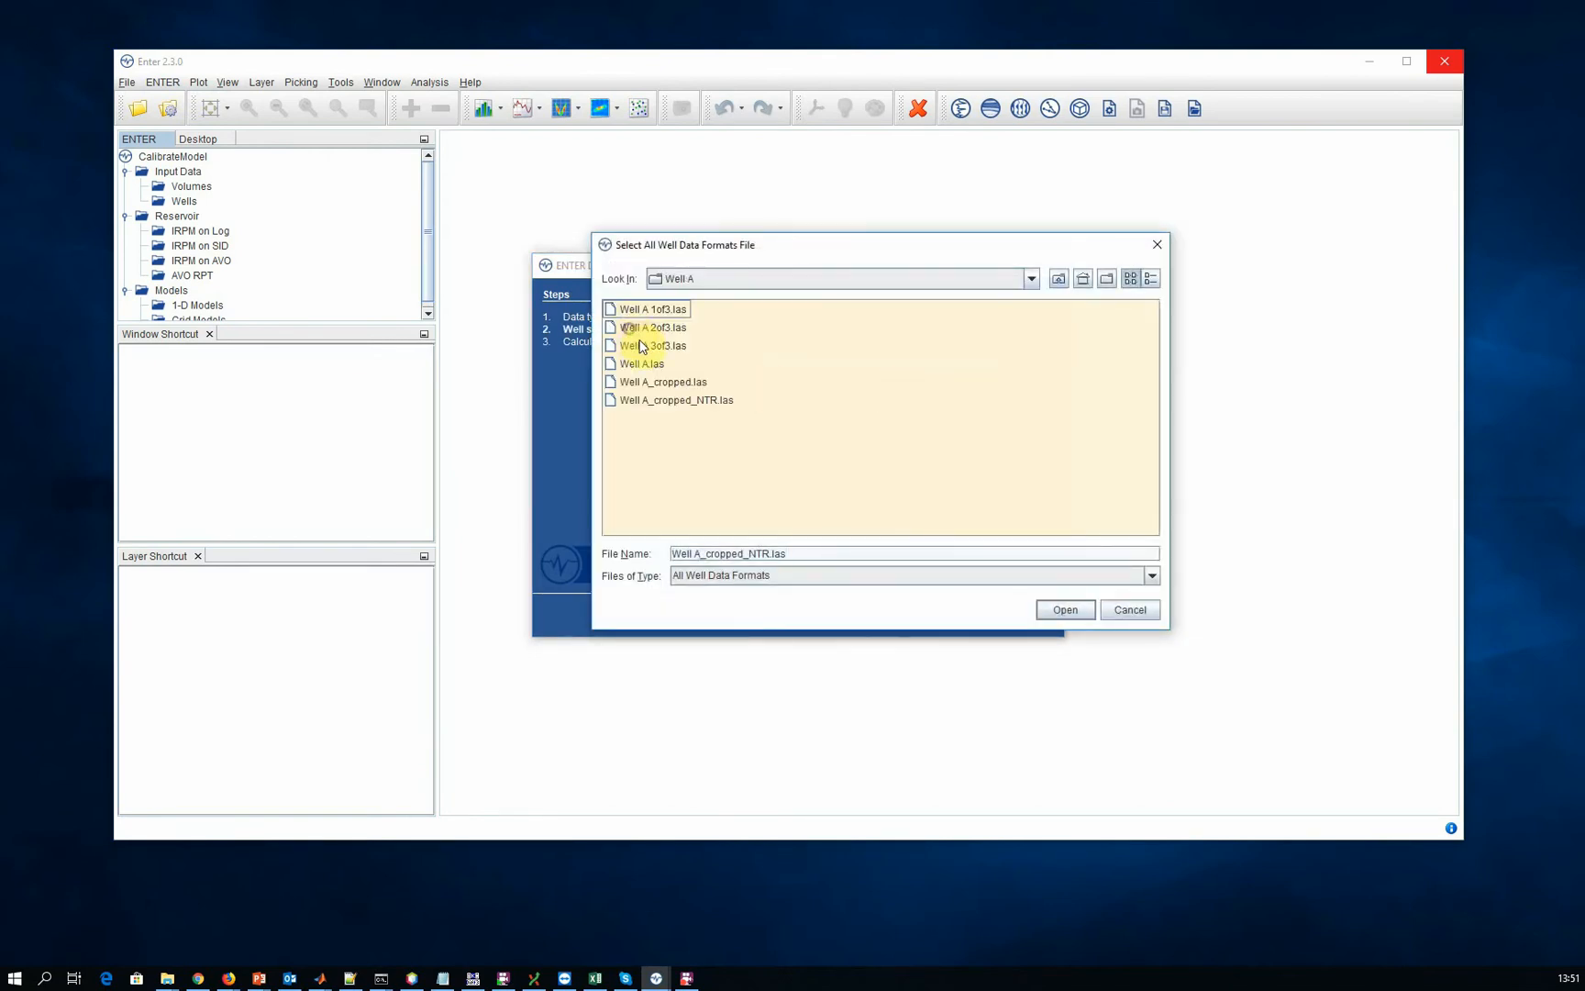
{"action": "left_click", "coordinate": [640, 403]}
{"action": "left_click", "coordinate": [1064, 609]}
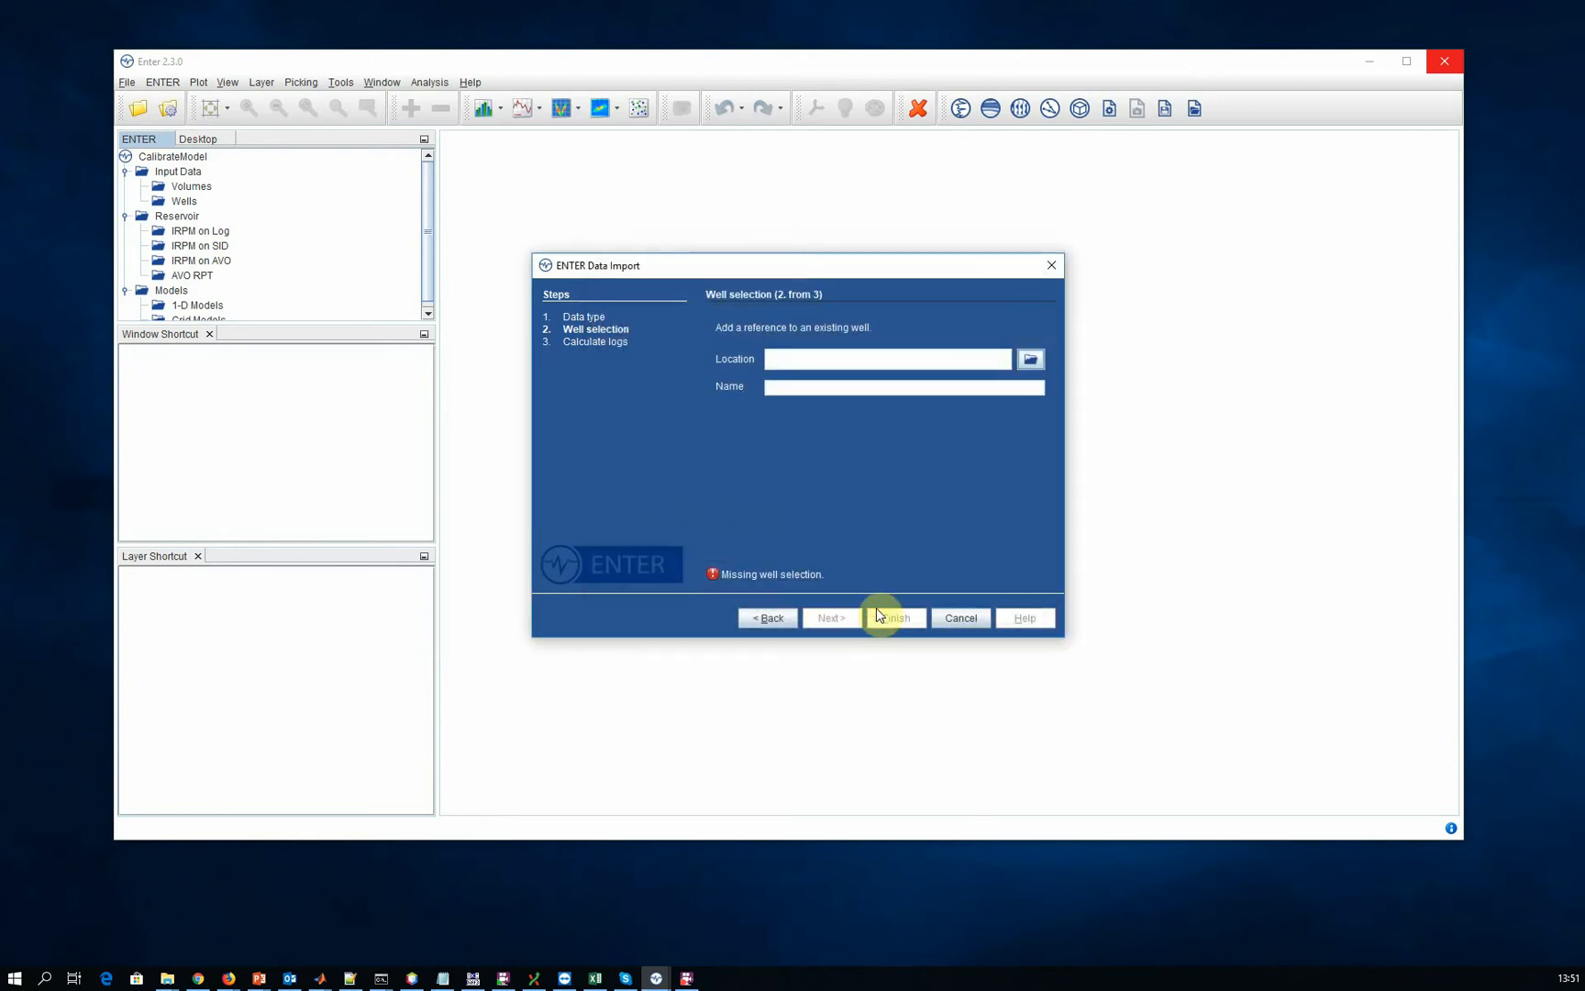
{"action": "left_click", "coordinate": [824, 617]}
{"action": "left_click", "coordinate": [1320, 634]}
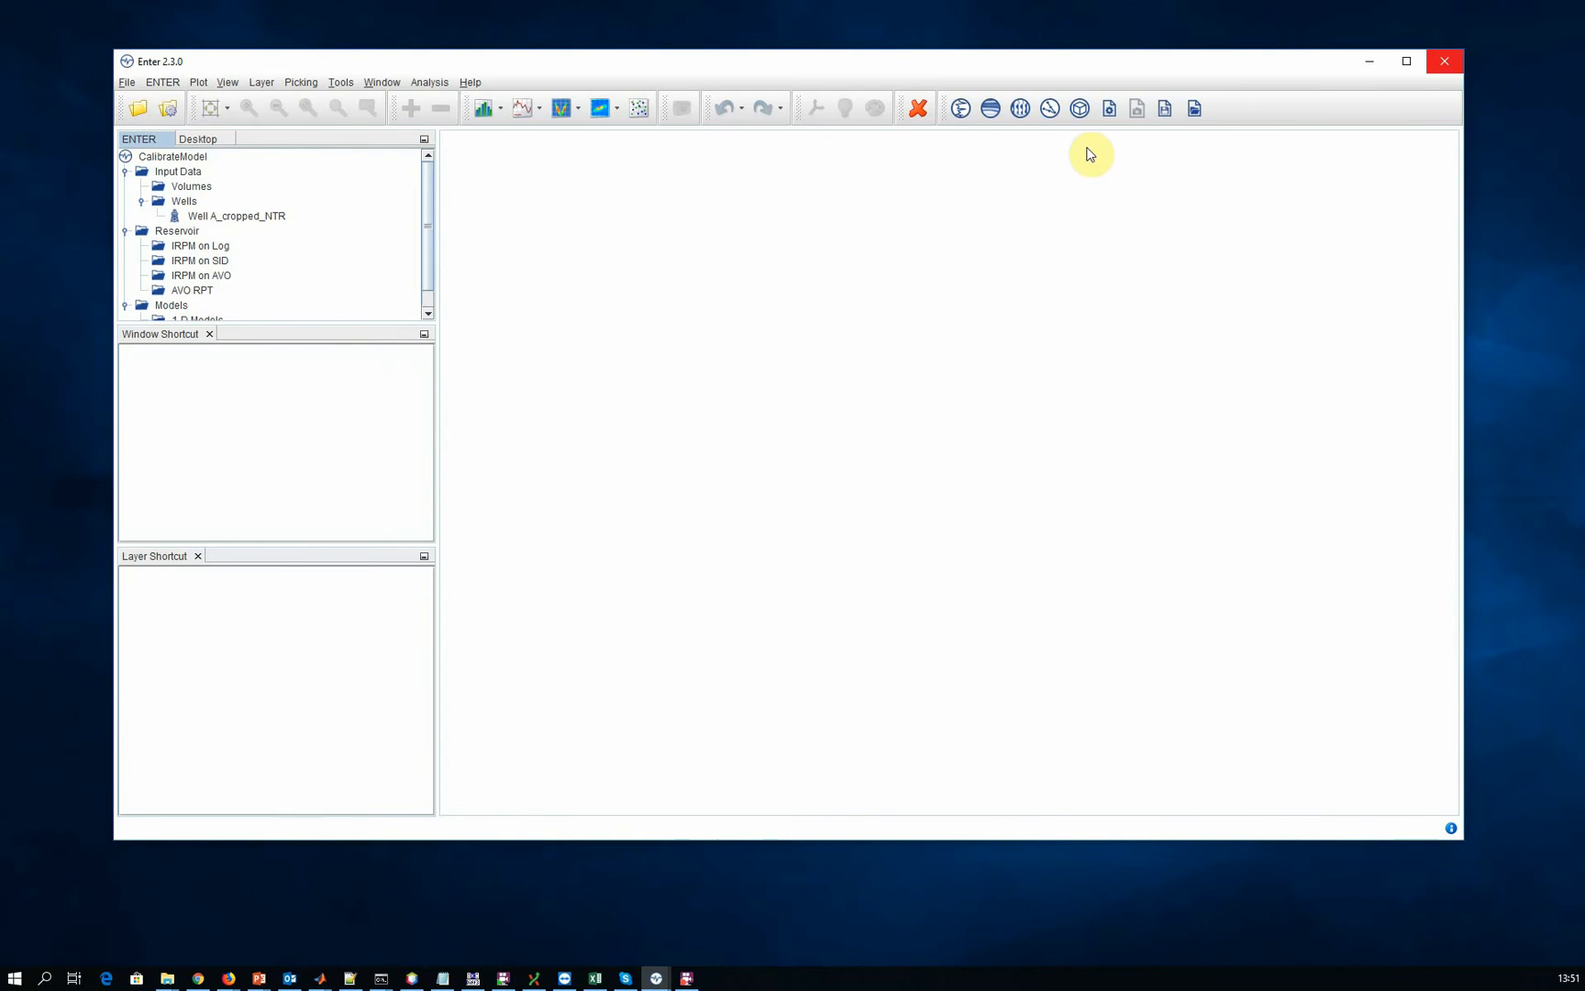
- Read the model library's summary of the Modified differential effective medium model and run the external Google search for it
{"action": "left_click", "coordinate": [1080, 111]}
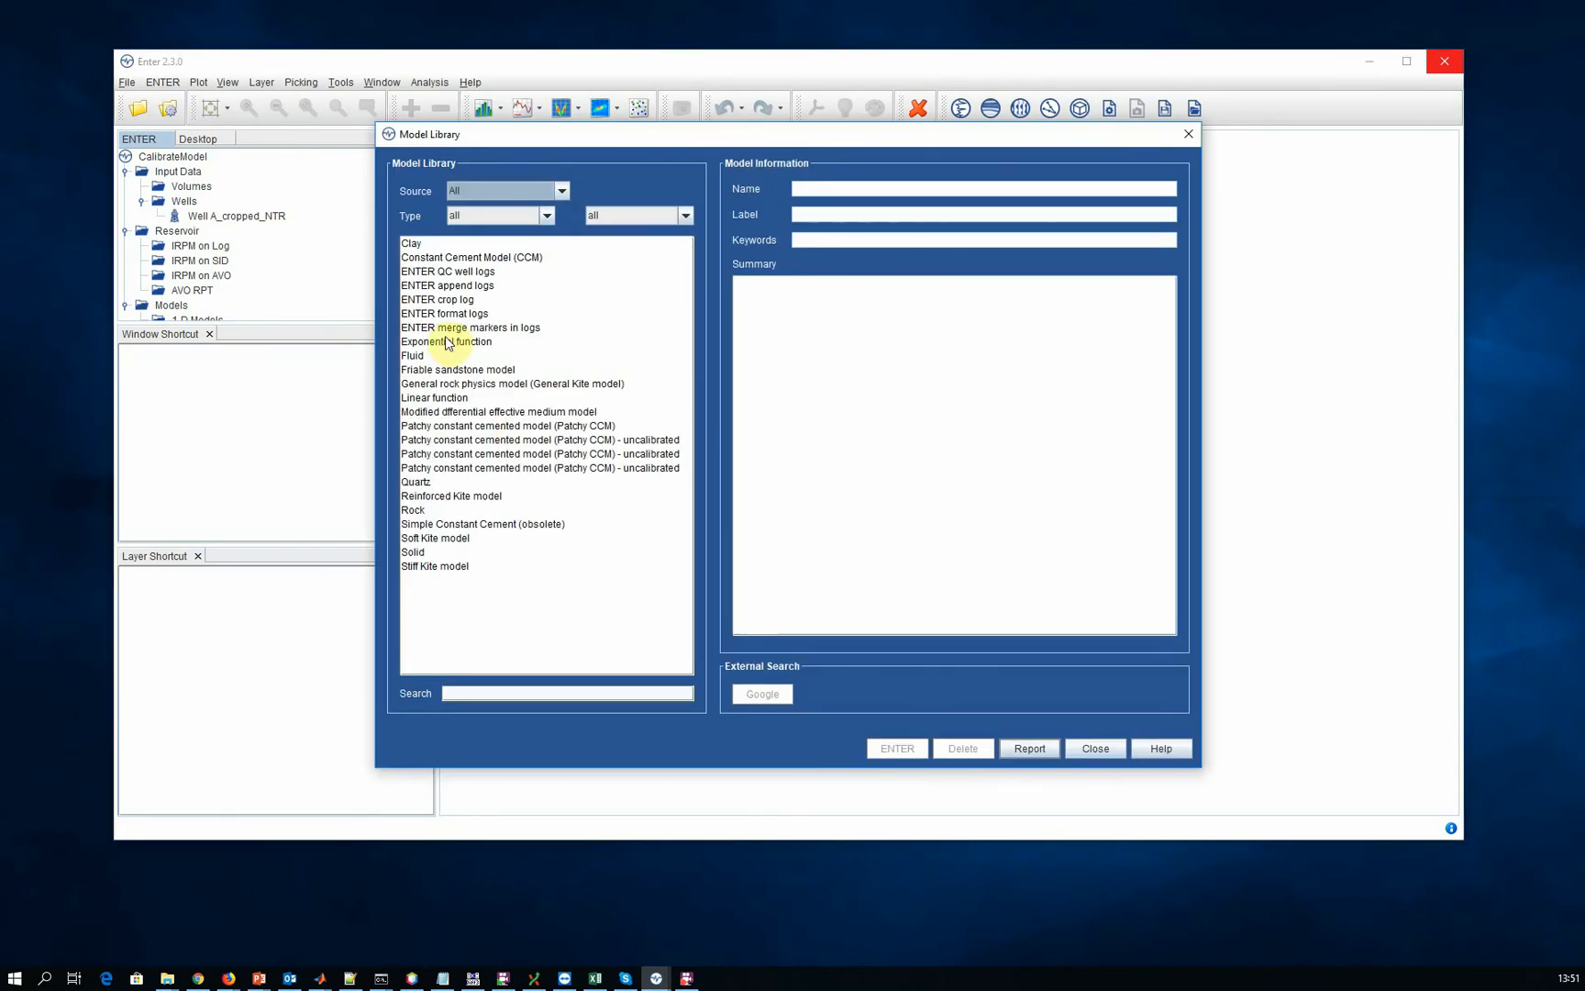
{"action": "left_click", "coordinate": [444, 419]}
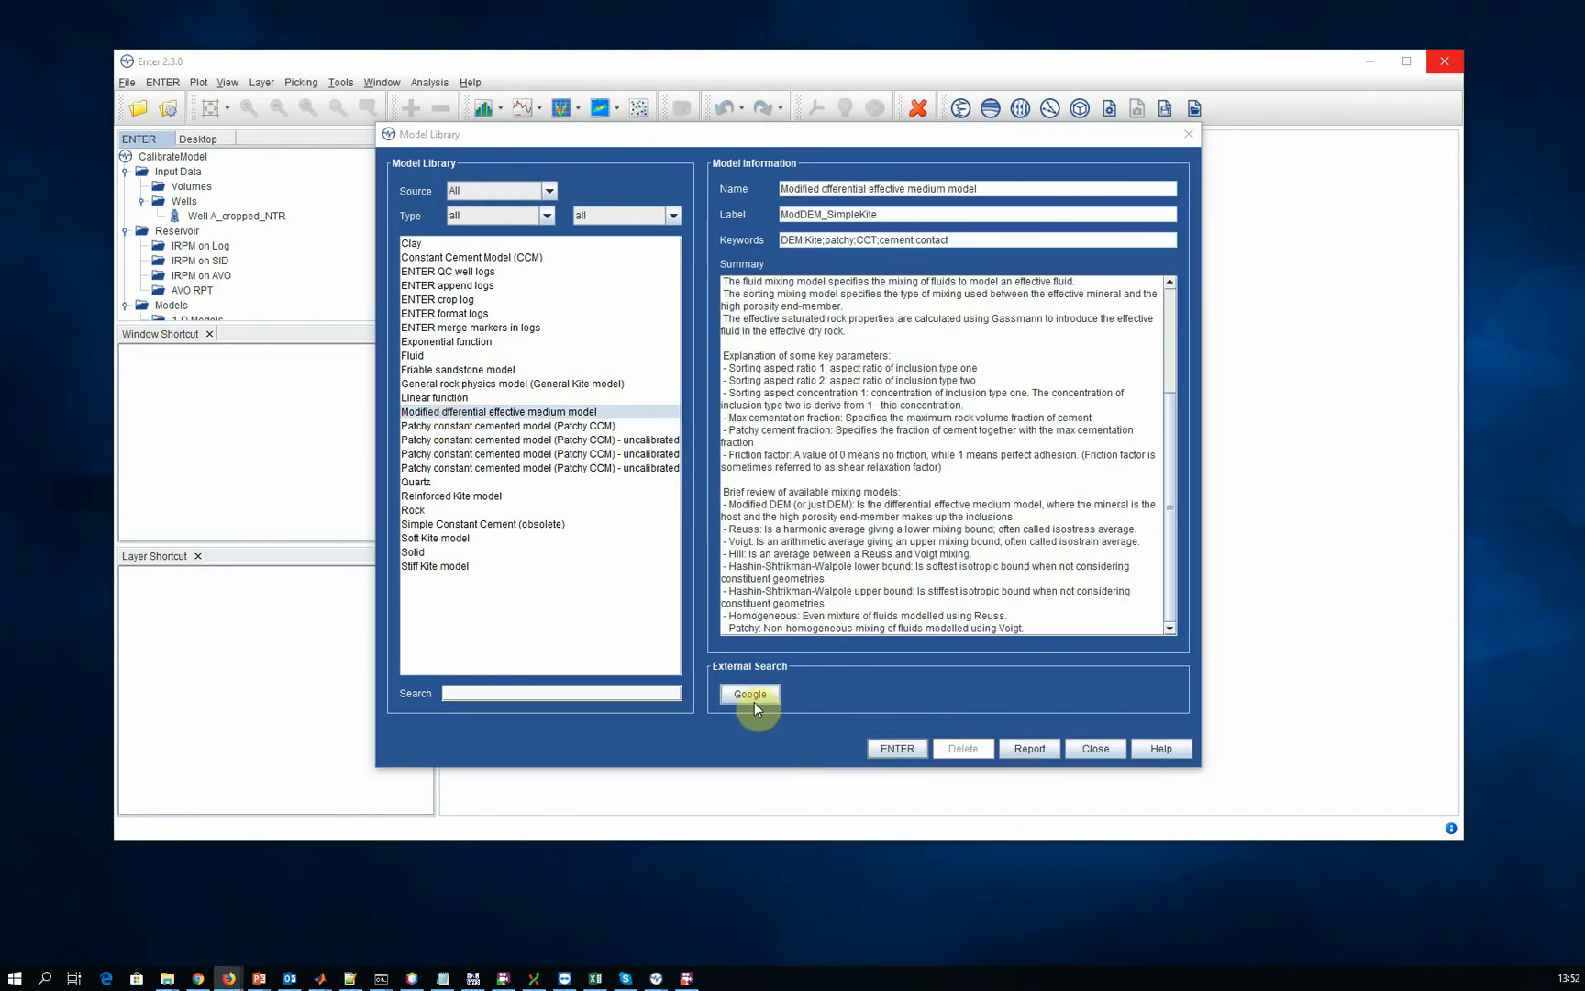
{"action": "left_click_drag", "start_coordinate": [1171, 496], "coordinate": [1152, 574]}
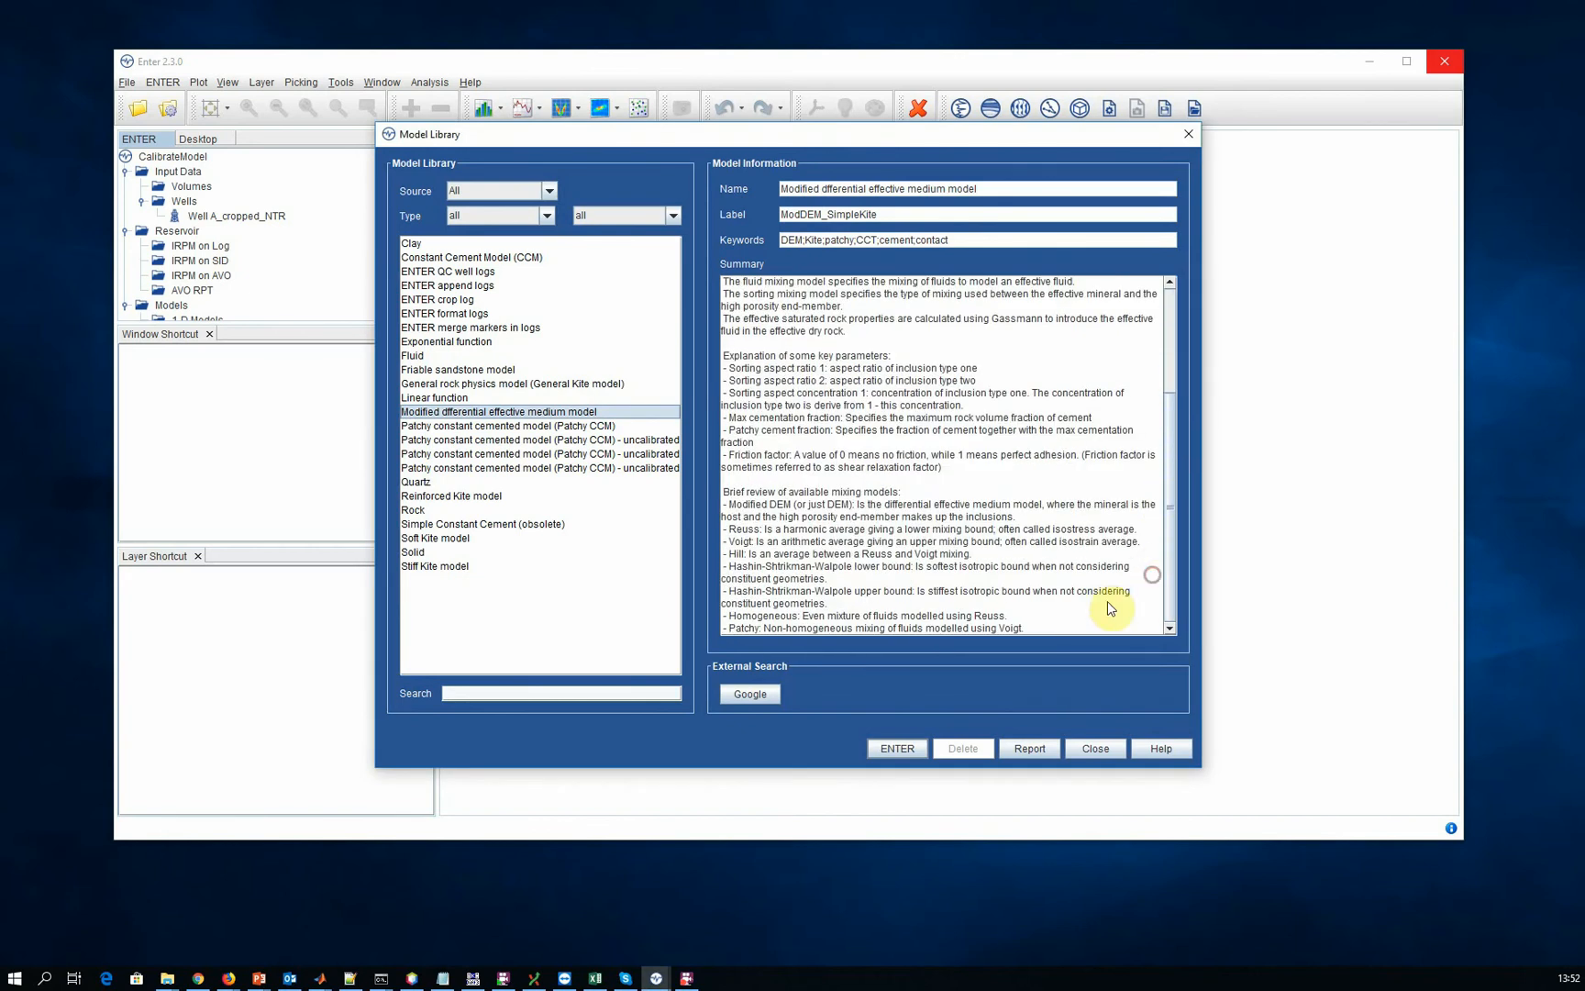
{"action": "left_click", "coordinate": [744, 695]}
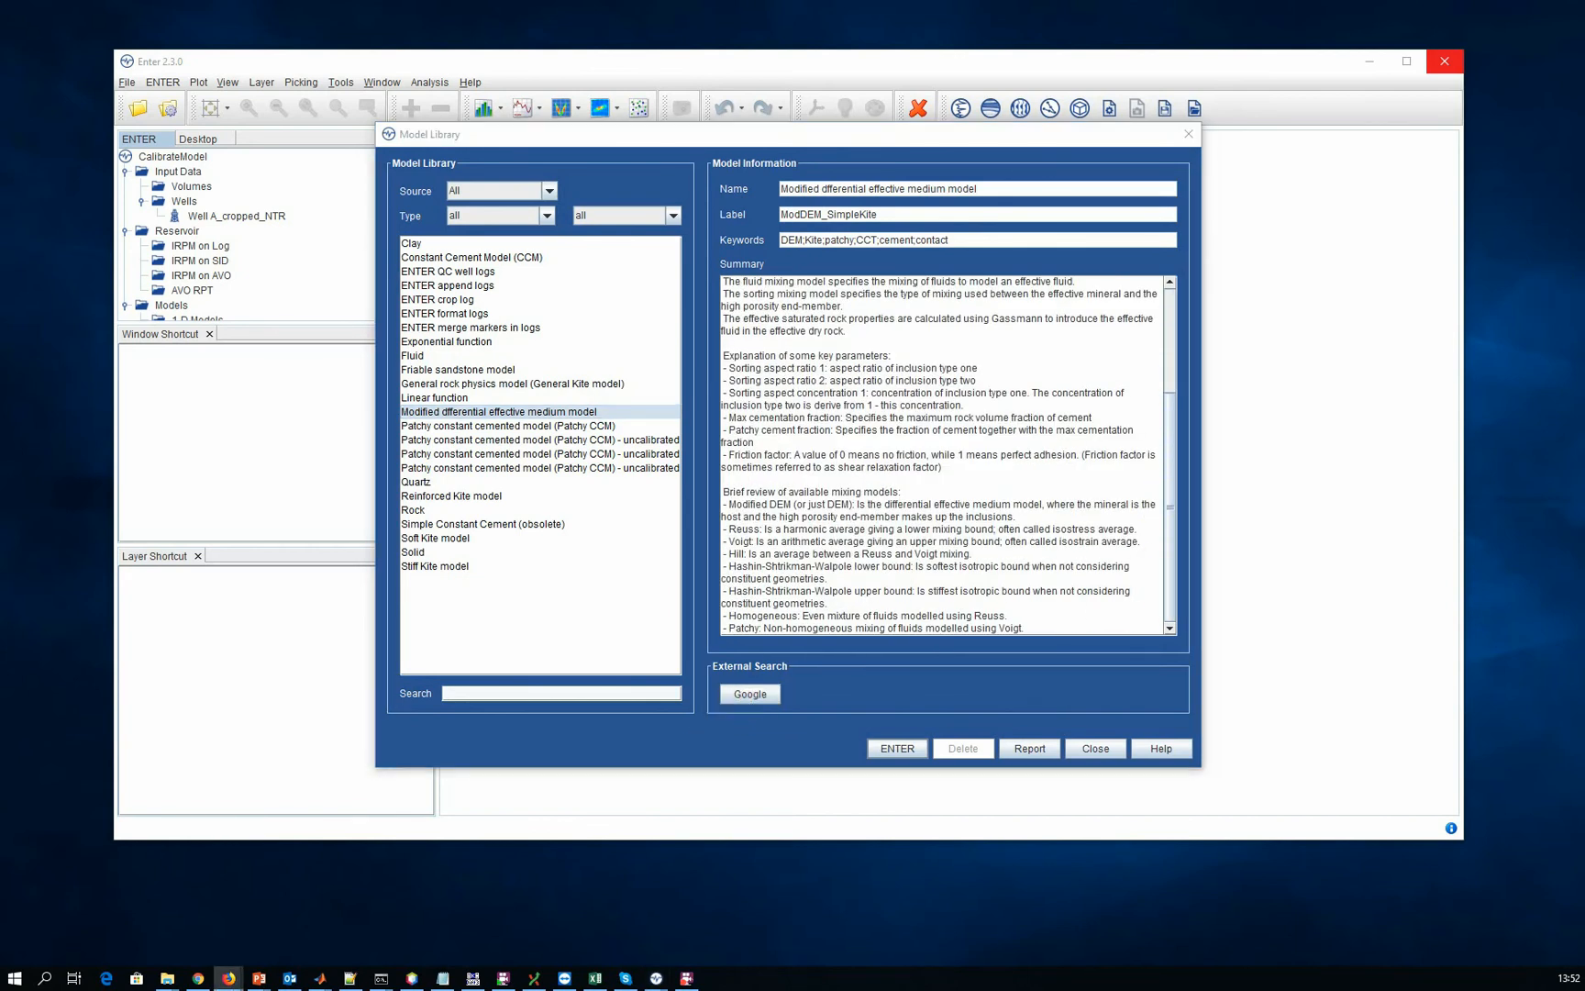
{"action": "mouse_move", "coordinate": [1584, 58]}
{"action": "left_mouse_down"}
{"action": "mouse_move", "coordinate": [669, 46]}
{"action": "mouse_move", "coordinate": [1584, 48]}
{"action": "left_mouse_up"}
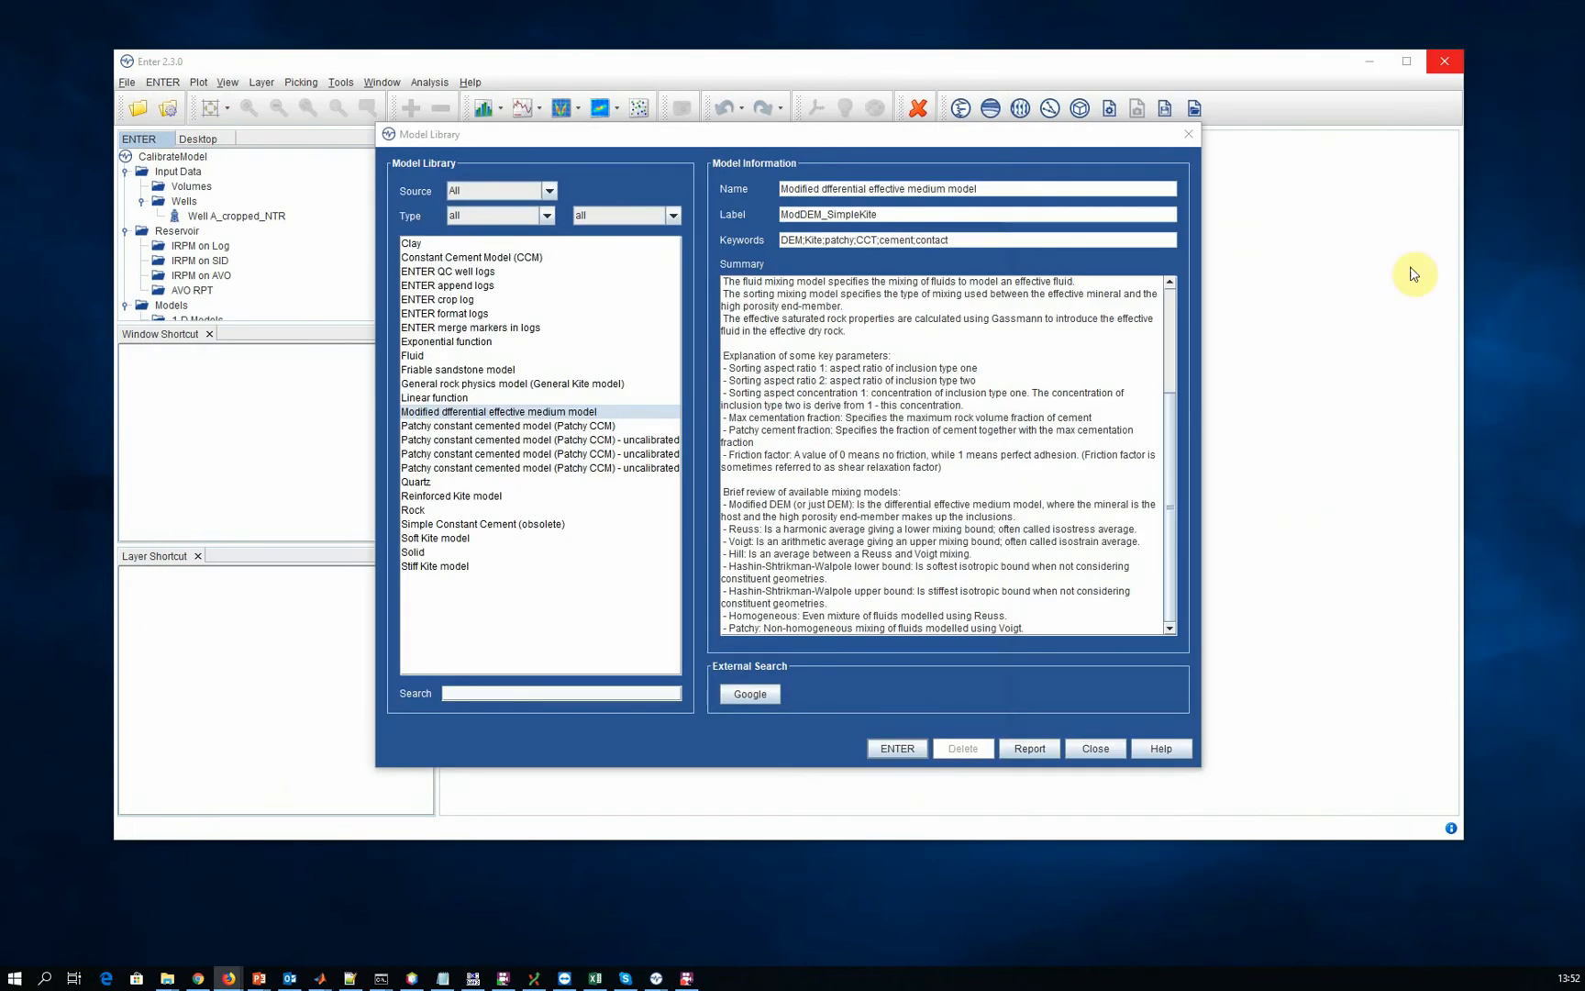
- Open the default specifications of the Patchy constant cemented model (Patchy CCM) from the model library
{"action": "left_click", "coordinate": [422, 426]}
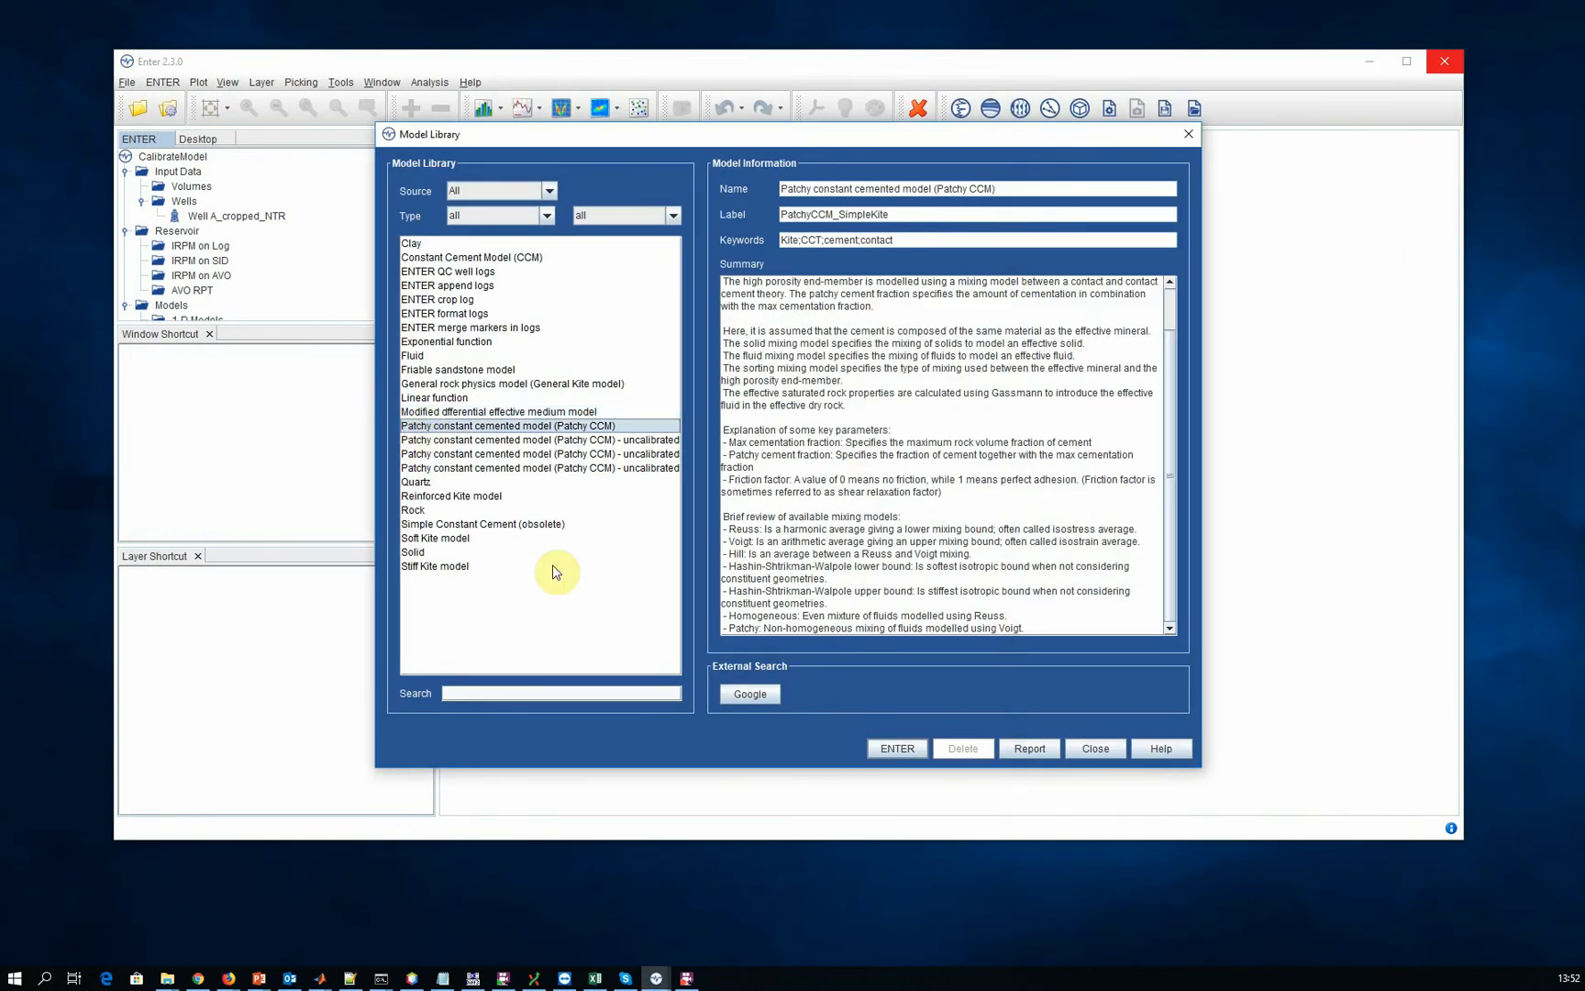
{"action": "left_click", "coordinate": [885, 749]}
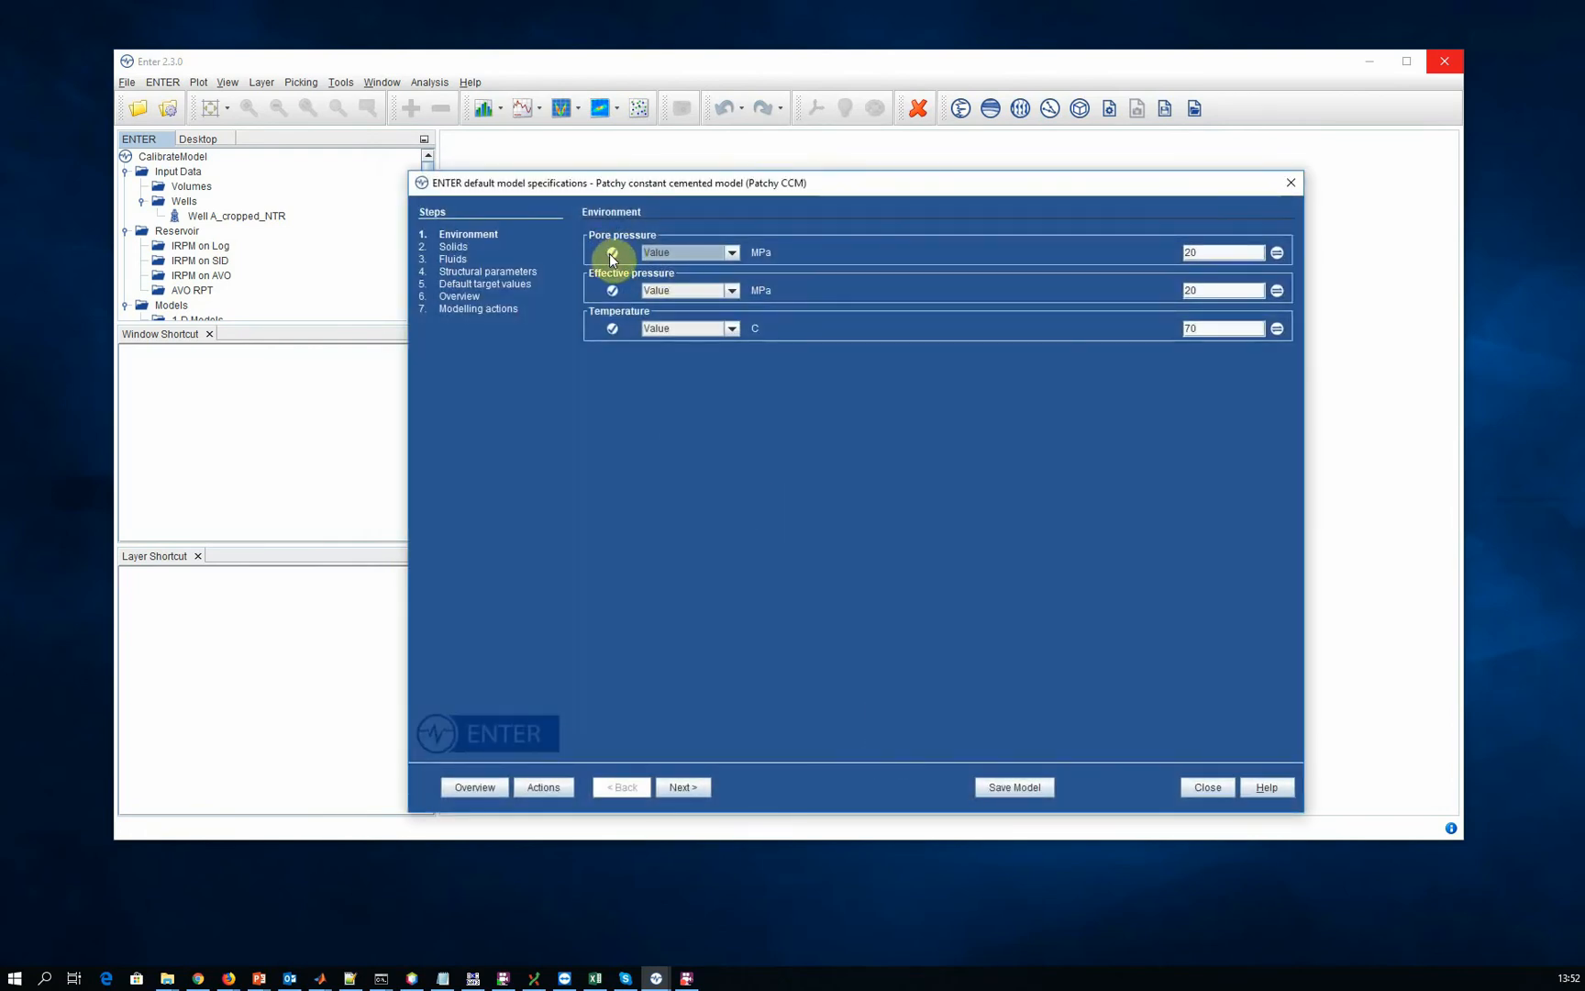
{"action": "mouse_move", "coordinate": [612, 260]}
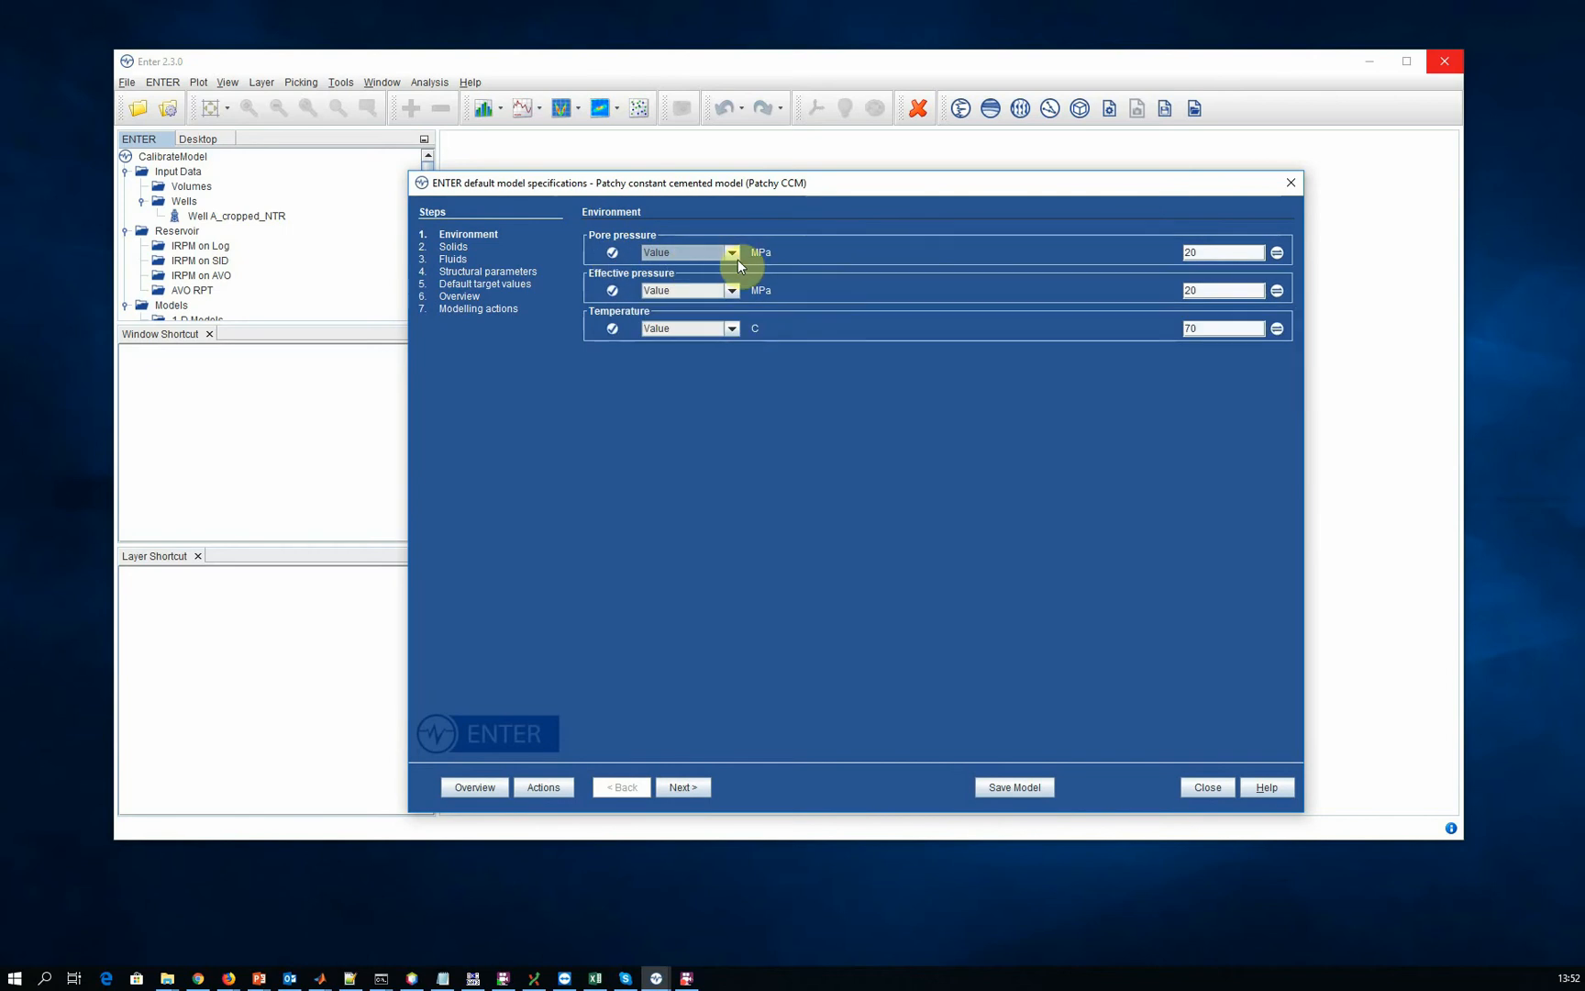
- Set the pore pressure to 25.1 MPa through the unit converter, entering 251 in the source unit
{"action": "left_click", "coordinate": [1276, 252]}
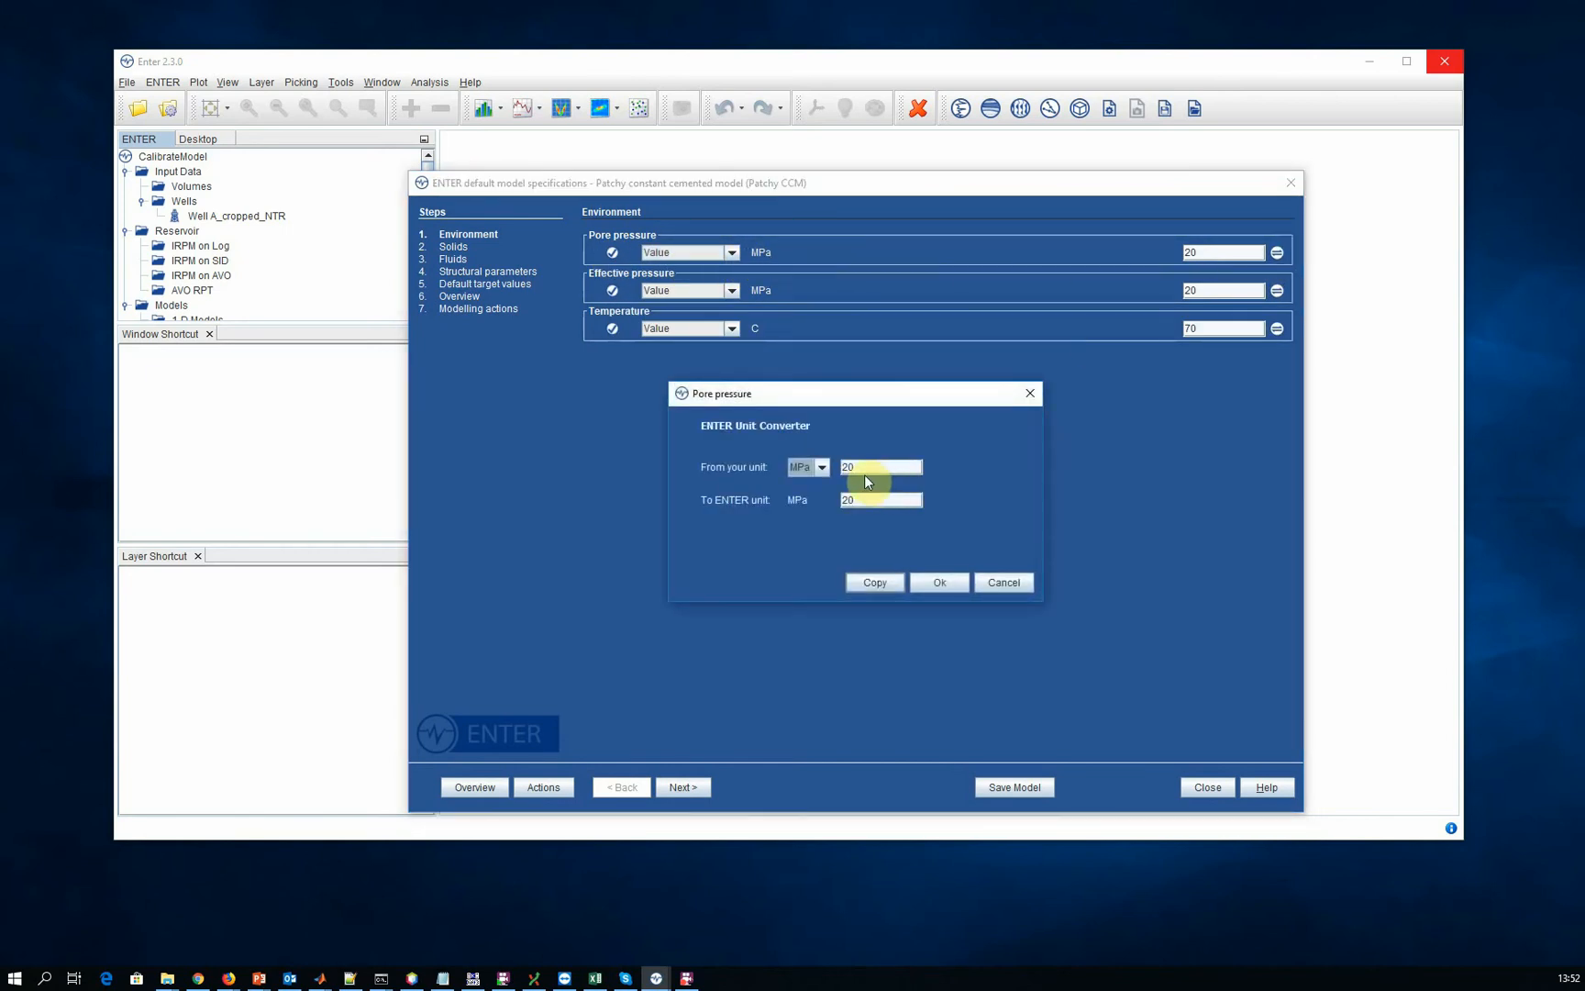
{"action": "left_click", "coordinate": [822, 468]}
{"action": "left_click", "coordinate": [811, 513]}
{"action": "double_click", "coordinate": [878, 469]}
{"action": "type", "text": "251"}
{"action": "left_click", "coordinate": [885, 502]}
{"action": "left_click", "coordinate": [923, 582]}
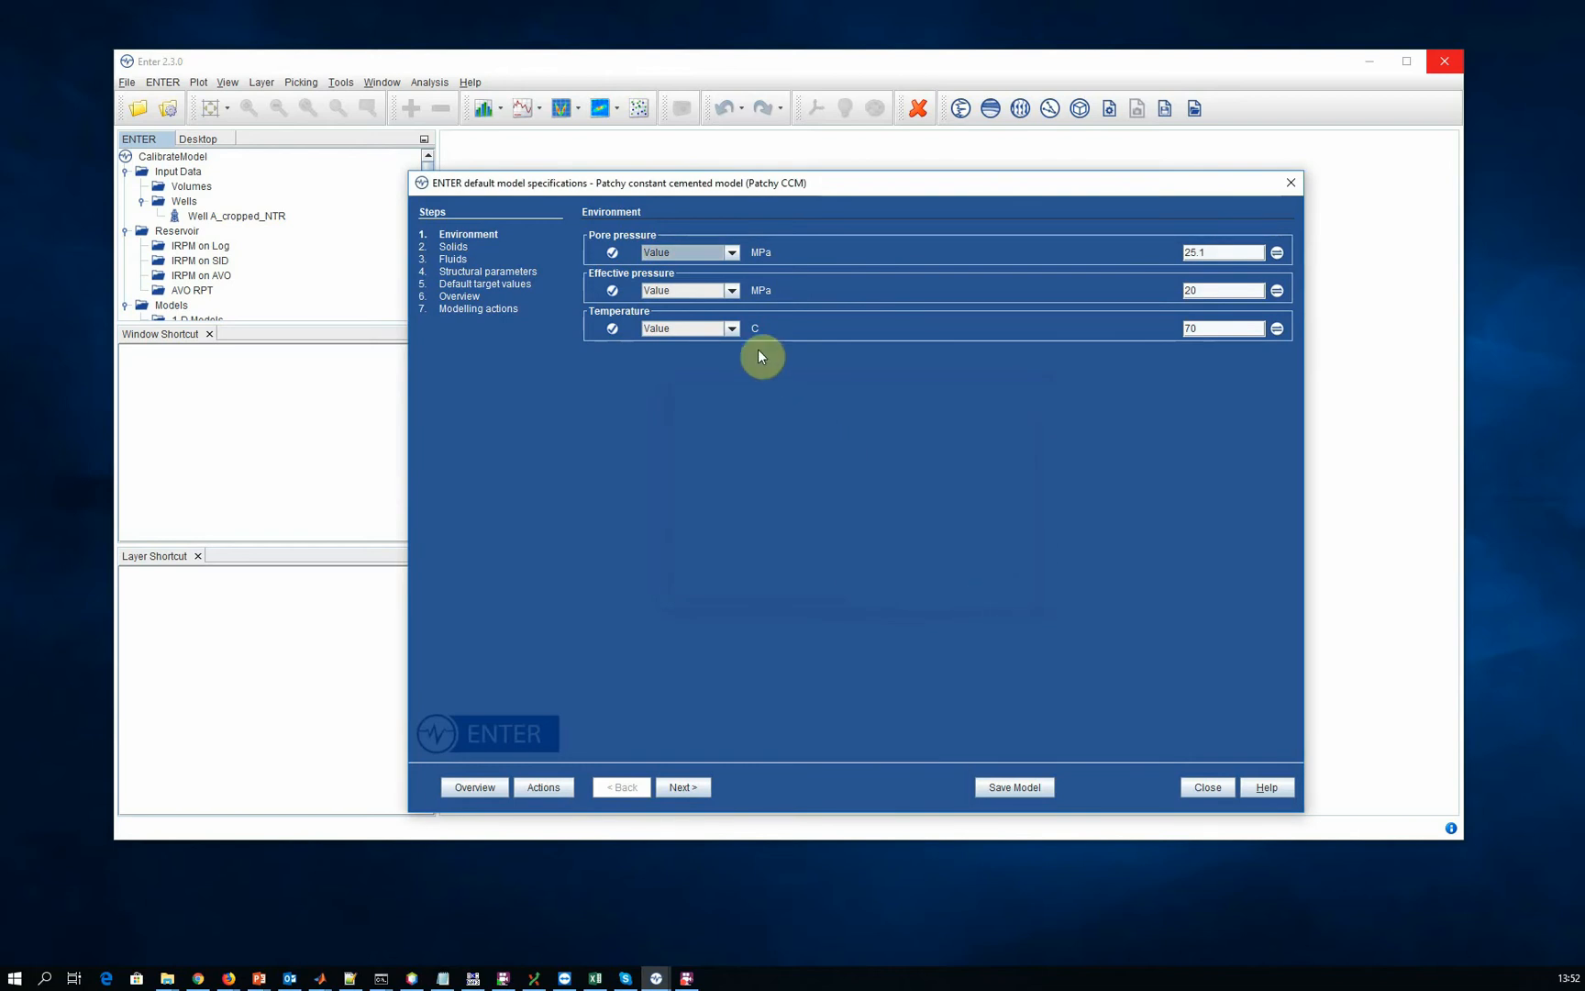
- Set the effective pressure to 25.1 MPa and select the temperature value for editing
{"action": "left_click", "coordinate": [1238, 290]}
{"action": "key", "text": "BackSpace"}
{"action": "type", "text": "5.1"}
{"action": "left_click", "coordinate": [1238, 327]}
{"action": "double_click", "coordinate": [1238, 327]}
- Set the solid mixing theory in the solids parameters to Hashin-Shtrikman-Walpole lower bound
{"action": "left_click", "coordinate": [690, 789]}
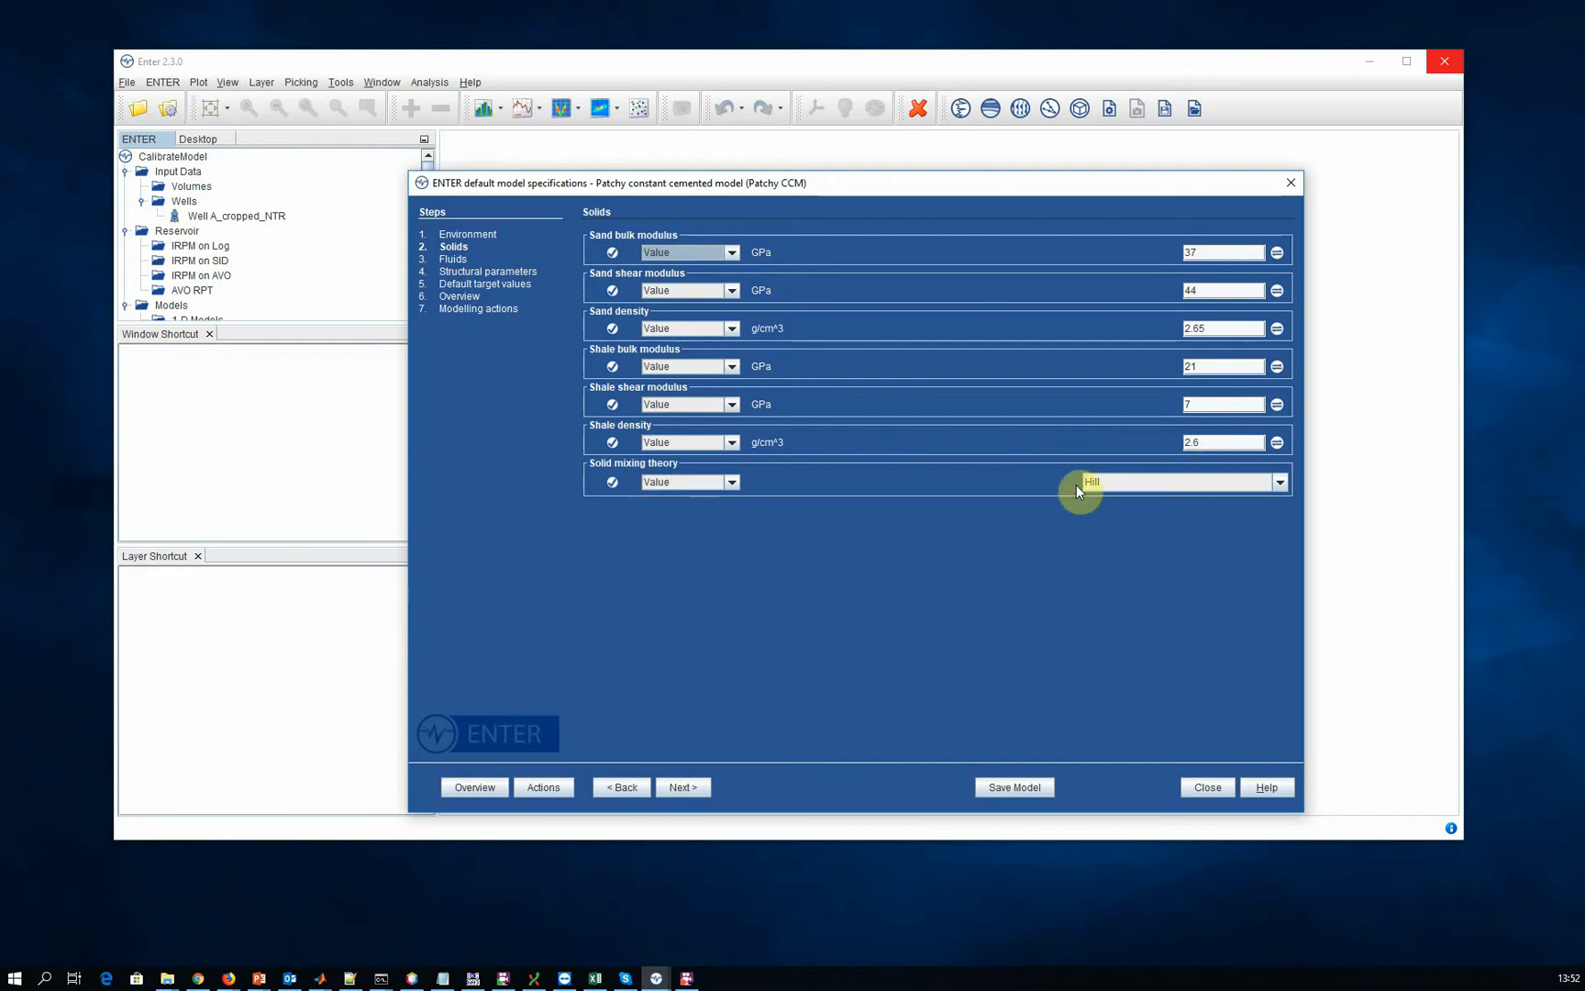
{"action": "left_click", "coordinate": [1108, 481]}
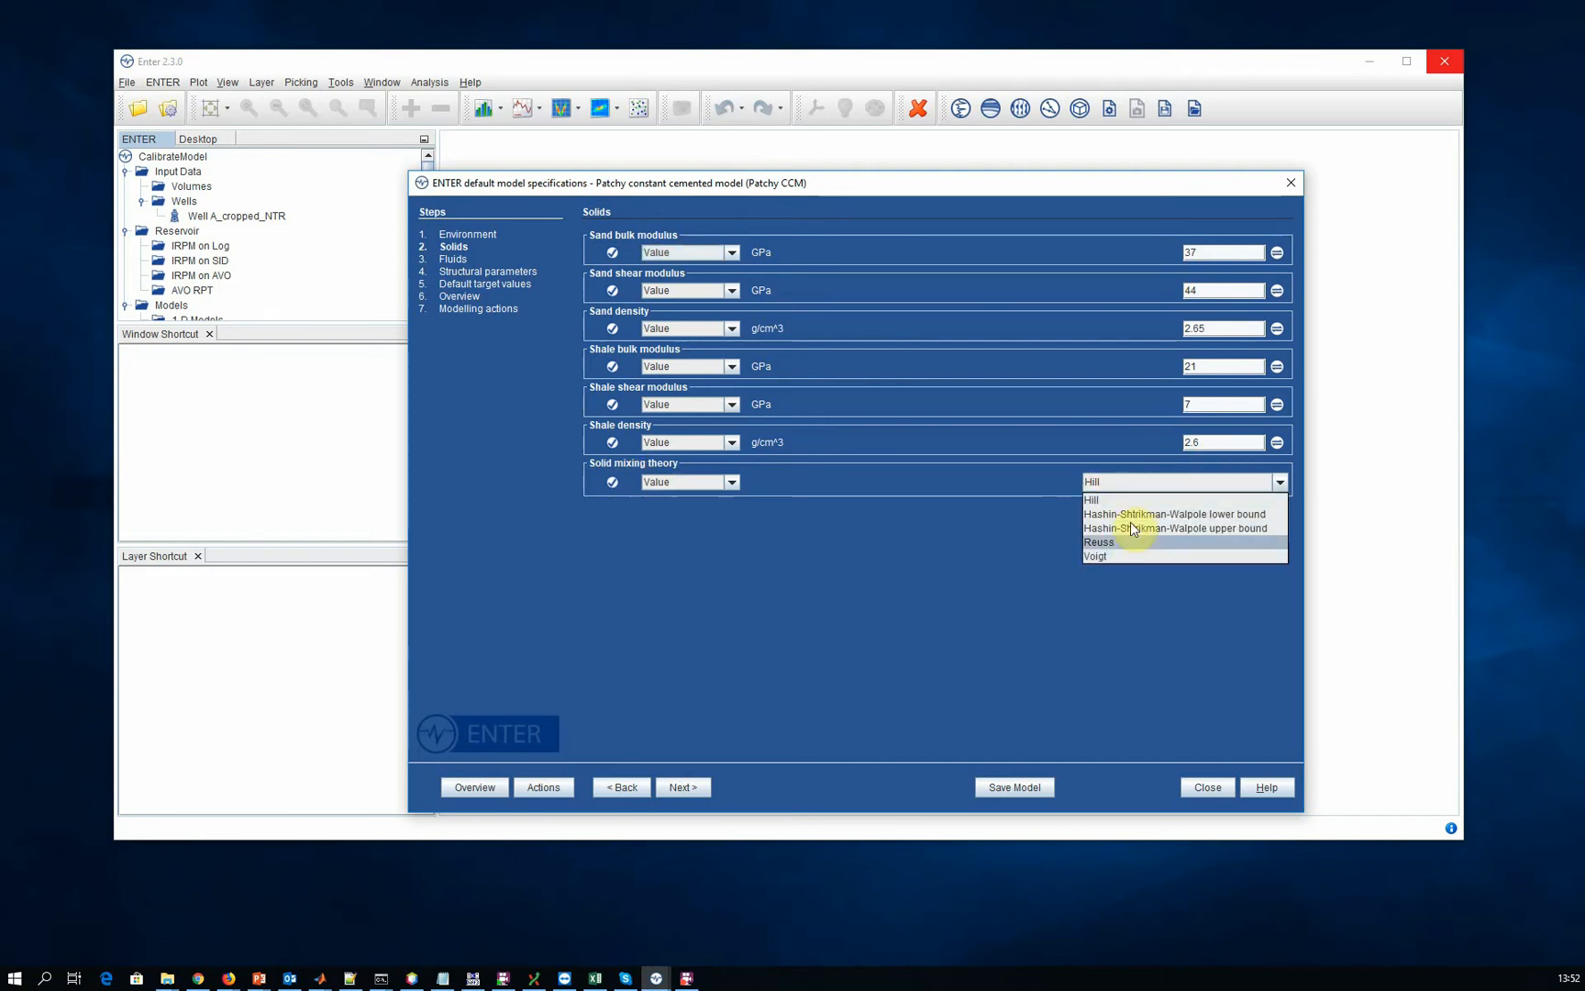
{"action": "left_click", "coordinate": [1132, 514]}
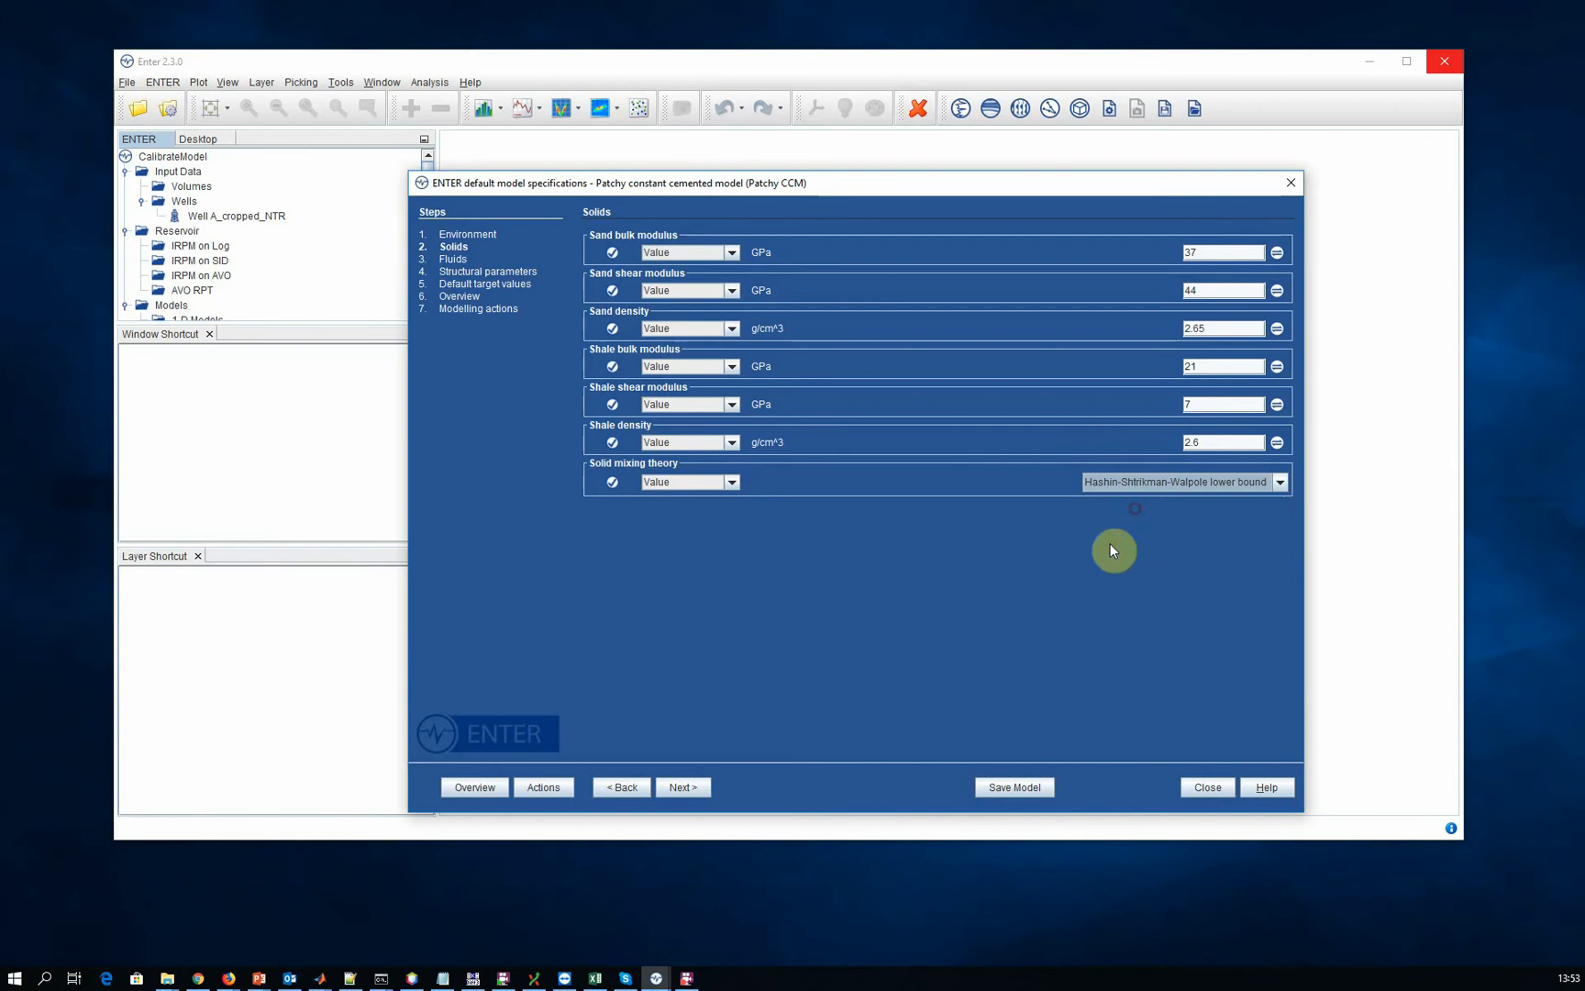
- Open the model's save form and read the summary notes on solid mixing and the Hashin-Shtrikman-Walpole lower bound
{"action": "left_click", "coordinate": [1007, 787]}
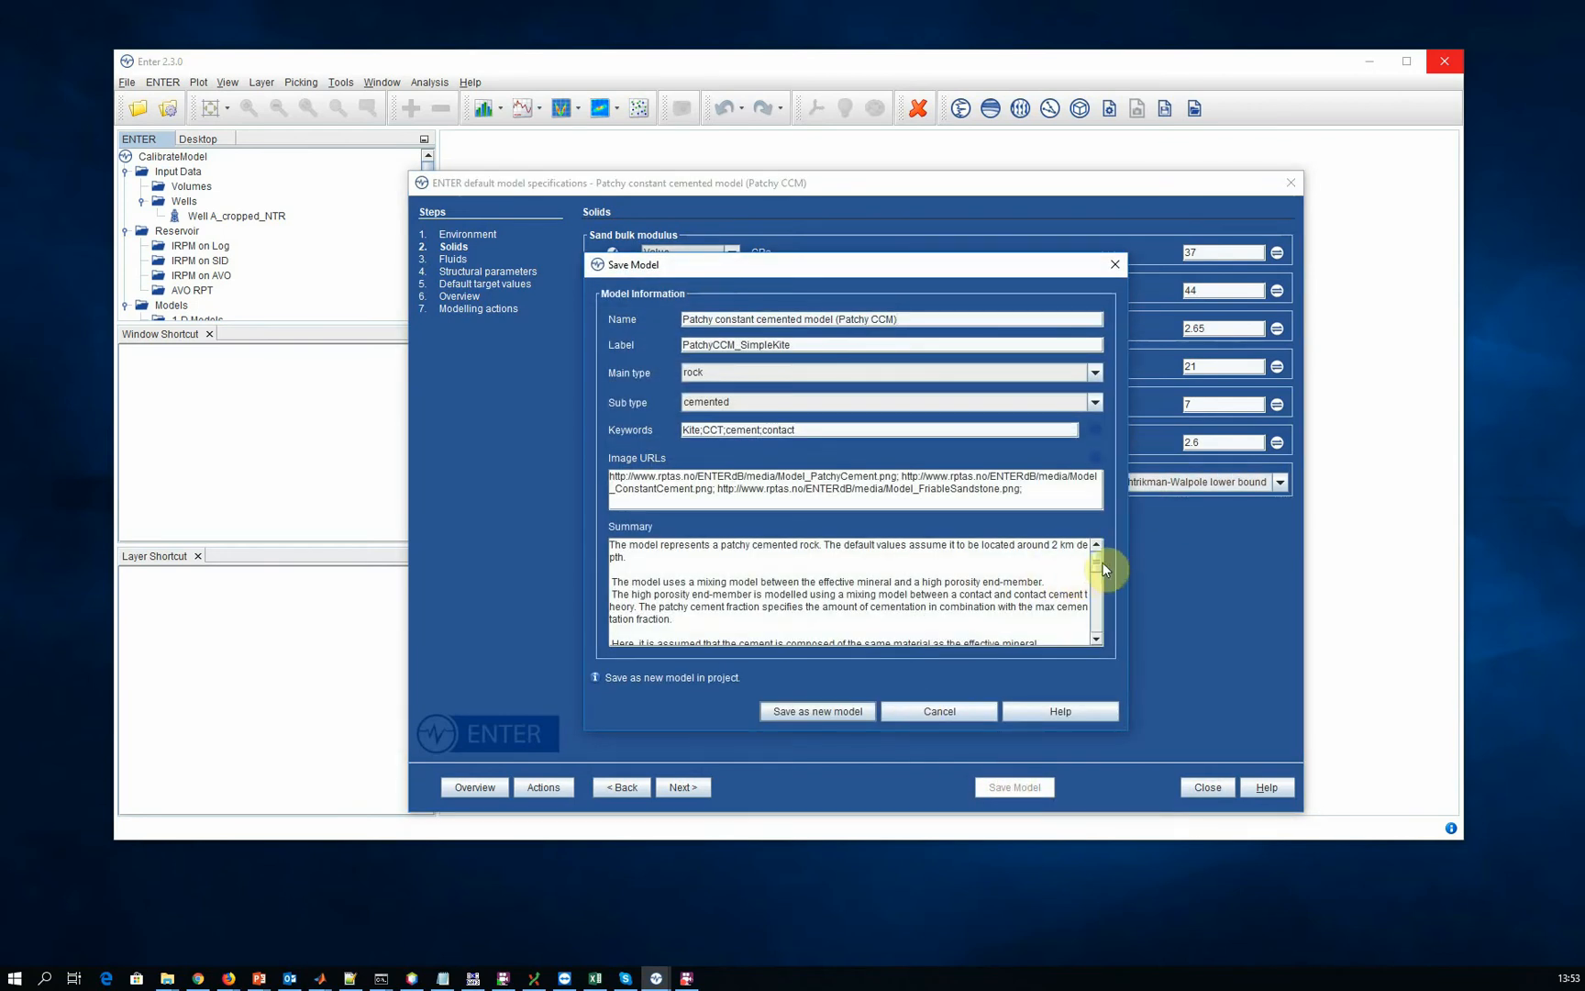
{"action": "left_click_drag", "start_coordinate": [1100, 562], "coordinate": [1100, 578]}
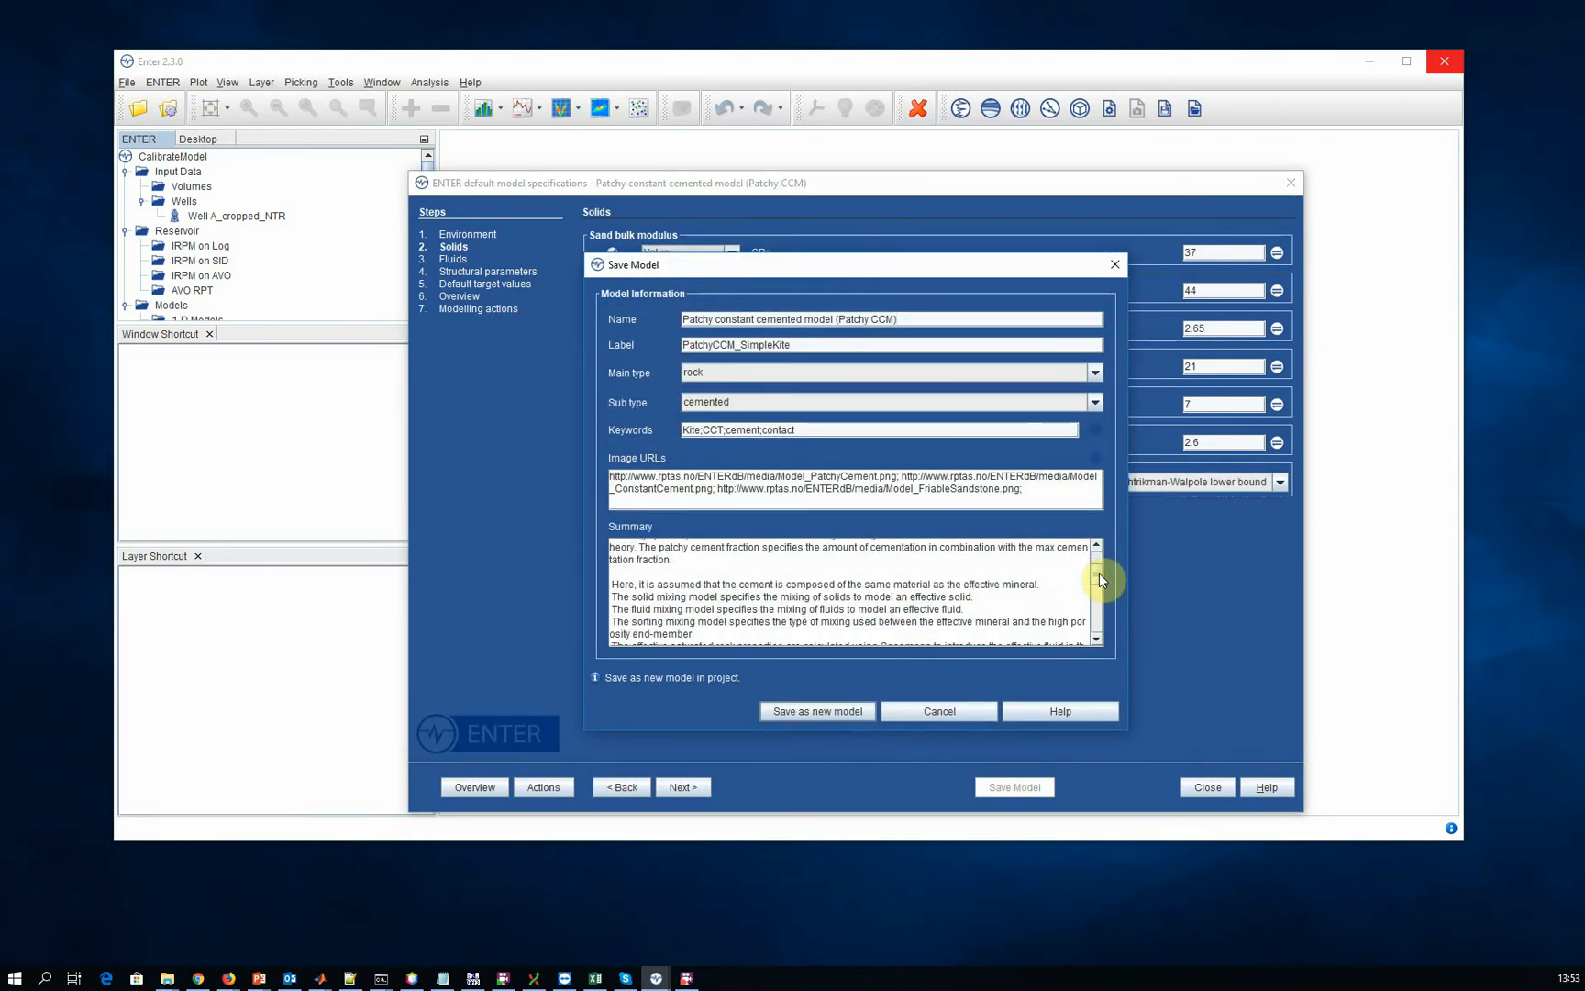
{"action": "left_click_drag", "start_coordinate": [974, 596], "coordinate": [601, 596]}
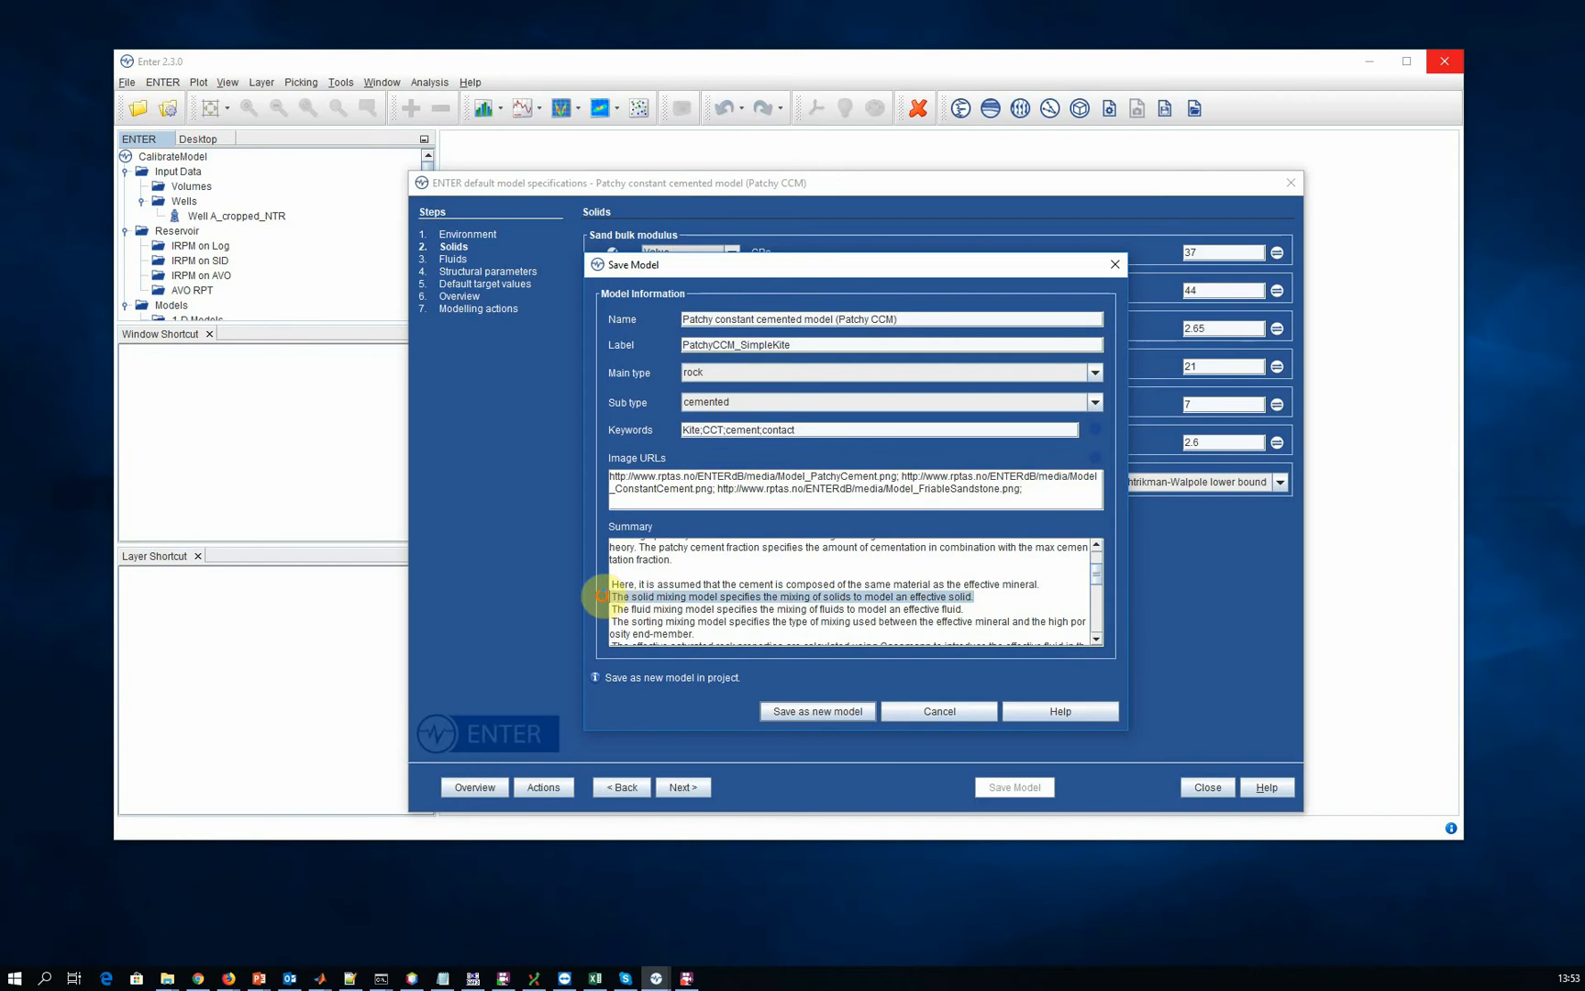
{"action": "left_click_drag", "start_coordinate": [1099, 577], "coordinate": [1100, 607]}
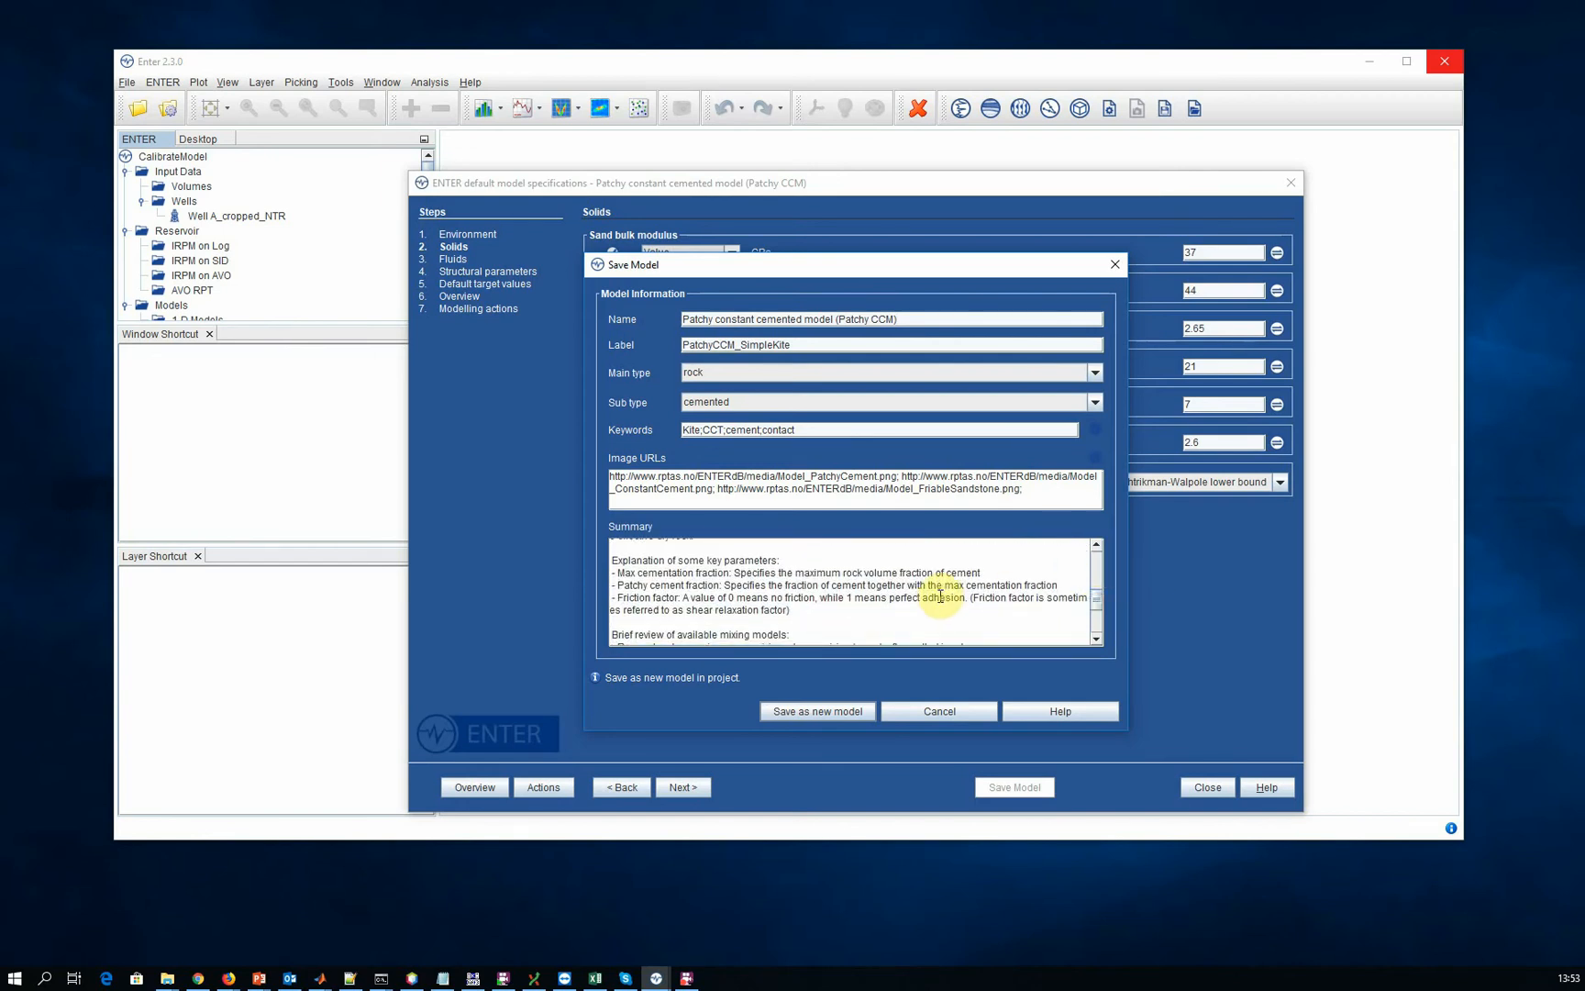
{"action": "scroll", "coordinate": [936, 608], "scroll_direction": "down", "scroll_amount": 1}
{"action": "scroll", "coordinate": [936, 608], "scroll_direction": "down", "scroll_amount": 1}
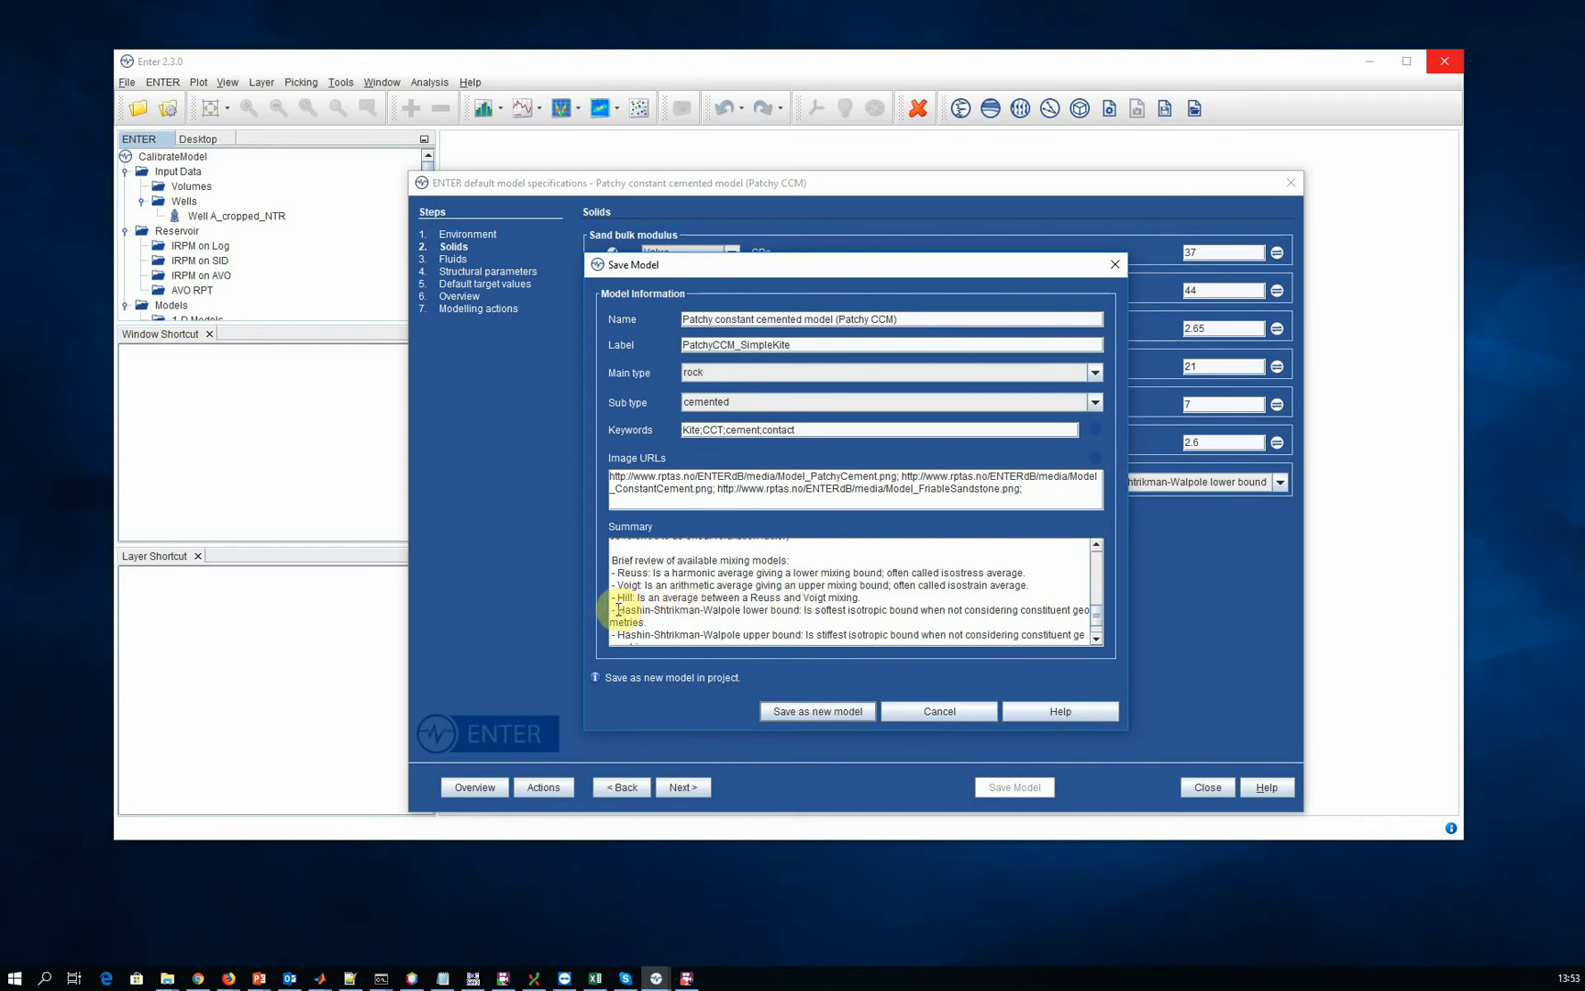
{"action": "left_click_drag", "start_coordinate": [617, 610], "coordinate": [648, 623]}
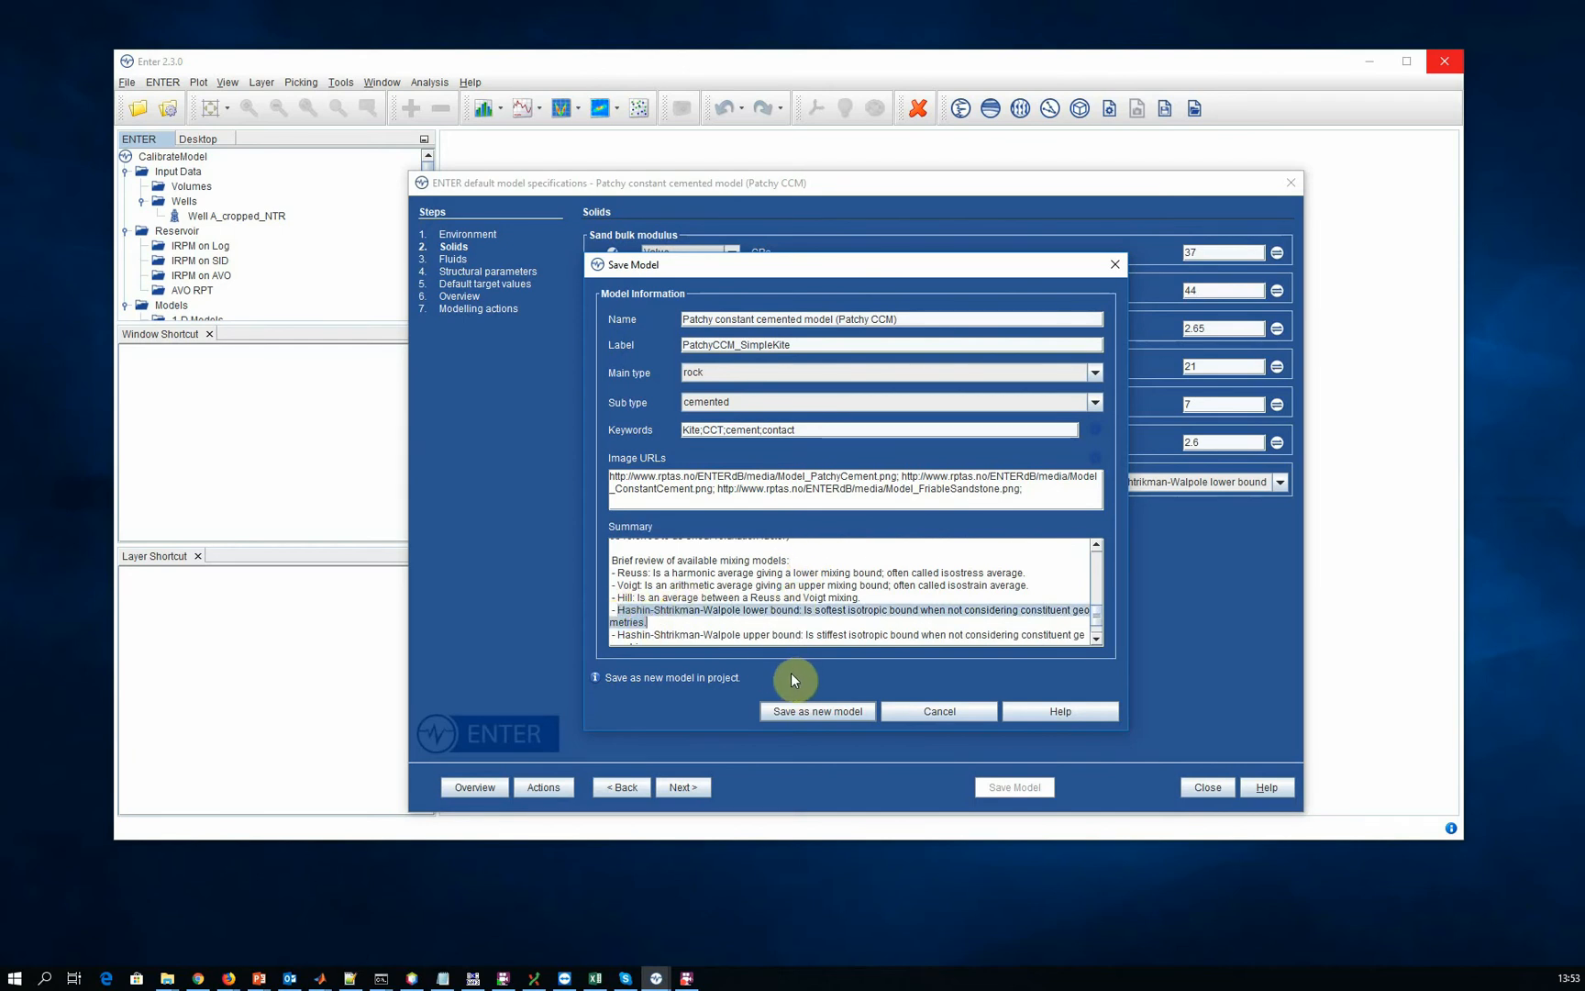
- Leave the model save form and set the salinity to 0.06 and the gas gravity to 0.776 in the fluids parameters
{"action": "left_click", "coordinate": [980, 710]}
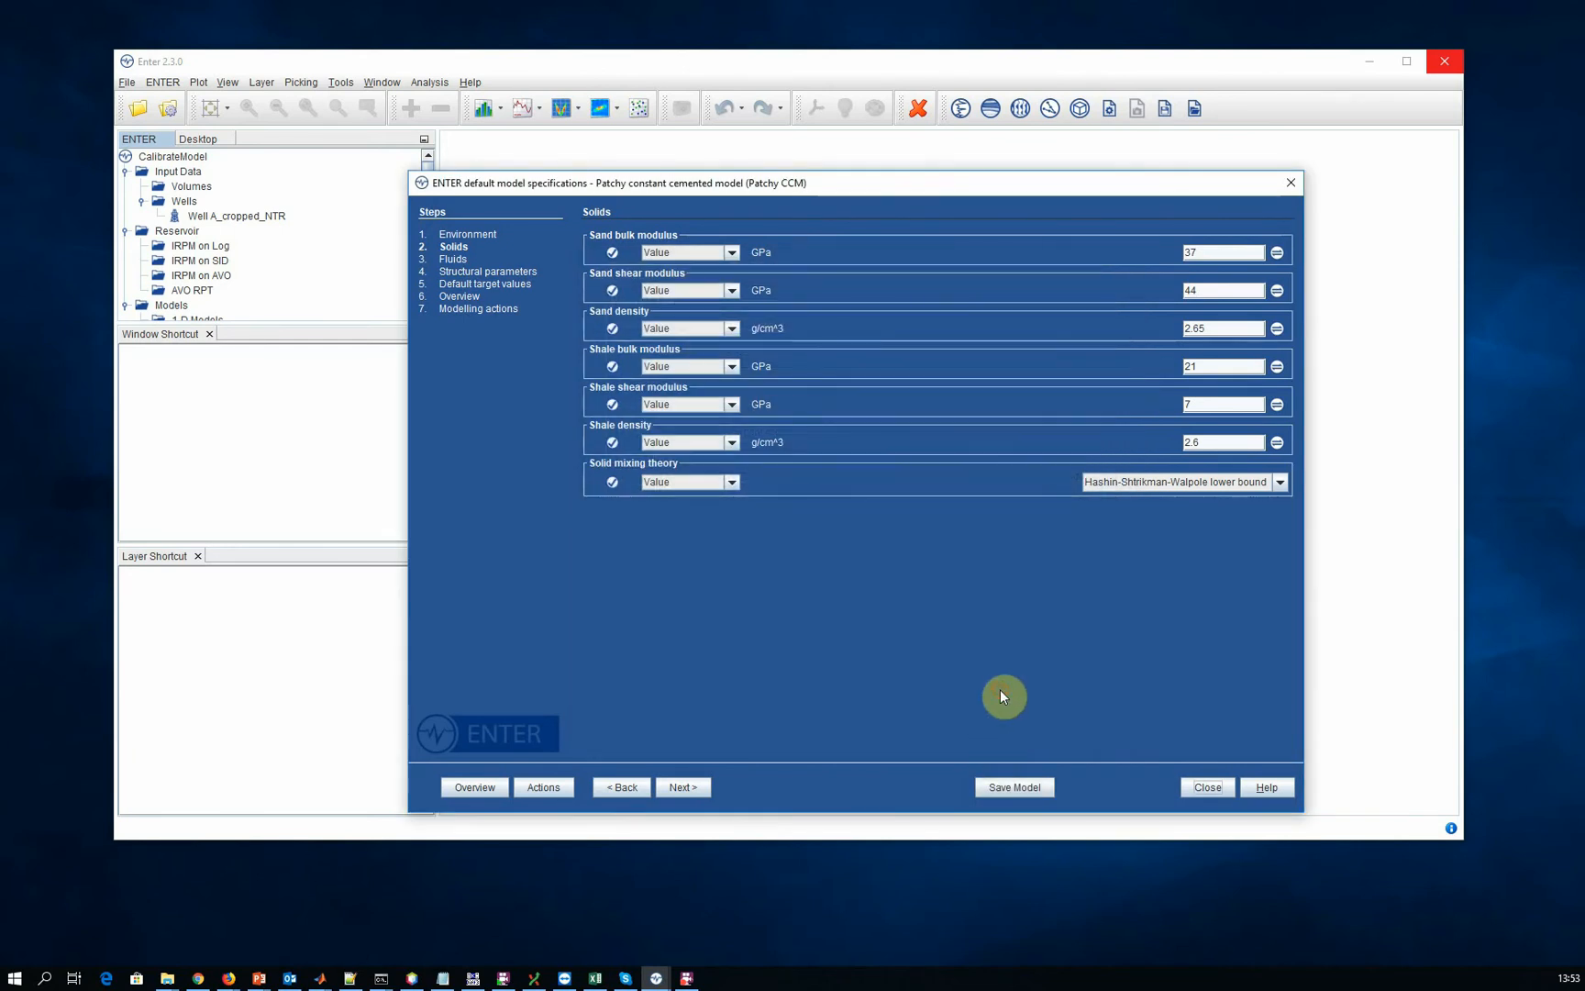
{"action": "left_click", "coordinate": [670, 789]}
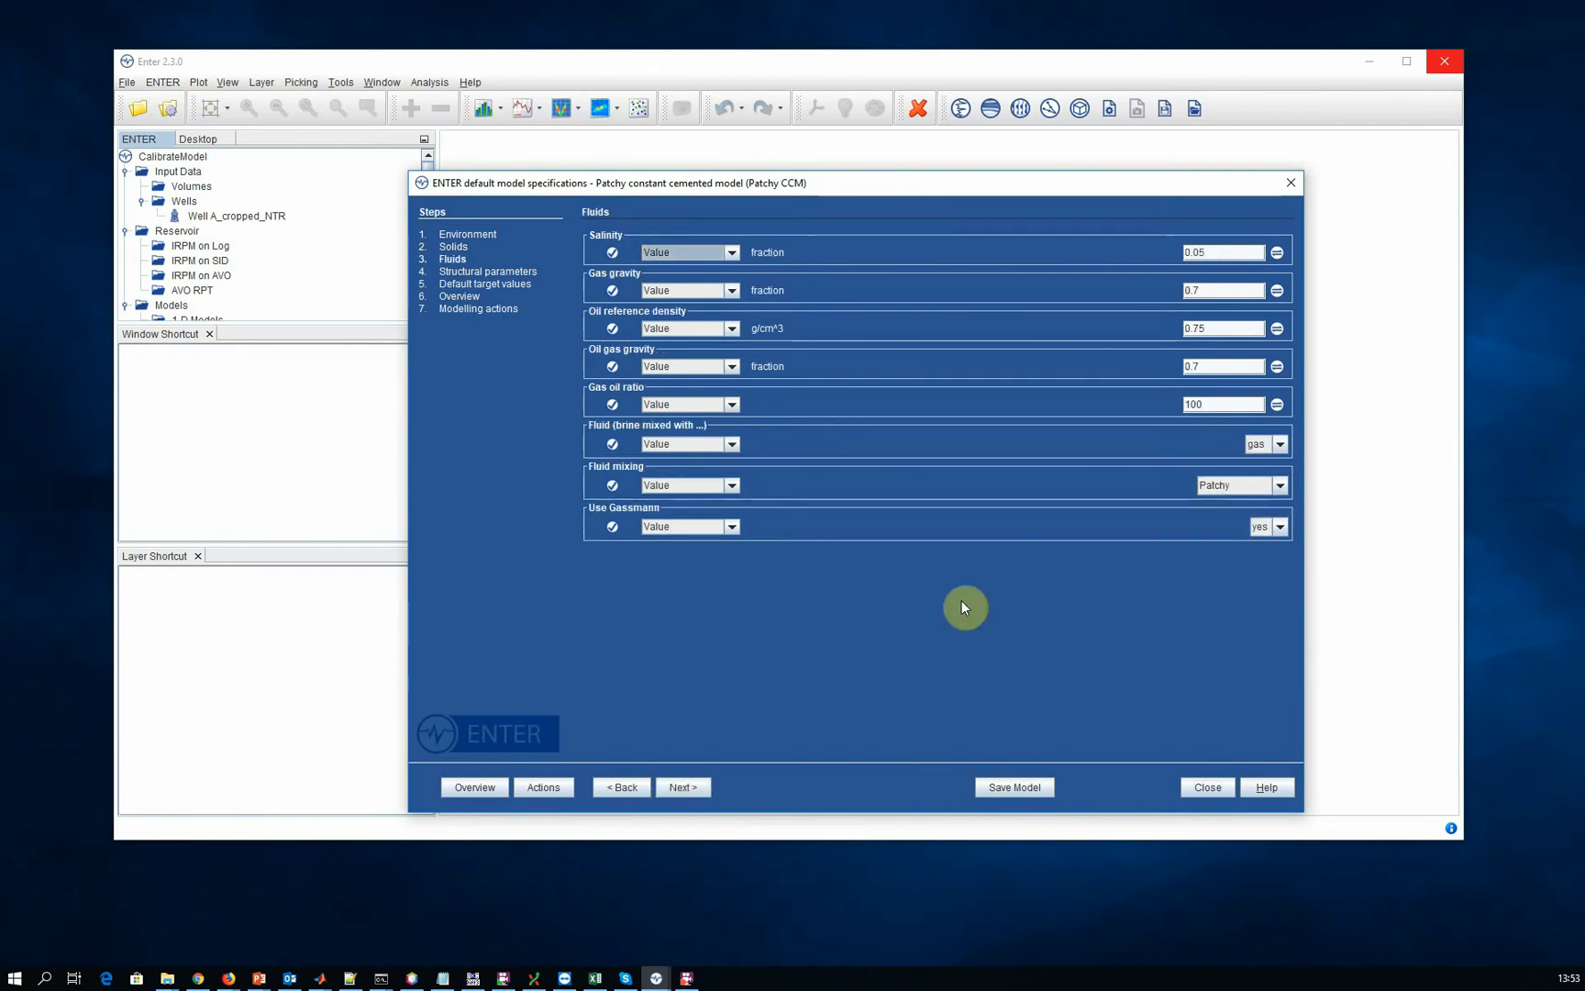
{"action": "left_click", "coordinate": [1246, 253]}
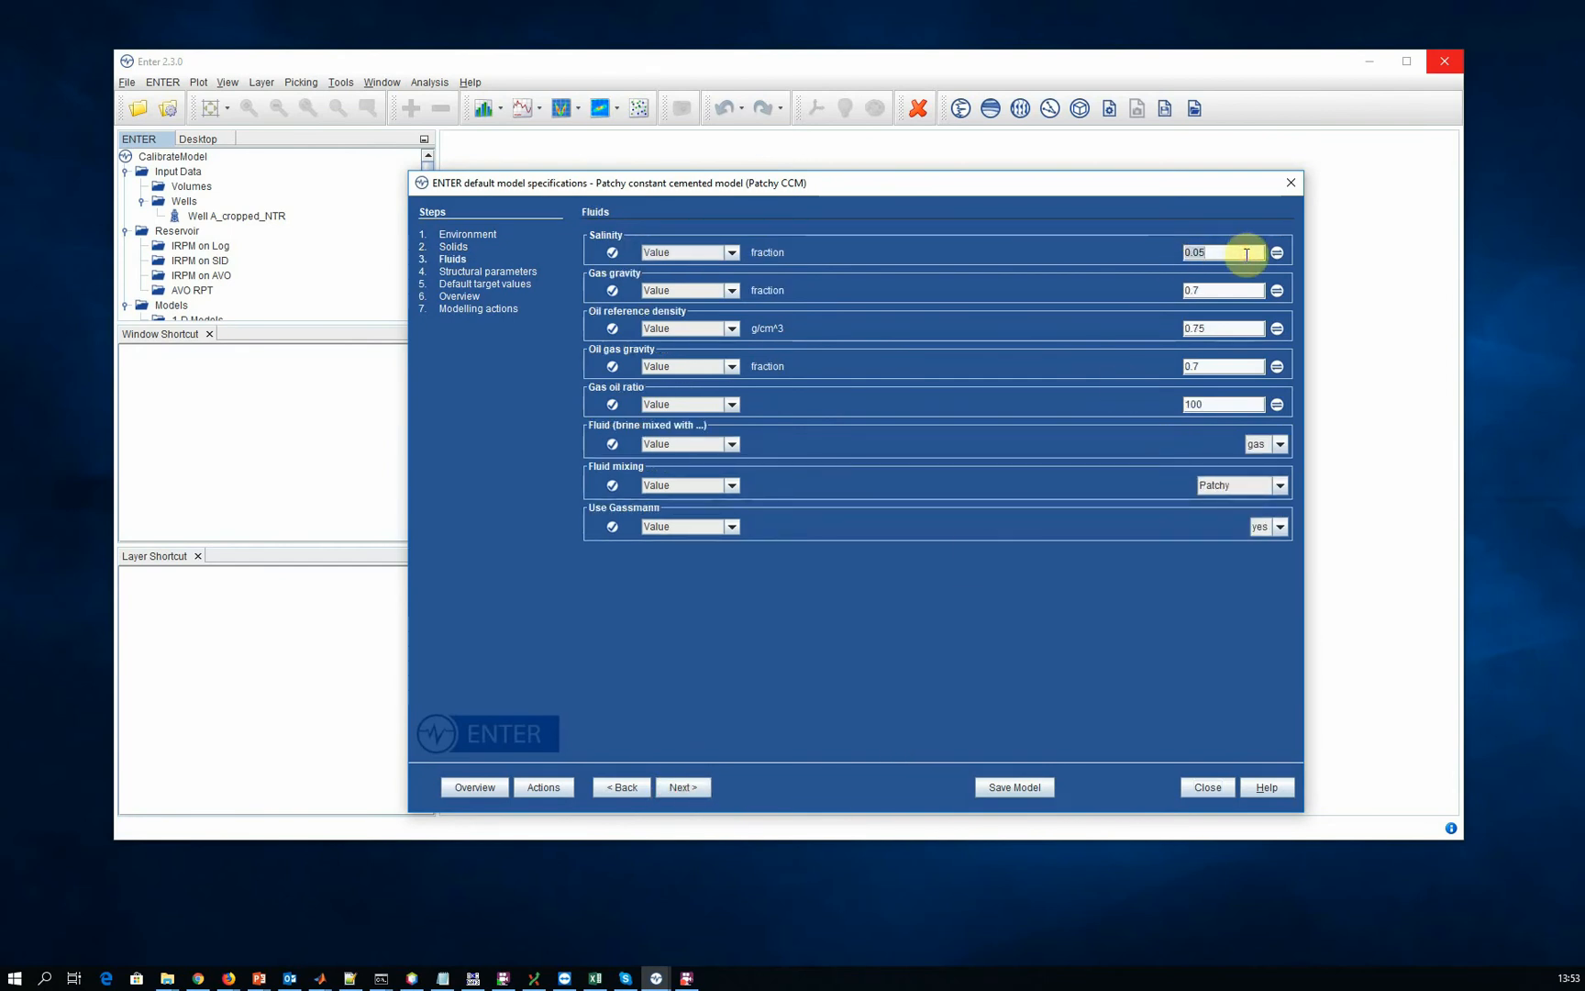
{"action": "type", "text": "0.06"}
{"action": "left_click", "coordinate": [1245, 292]}
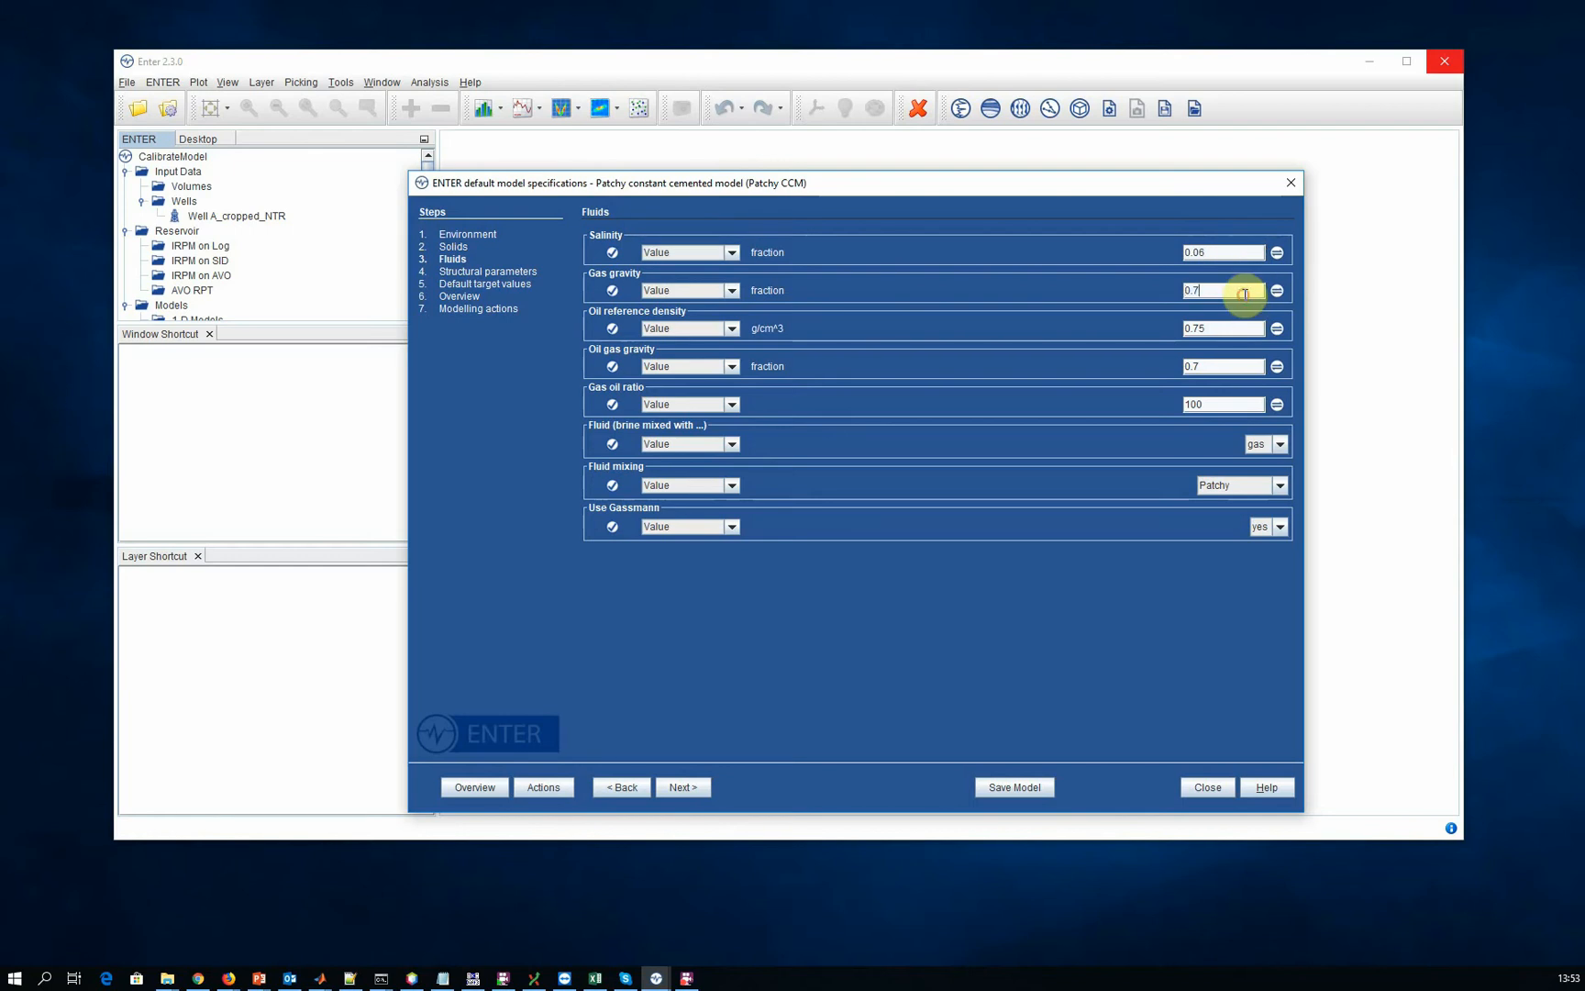
{"action": "type", "text": "0.776"}
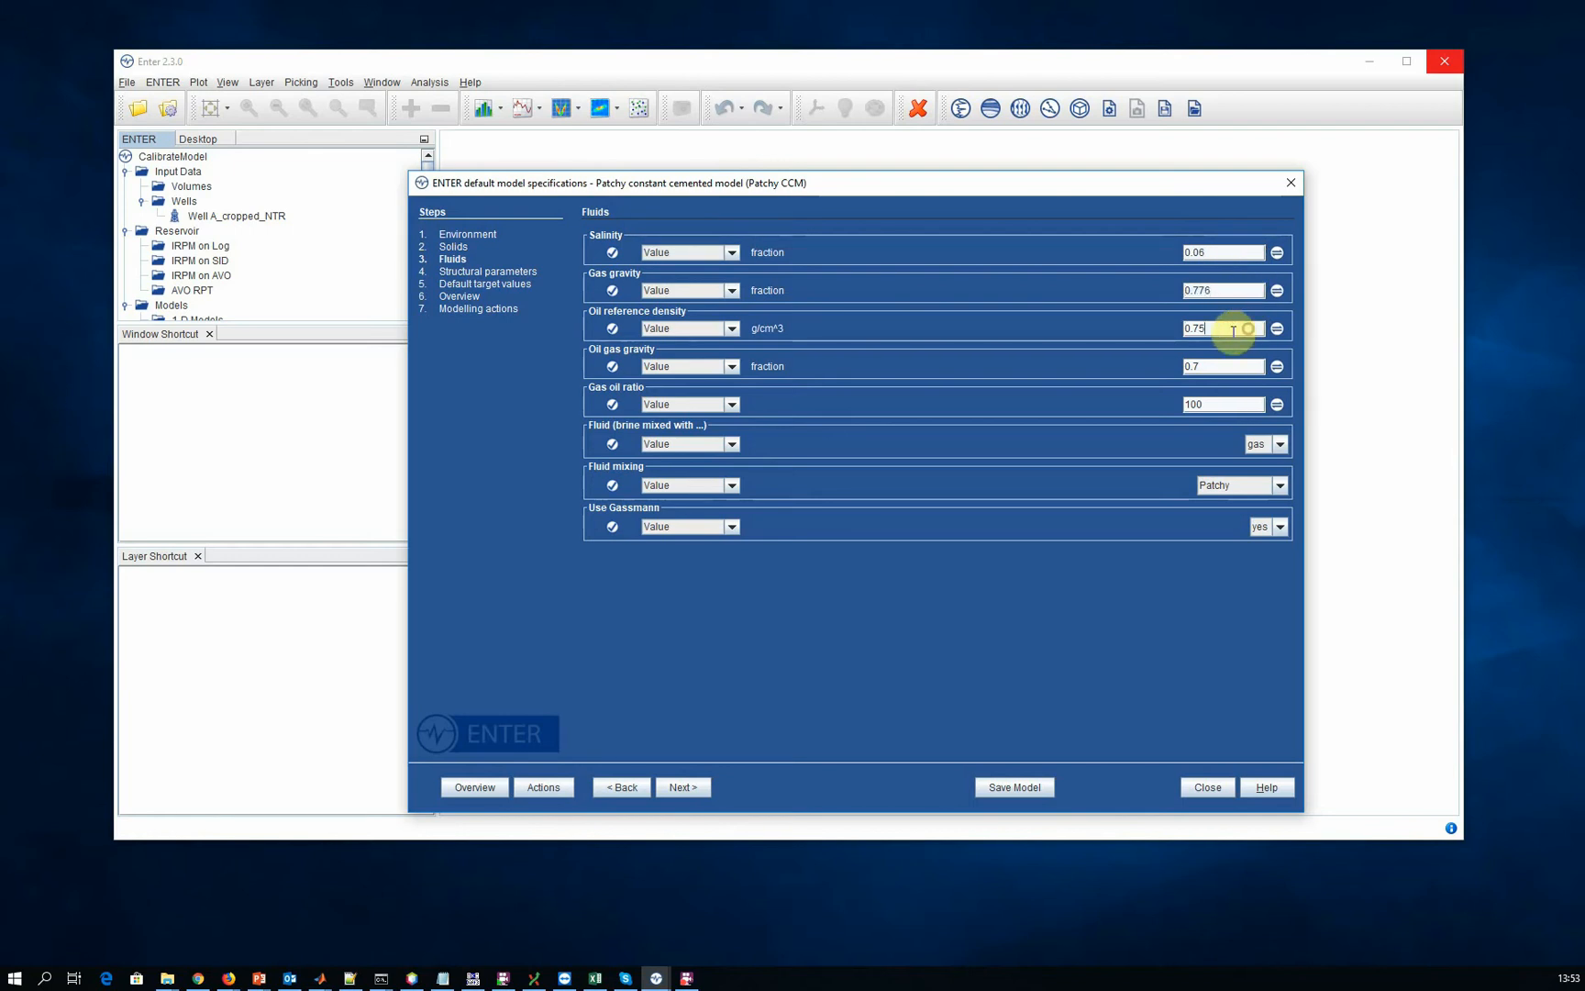
- Set the oil reference density to 0.85 g/cm^3 and the oil gas gravity to 0.776 in the fluids parameters
{"action": "left_click", "coordinate": [1199, 329]}
{"action": "left_click_drag", "start_coordinate": [1195, 327], "coordinate": [1201, 329]}
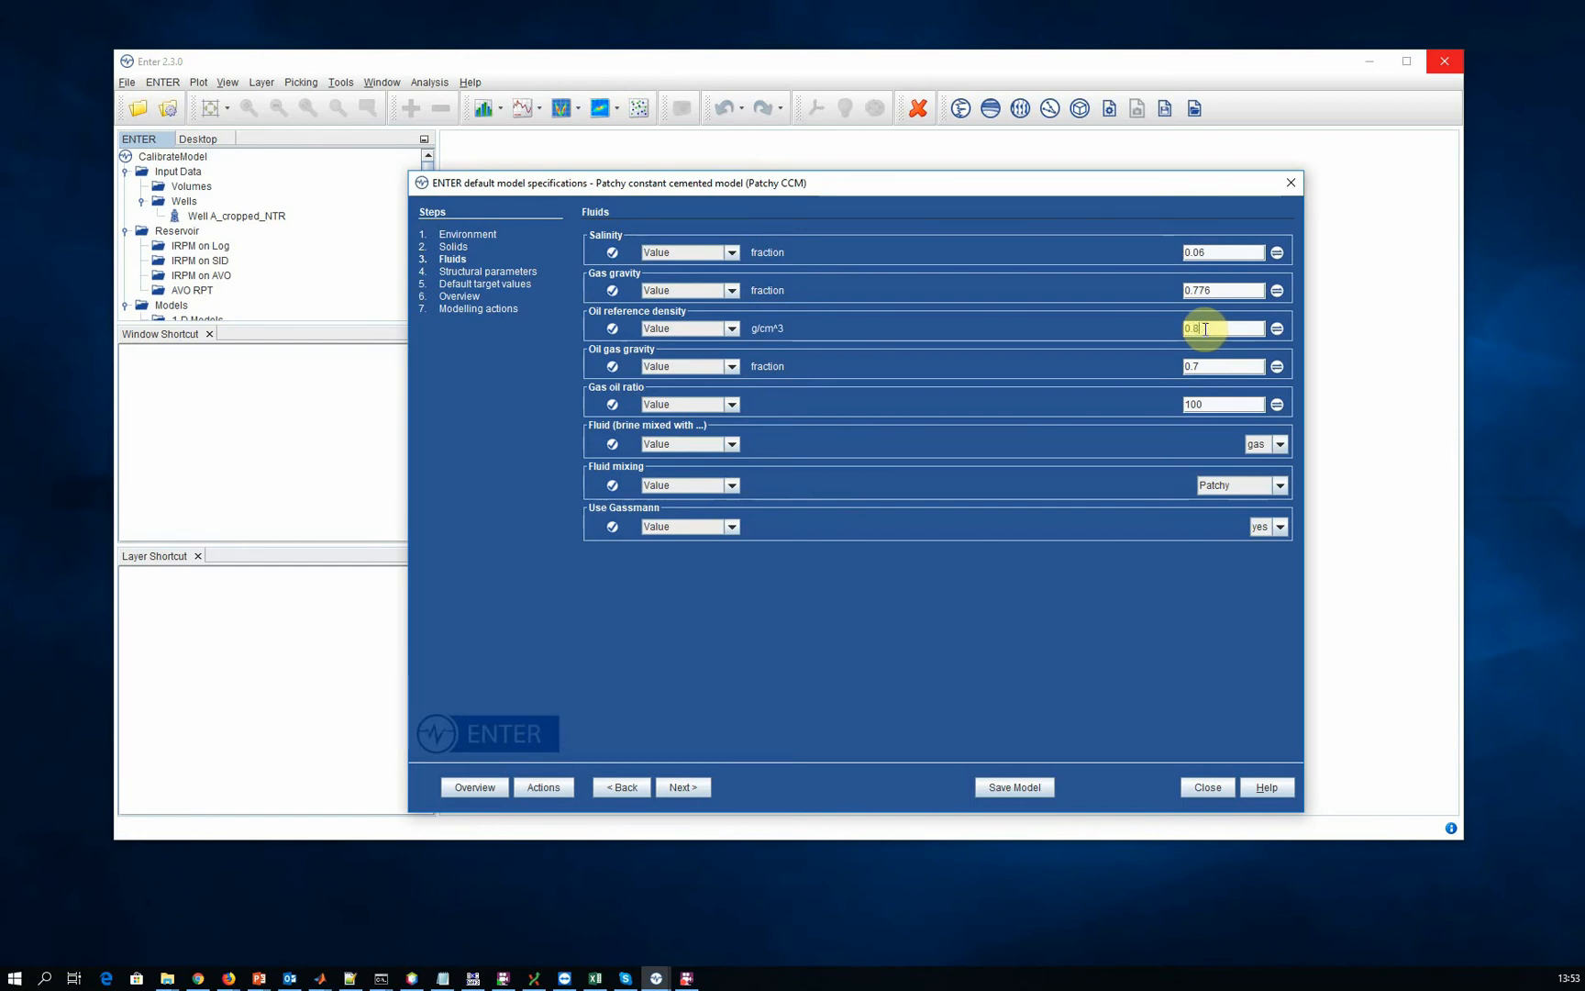
{"action": "type", "text": "0.85"}
{"action": "left_click", "coordinate": [1239, 366]}
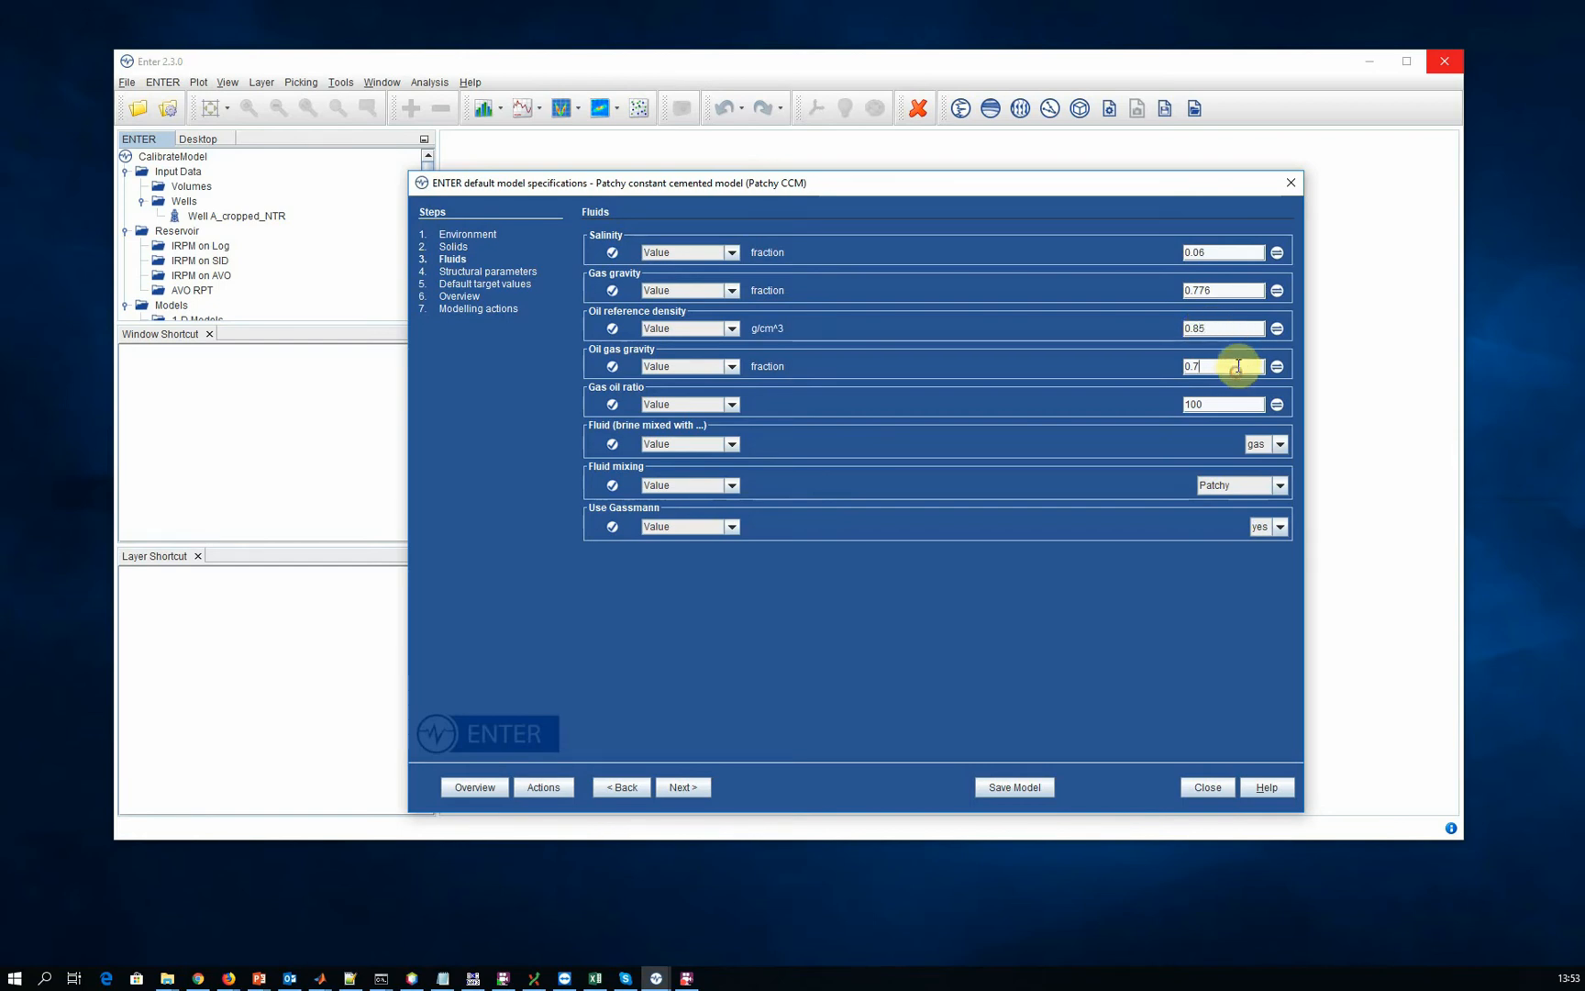
{"action": "type", "text": "76"}
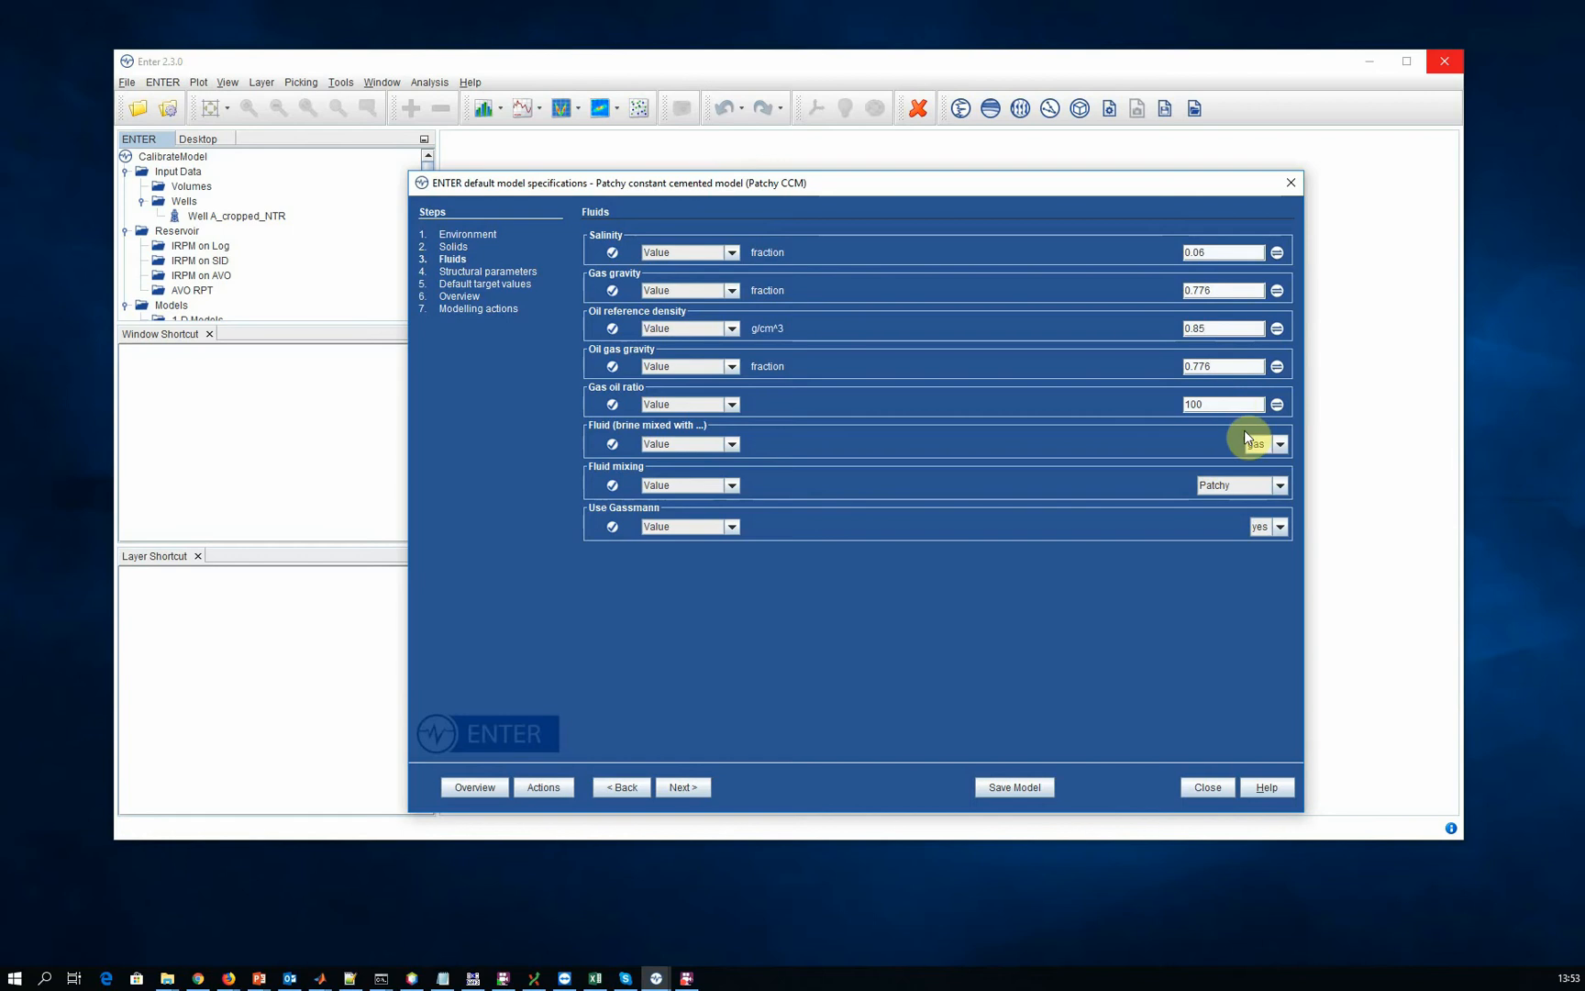
{"action": "left_click", "coordinate": [1245, 407]}
{"action": "left_click", "coordinate": [1277, 444]}
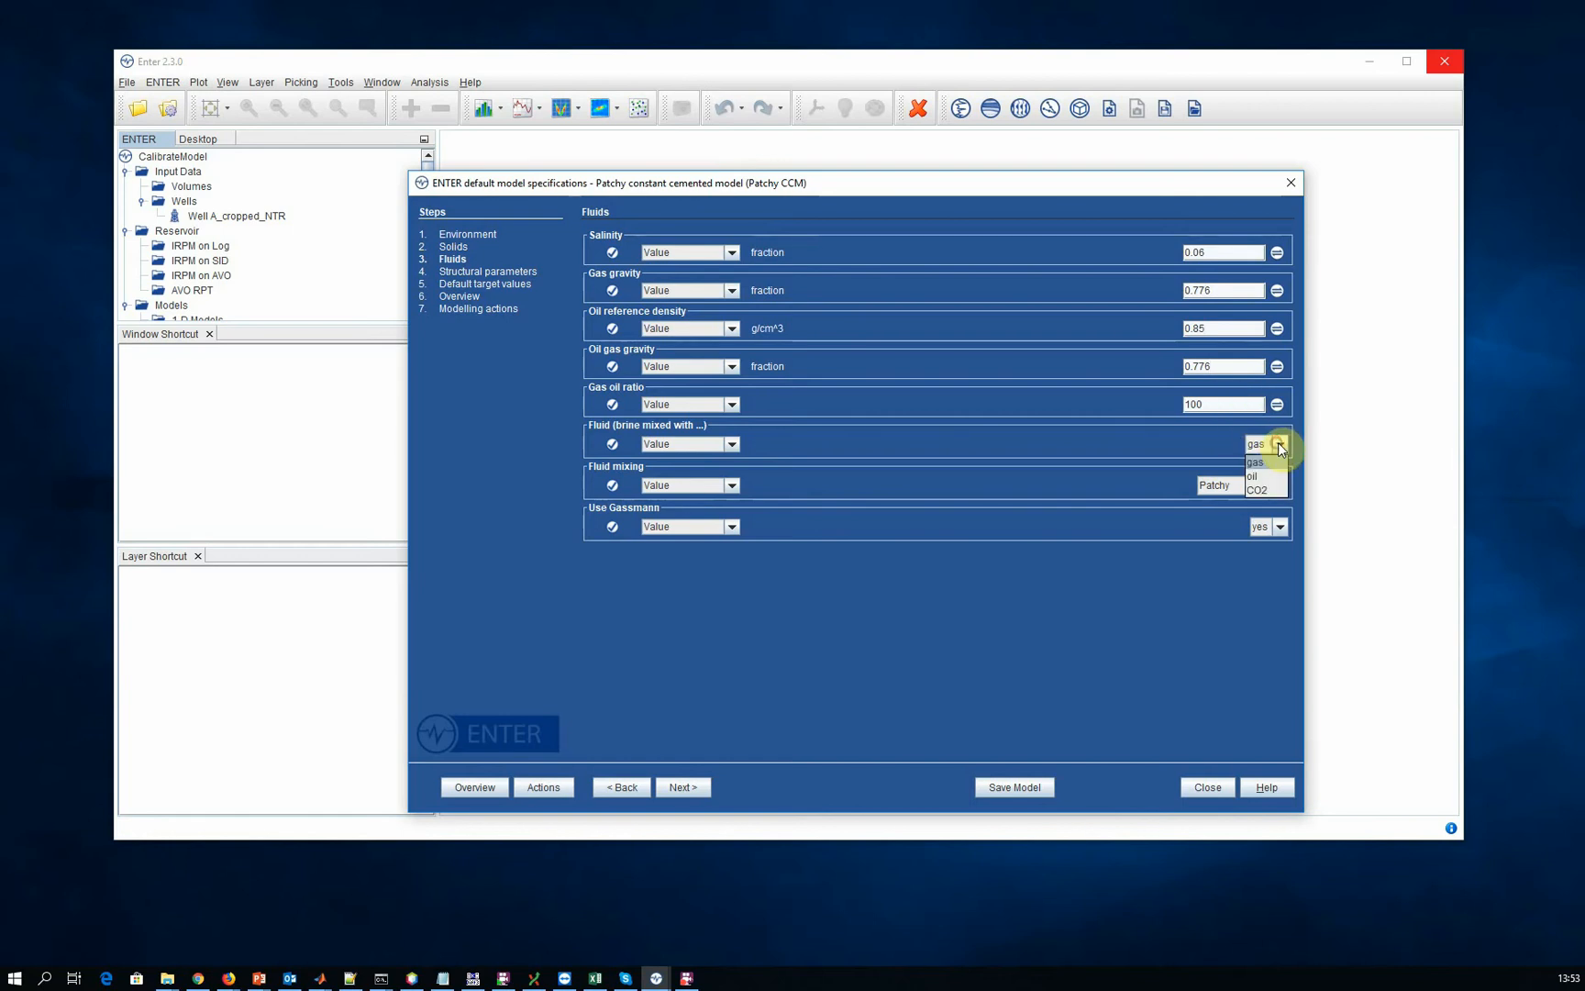
{"action": "left_click", "coordinate": [1220, 484]}
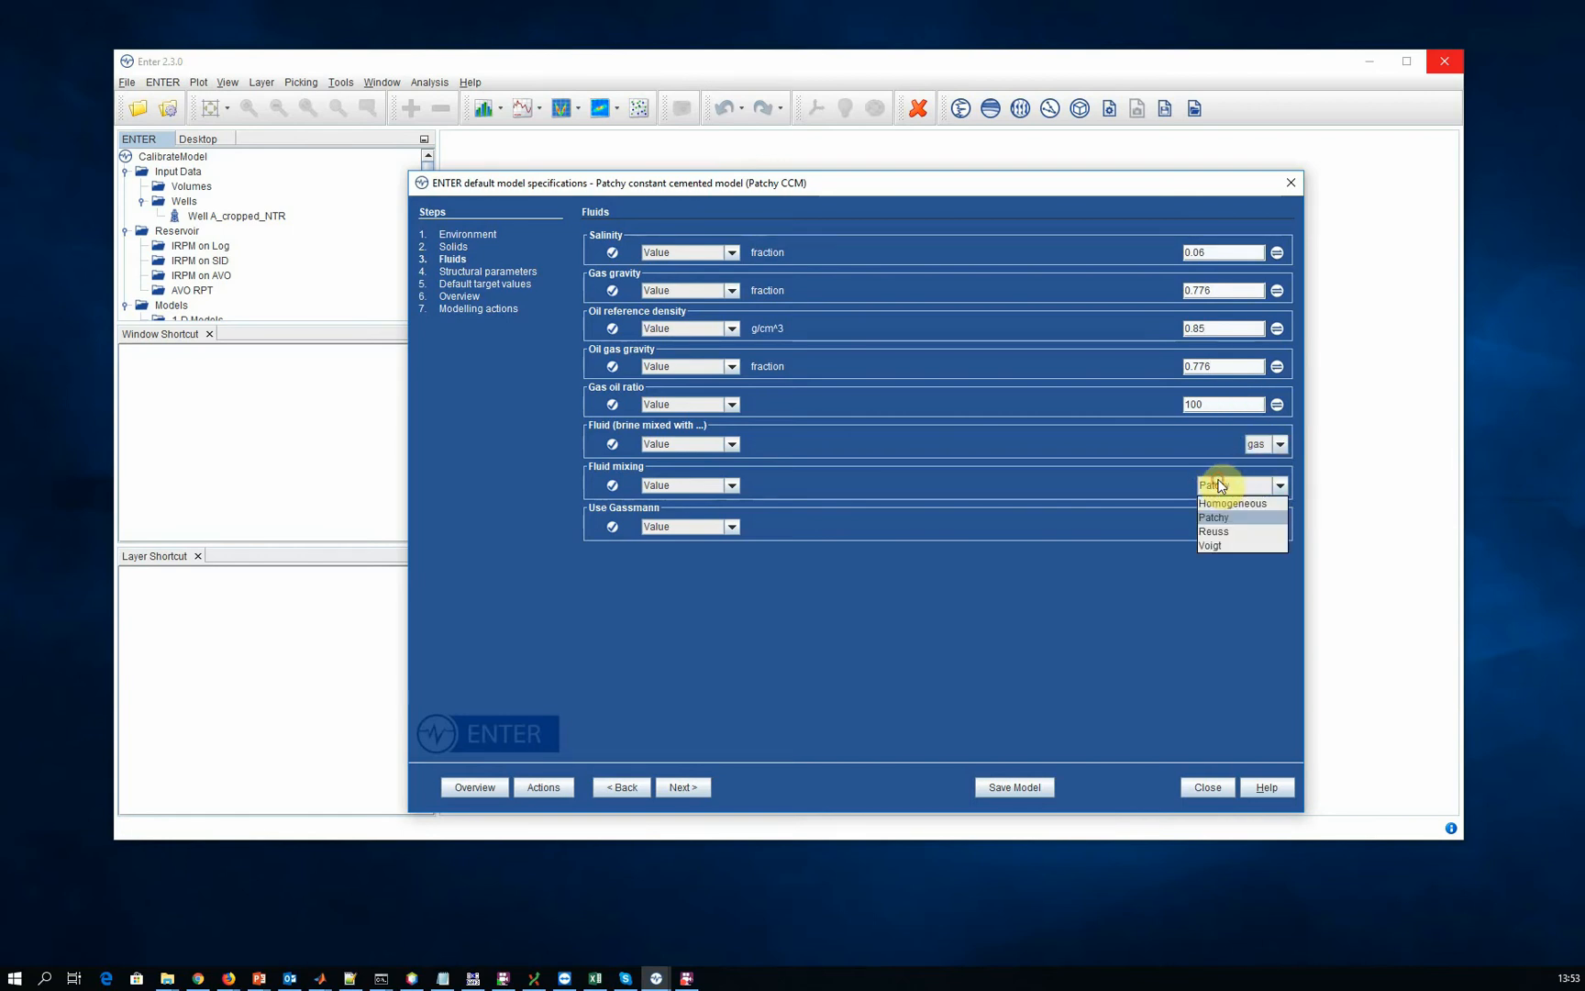
{"action": "left_click", "coordinate": [1150, 465]}
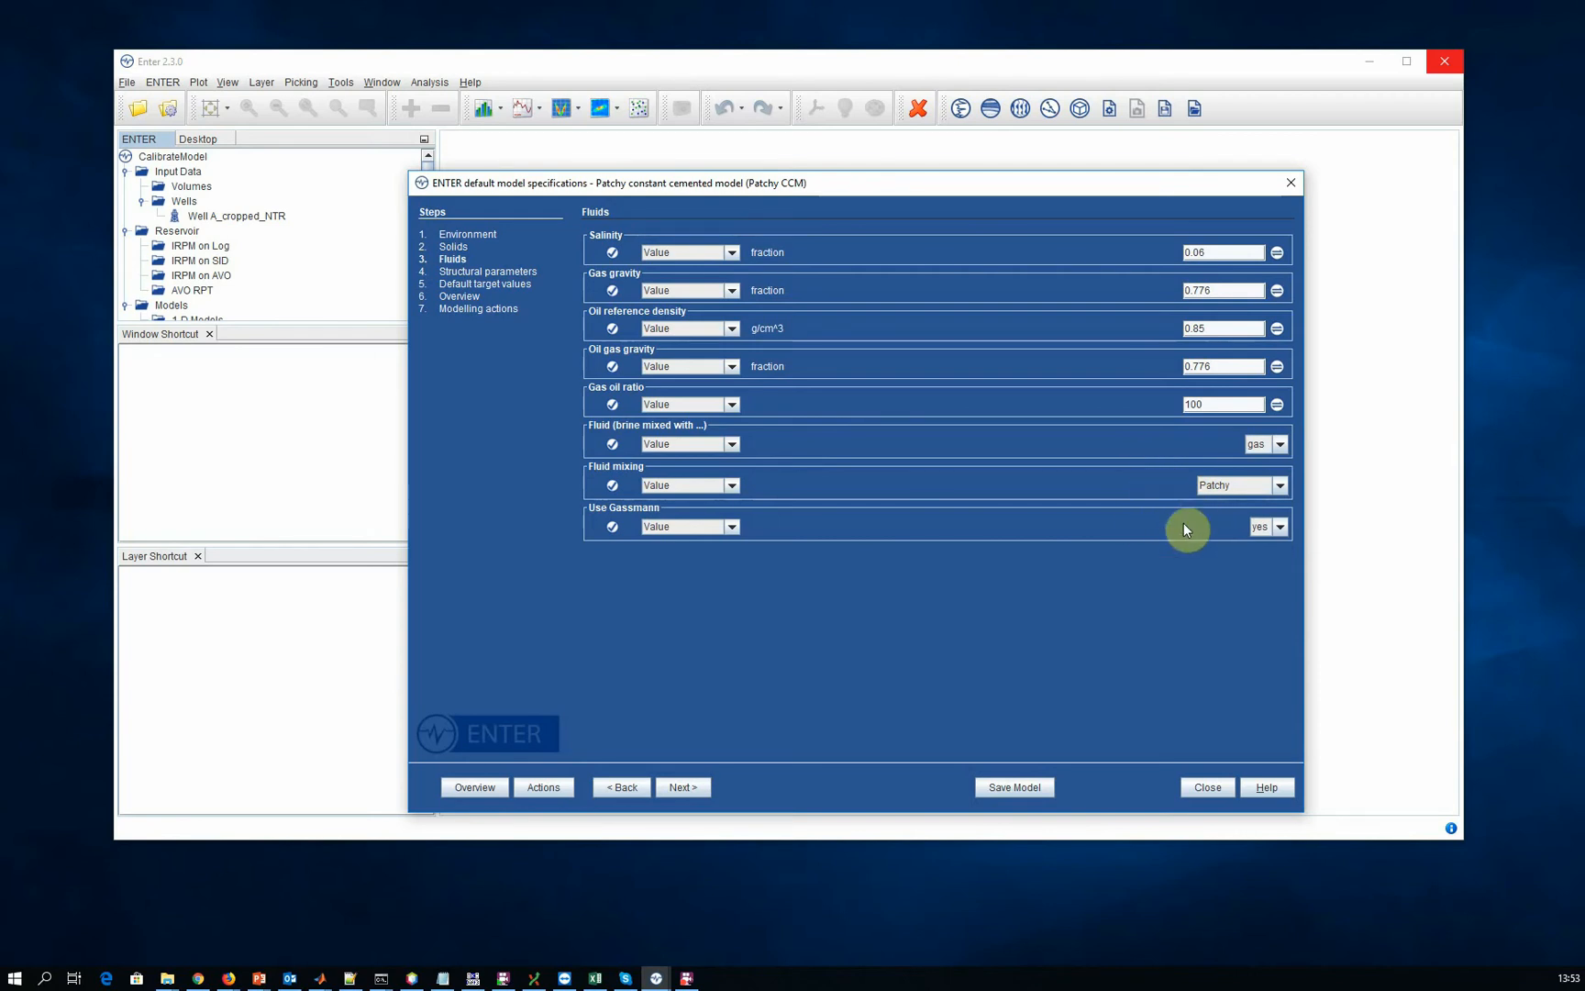
- Set the patchy cementation mixing model in the structural parameters to Hashin-Shtrikman-Walpole upper bound
{"action": "left_click", "coordinate": [684, 787]}
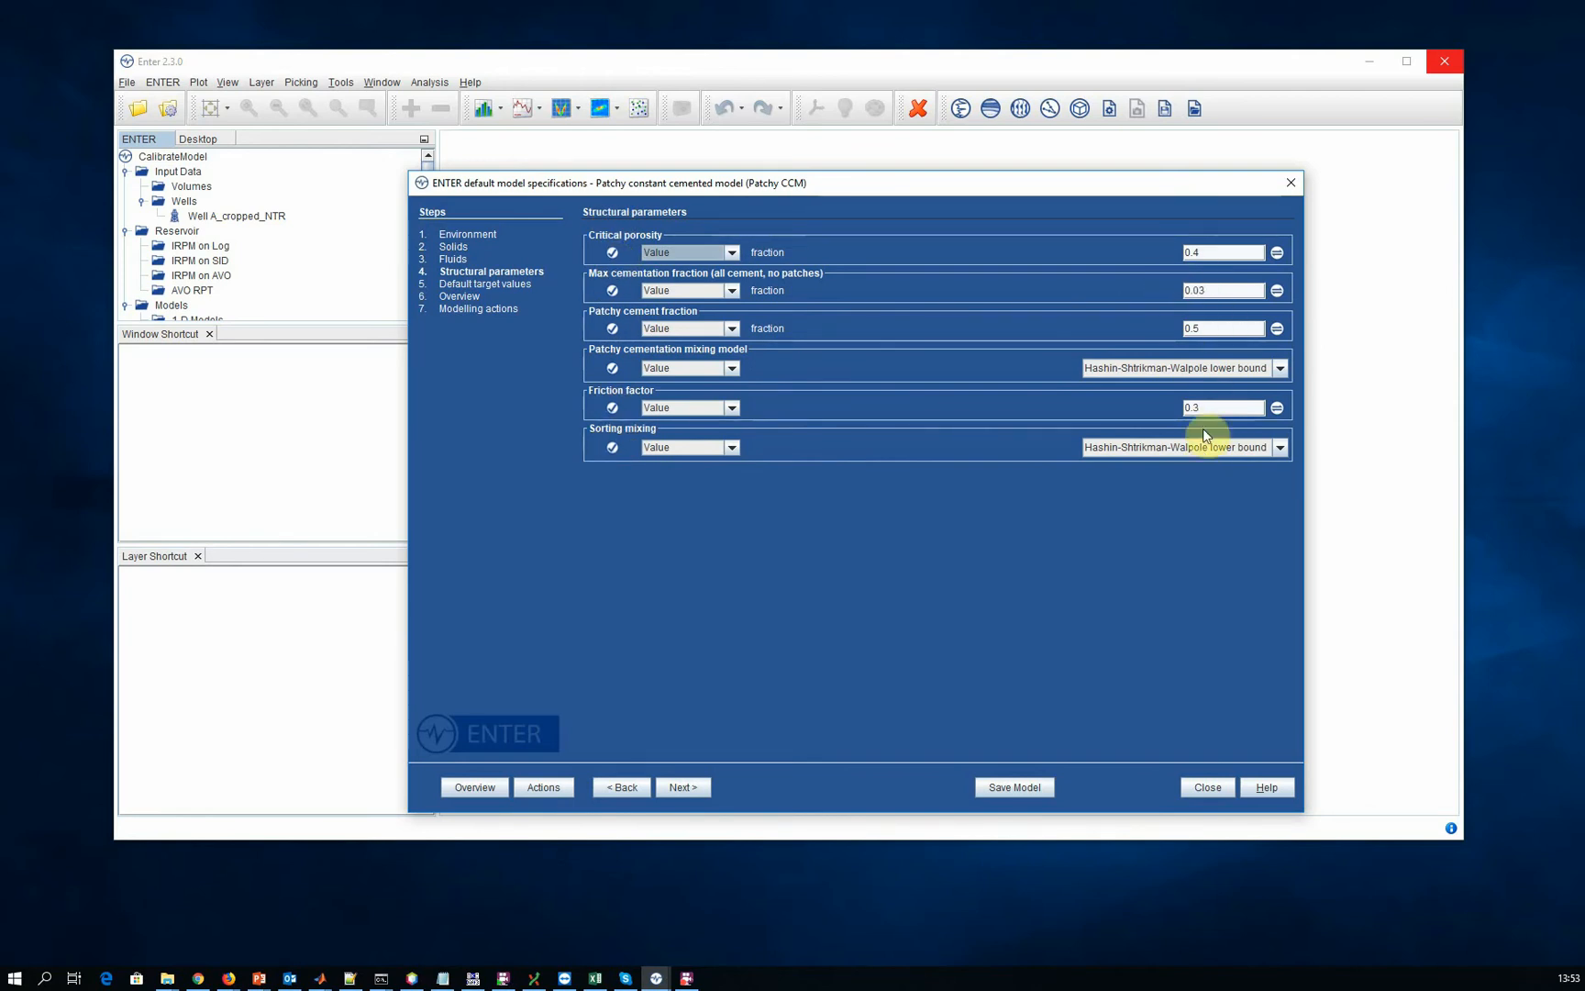
{"action": "left_click", "coordinate": [1210, 372]}
{"action": "left_click", "coordinate": [1197, 414]}
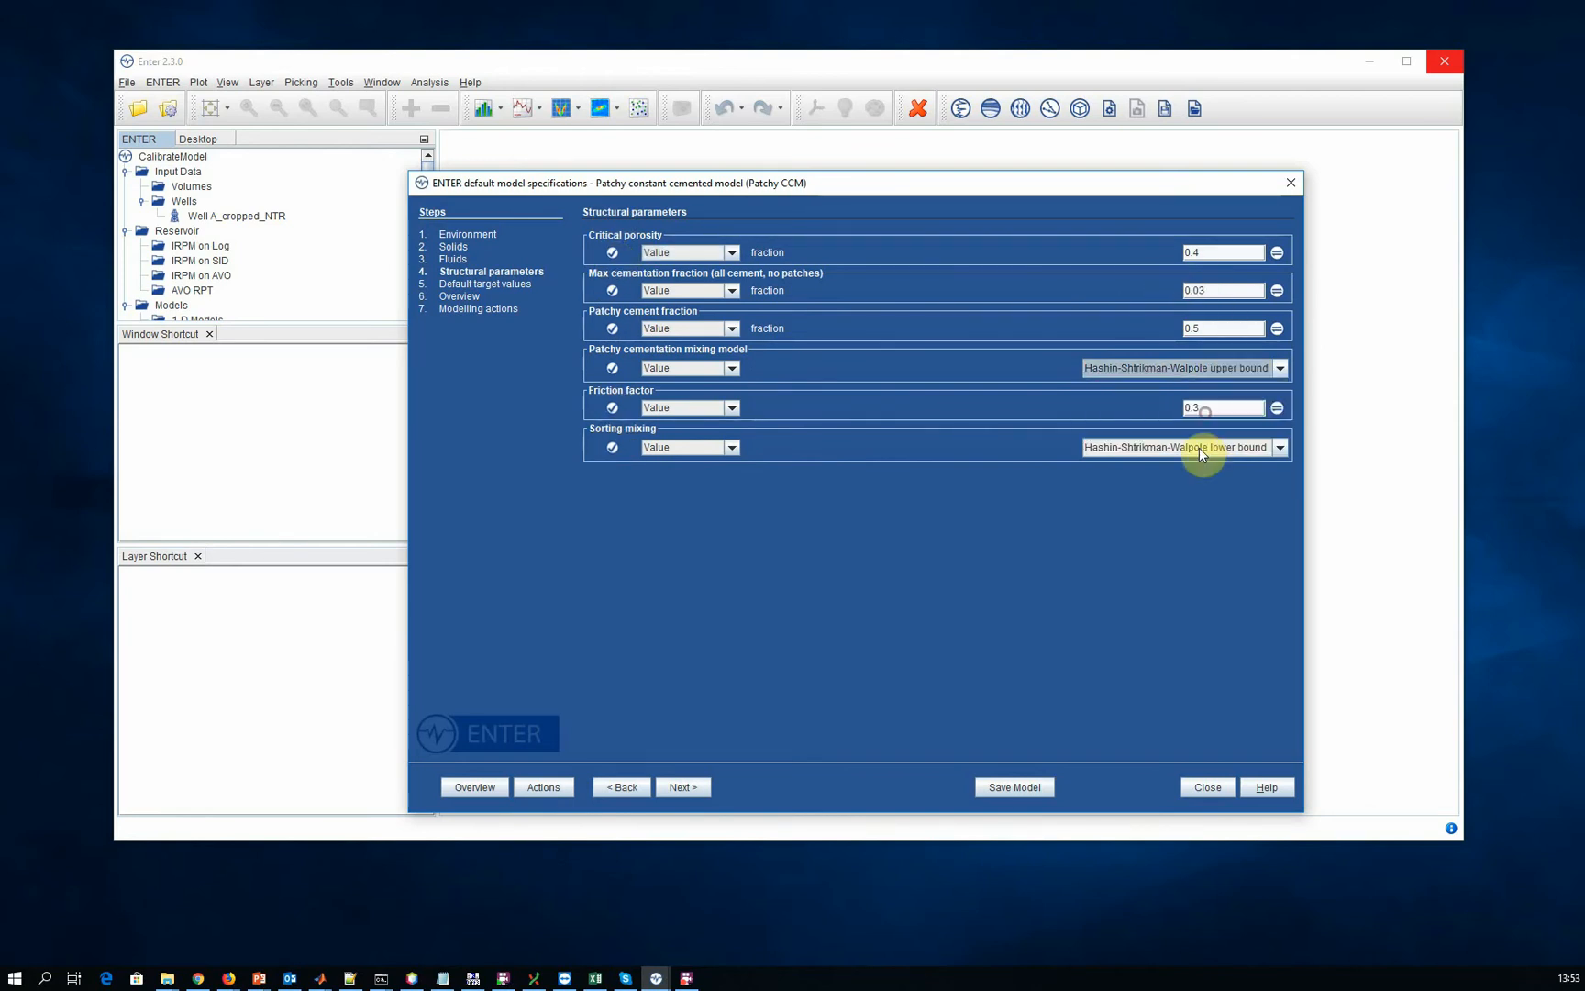
- Proceed past the parameter overview to the data model's specifications and select Well A_cropped_NTR as the well data
{"action": "left_click", "coordinate": [680, 787]}
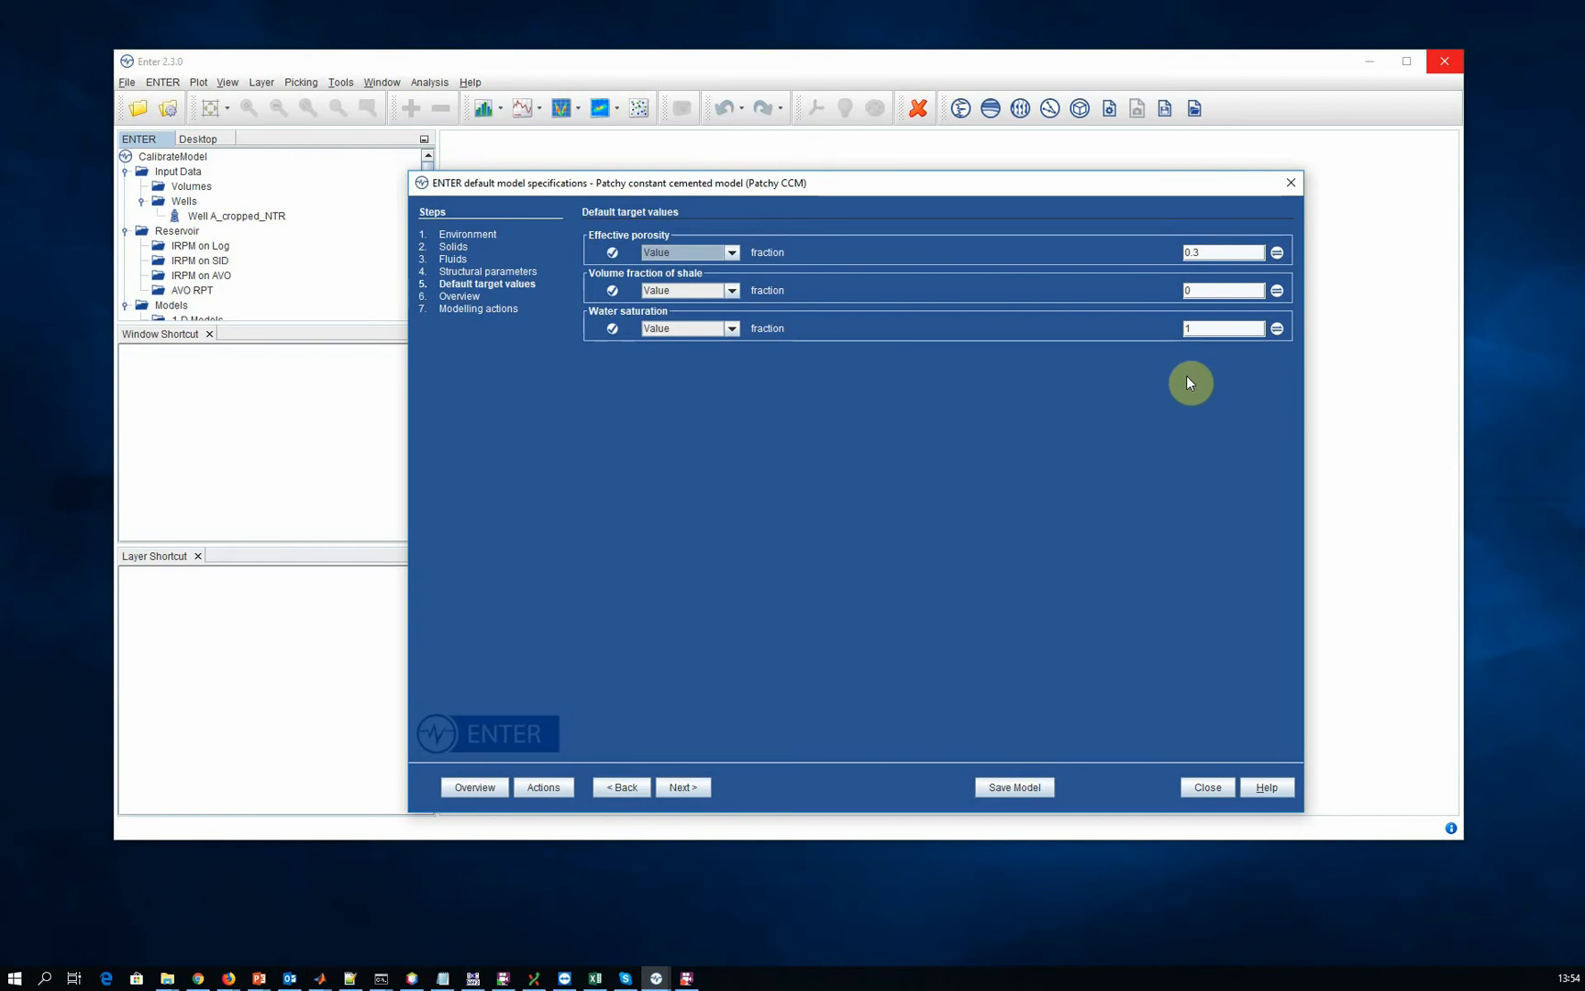
{"action": "left_click", "coordinate": [682, 787]}
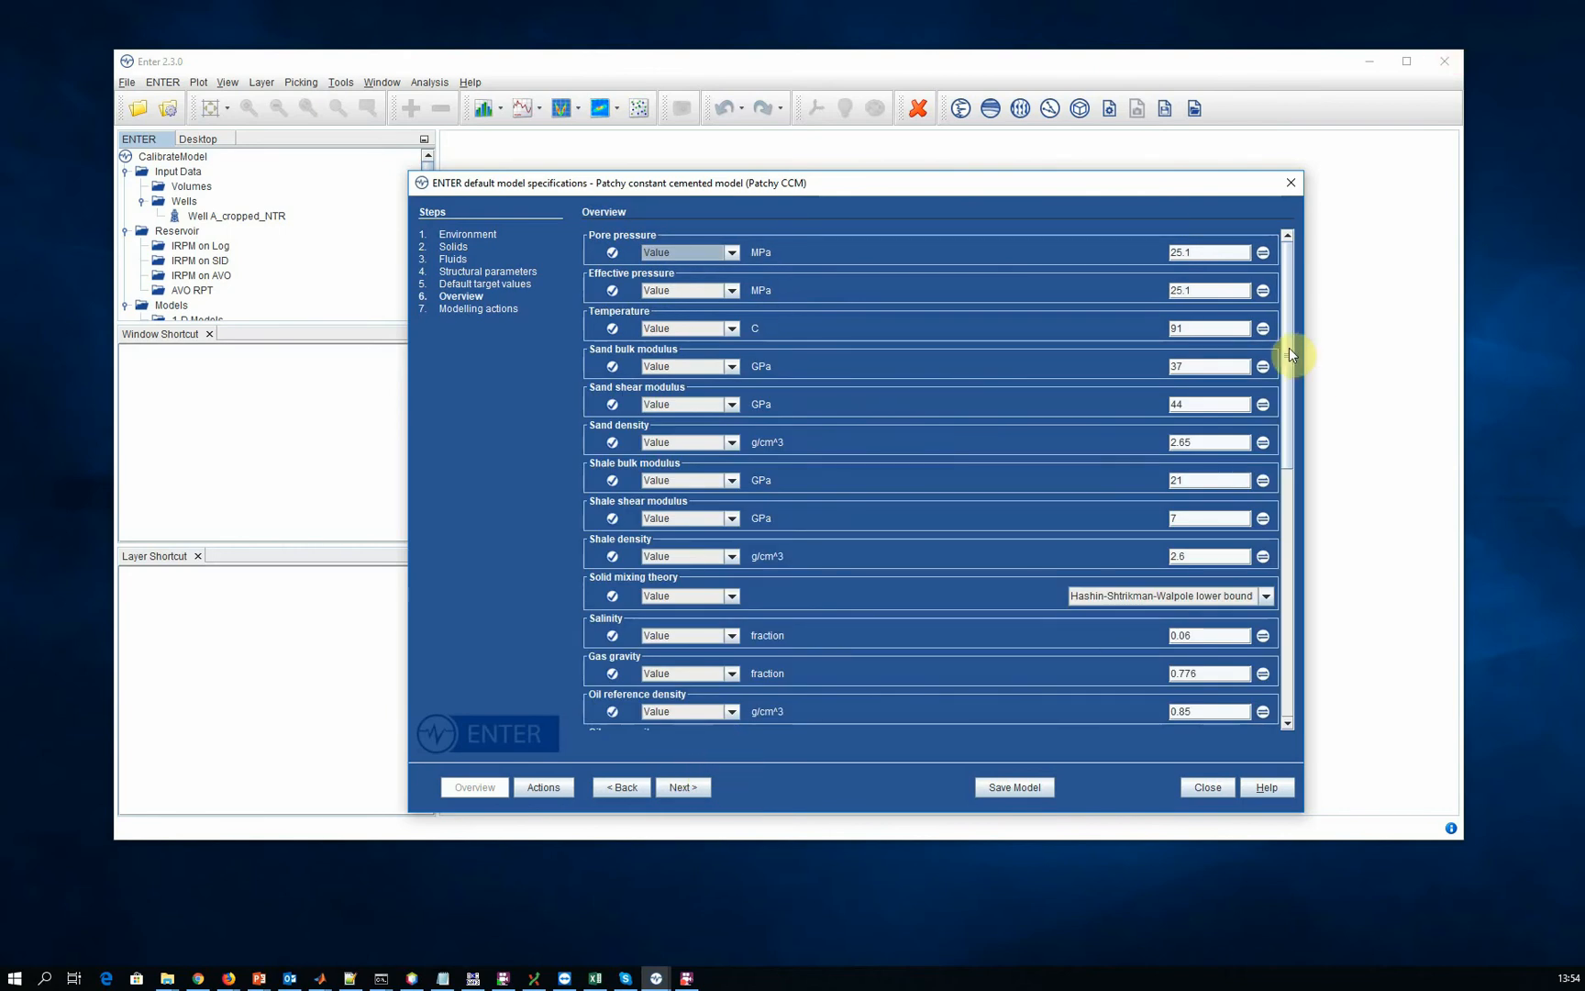
{"action": "mouse_move", "coordinate": [1289, 348]}
{"action": "left_mouse_down"}
{"action": "mouse_move", "coordinate": [1289, 639]}
{"action": "mouse_move", "coordinate": [1291, 321]}
{"action": "left_mouse_up"}
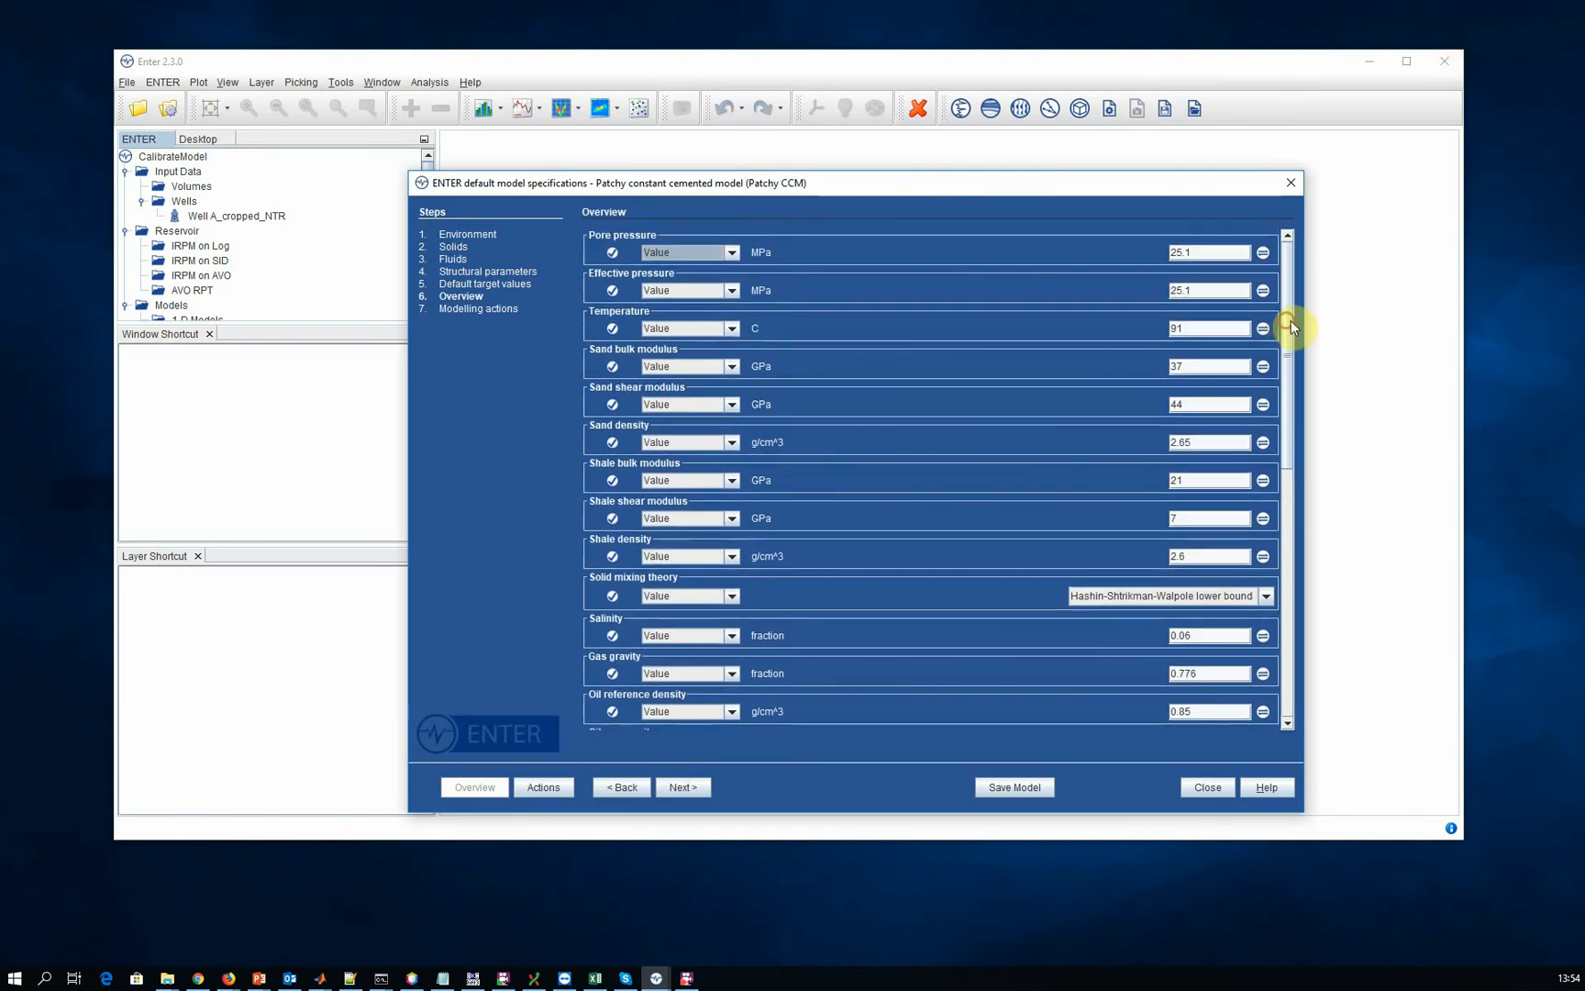
{"action": "left_click", "coordinate": [683, 787]}
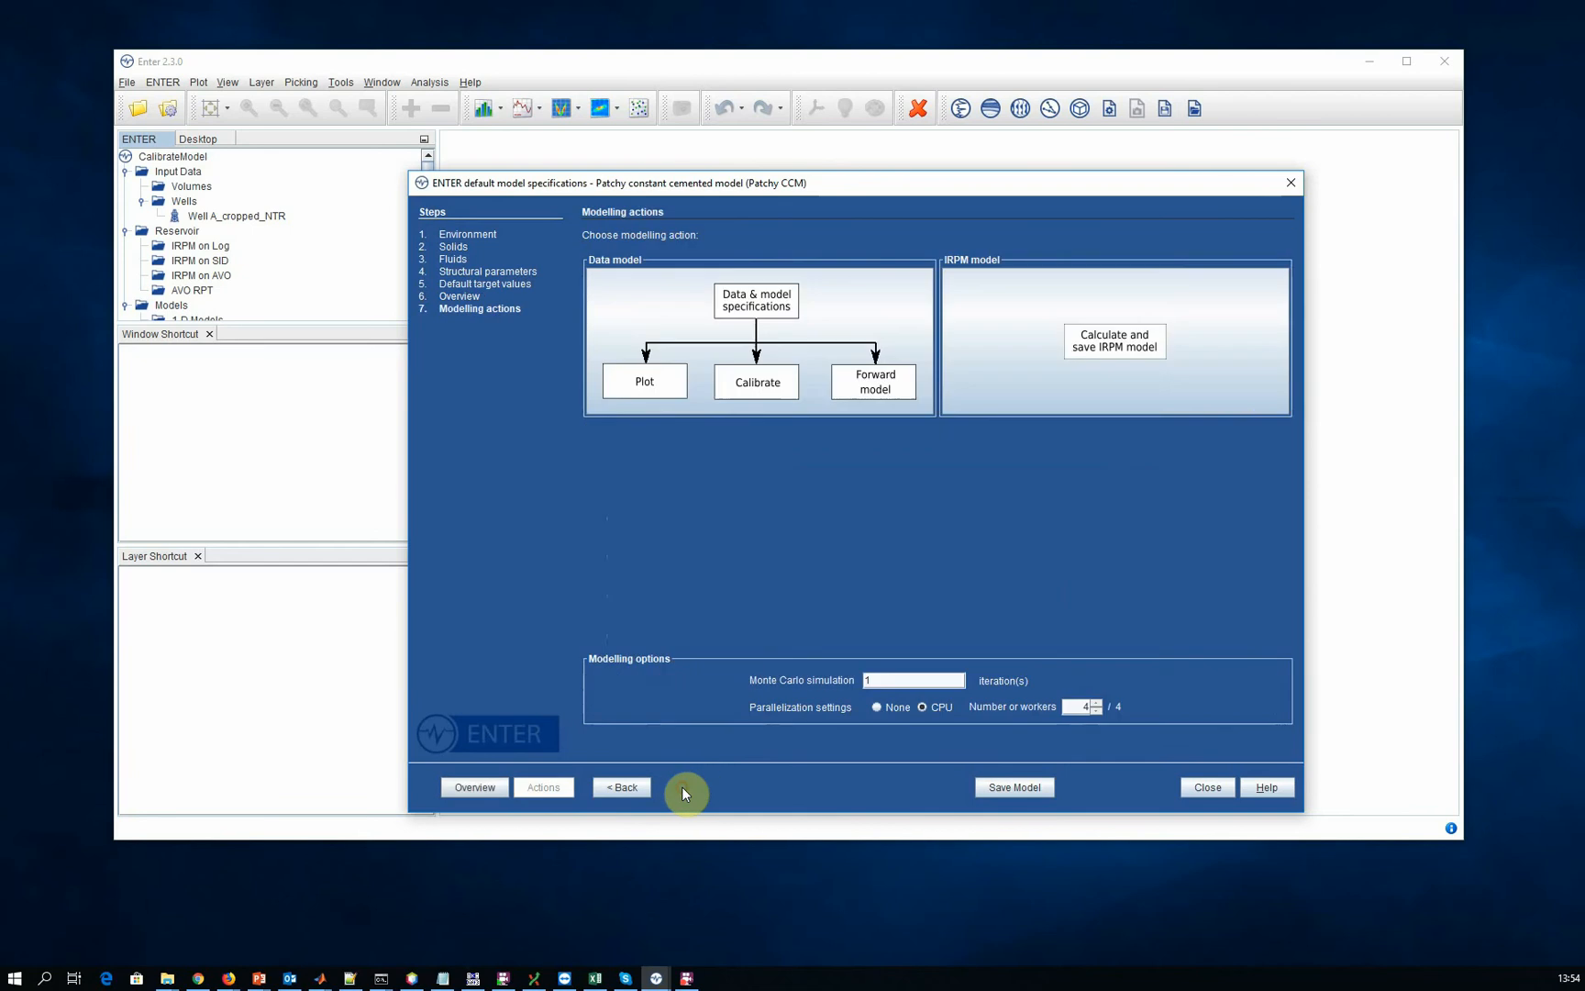
{"action": "left_click", "coordinate": [780, 397]}
{"action": "left_click", "coordinate": [890, 257]}
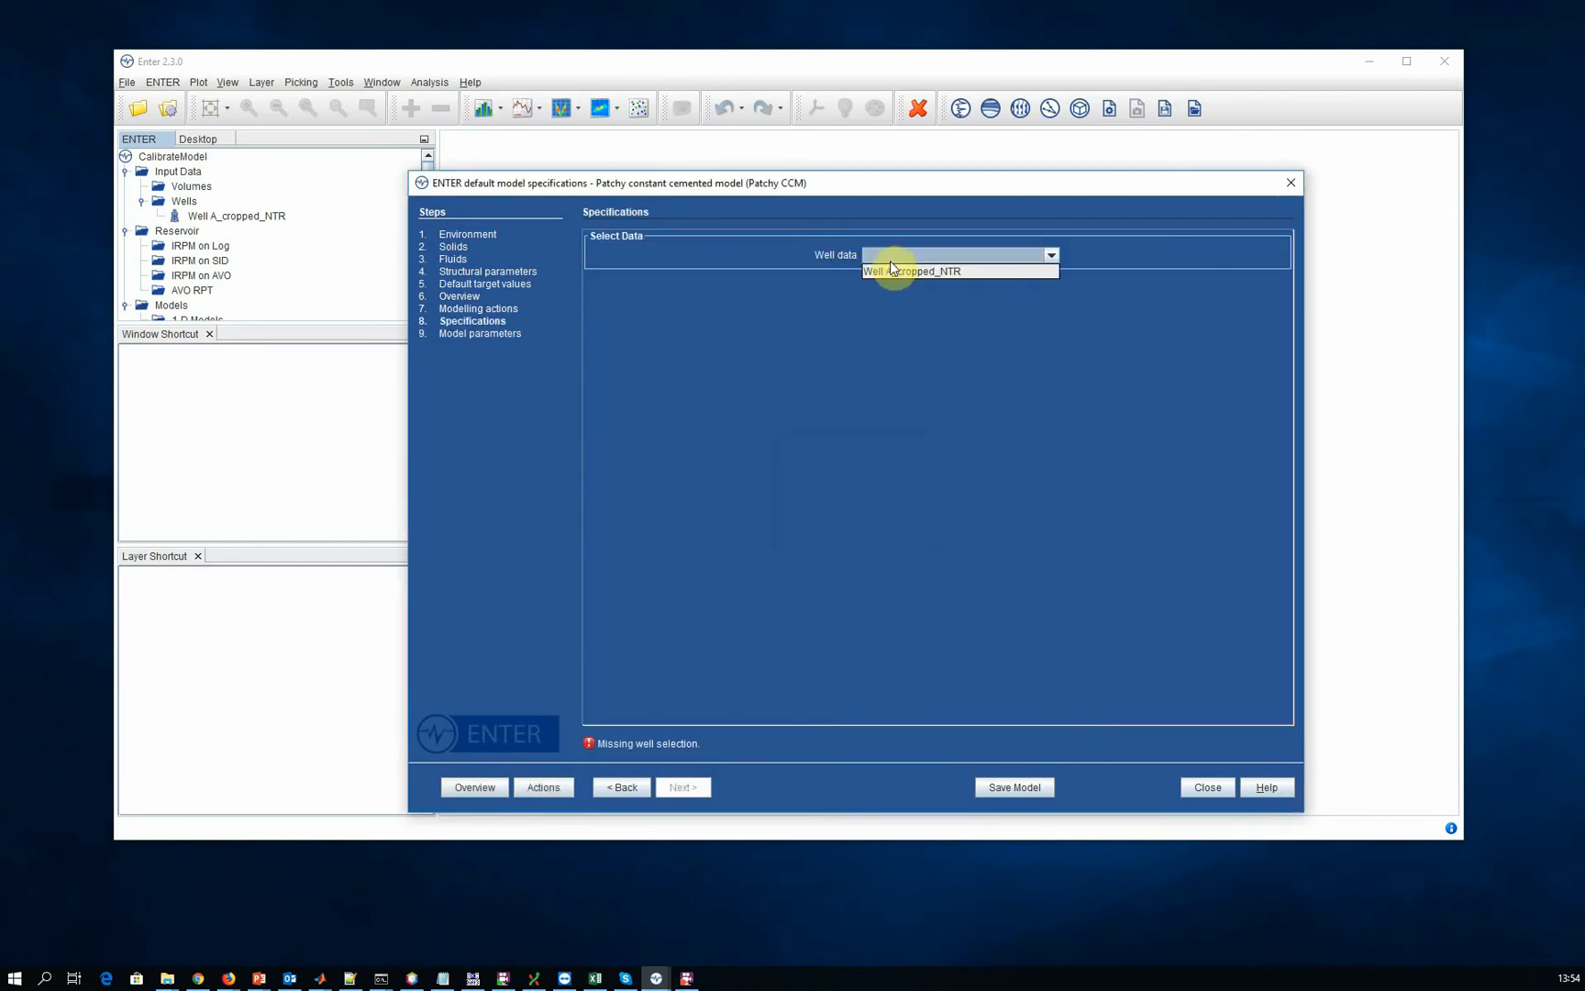
{"action": "left_click", "coordinate": [890, 270]}
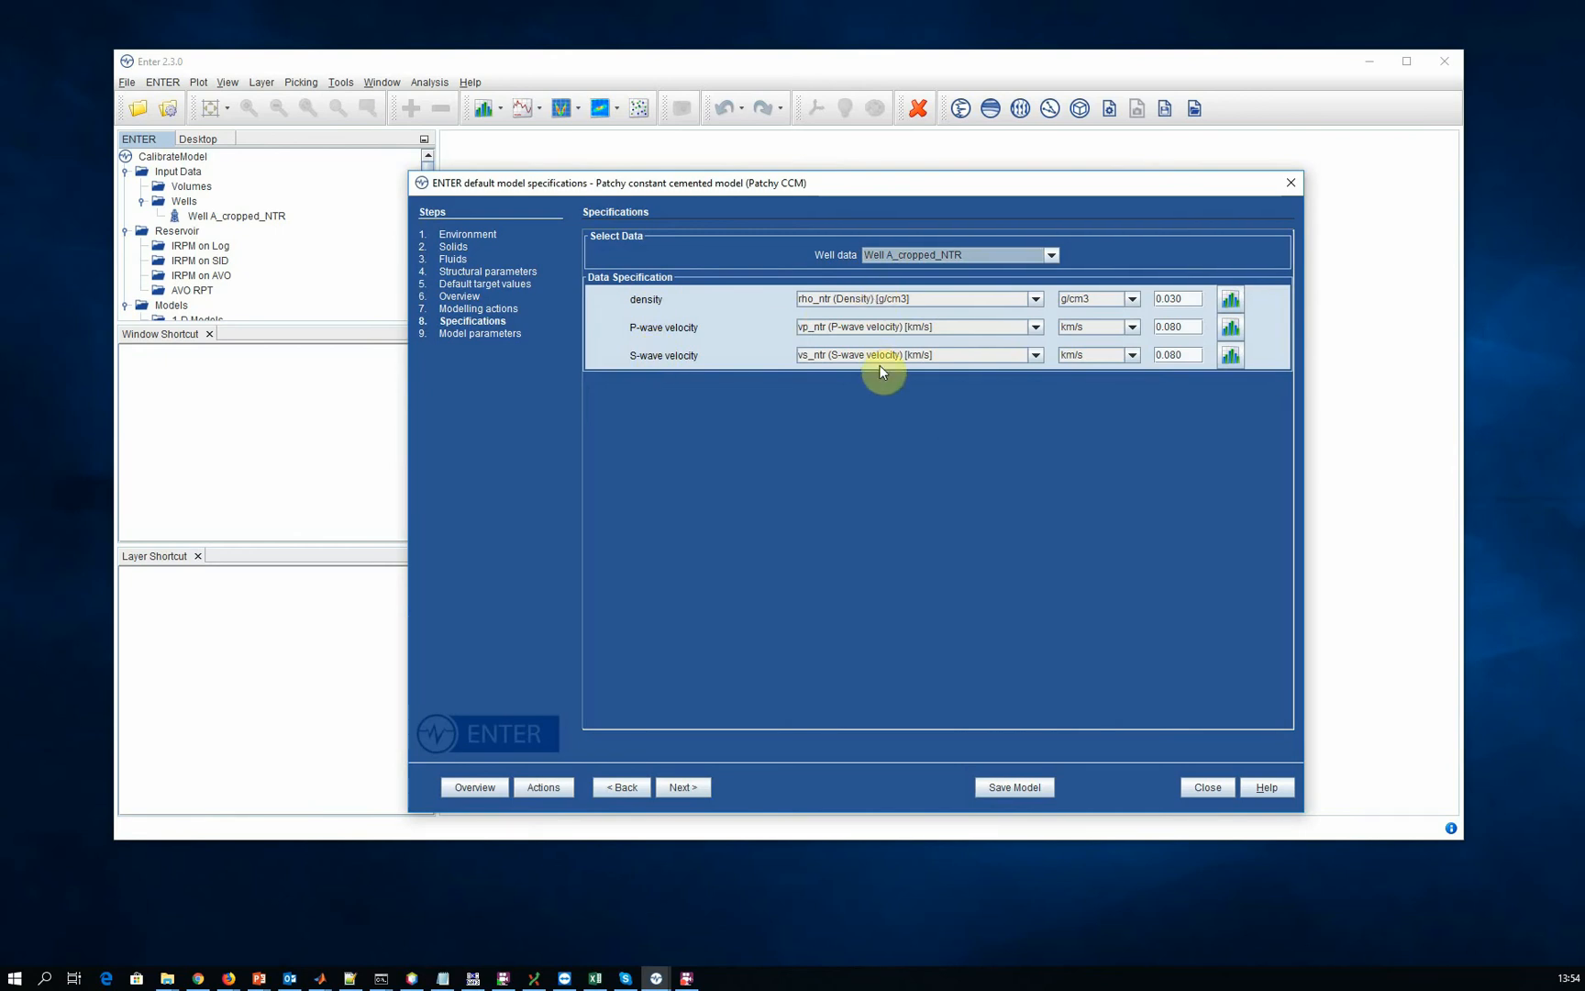
- Load the Standard PLF input template for the model parameters and check the logs assigned to porosity, shale fraction and water saturation
{"action": "left_click", "coordinate": [690, 787]}
{"action": "left_click", "coordinate": [833, 258]}
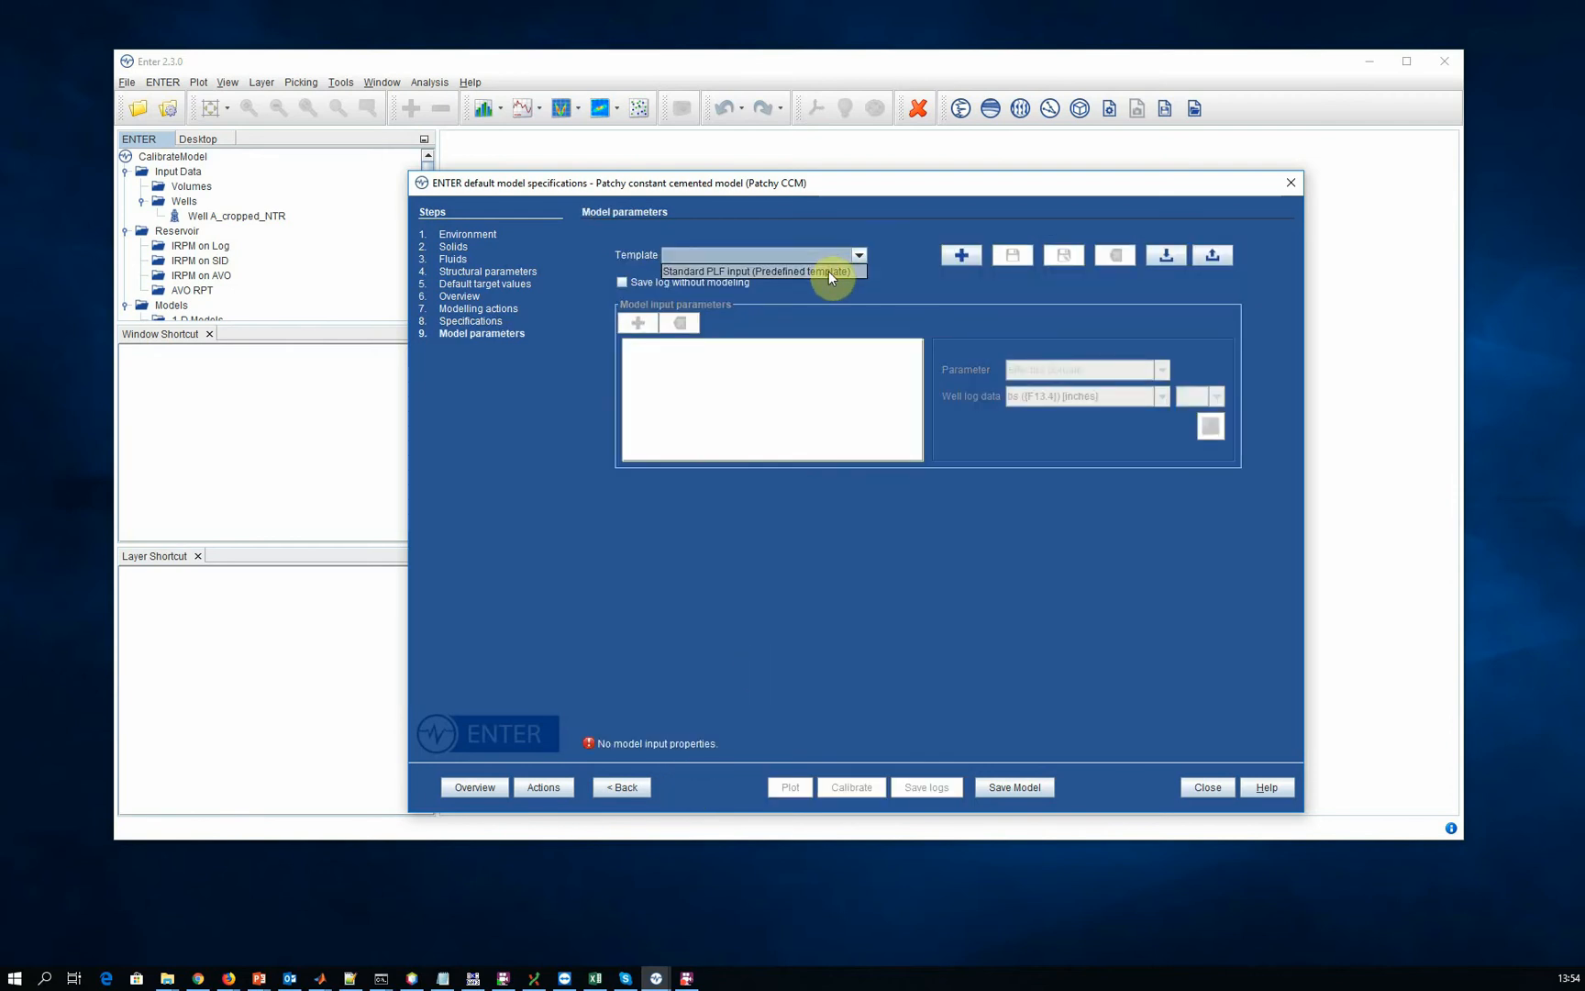
{"action": "left_click", "coordinate": [828, 272]}
{"action": "left_click", "coordinate": [666, 346]}
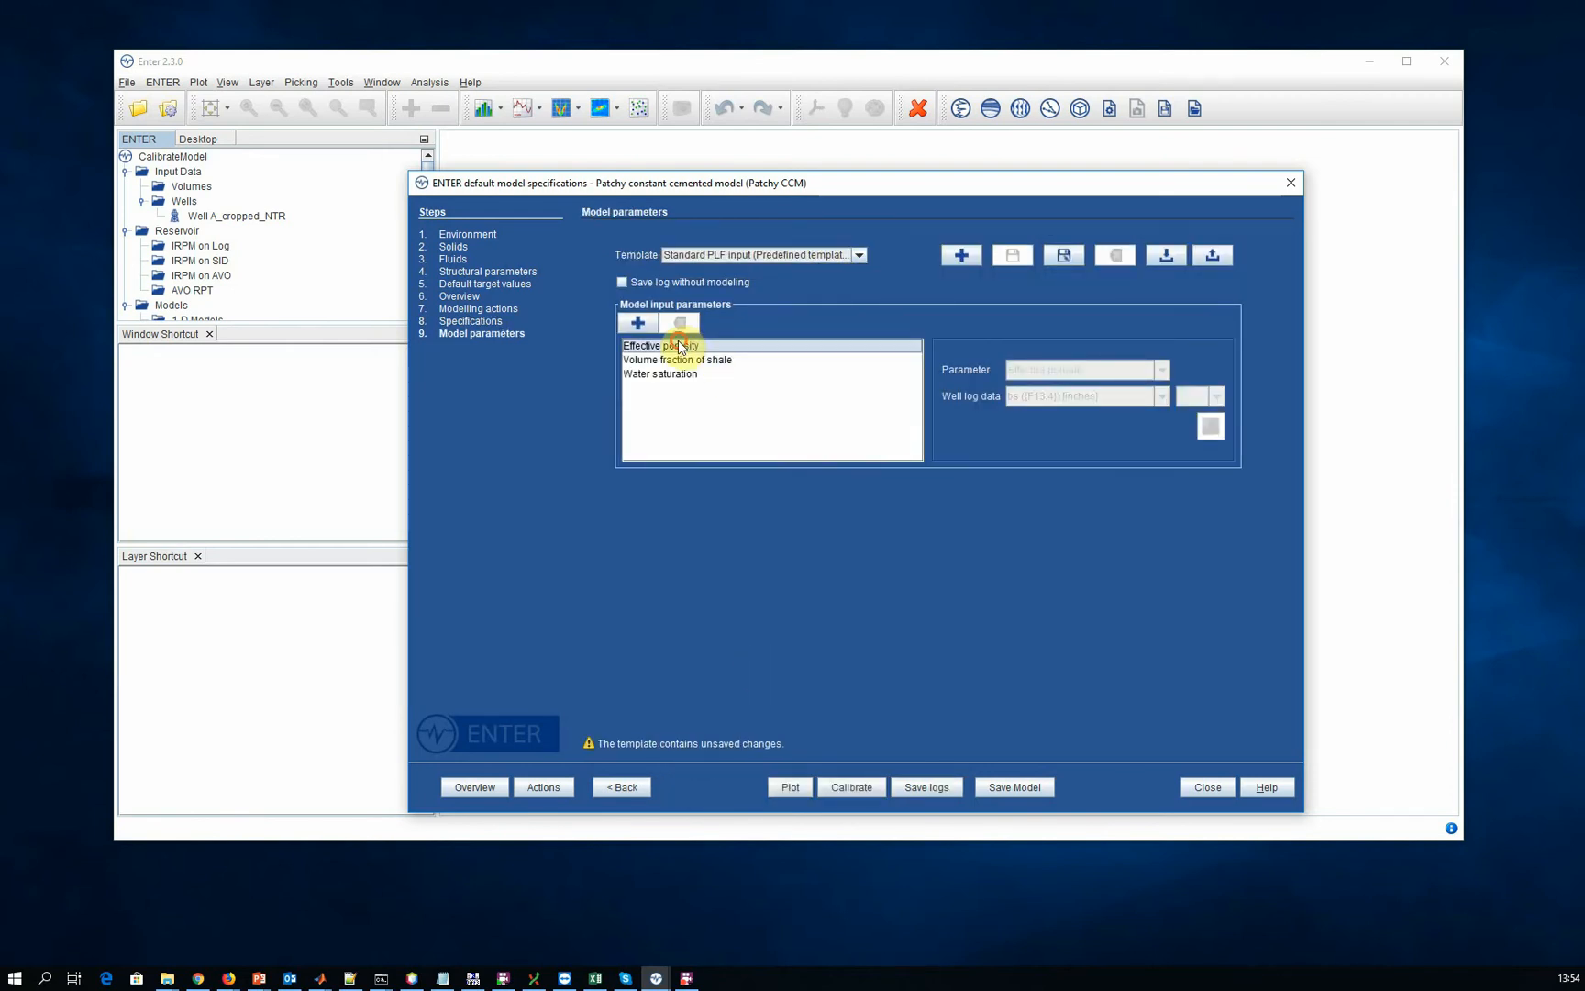
{"action": "left_click", "coordinate": [691, 361]}
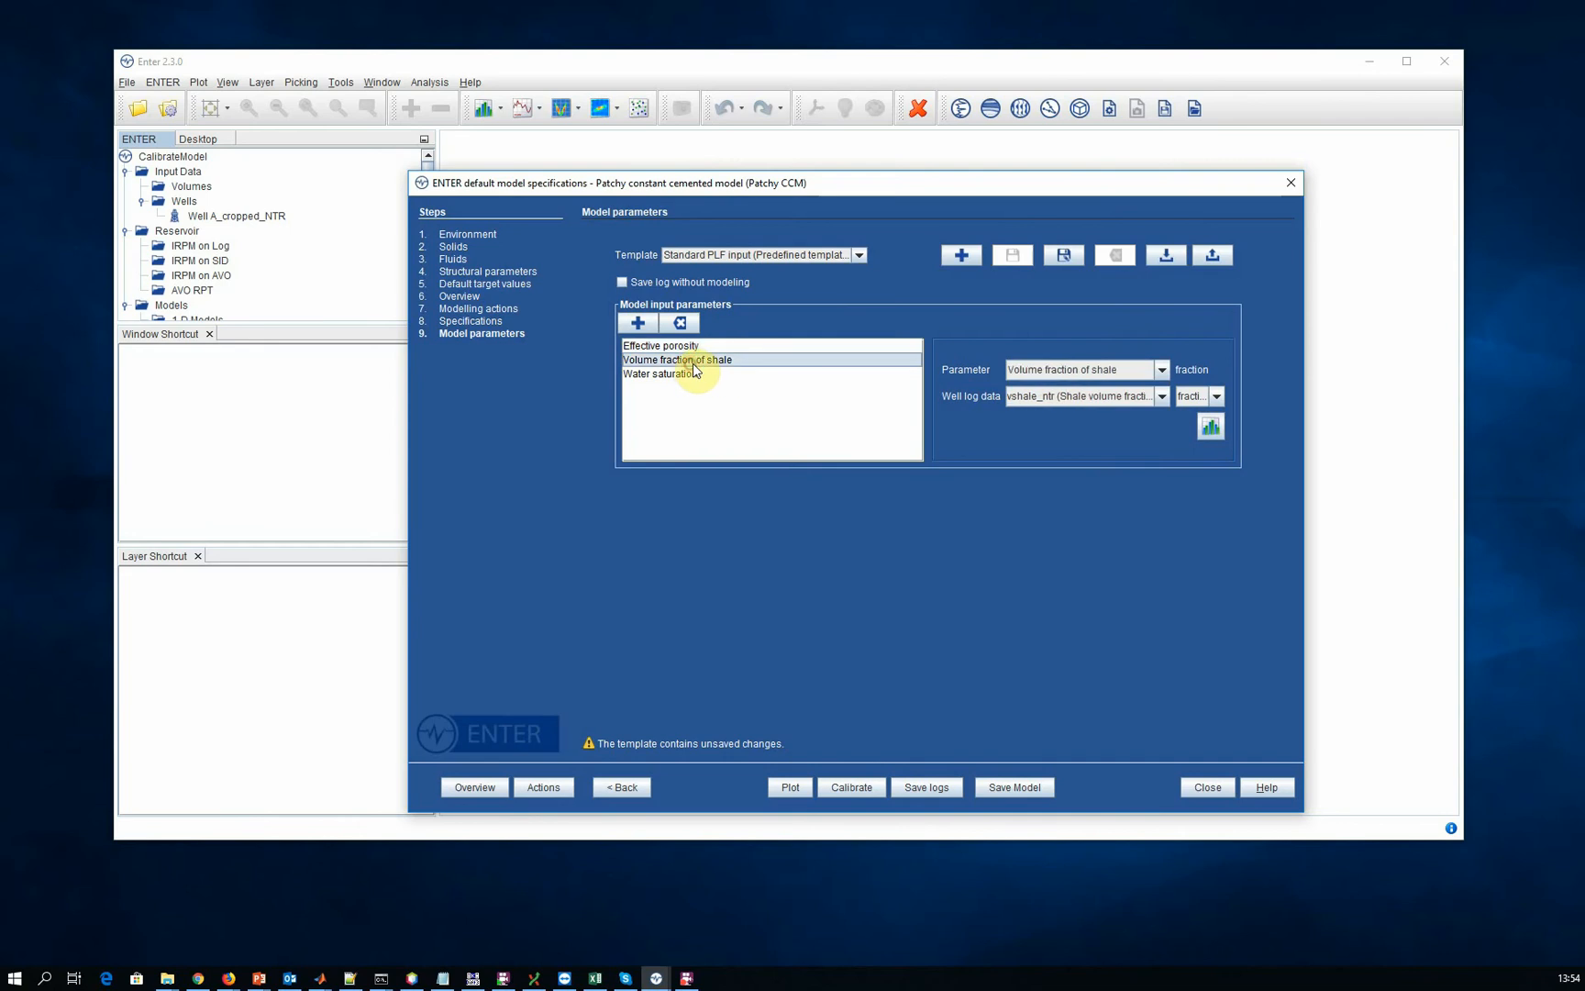
{"action": "left_click", "coordinate": [674, 375]}
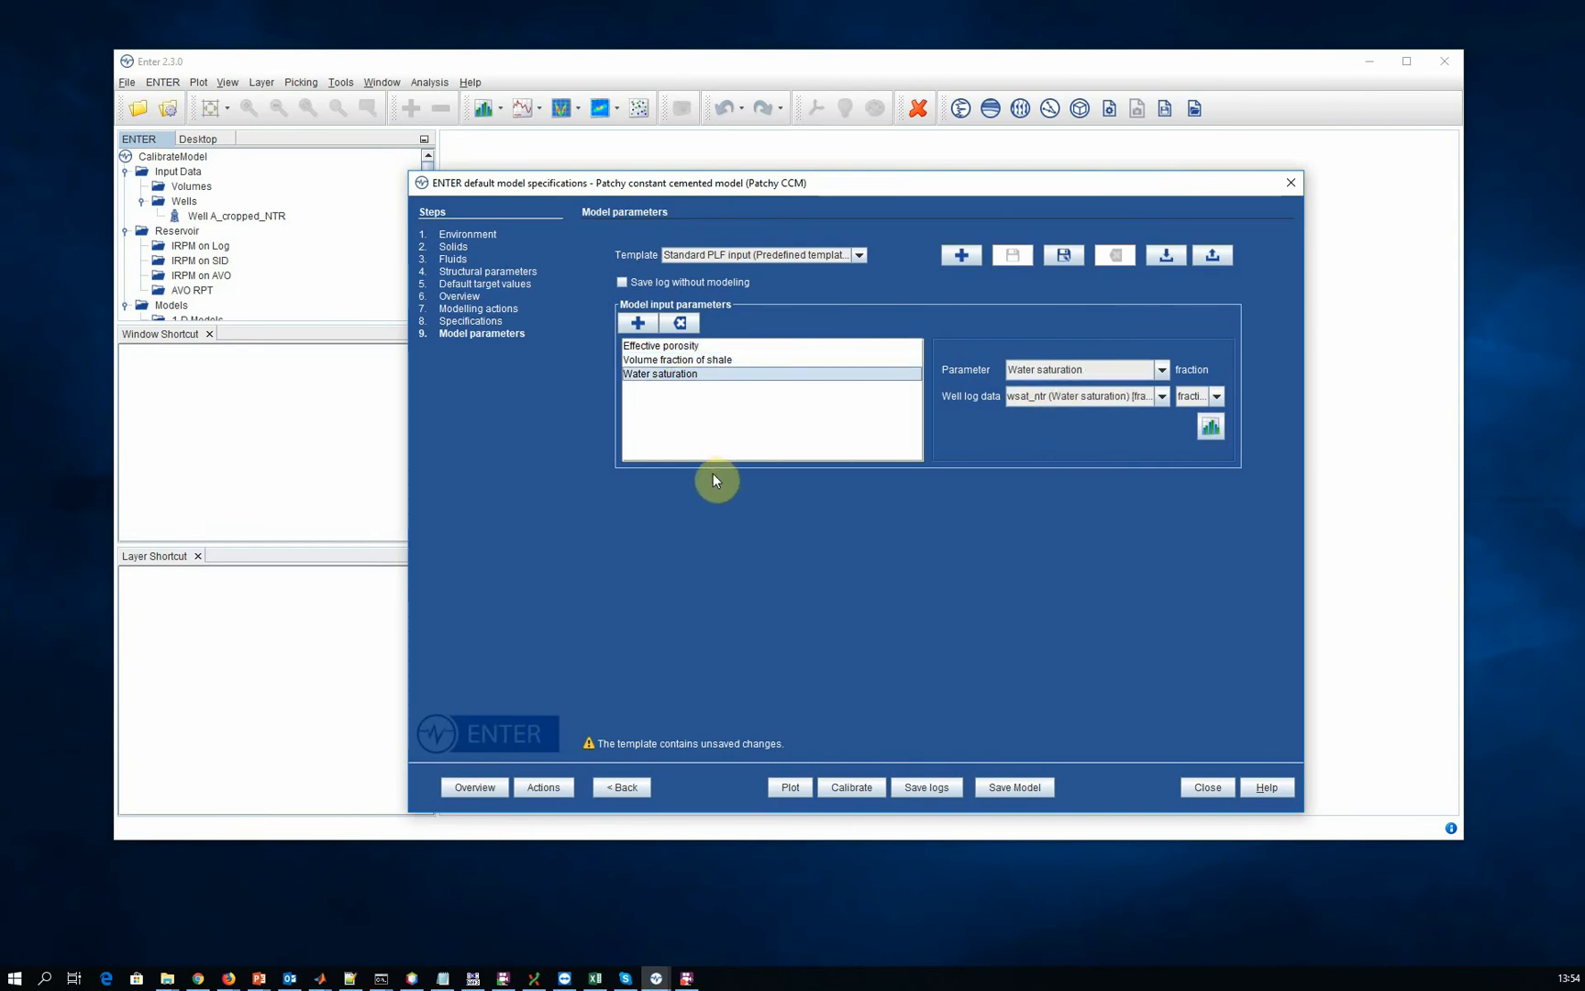
- Open the plotting parameters and load the Full report predefined template
{"action": "left_click", "coordinate": [790, 788]}
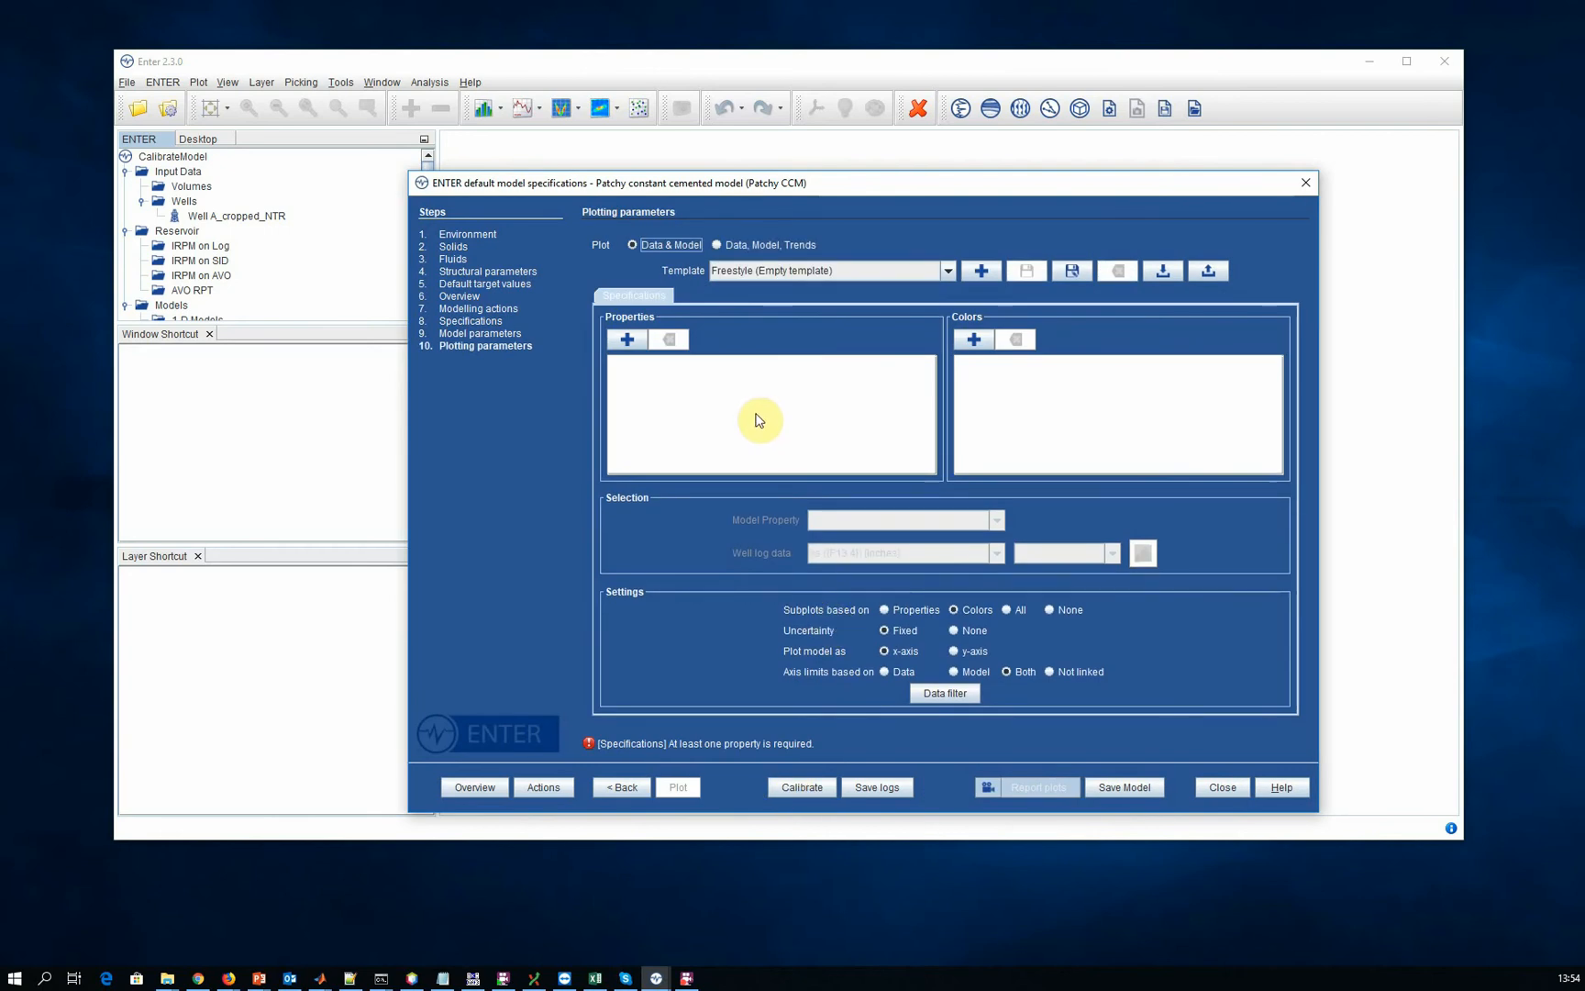
{"action": "left_click", "coordinate": [754, 274]}
{"action": "left_click", "coordinate": [759, 368]}
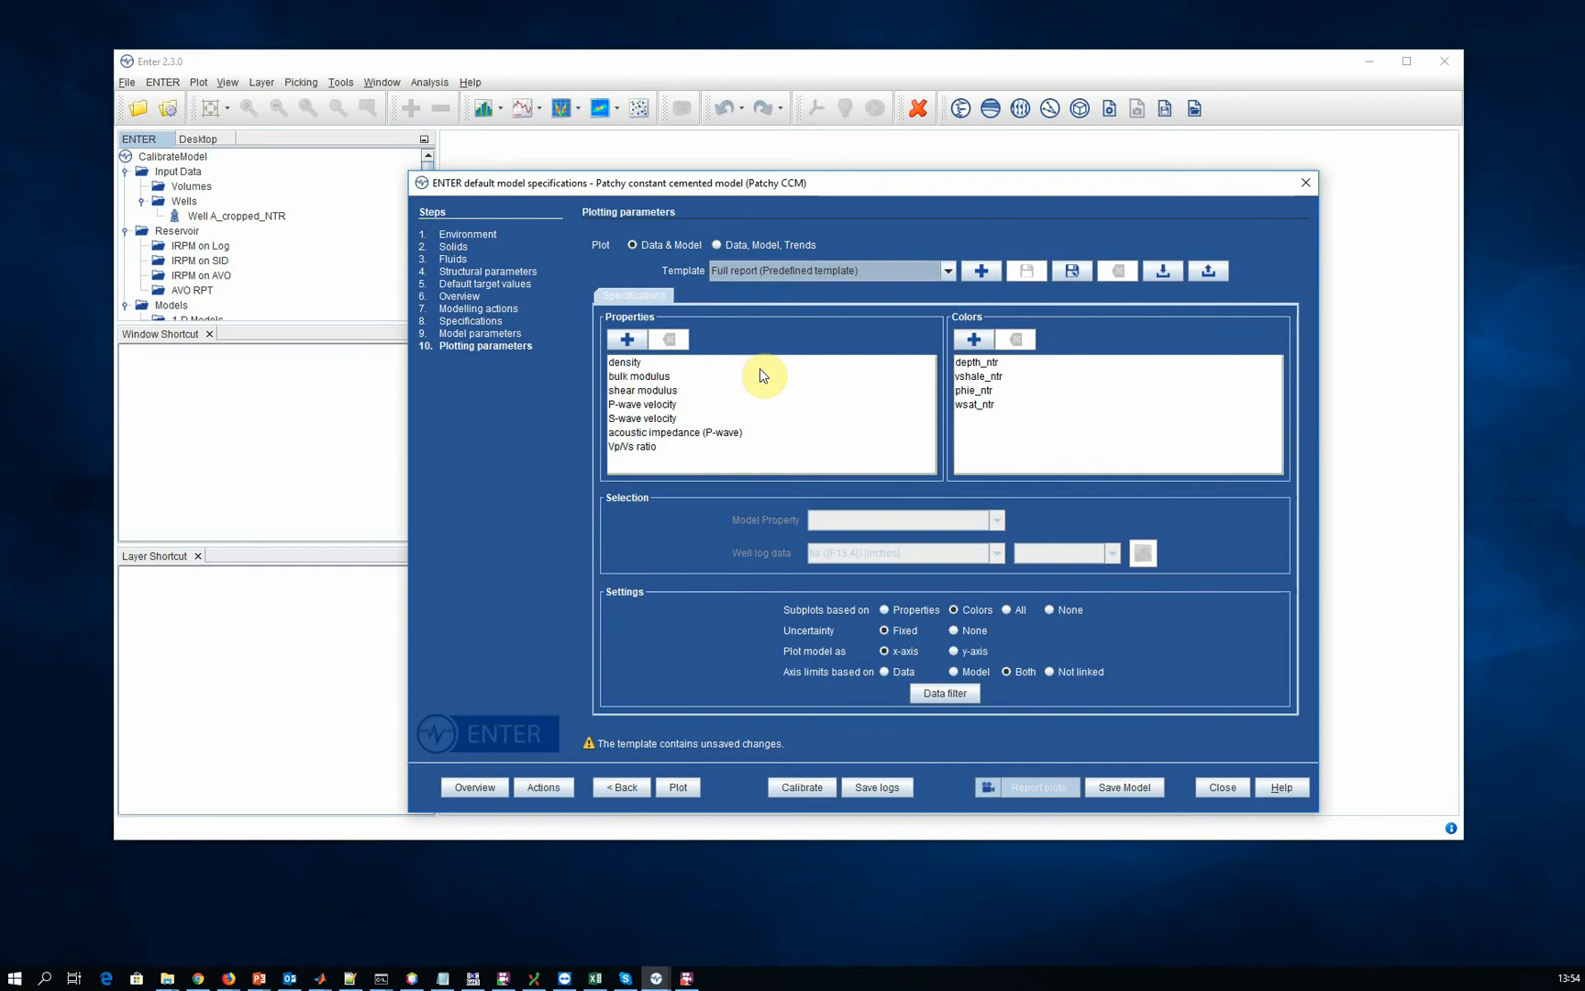
- Remove P-wave velocity, S-wave velocity, acoustic impedance and Vp/Vs ratio from the plotted properties
{"action": "left_click", "coordinate": [642, 405]}
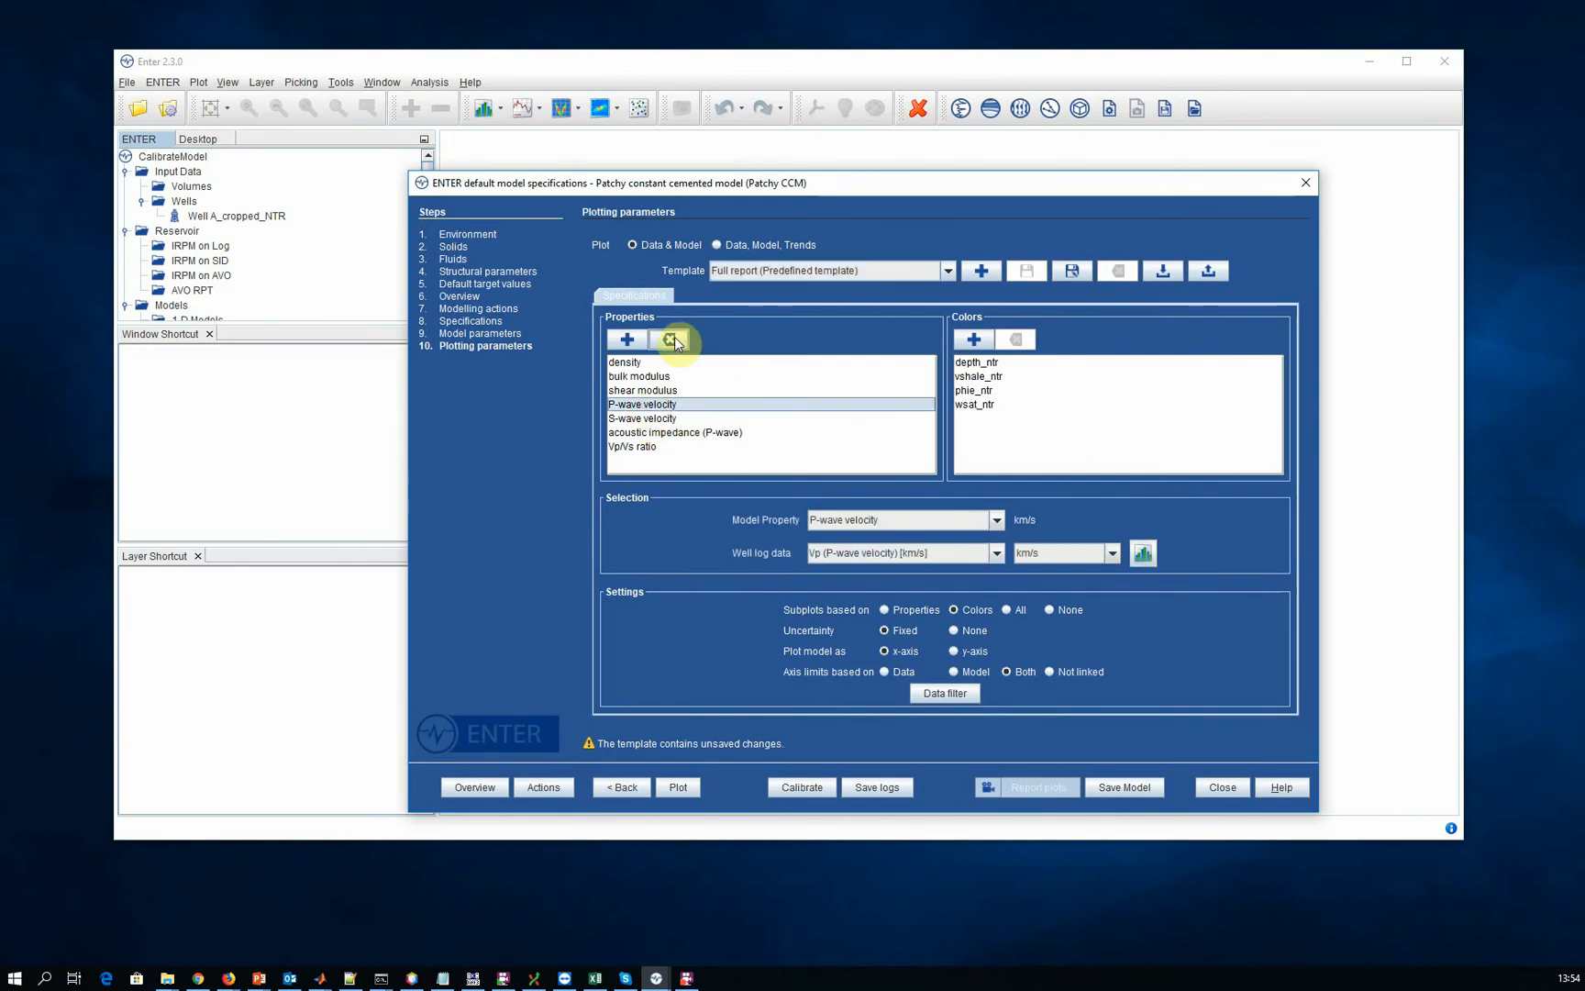
{"action": "left_click", "coordinate": [671, 340]}
{"action": "left_click", "coordinate": [670, 340]}
{"action": "left_click", "coordinate": [670, 340]}
{"action": "left_click", "coordinate": [671, 339]}
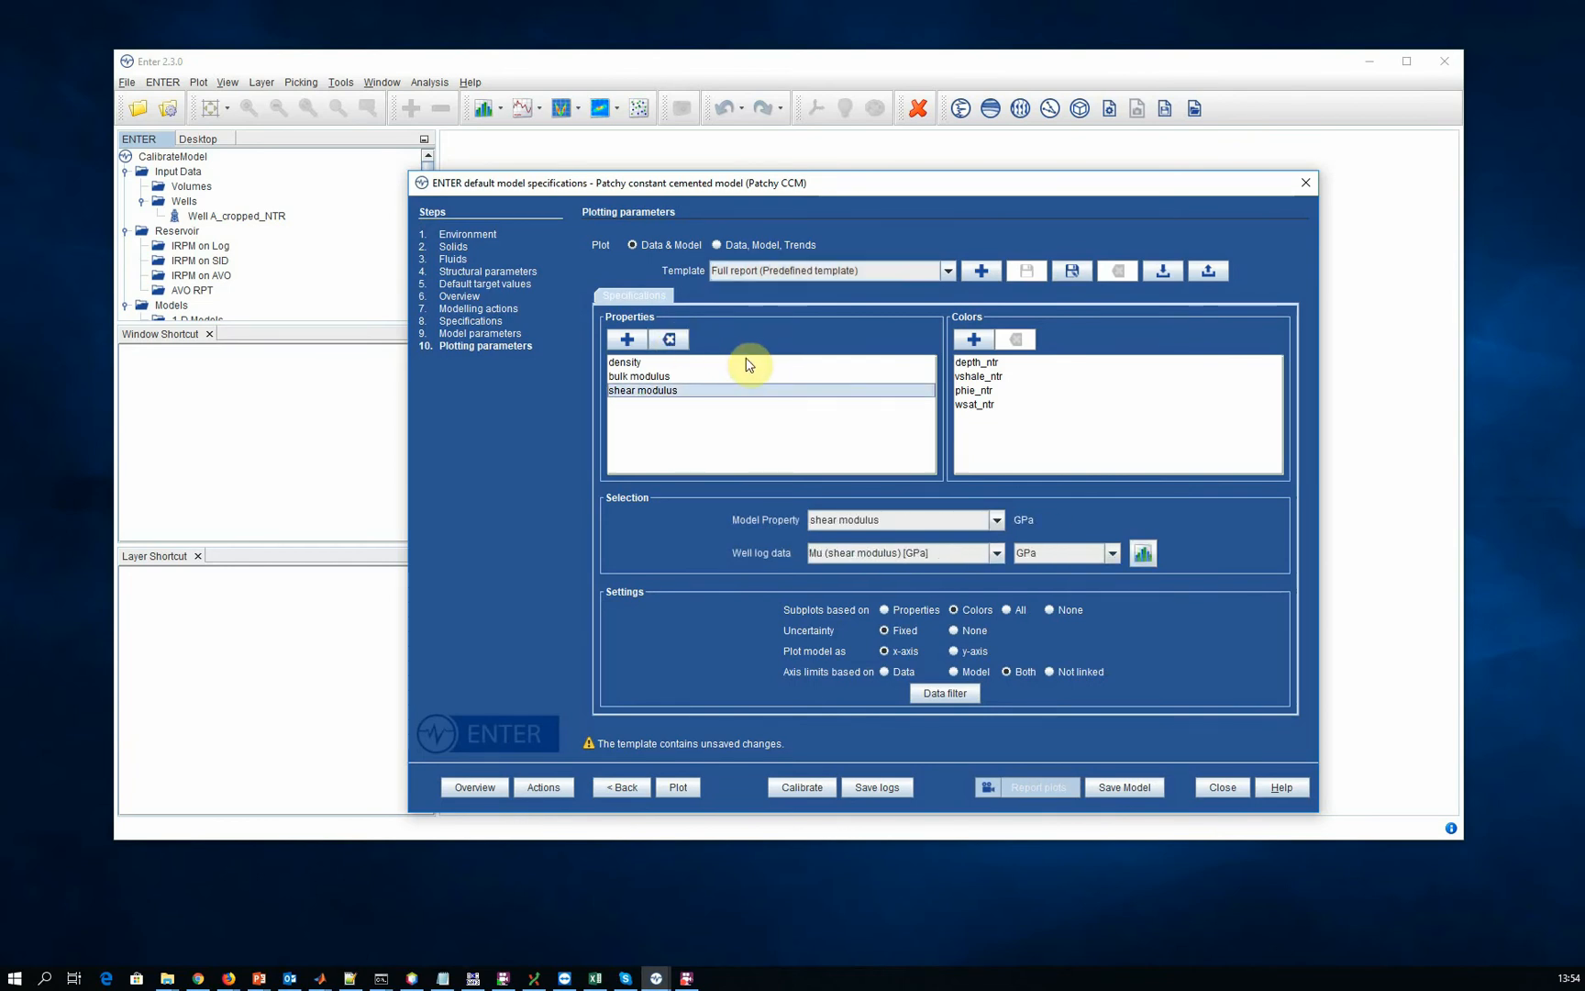
- Save the plotting setup as a new template named "density, bulk and shear modulus"
{"action": "left_click", "coordinate": [1074, 269]}
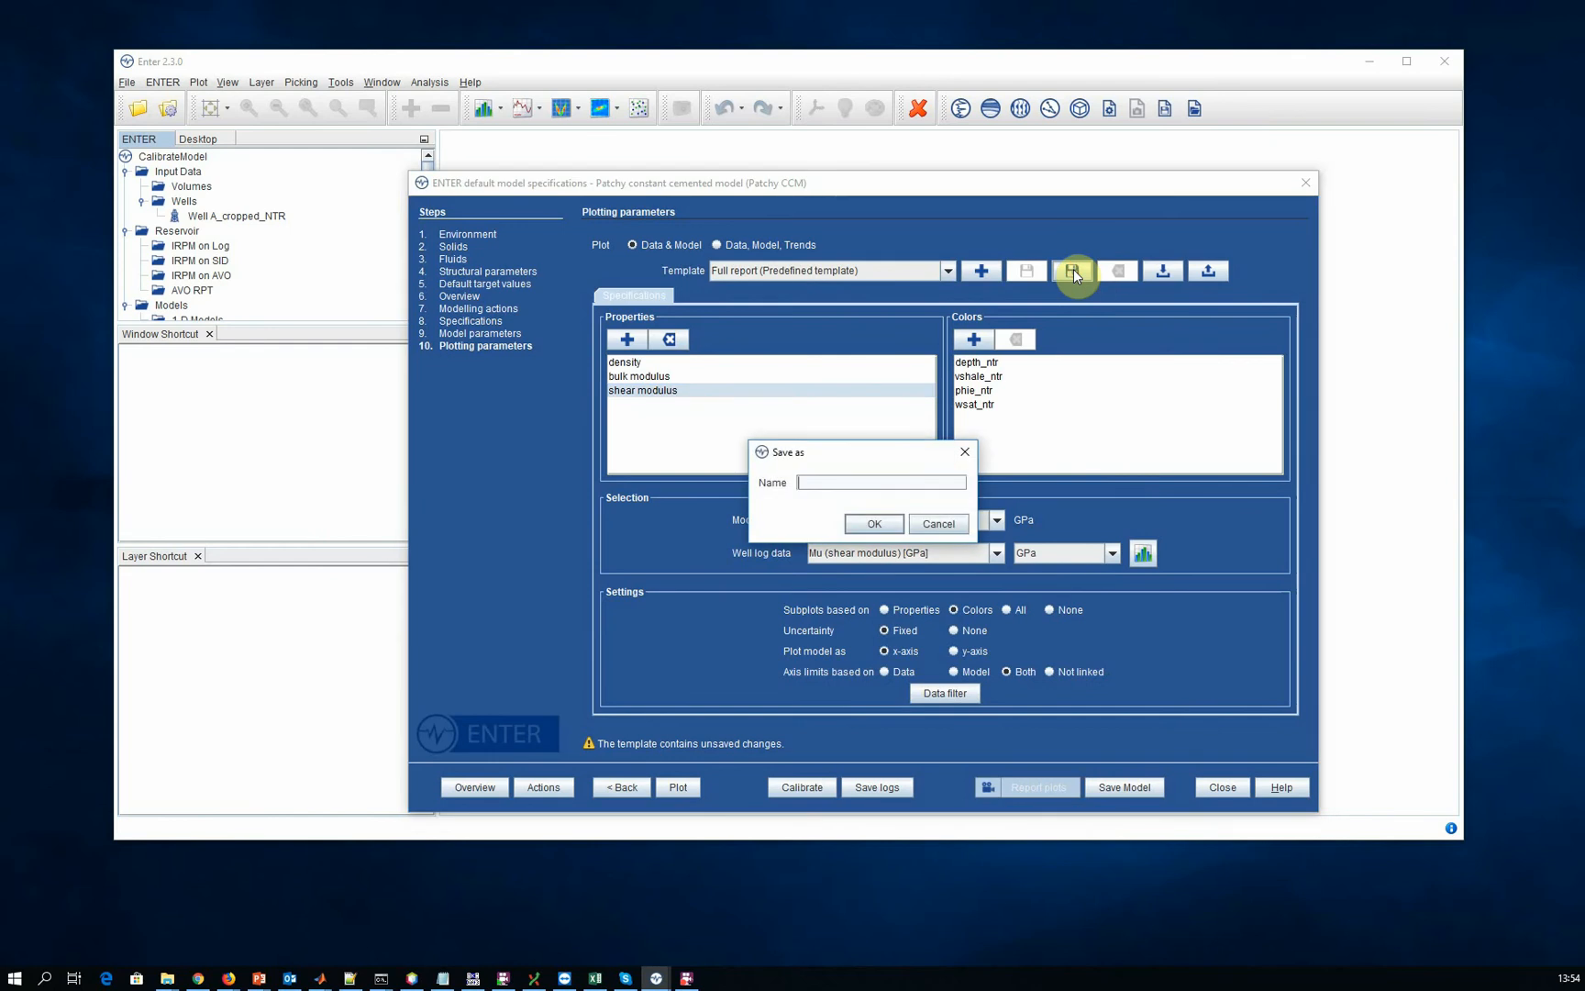
{"action": "type", "text": "density, bulk and shear modulus"}
{"action": "left_click", "coordinate": [874, 523]}
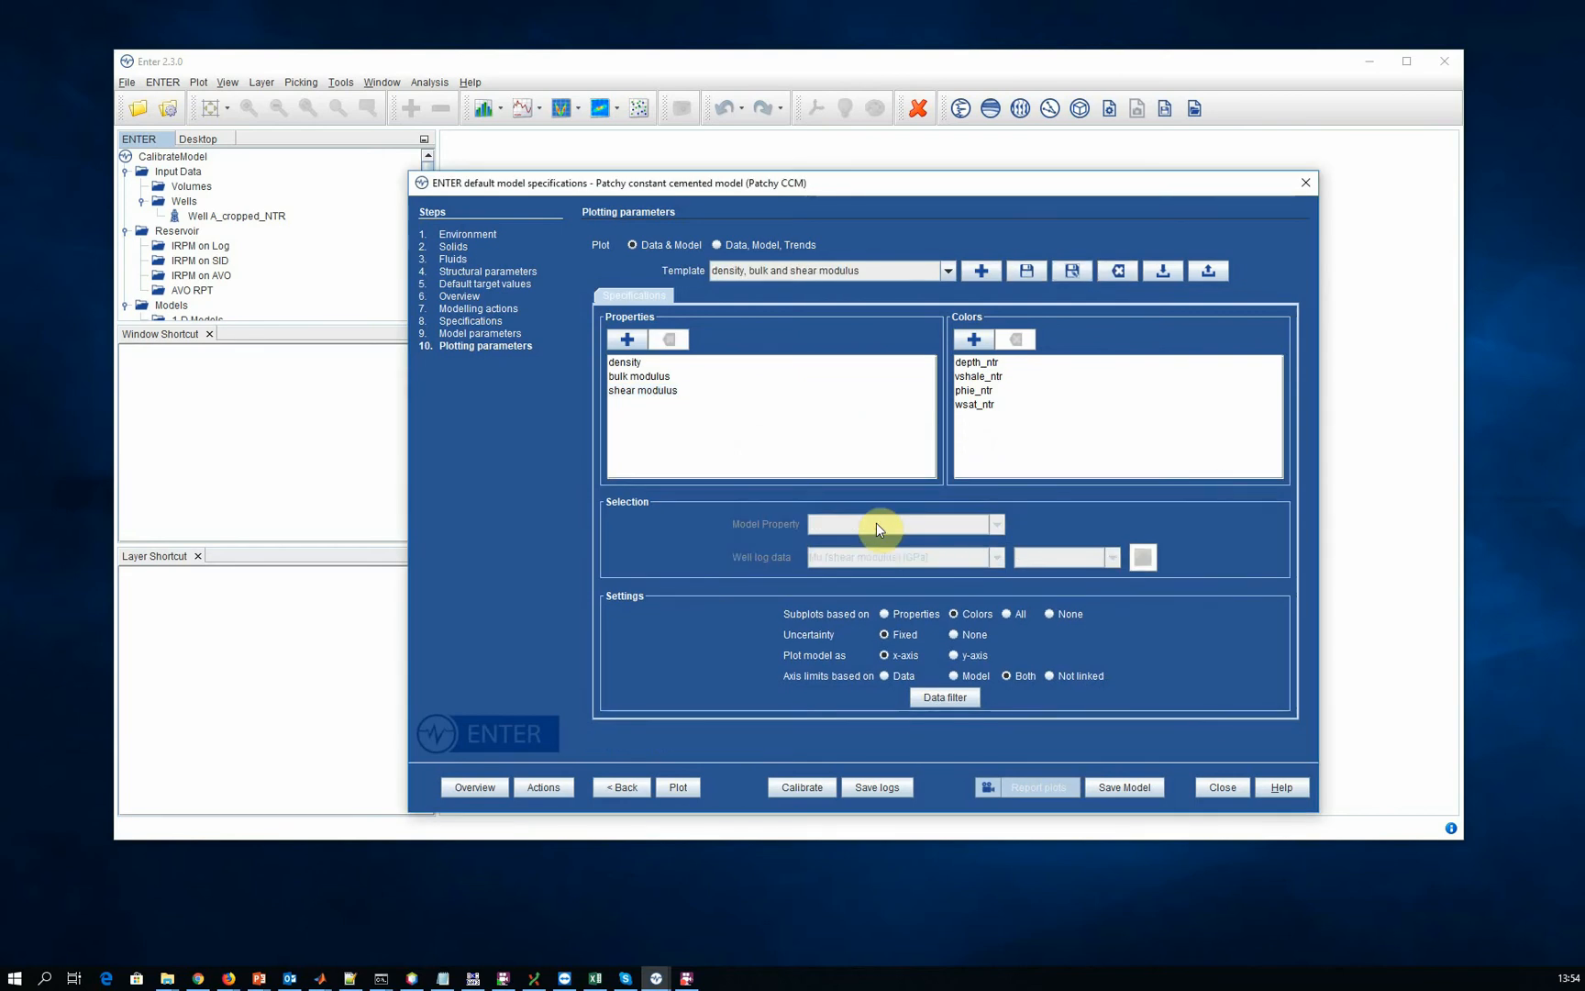
- Switch the plotting template to Full report and back to "density, bulk and shear modulus"
{"action": "left_click", "coordinate": [843, 270]}
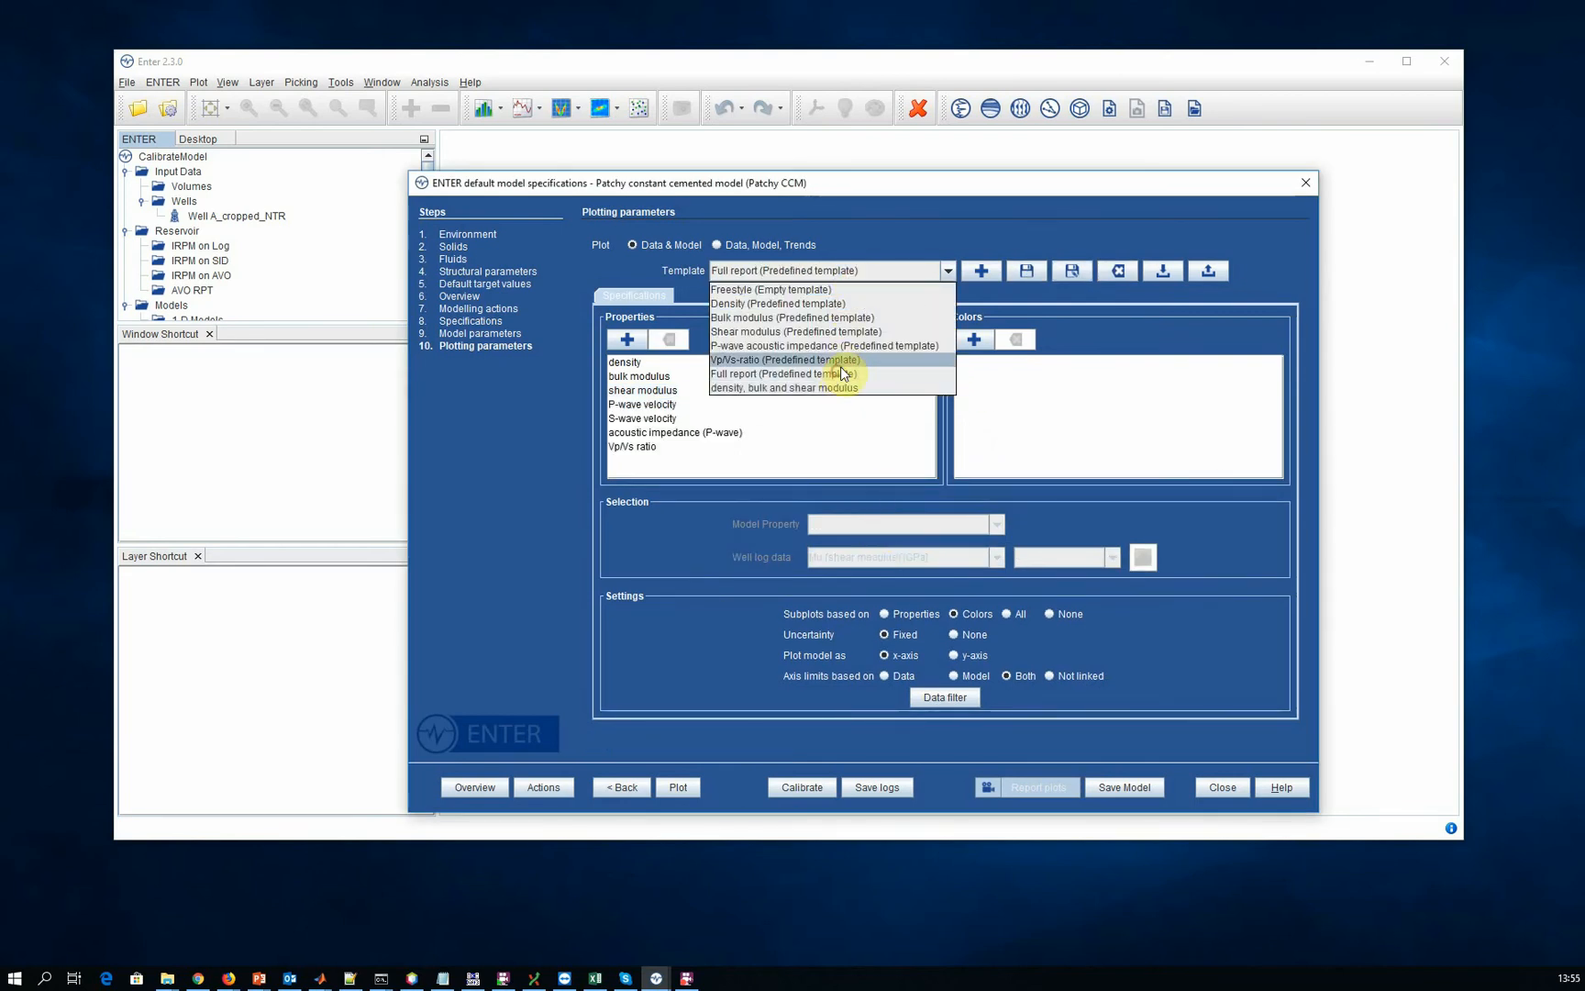
{"action": "left_click", "coordinate": [839, 374]}
{"action": "left_click", "coordinate": [838, 272]}
{"action": "left_click", "coordinate": [831, 389]}
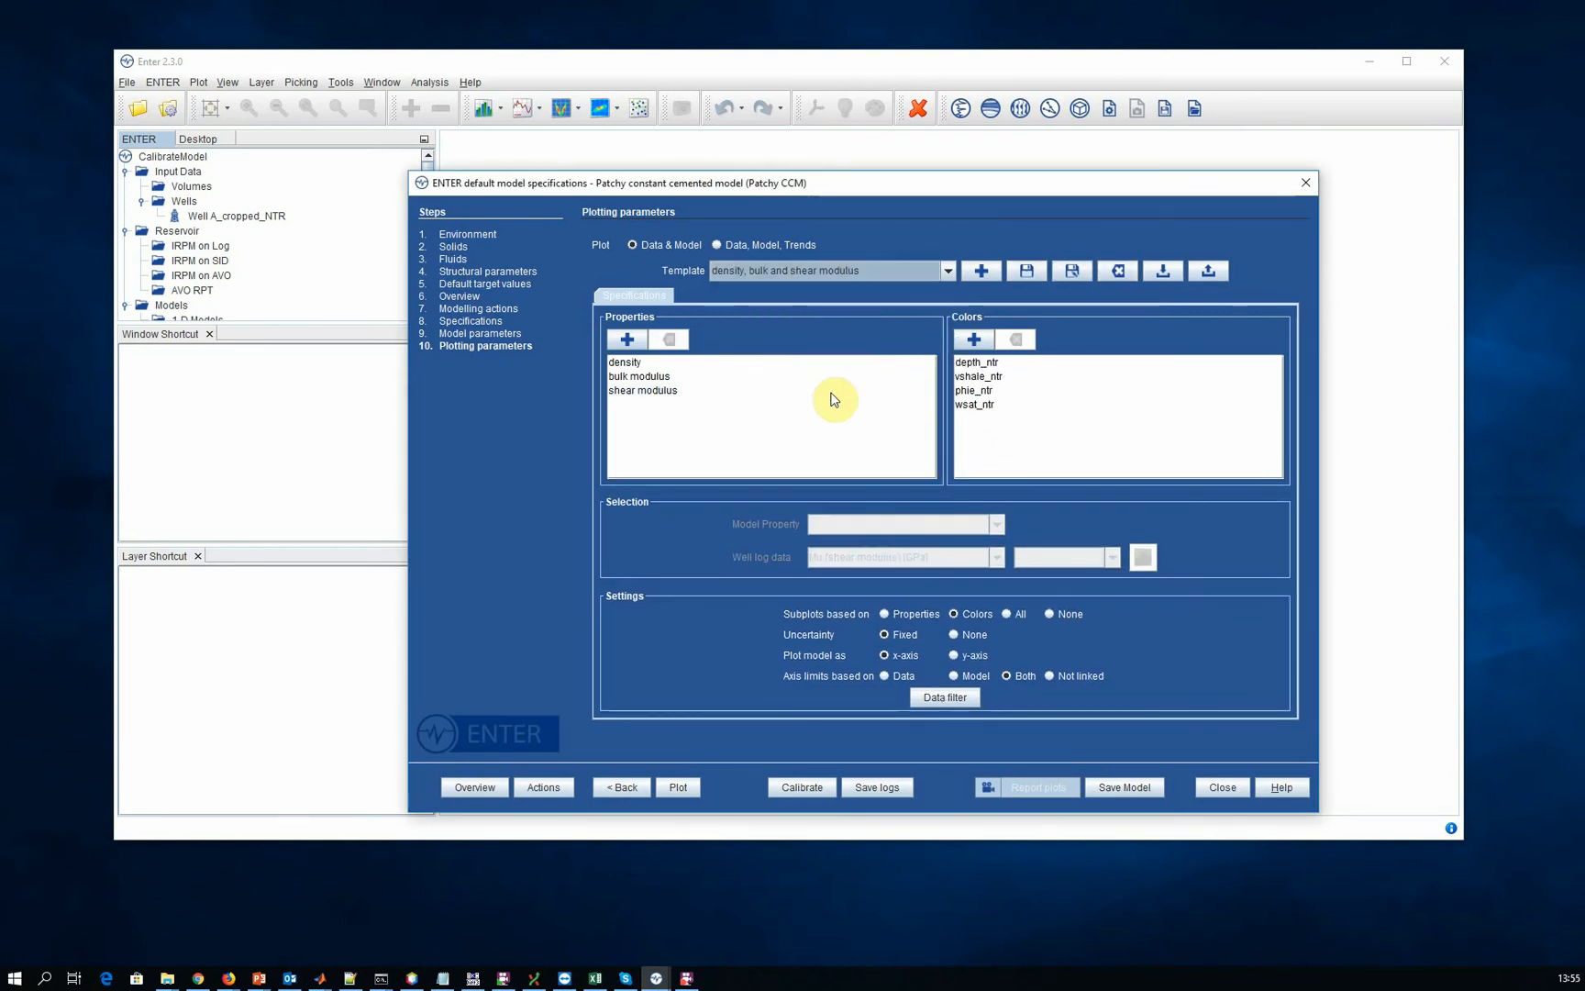
- Plot the model against the well data with the chosen template and view the density crossplots before returning to the plotting parameters
{"action": "left_click", "coordinate": [694, 788]}
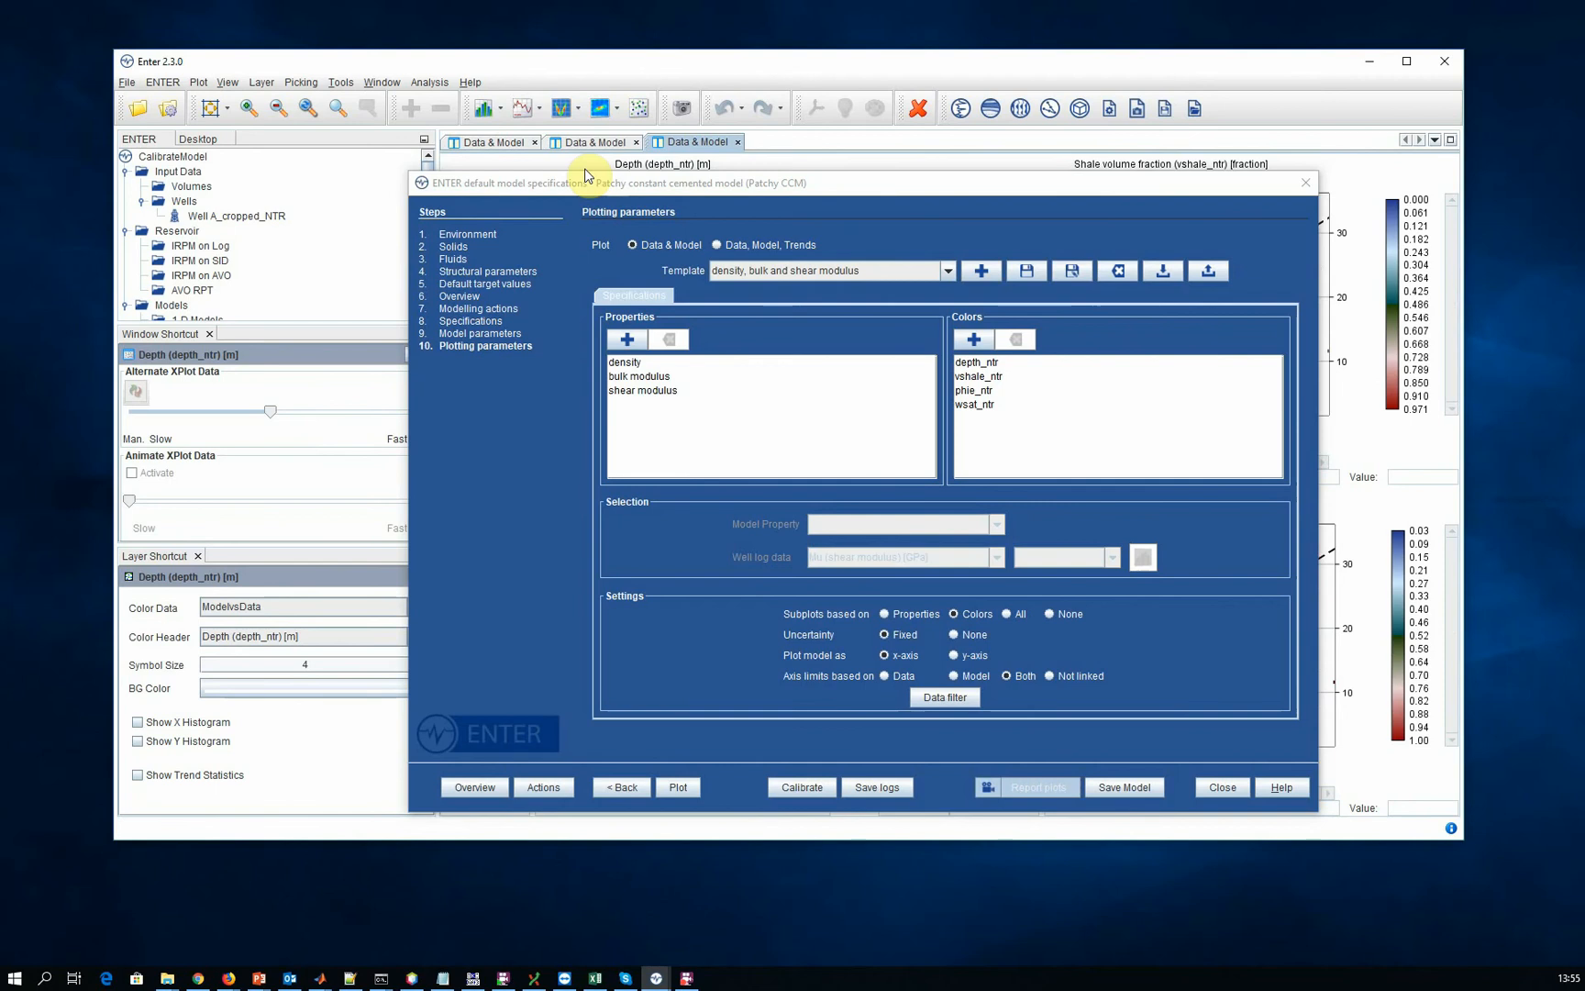
{"action": "left_click_drag", "start_coordinate": [571, 186], "coordinate": [1433, 193]}
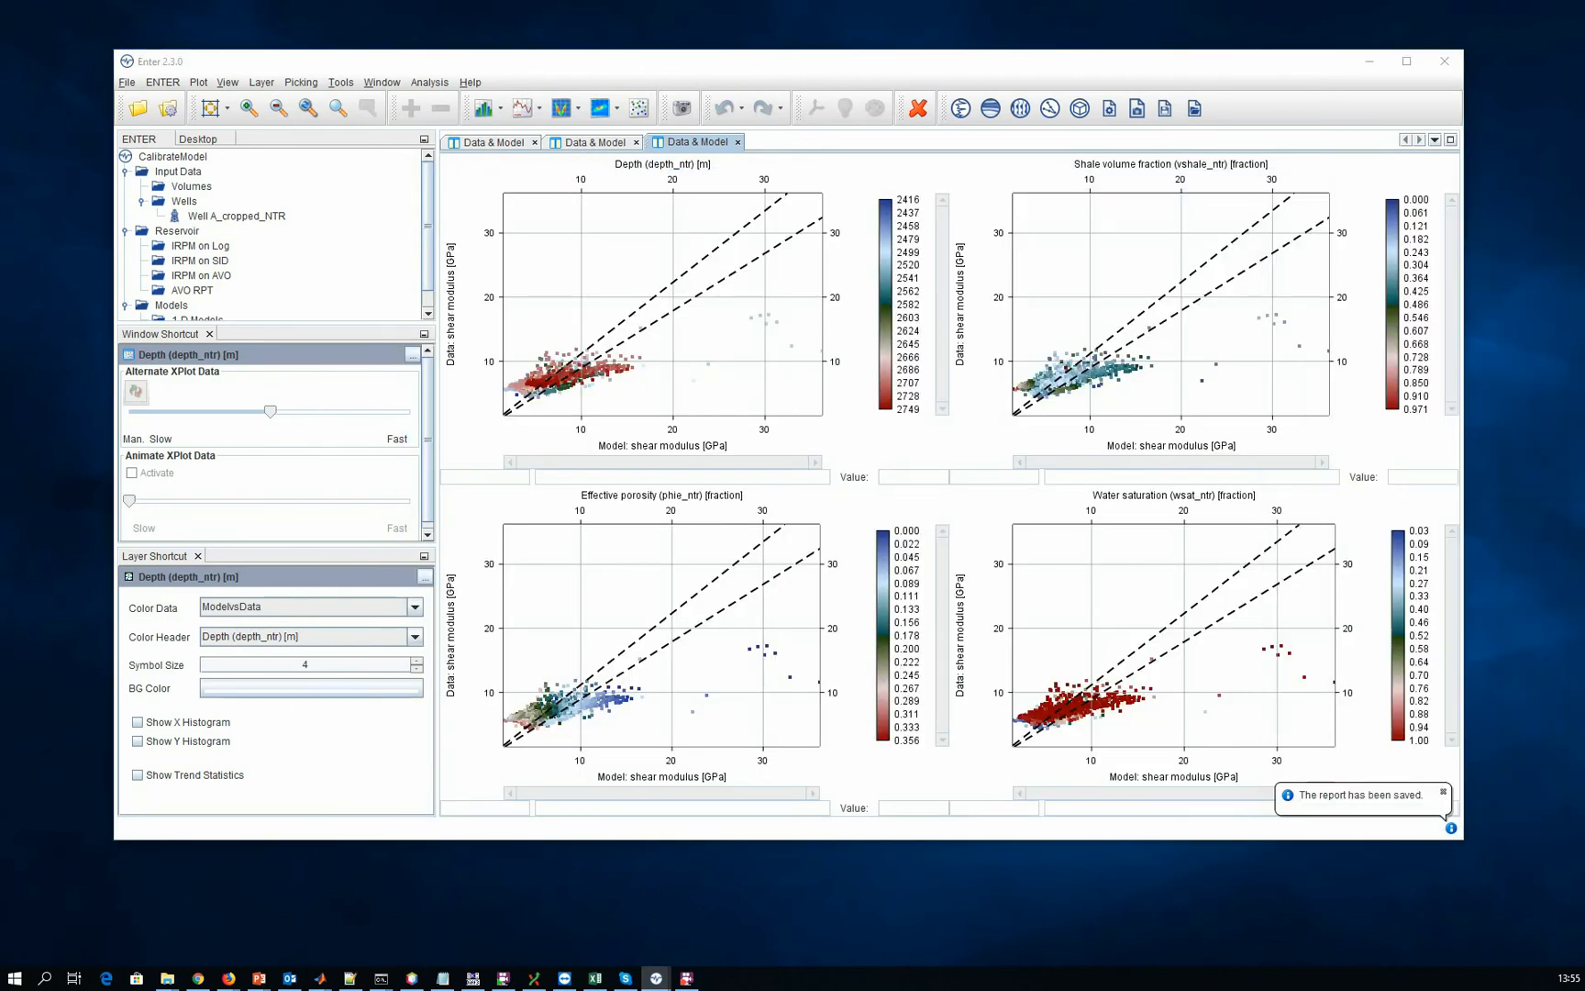
{"action": "left_click", "coordinate": [525, 147]}
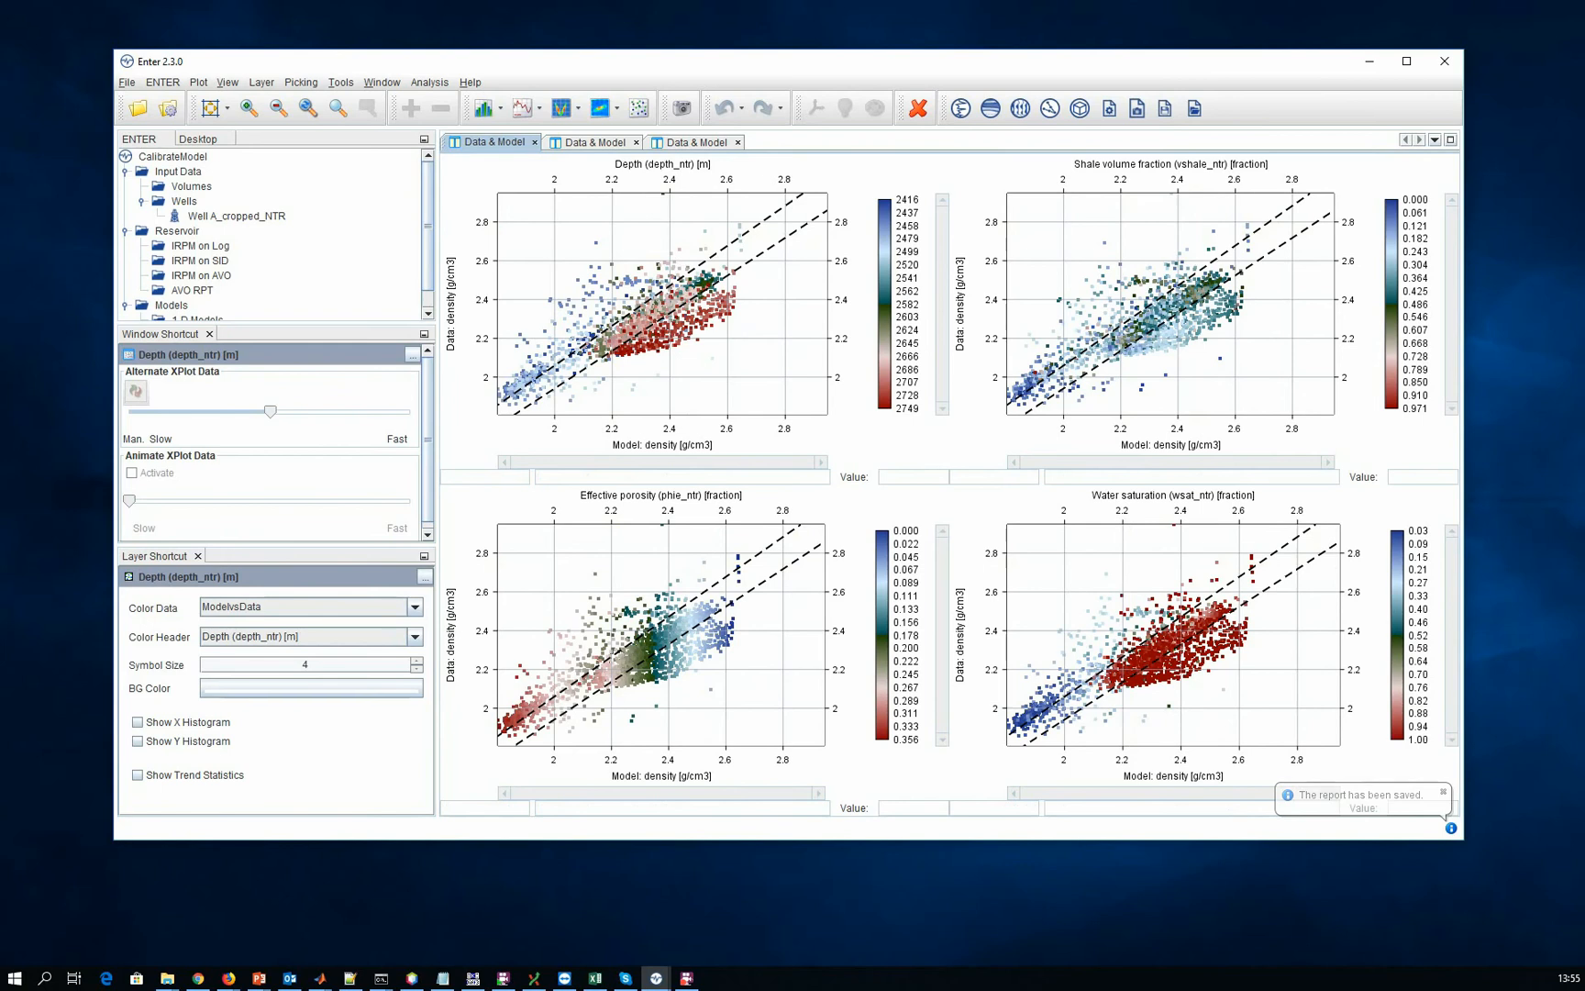
{"action": "left_click_drag", "start_coordinate": [1584, 197], "coordinate": [566, 220]}
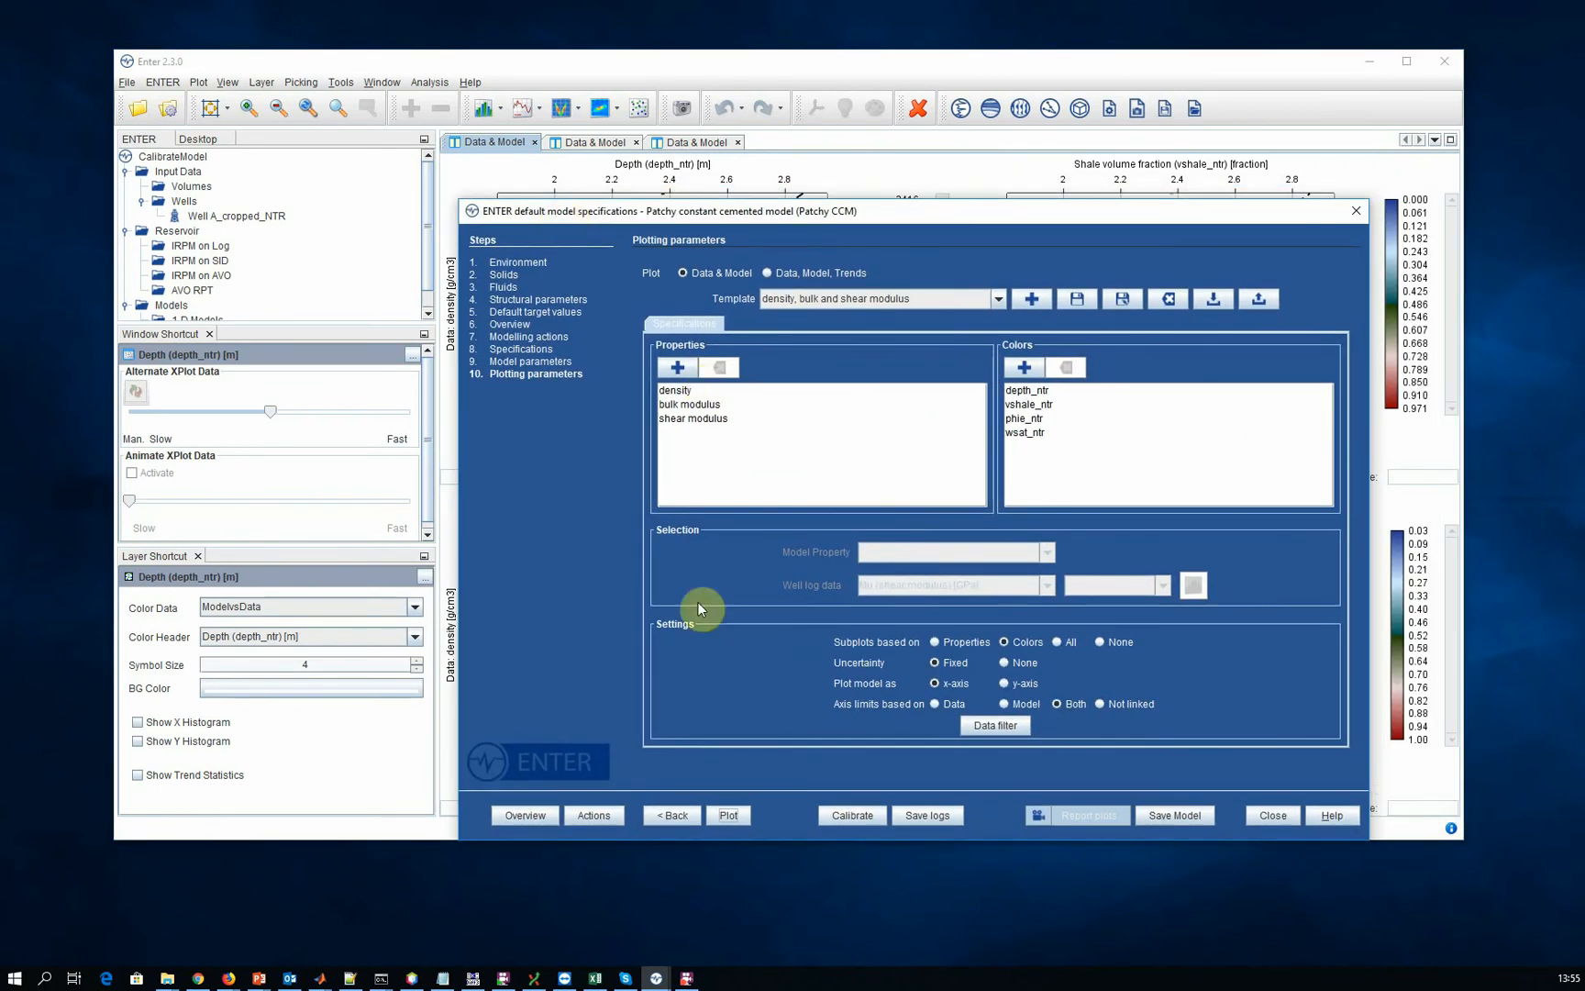
- Start the model calibration setup and create a new calibration template named "PatchyCCT"
{"action": "left_click", "coordinate": [866, 815]}
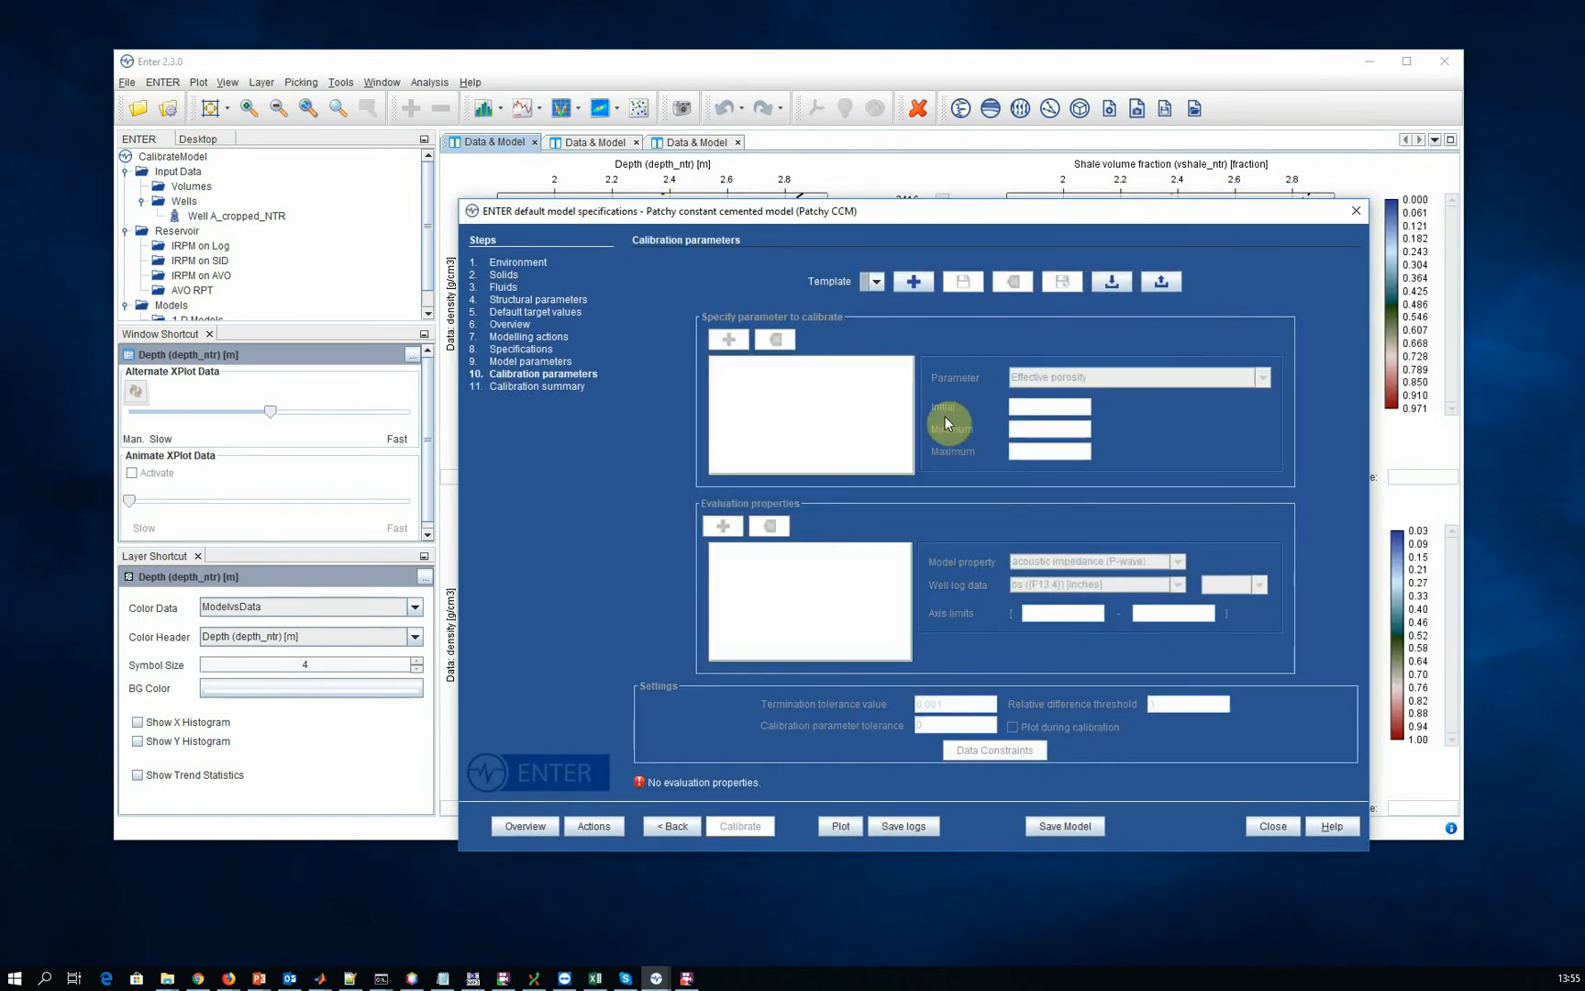
{"action": "left_click", "coordinate": [873, 287]}
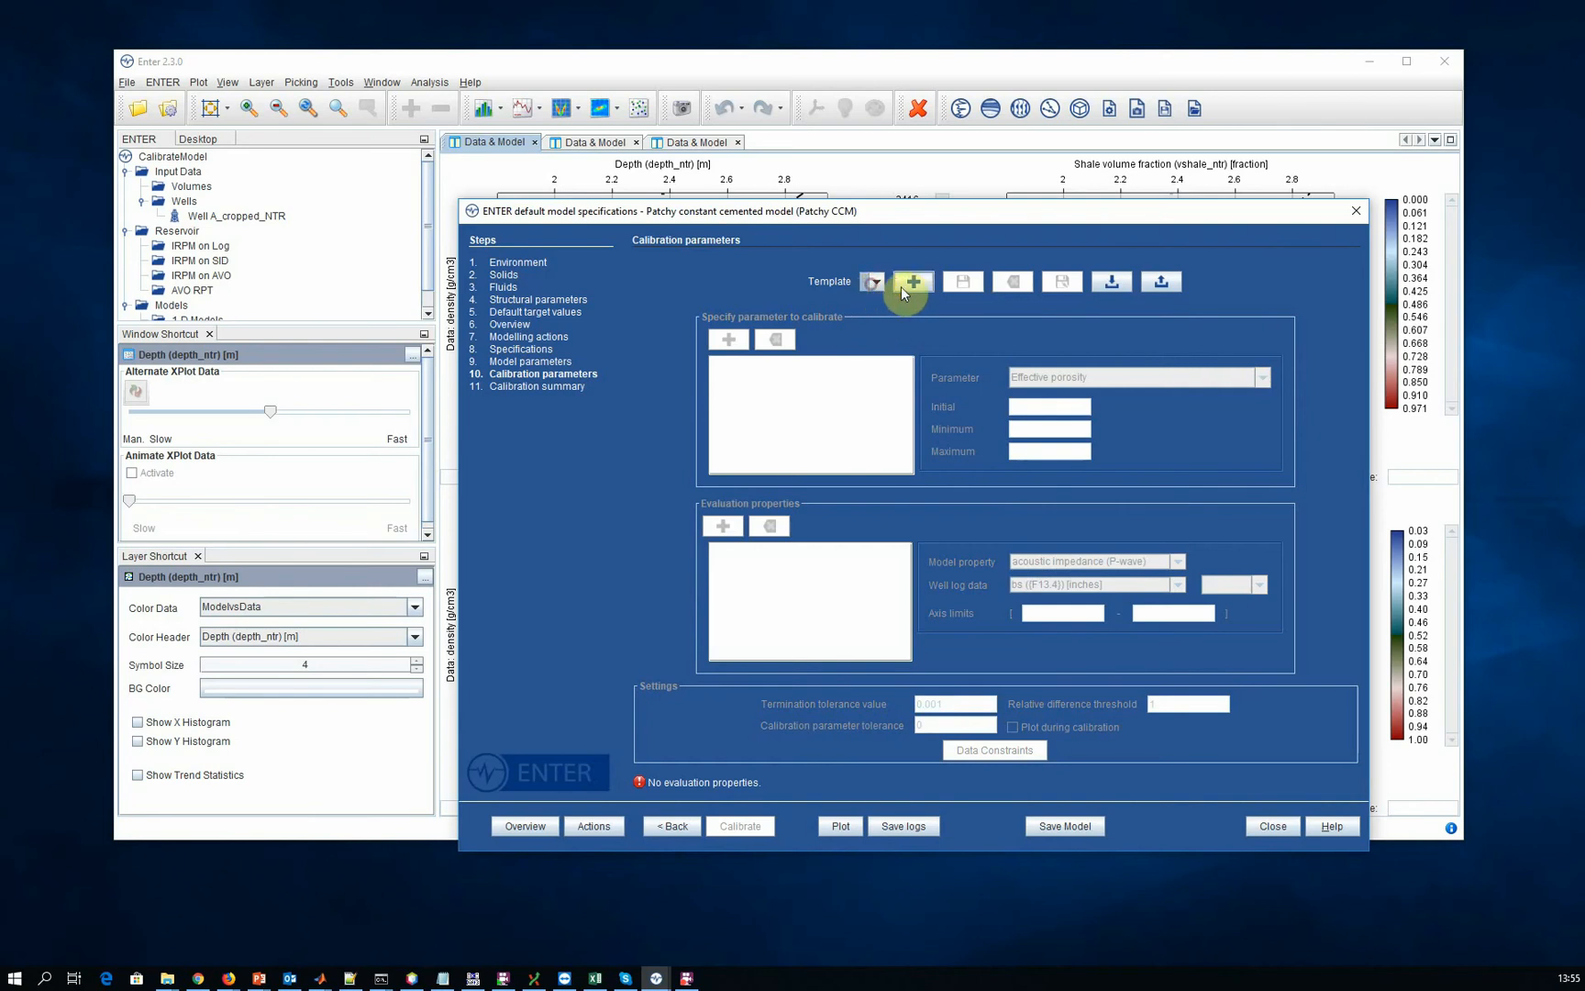
{"action": "left_click", "coordinate": [903, 286]}
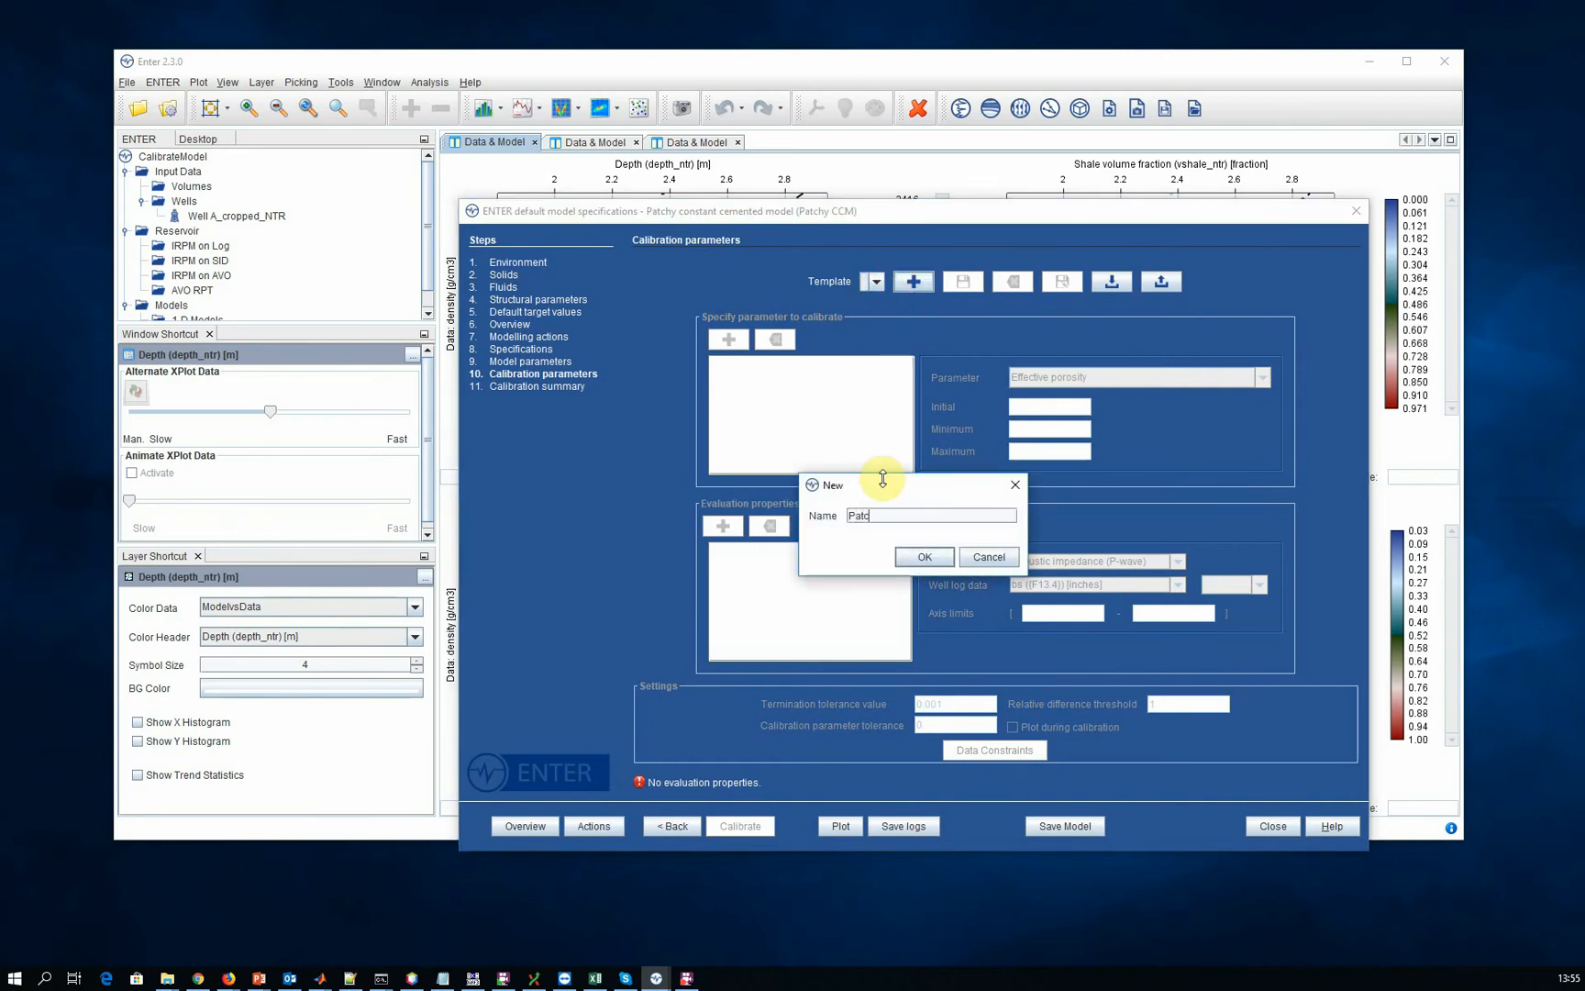
{"action": "type", "text": "PatchyCCT"}
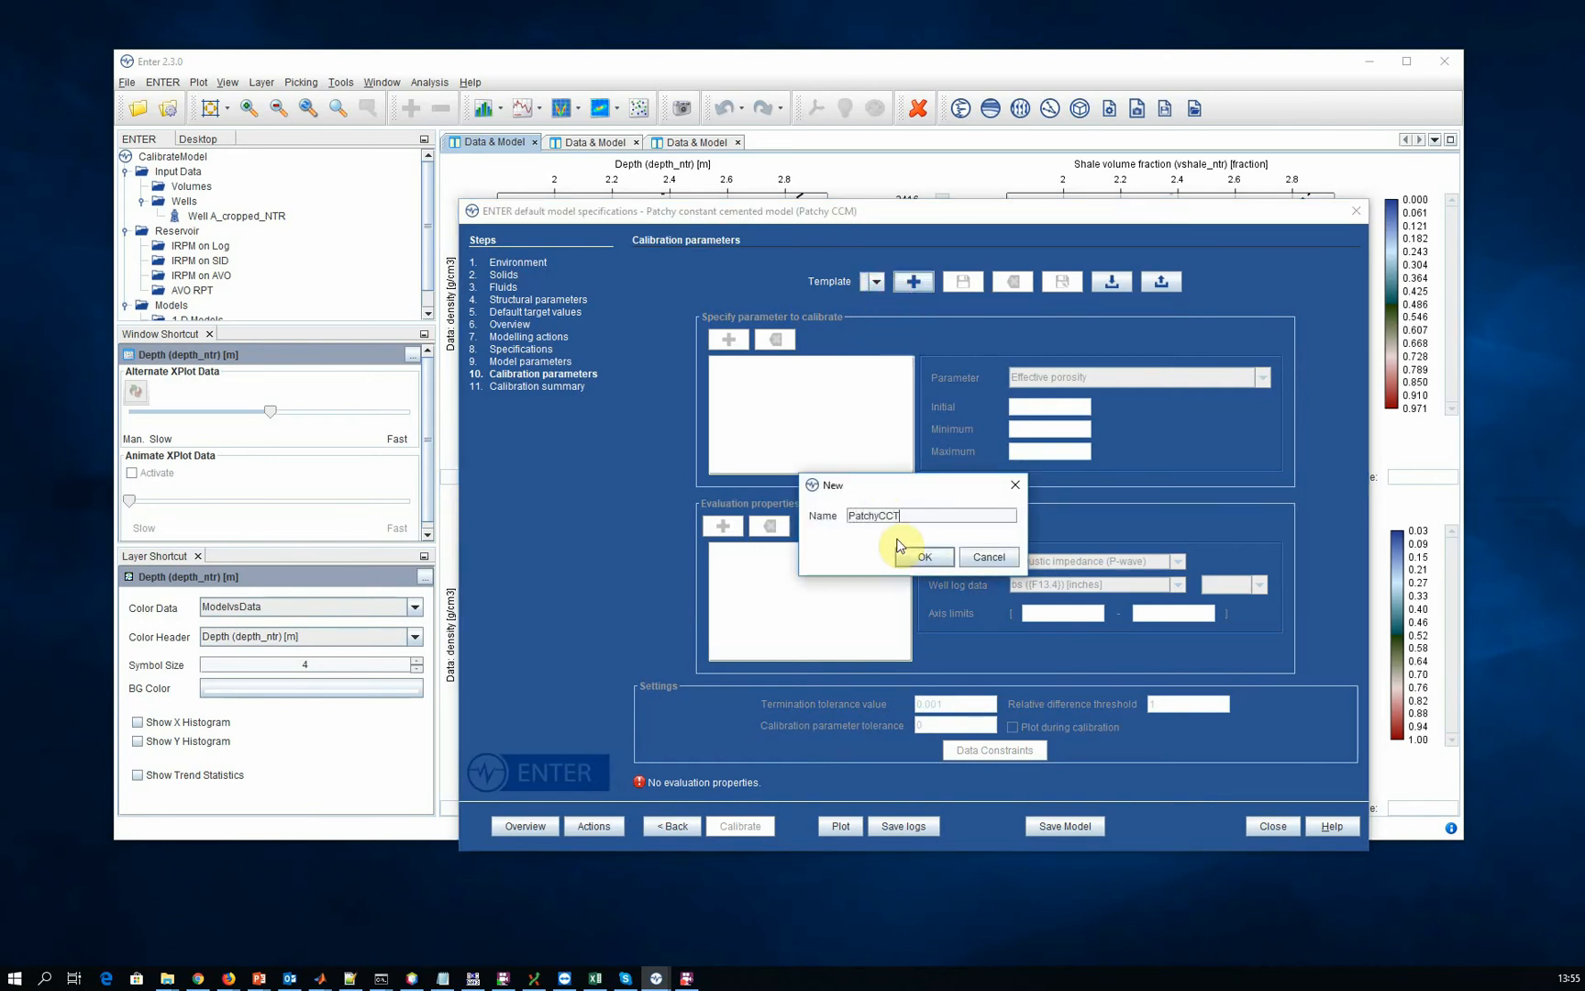
{"action": "left_click", "coordinate": [920, 557]}
- Add seven blank entries to the list of parameters to calibrate
{"action": "left_click", "coordinate": [727, 340]}
{"action": "left_click", "coordinate": [727, 340]}
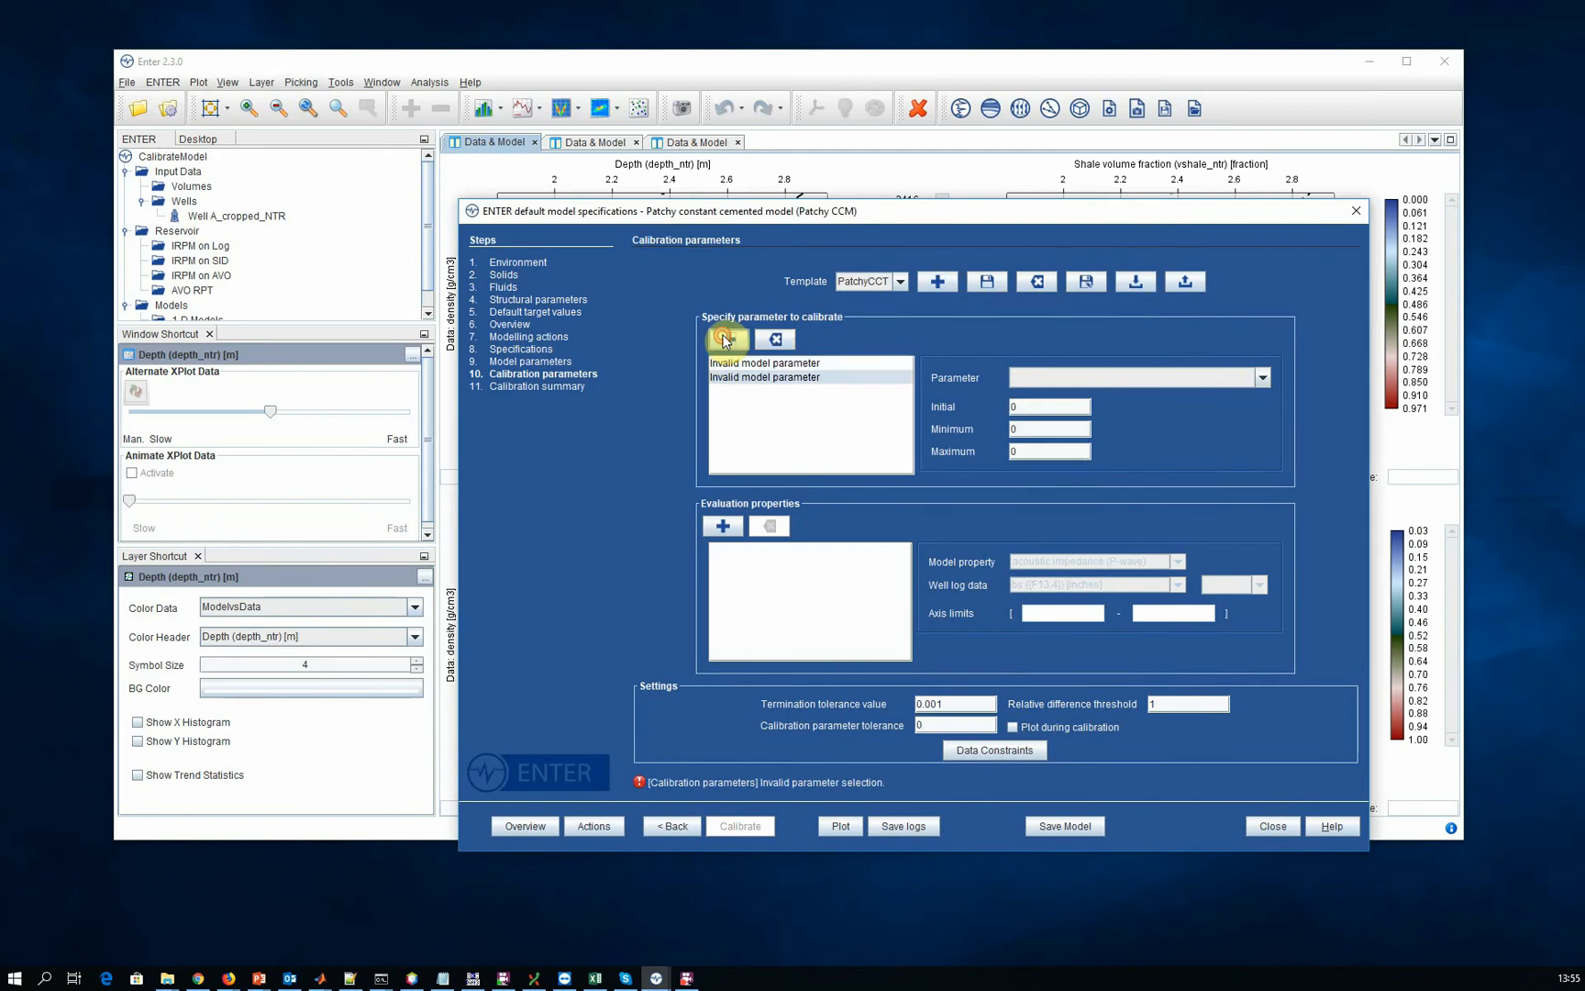
{"action": "left_click", "coordinate": [727, 340]}
{"action": "left_click", "coordinate": [727, 340]}
{"action": "left_click", "coordinate": [727, 340]}
{"action": "left_click", "coordinate": [727, 340]}
{"action": "left_click", "coordinate": [727, 341]}
- Assign Critical porosity to the first calibration entry with initial 0.39, minimum 0.37 and maximum 0.4
{"action": "left_click", "coordinate": [739, 364]}
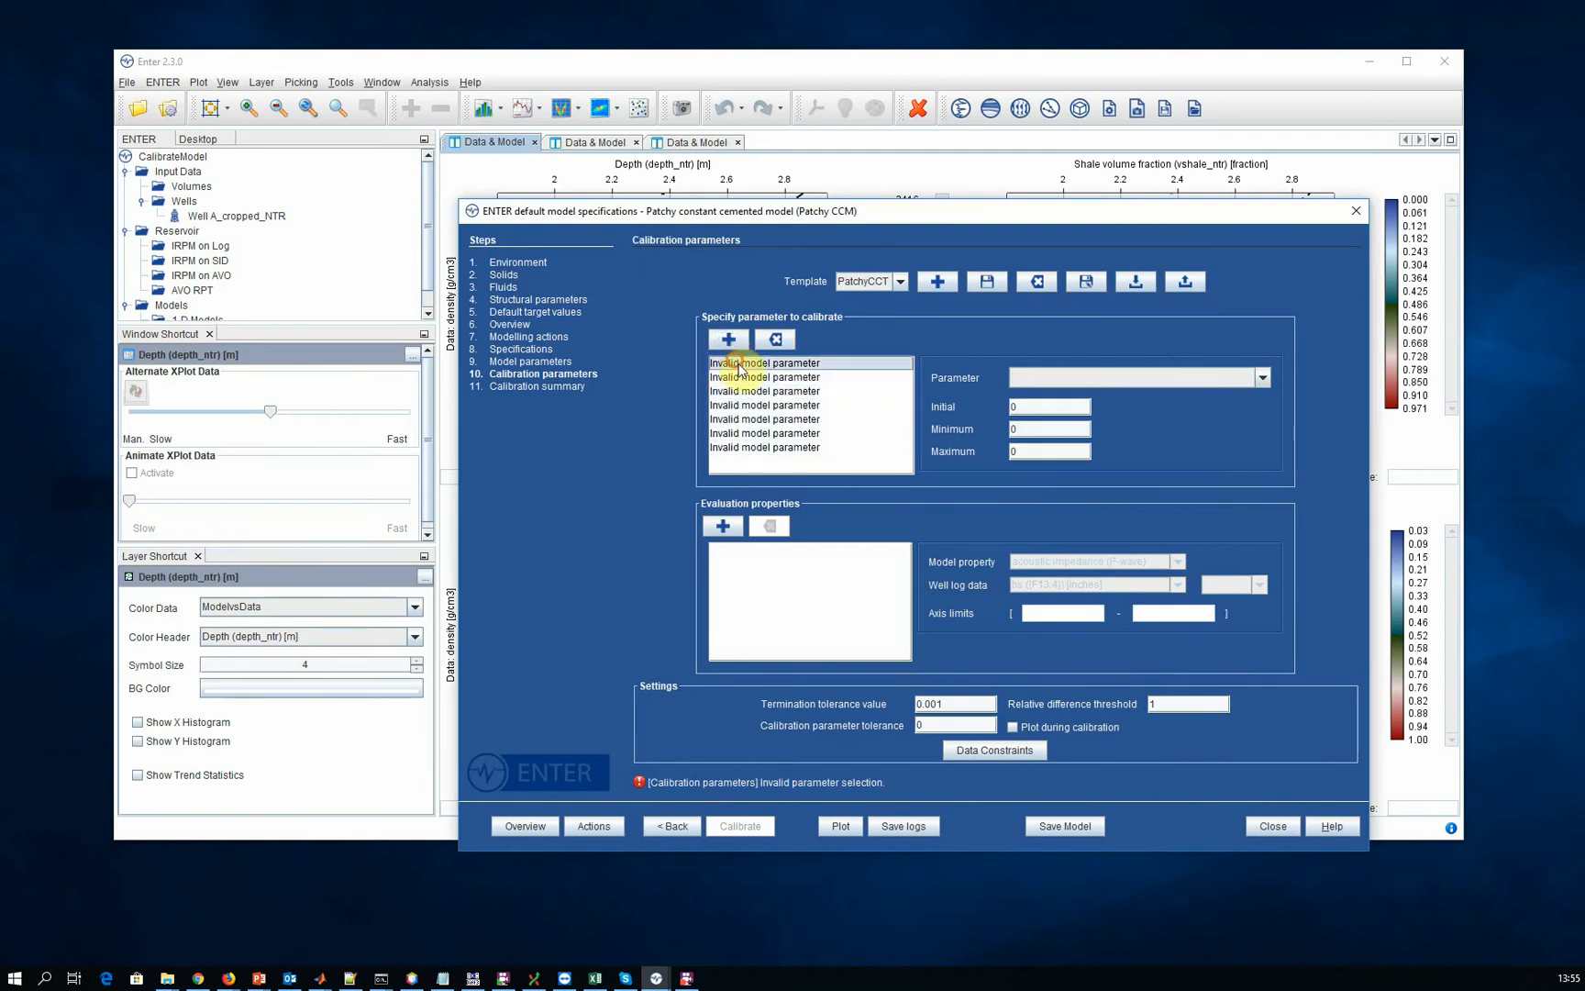
{"action": "left_click", "coordinate": [1133, 377]}
{"action": "left_click", "coordinate": [1122, 438]}
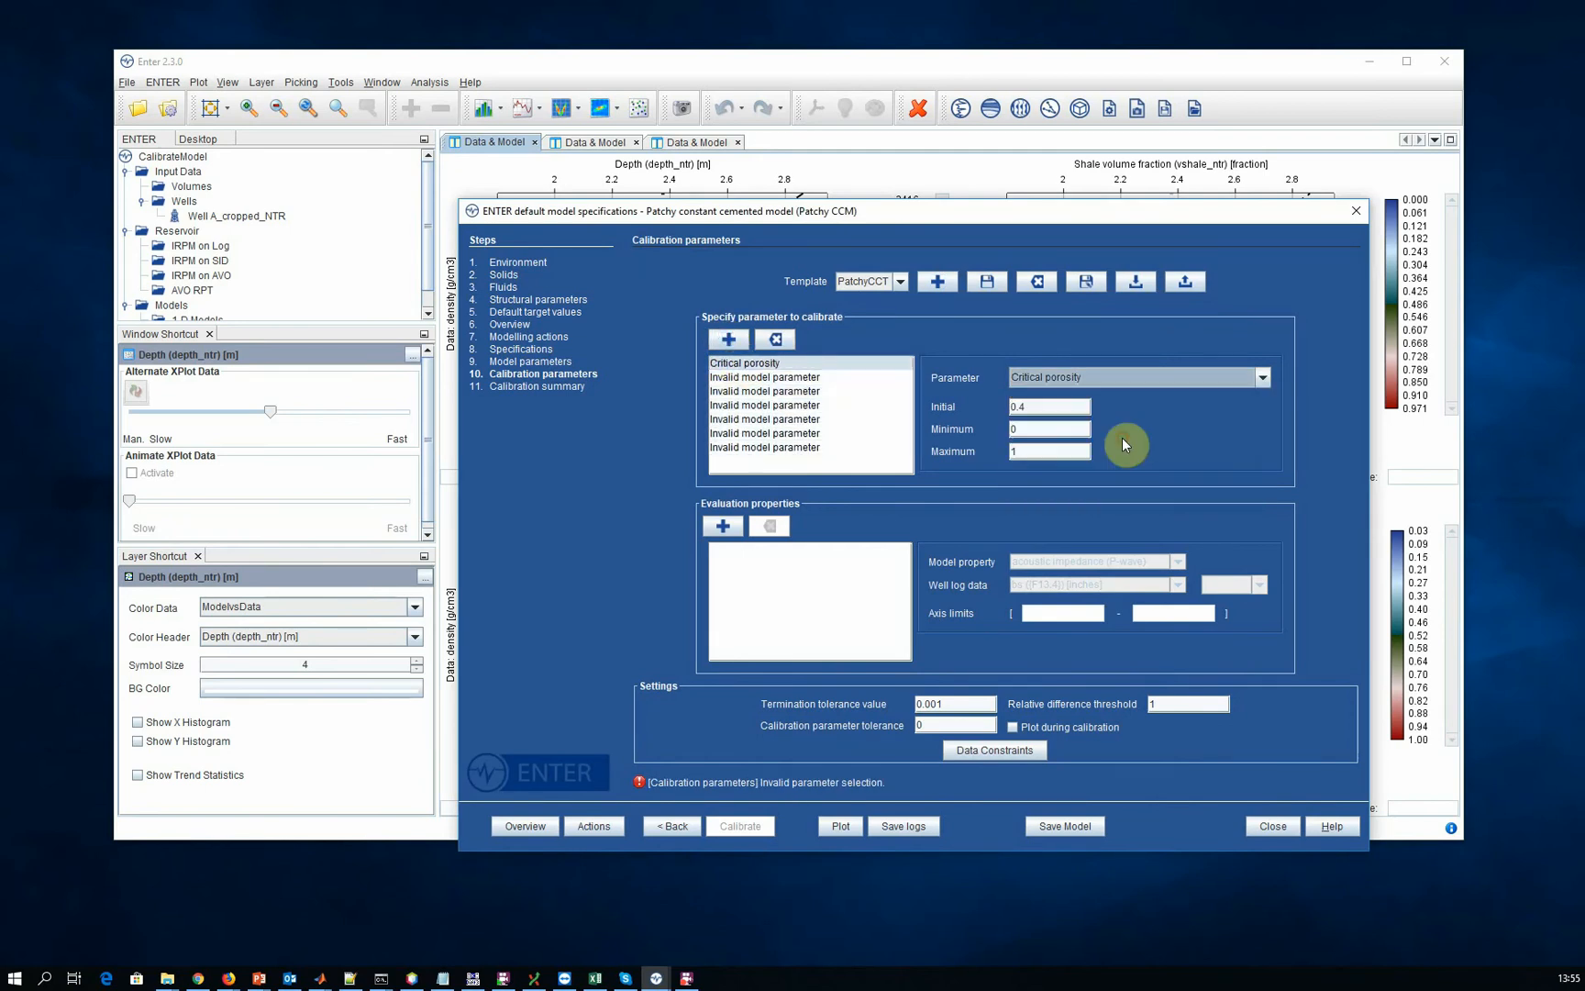
{"action": "left_click", "coordinate": [1066, 409]}
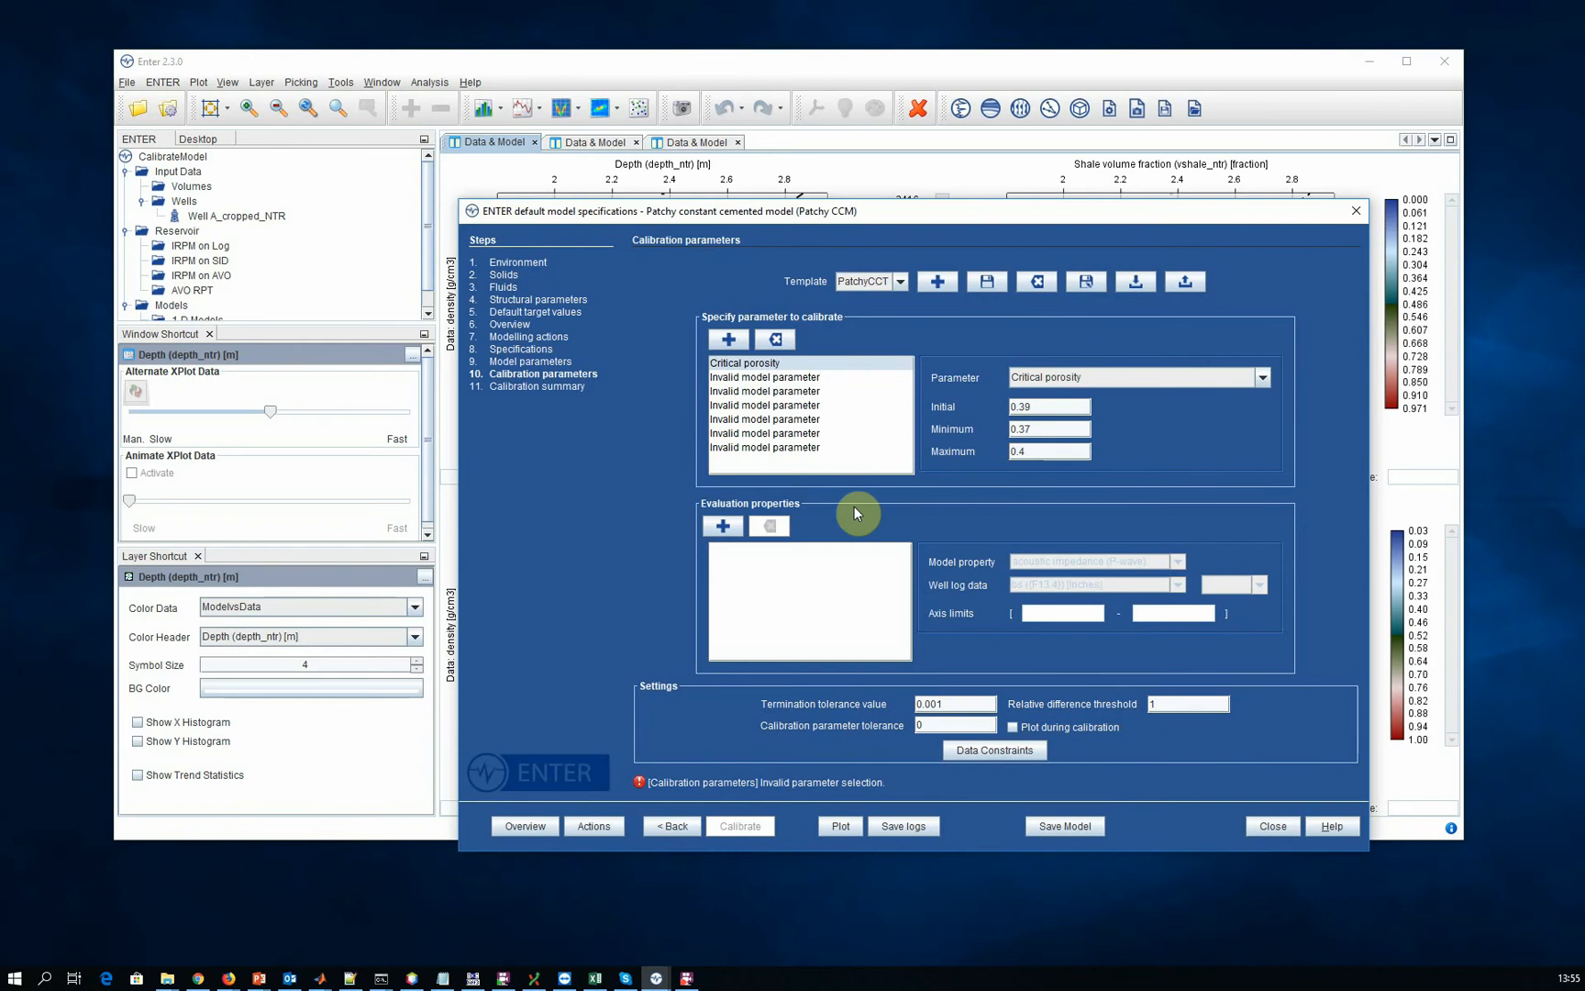
- Assign Max cementation fraction (all cement, no patches) to the second entry with initial 0.03 and minimum 0, and adjust its maximum
{"action": "left_click", "coordinate": [796, 377]}
{"action": "left_click", "coordinate": [1075, 383]}
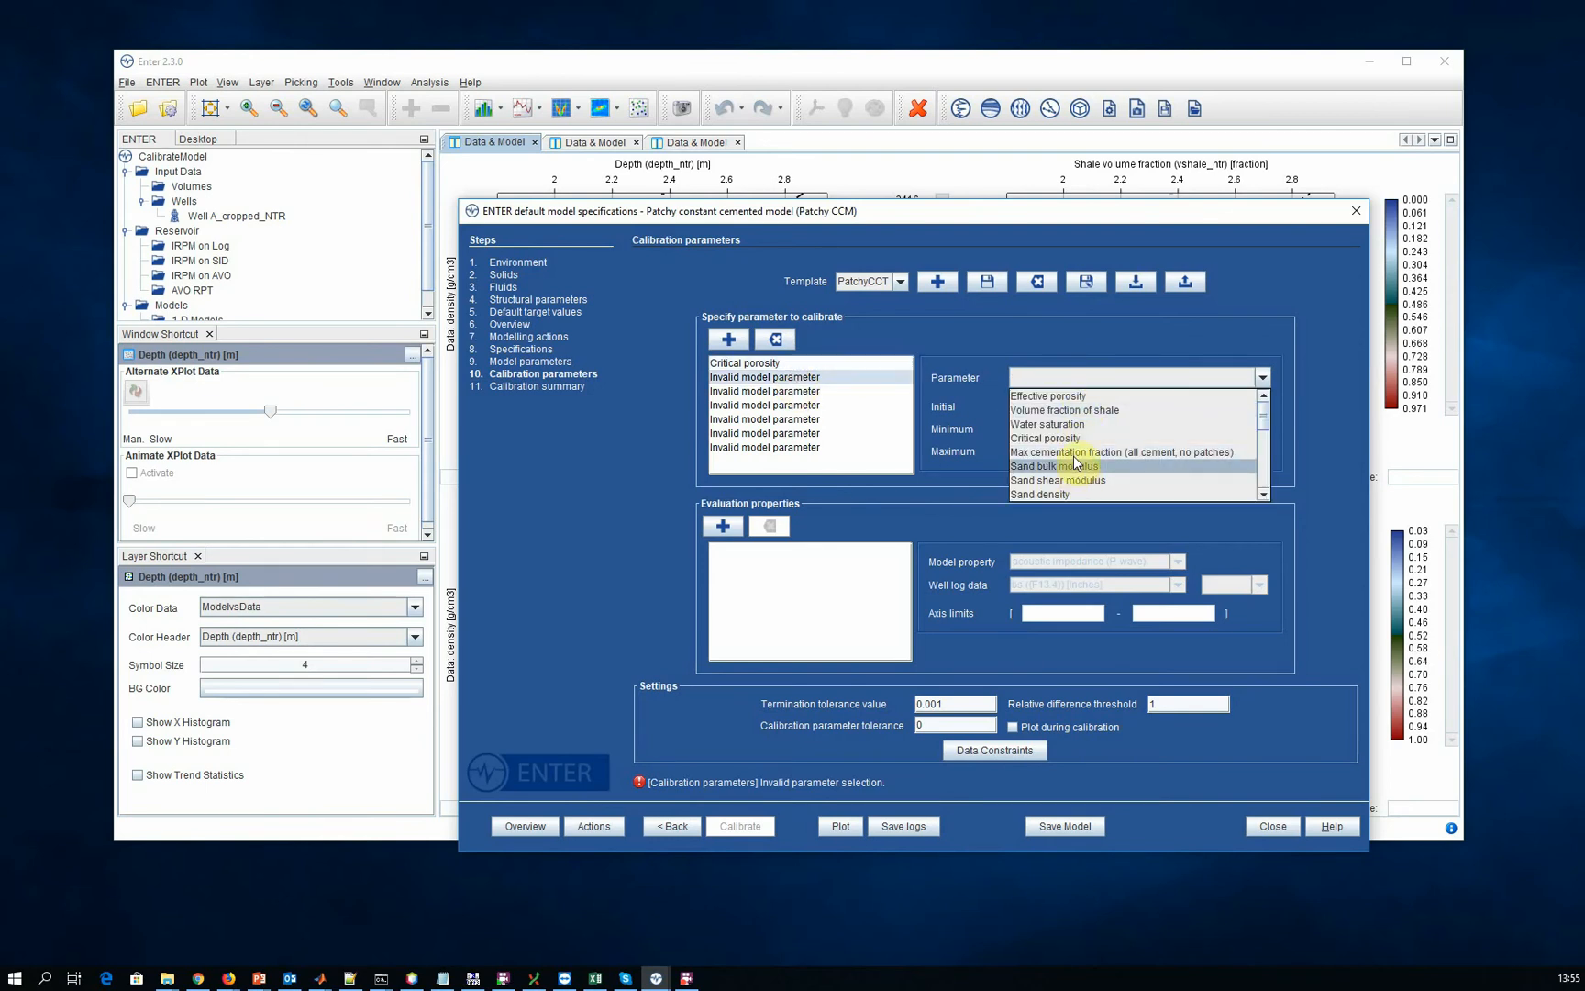
{"action": "left_click", "coordinate": [1073, 451]}
{"action": "double_click", "coordinate": [1041, 429]}
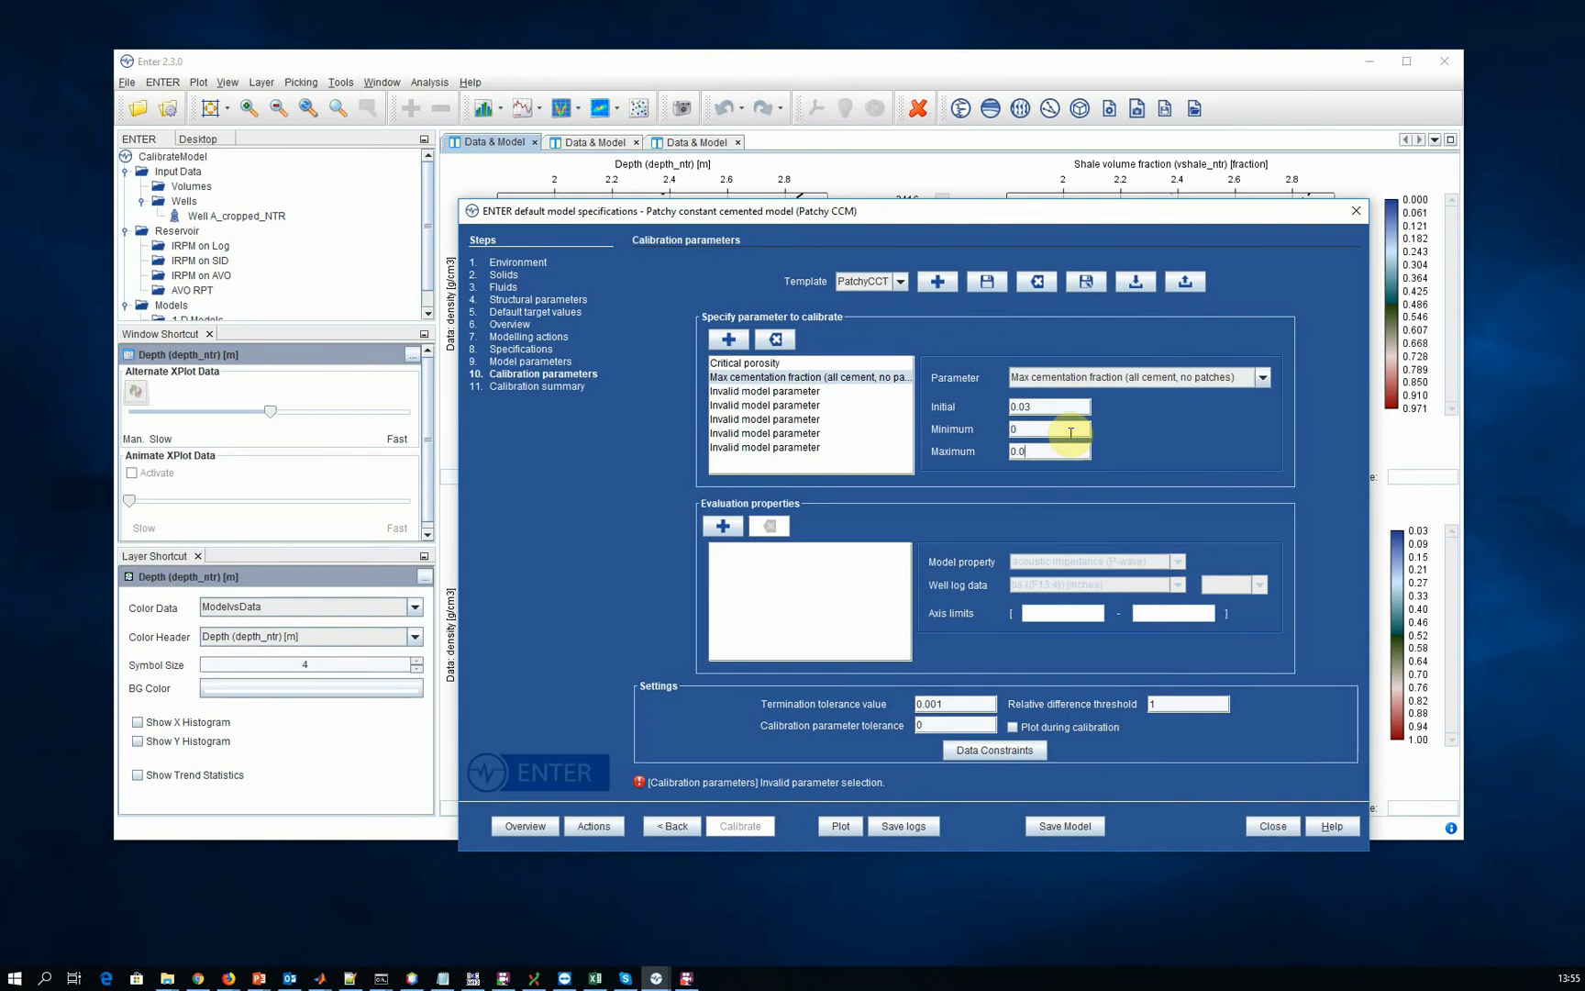
- Assign Shale bulk modulus to the third calibration entry with minimum 10 and maximum 25
{"action": "left_click", "coordinate": [796, 390]}
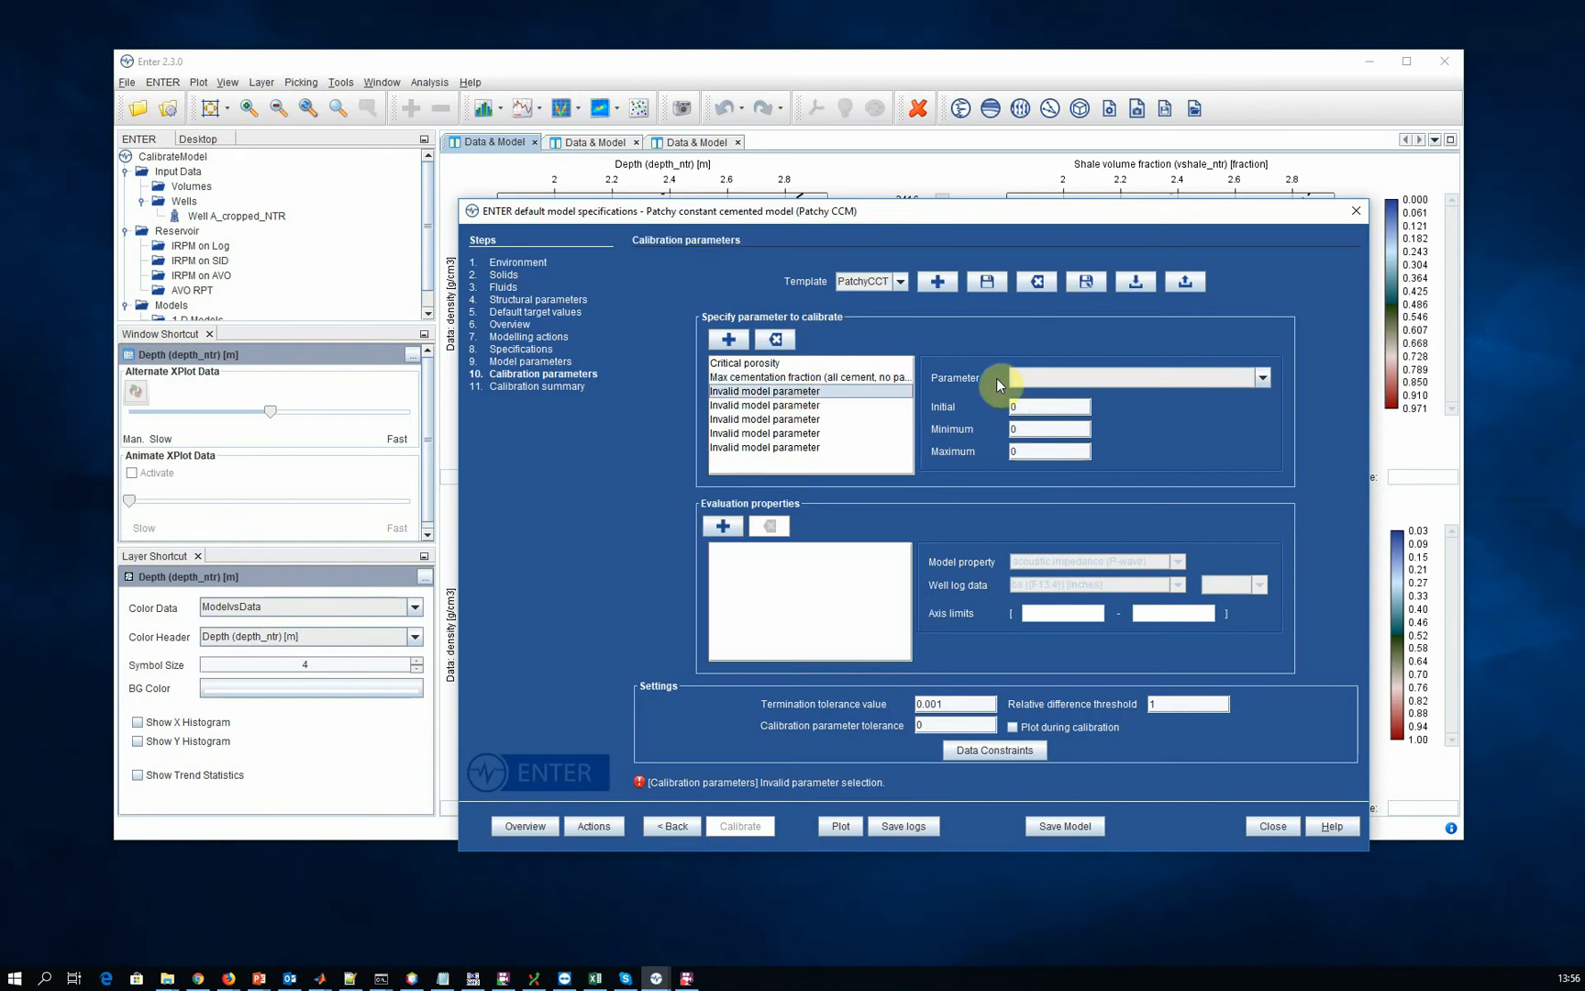
{"action": "left_click", "coordinate": [1015, 378]}
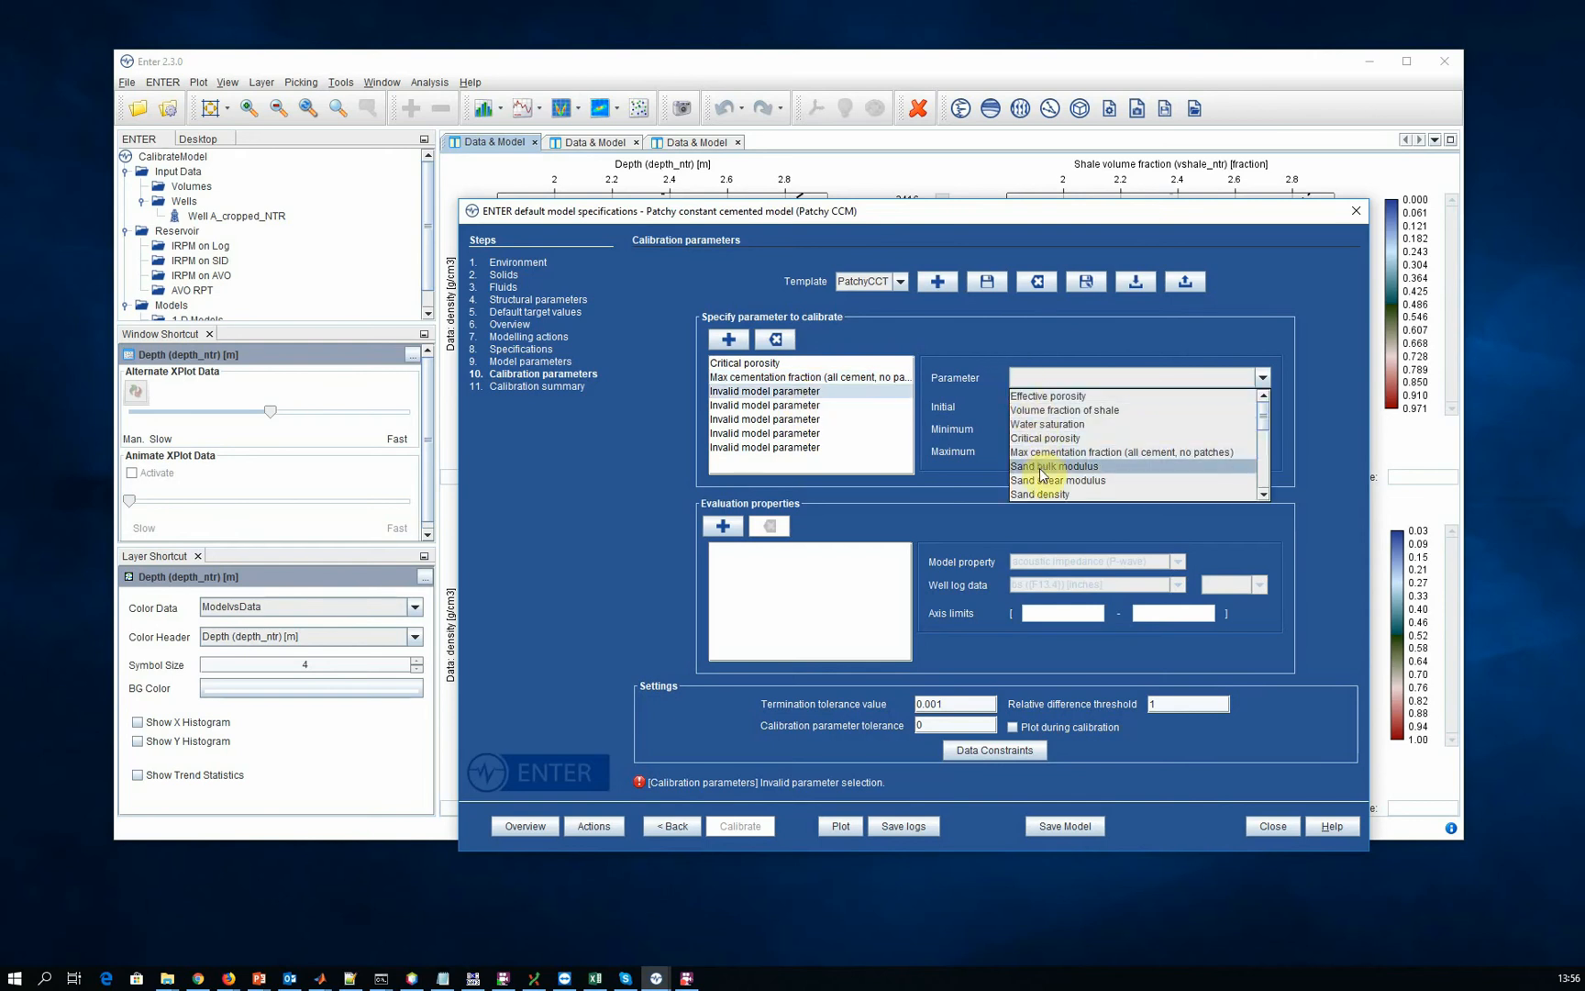
{"action": "scroll", "coordinate": [1043, 477], "scroll_direction": "down", "scroll_amount": 2}
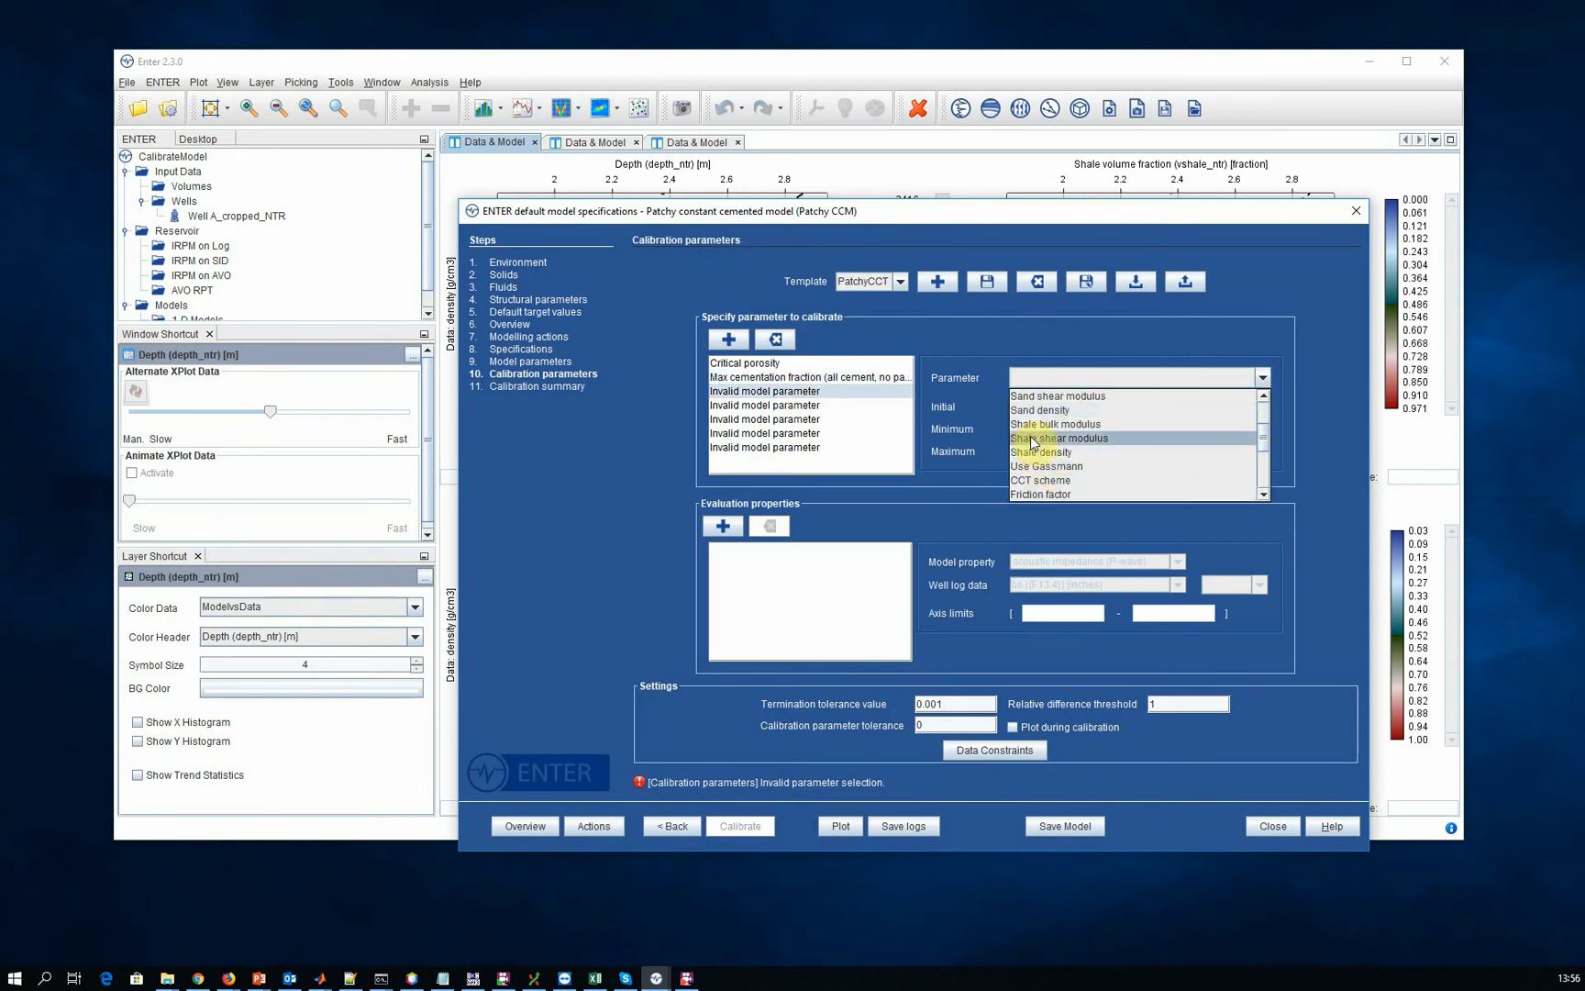
{"action": "left_click", "coordinate": [1031, 425]}
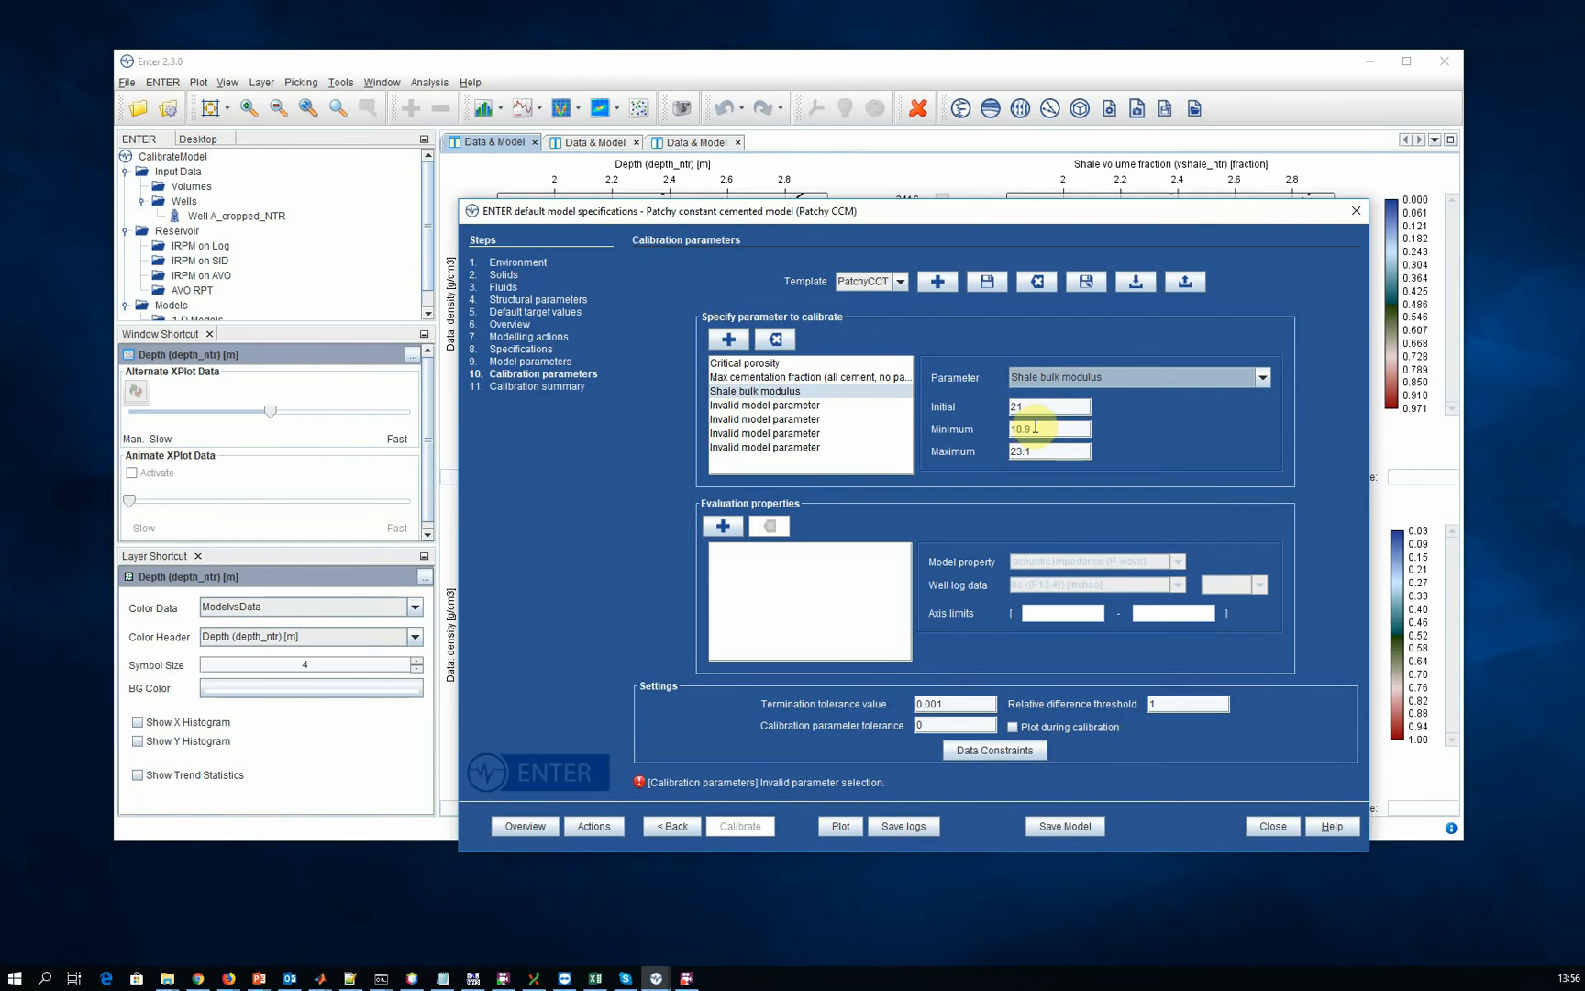
{"action": "double_click", "coordinate": [1035, 428]}
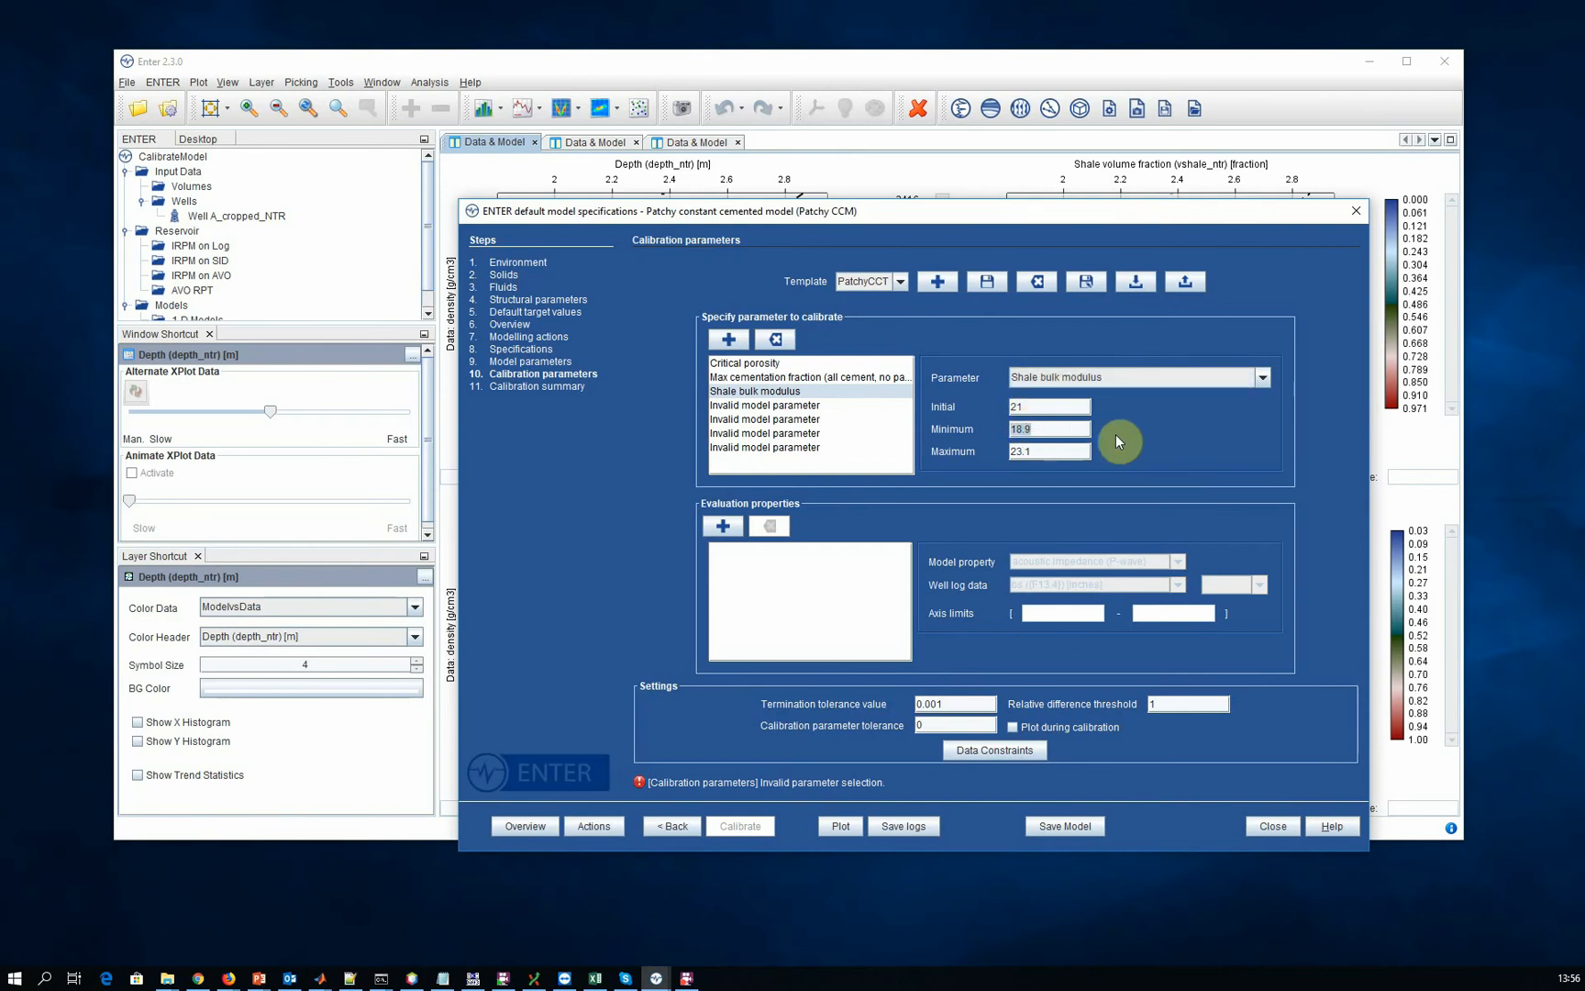
{"action": "type", "text": "10"}
{"action": "key", "text": "Tab"}
{"action": "key", "text": "BackSpace"}
{"action": "key", "text": "BackSpace"}
{"action": "key", "text": "BackSpace"}
{"action": "key", "text": "BackSpace"}
{"action": "type", "text": "25"}
- Assign Shale shear modulus to the fourth calibration entry and set its minimum to 3
{"action": "left_click", "coordinate": [817, 405]}
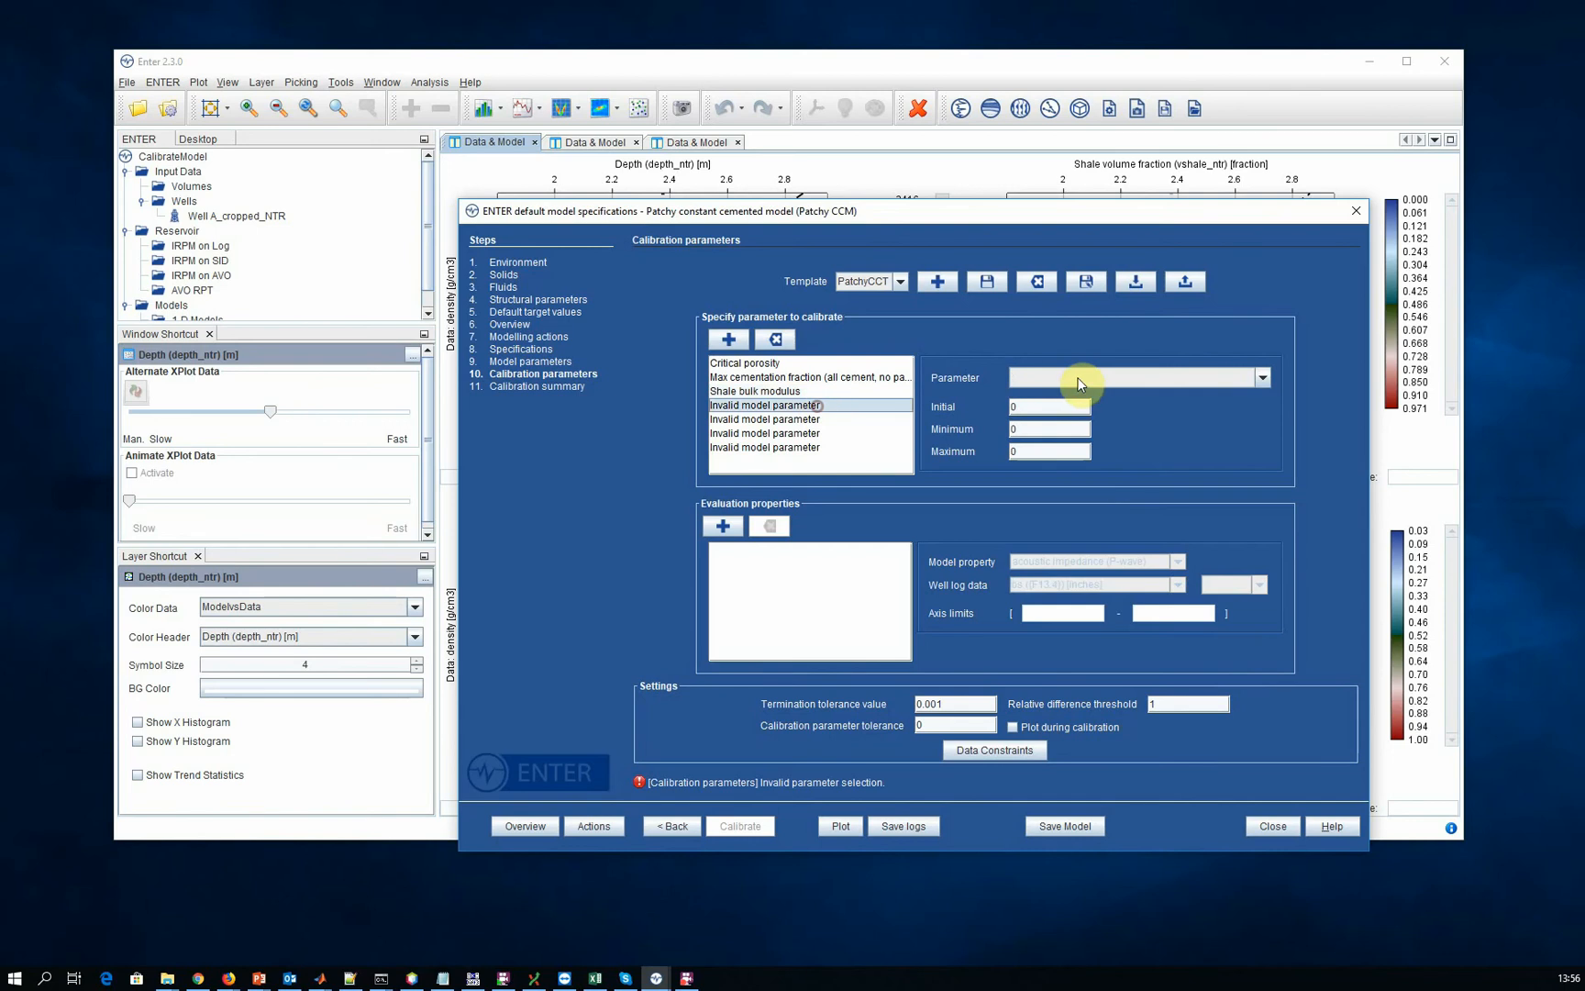
{"action": "left_click", "coordinate": [1078, 377]}
{"action": "left_click", "coordinate": [1072, 442]}
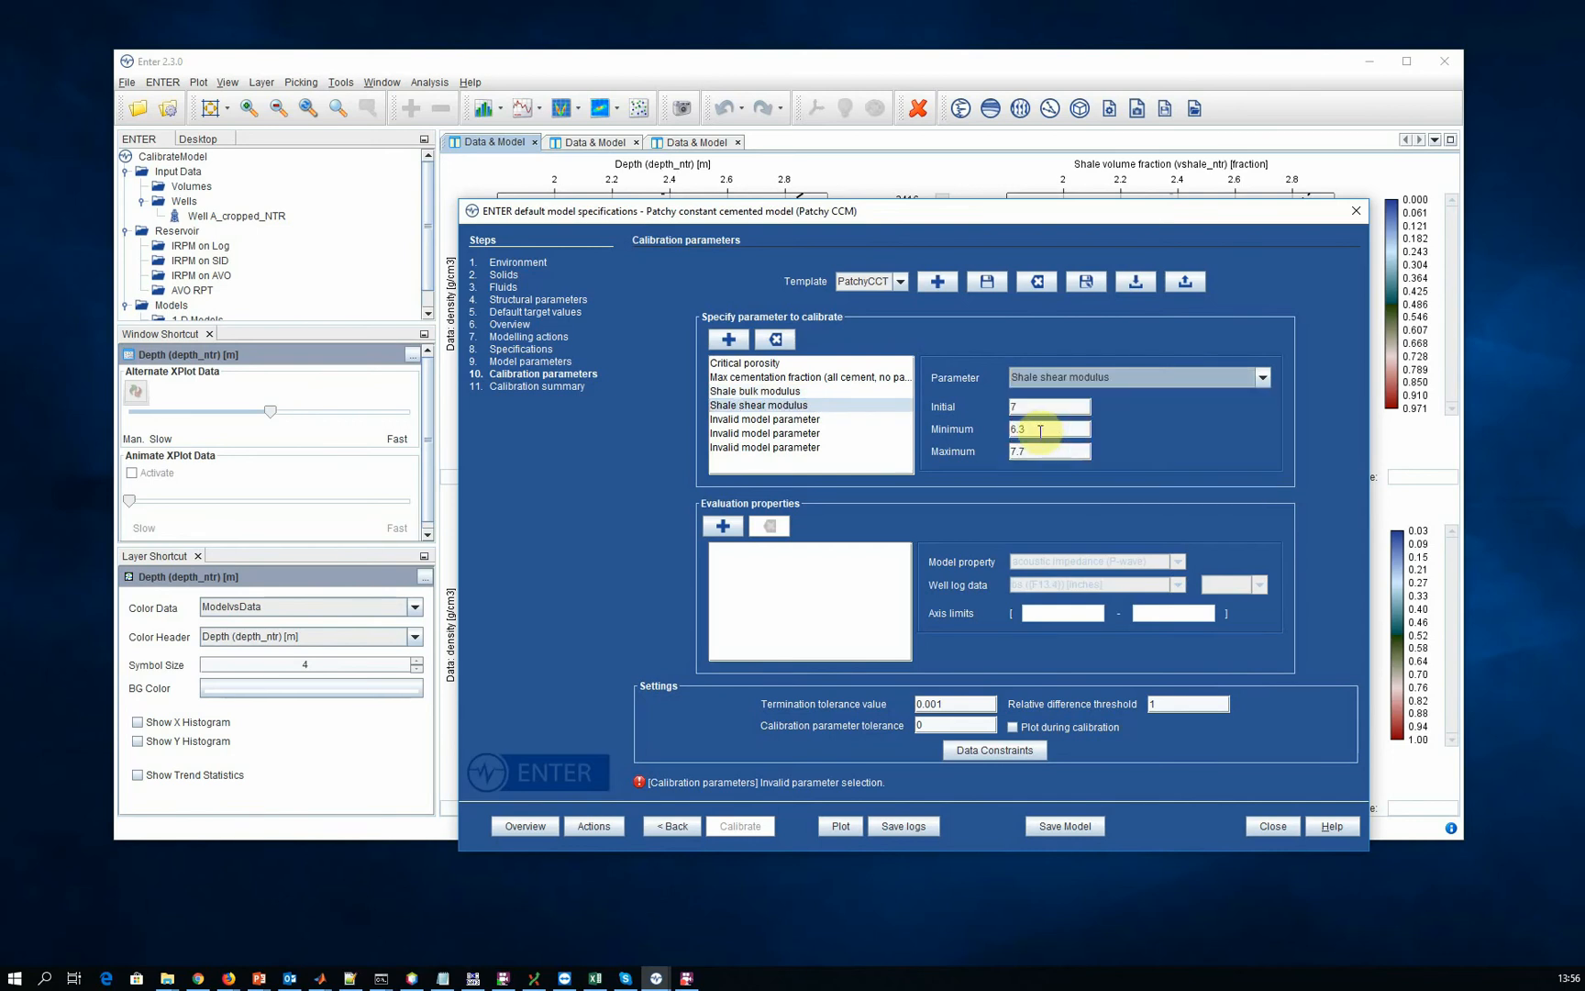
{"action": "double_click", "coordinate": [1040, 430]}
{"action": "type", "text": "3"}
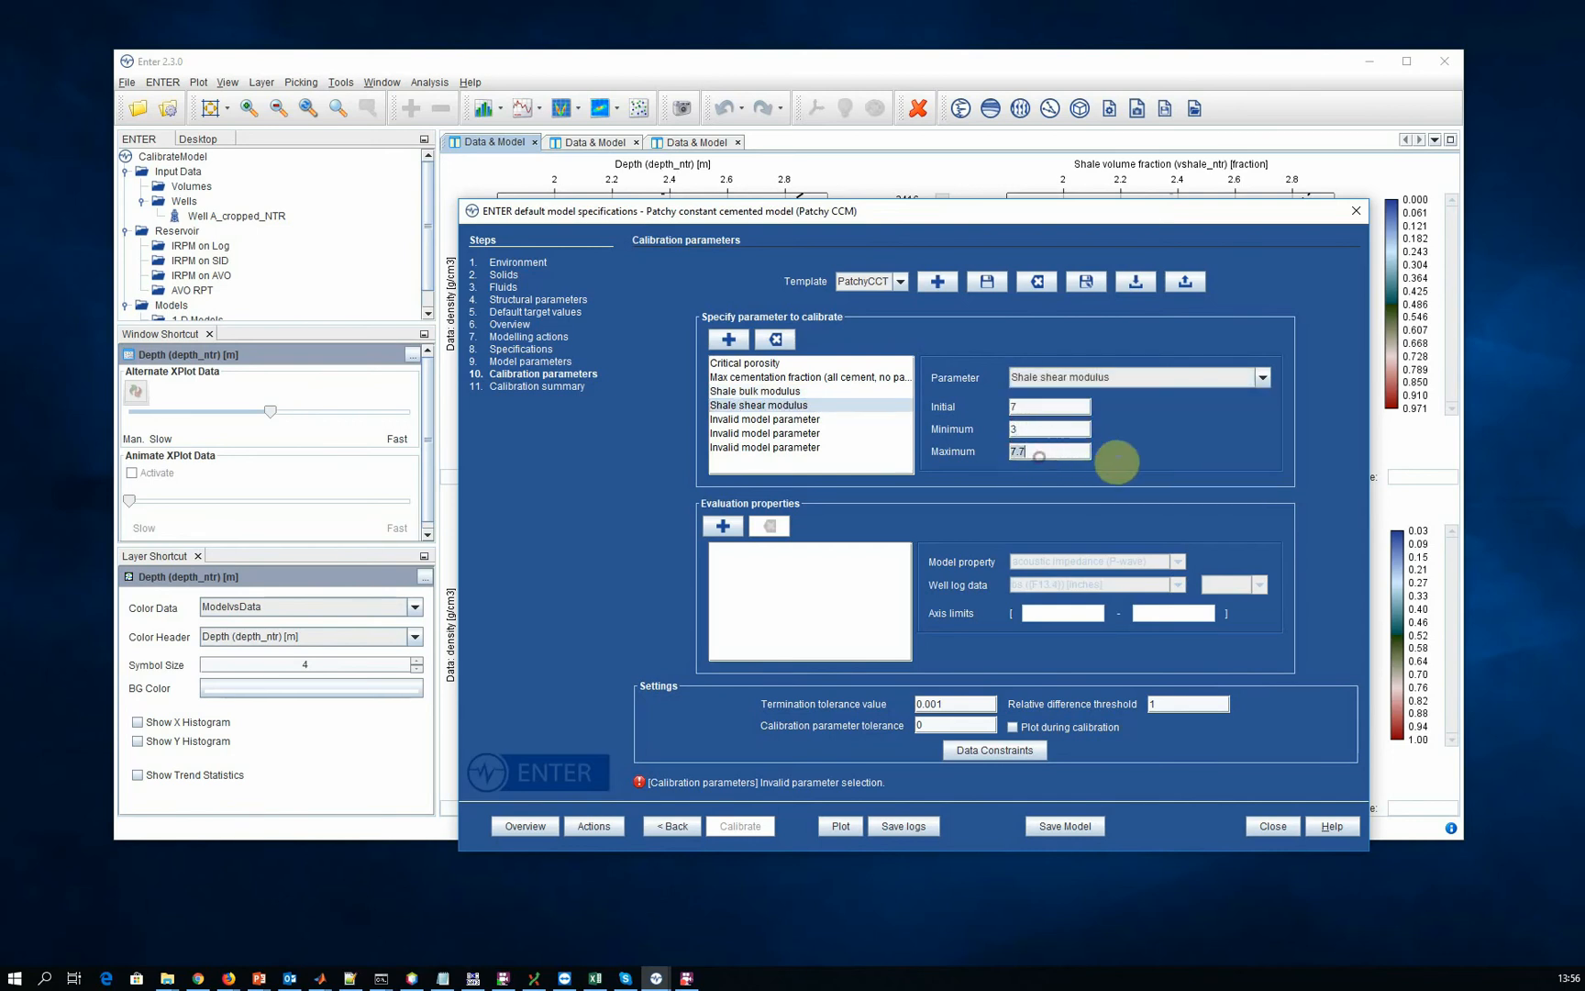
- Assign Shale density to the fifth calibration entry and set its minimum to 2.5
{"action": "left_click", "coordinate": [824, 418]}
{"action": "left_click", "coordinate": [1075, 376]}
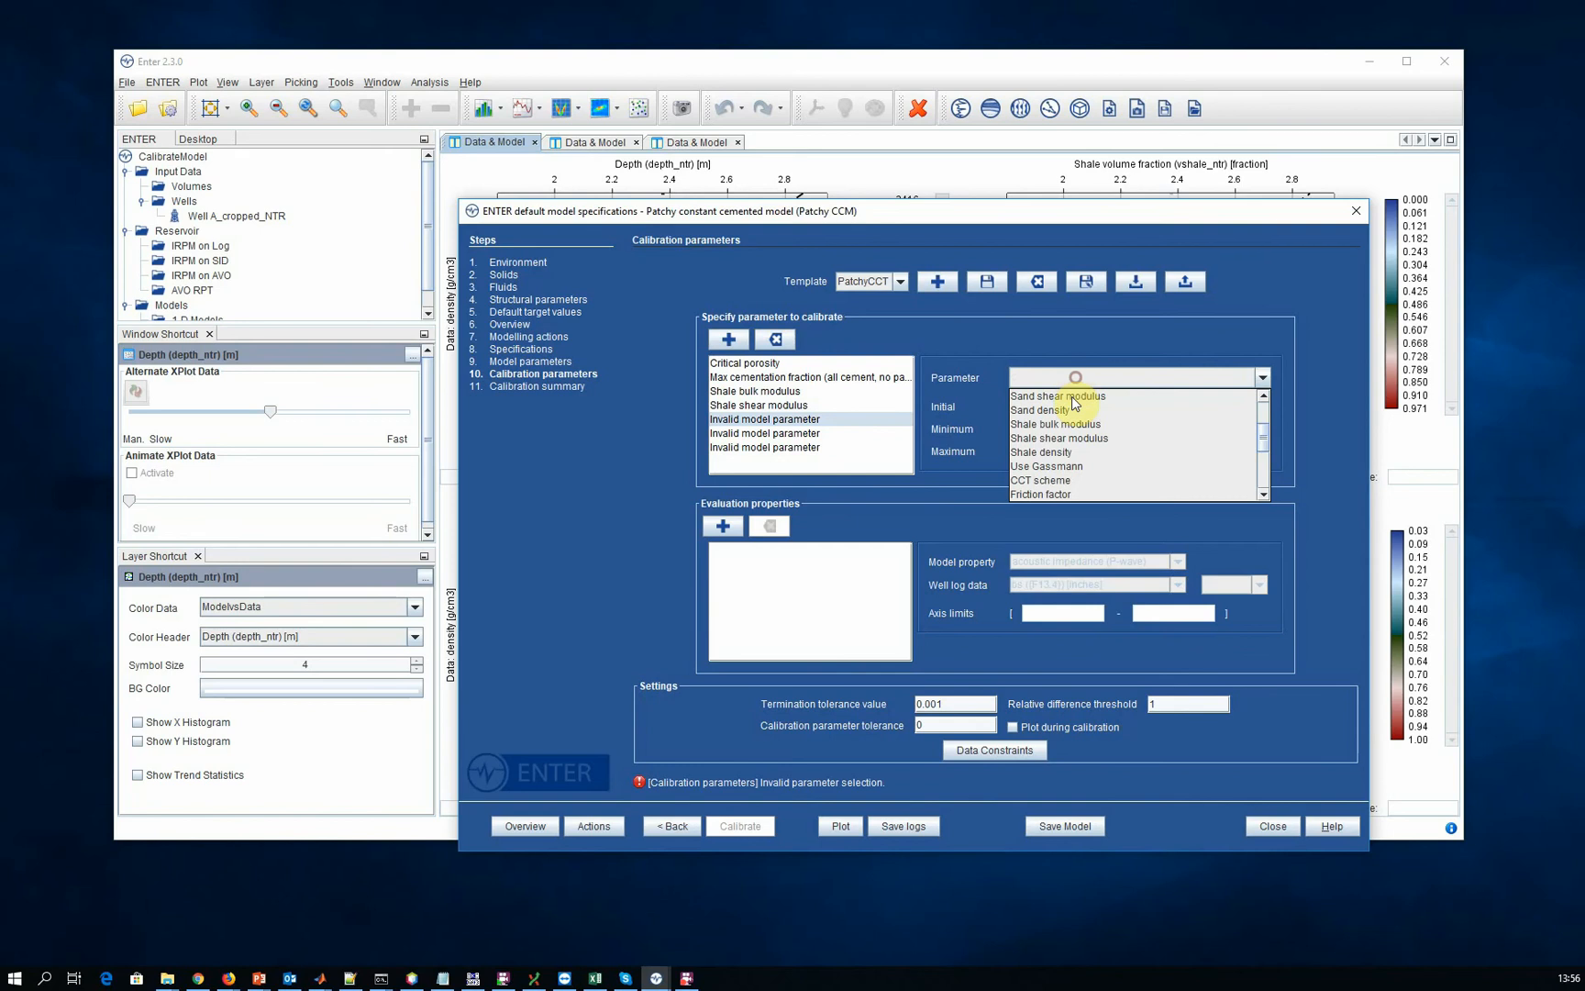
{"action": "left_click", "coordinate": [1073, 454]}
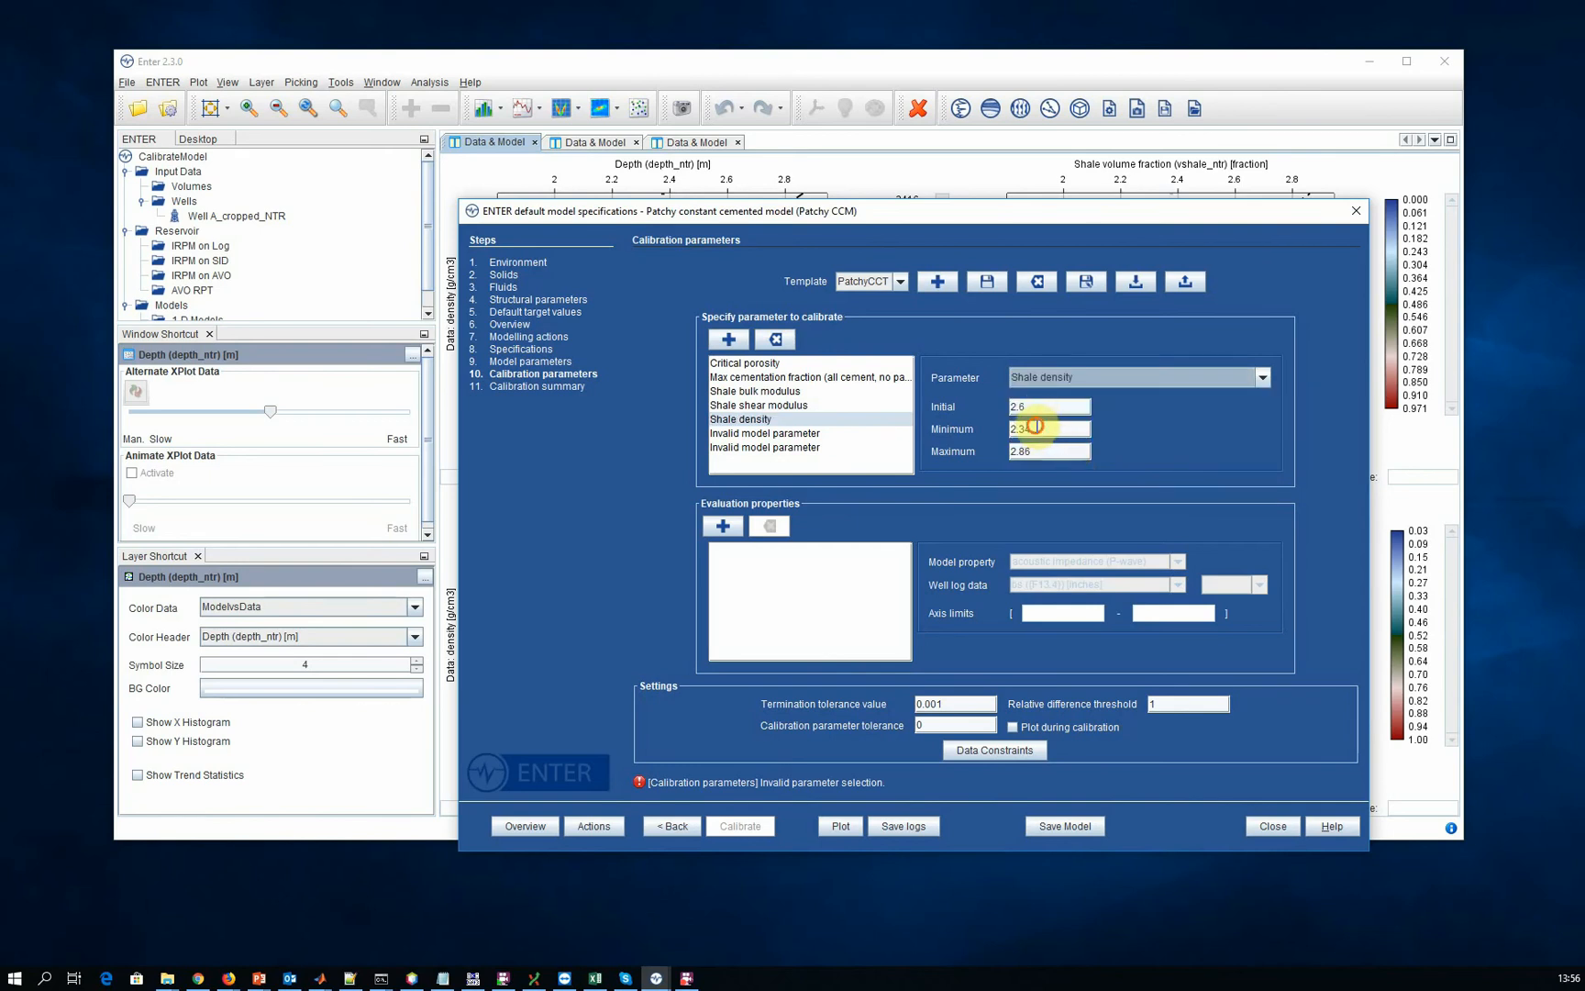
{"action": "double_click", "coordinate": [1090, 429]}
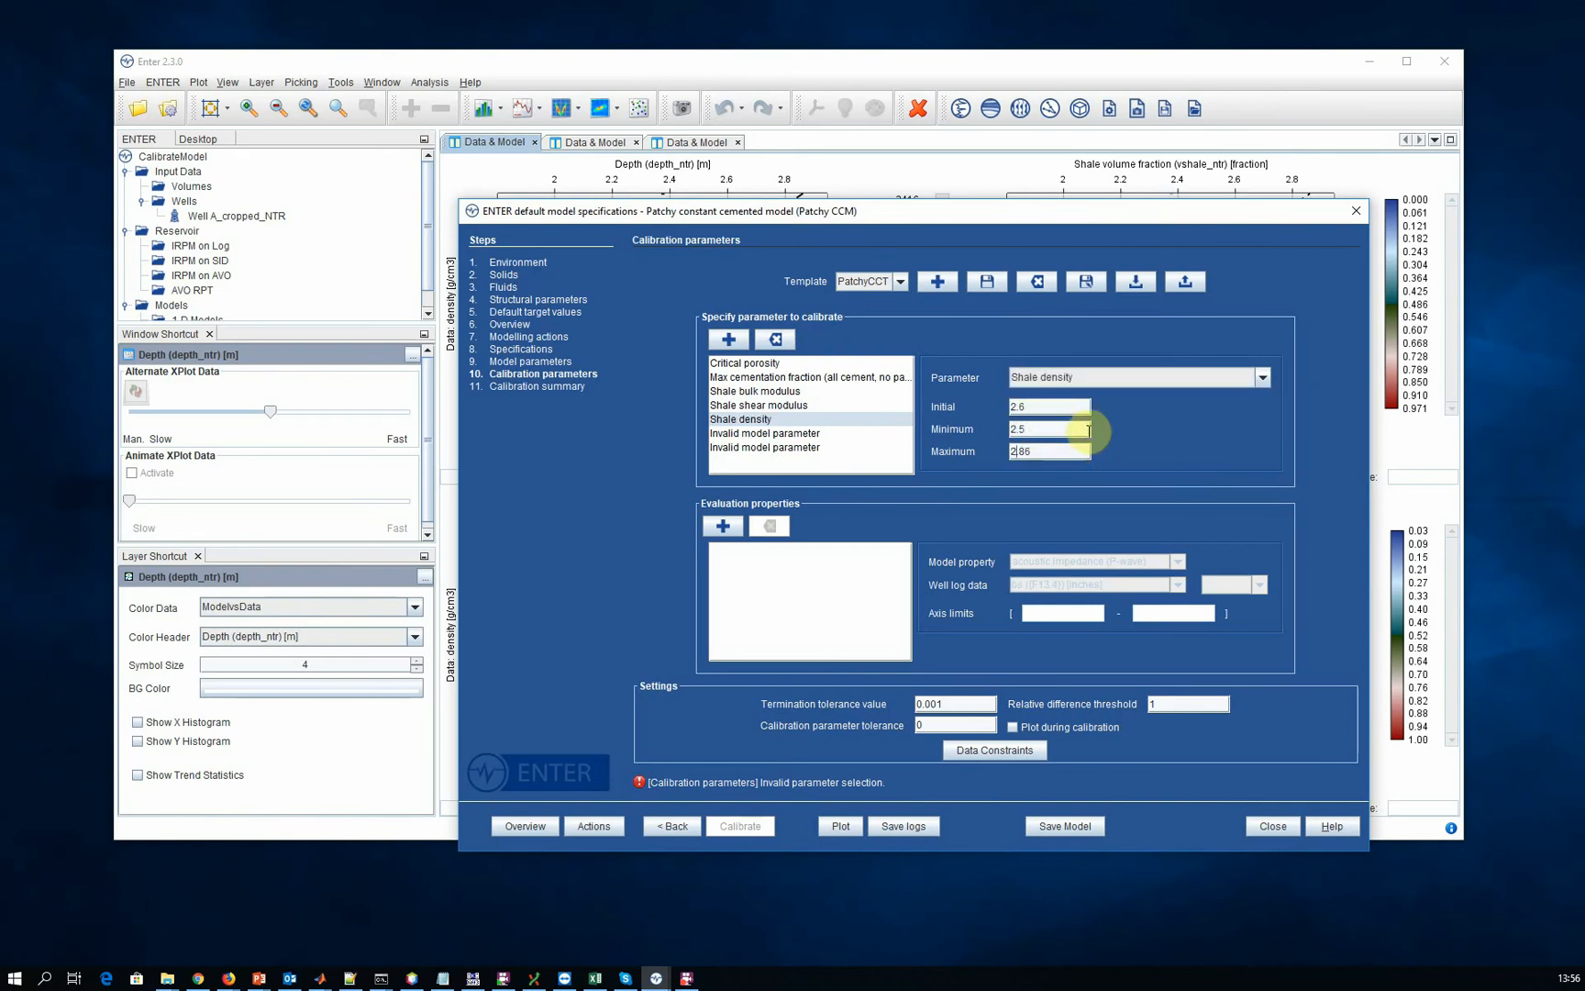
- Assign Friction factor to the sixth calibration entry and set its minimum to 0
{"action": "left_click", "coordinate": [779, 434]}
{"action": "left_click", "coordinate": [1103, 376]}
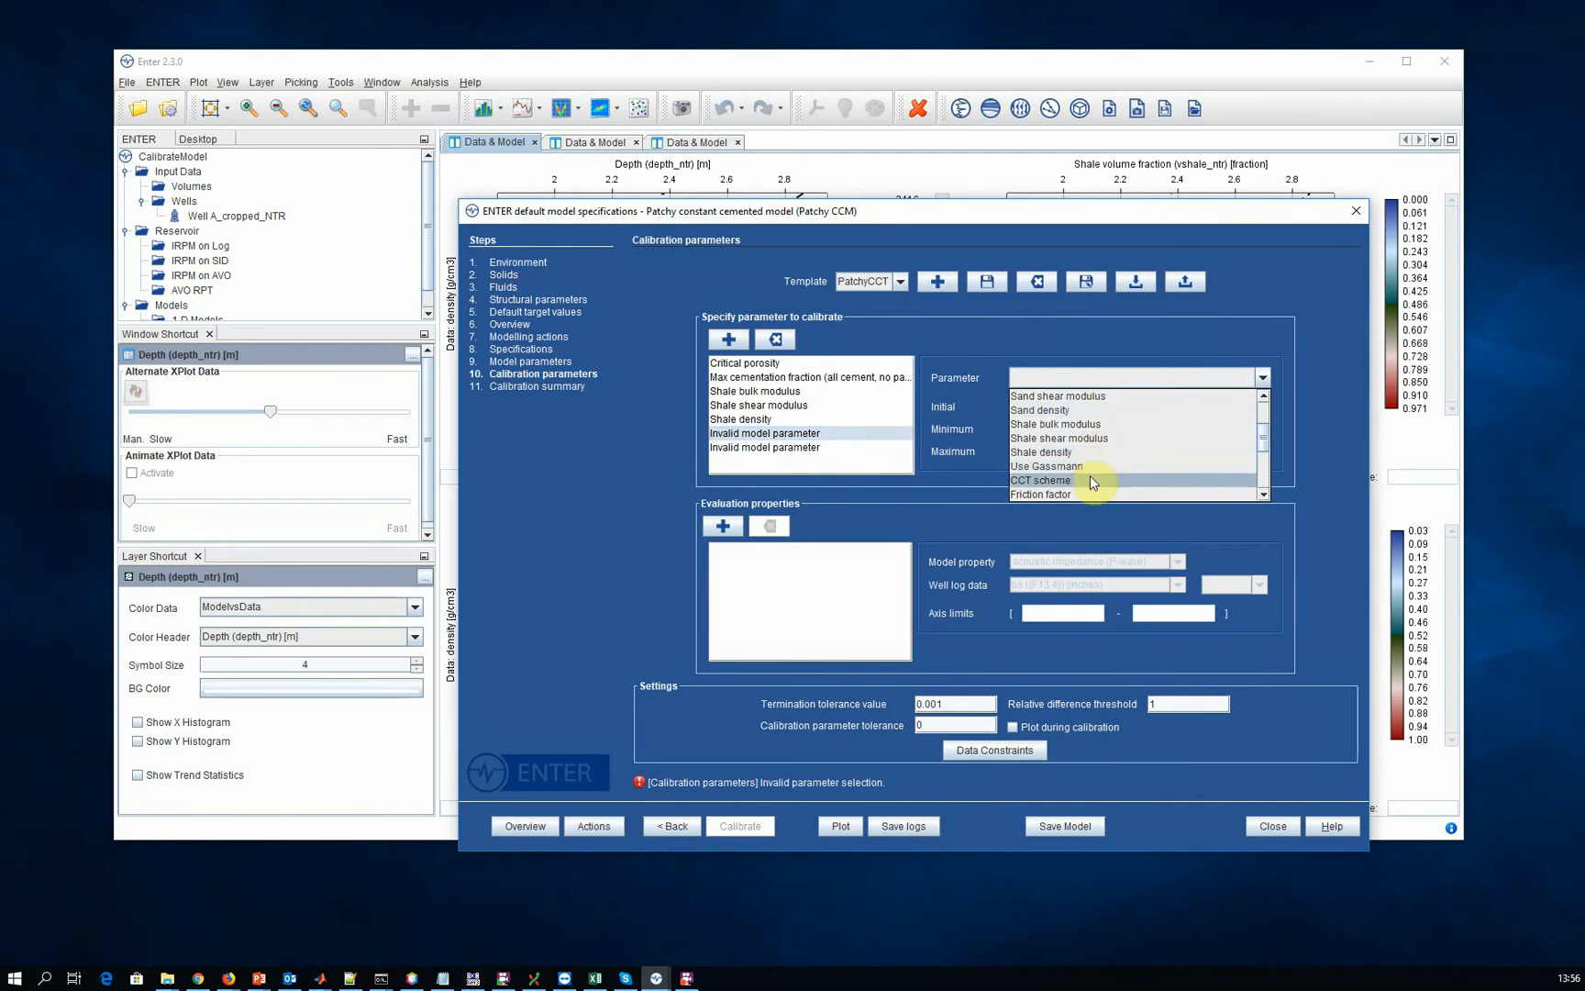
{"action": "scroll", "coordinate": [1090, 483], "scroll_direction": "down", "scroll_amount": 3}
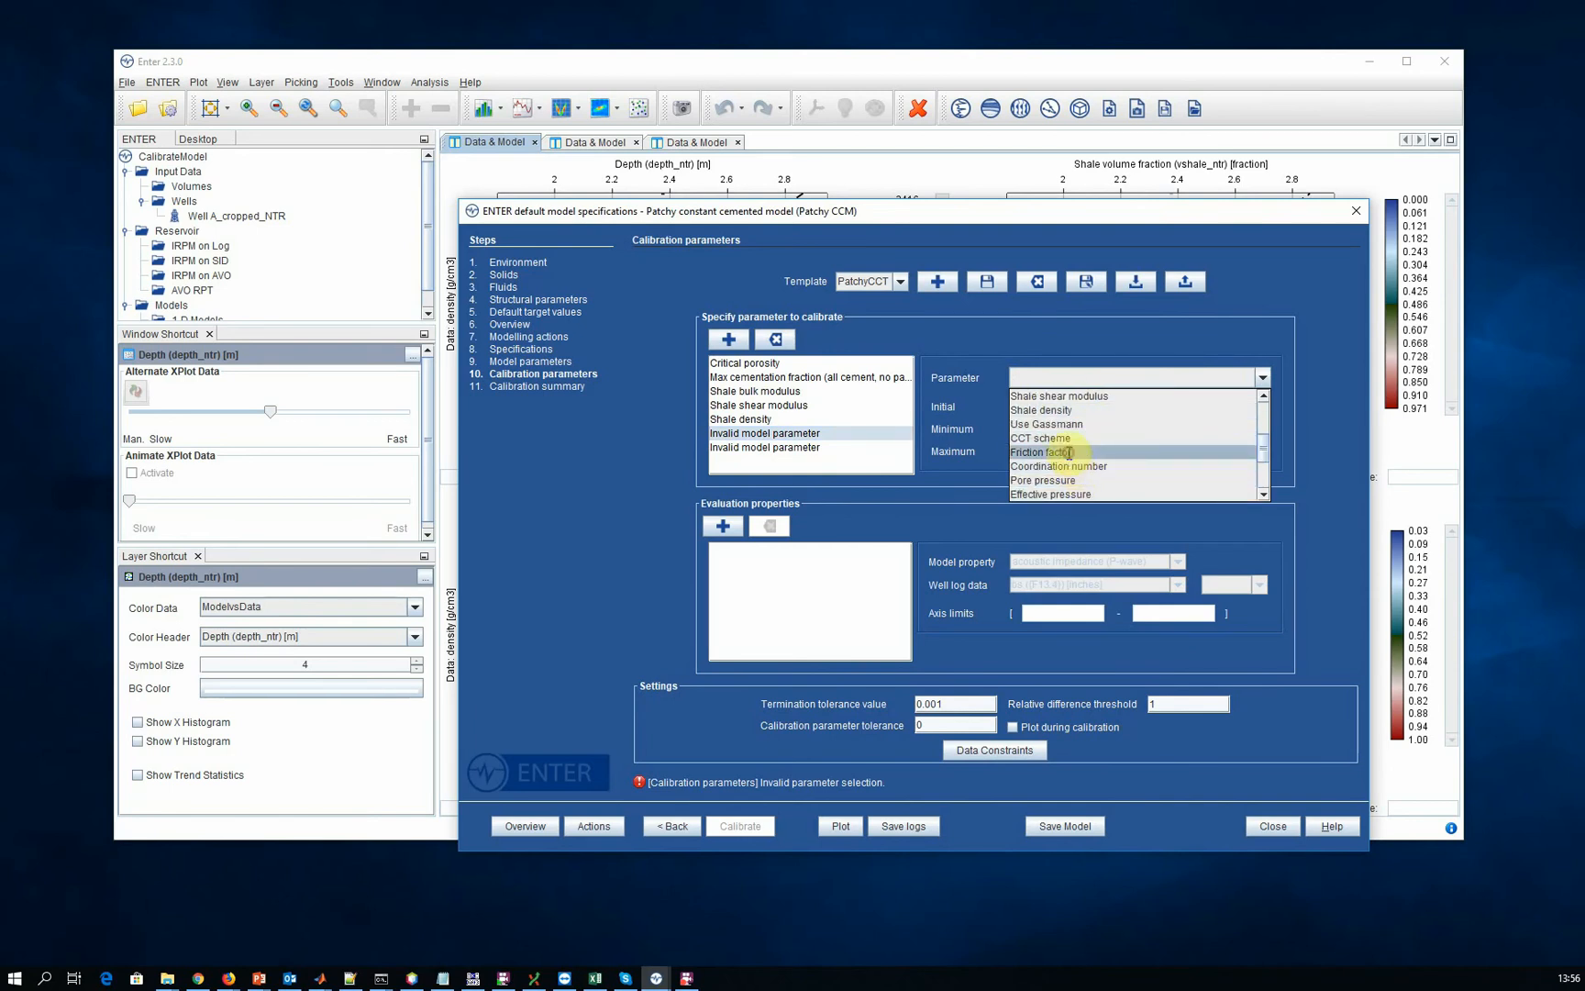
{"action": "left_click", "coordinate": [1069, 452]}
{"action": "left_click", "coordinate": [1033, 428]}
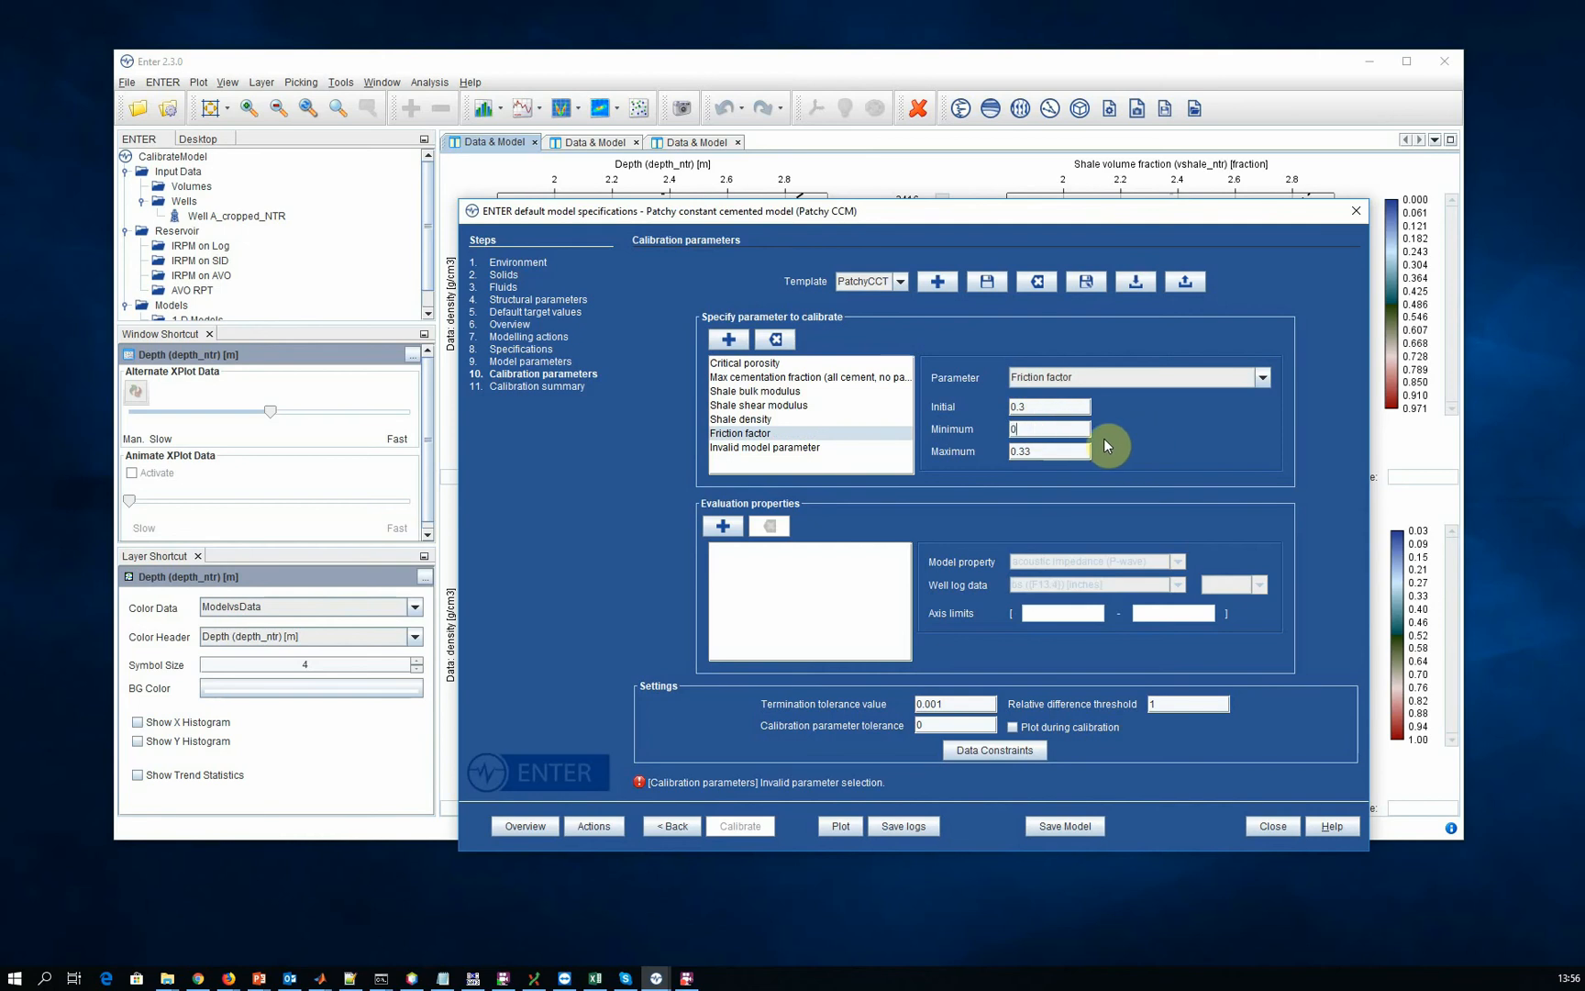
- Assign Patchy cement fraction to the seventh calibration entry, keeping its default range
{"action": "left_click", "coordinate": [805, 447]}
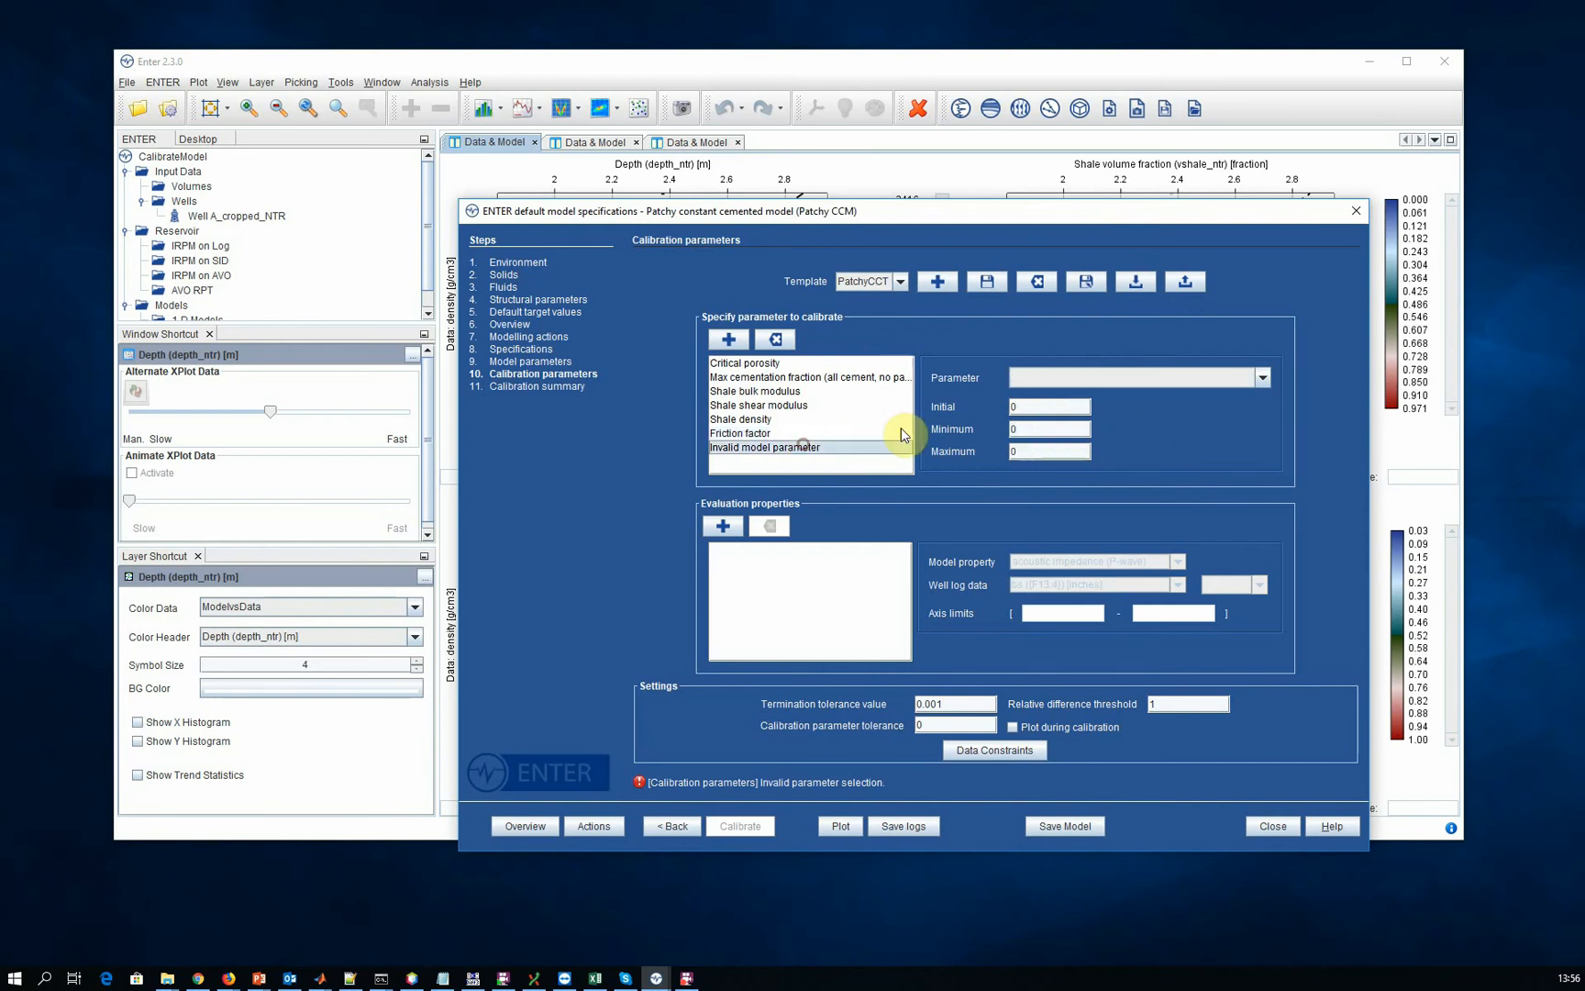
{"action": "left_click", "coordinate": [1035, 378]}
{"action": "scroll", "coordinate": [1055, 431], "scroll_direction": "down", "scroll_amount": 3}
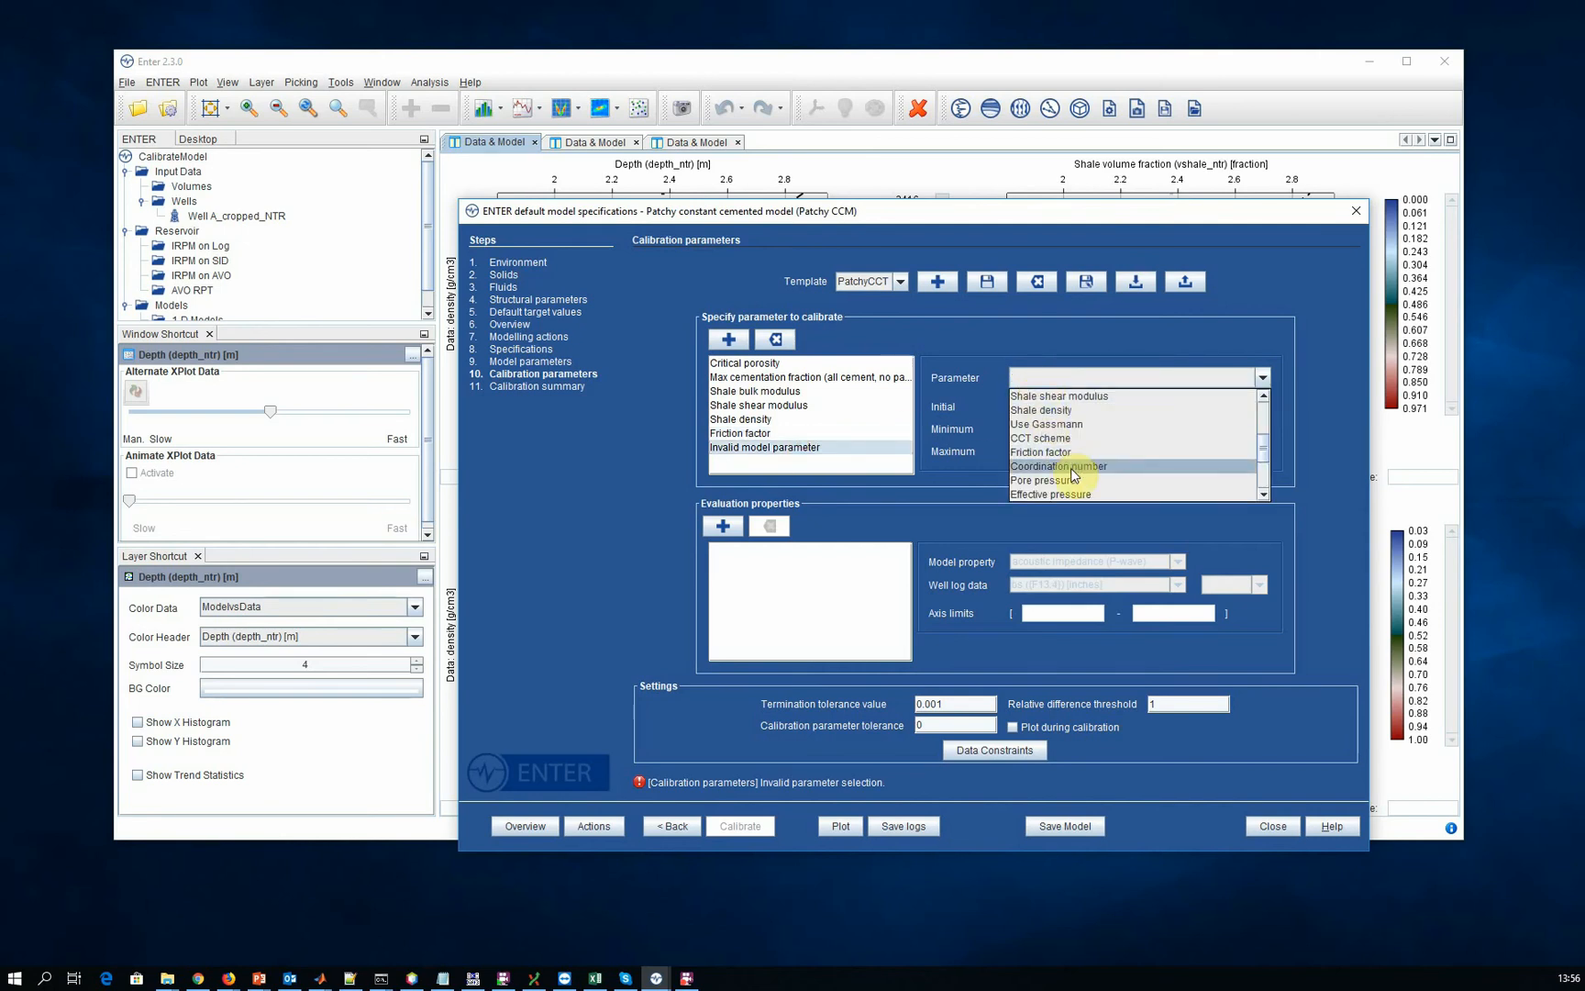
{"action": "scroll", "coordinate": [1075, 475], "scroll_direction": "down", "scroll_amount": 4}
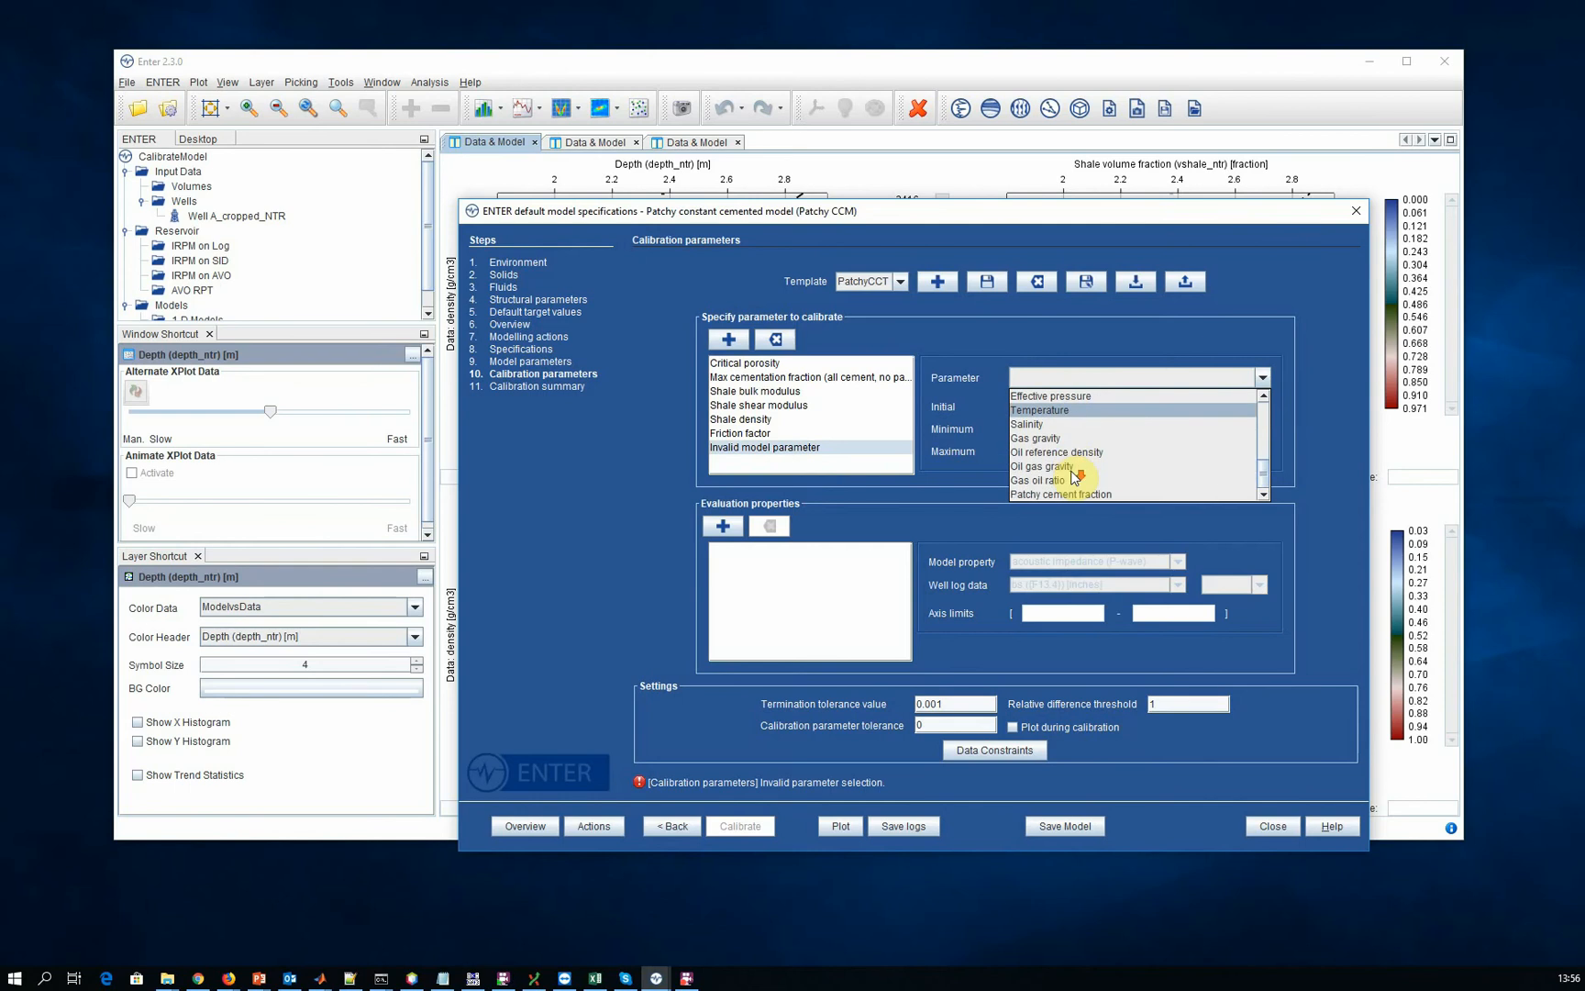
{"action": "left_click", "coordinate": [1053, 493]}
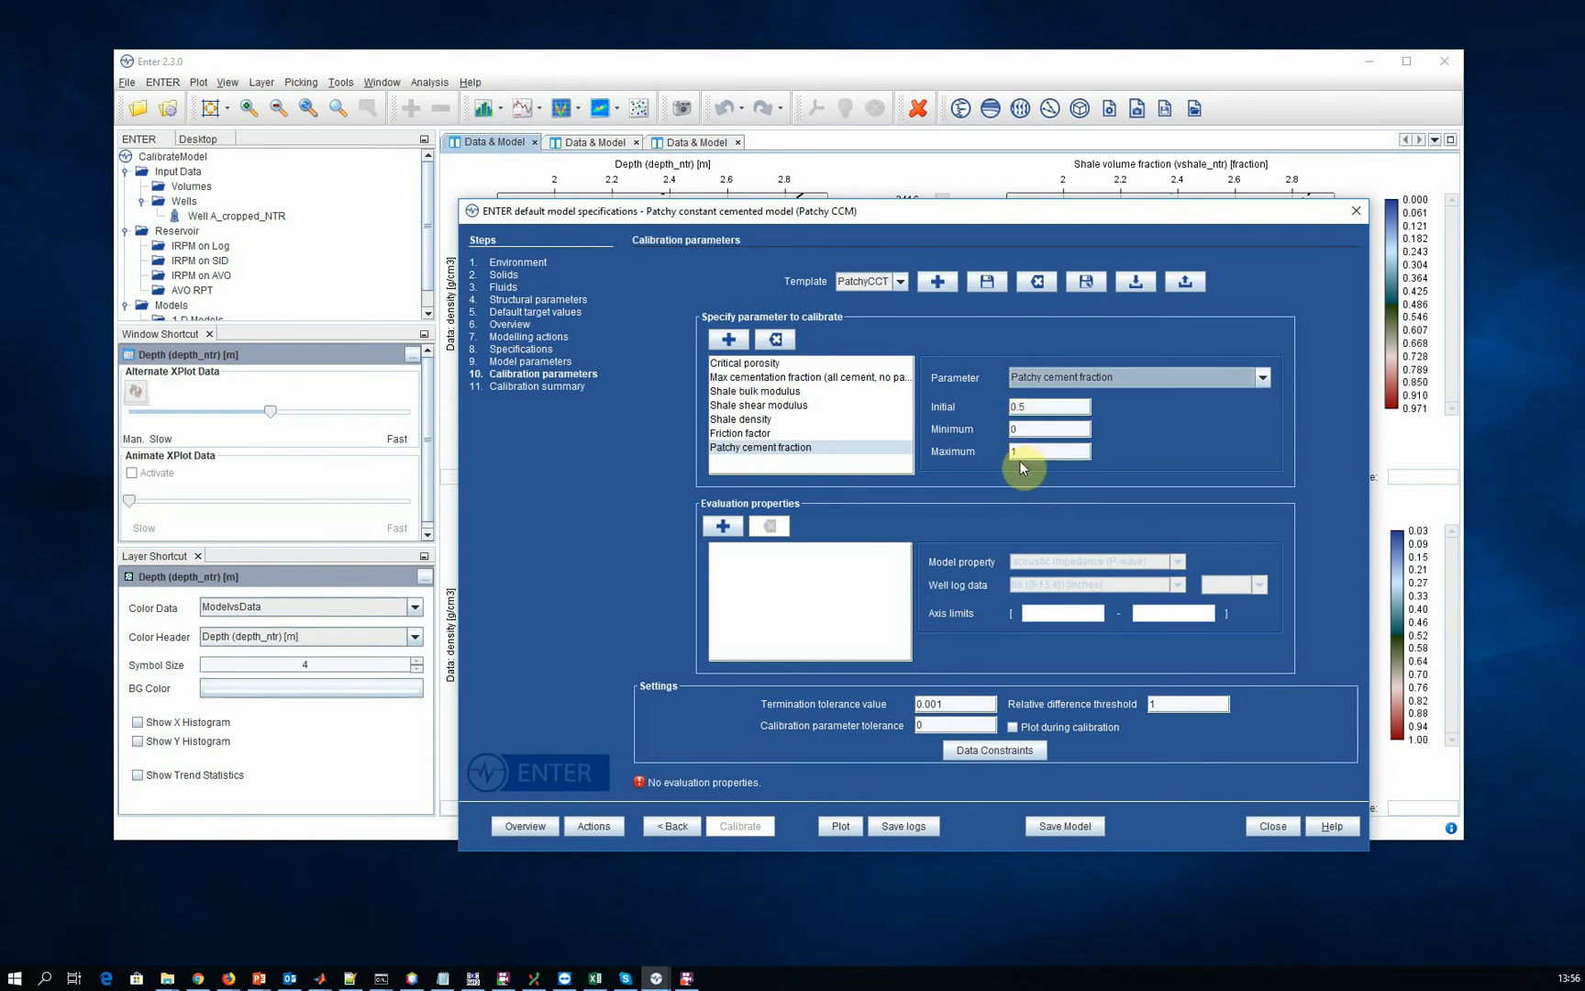
- Add three evaluation properties and set the first to density with axis limits 2 to 3
{"action": "triple_click", "coordinate": [723, 525]}
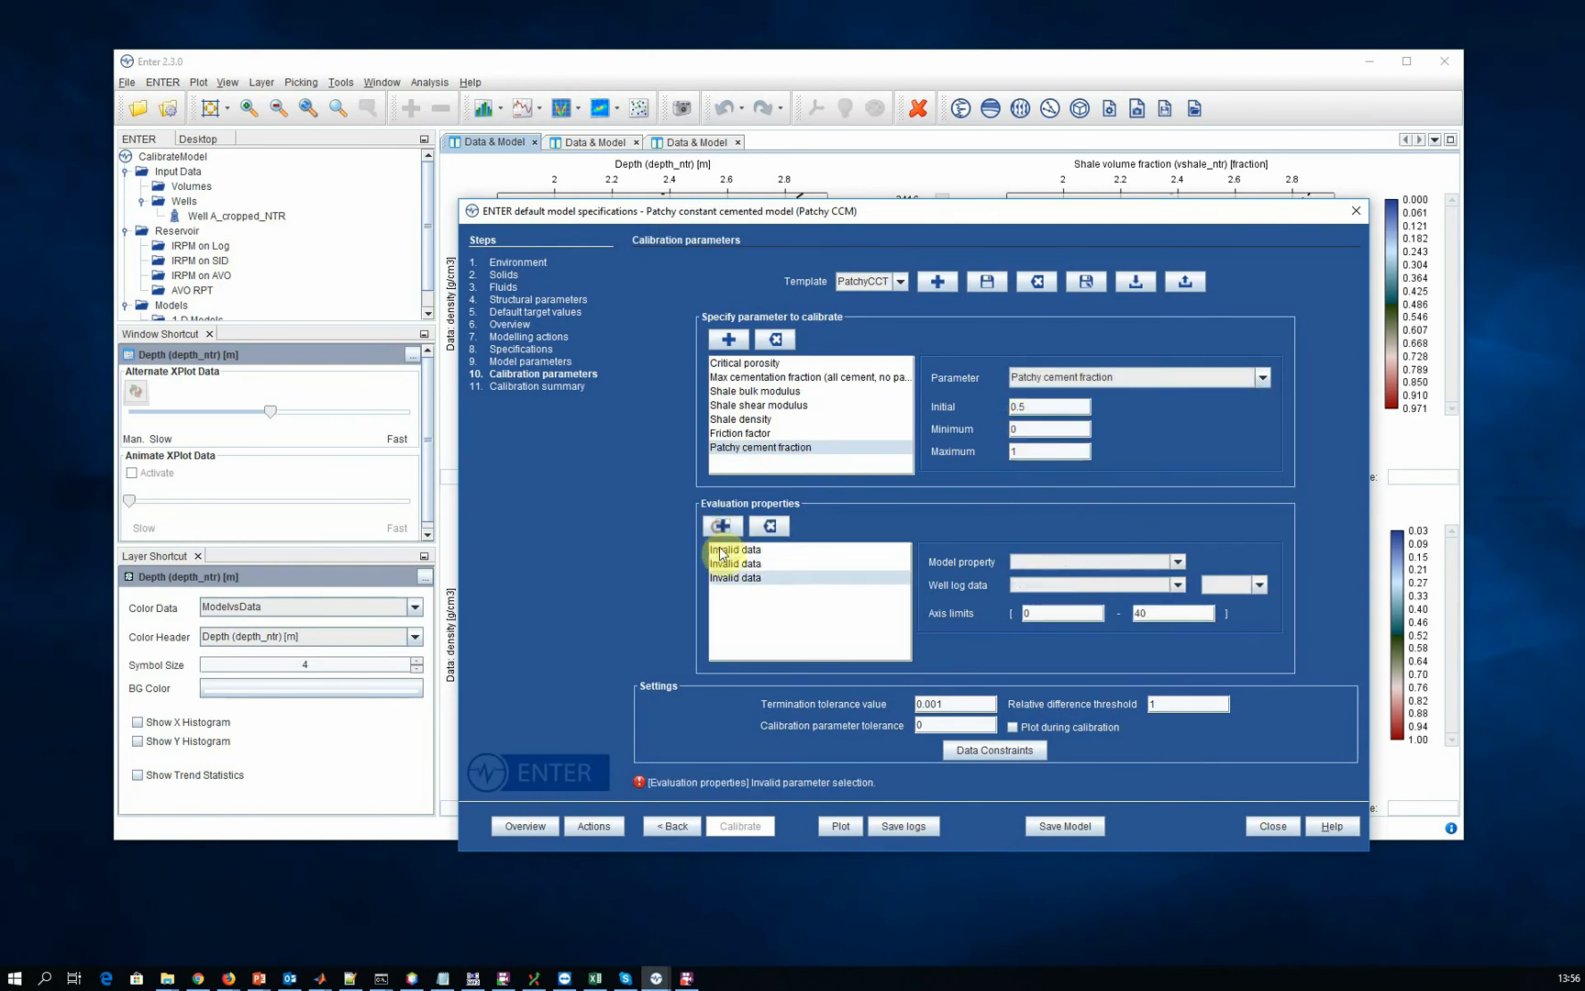
{"action": "left_click", "coordinate": [1051, 571]}
{"action": "left_click", "coordinate": [1042, 639]}
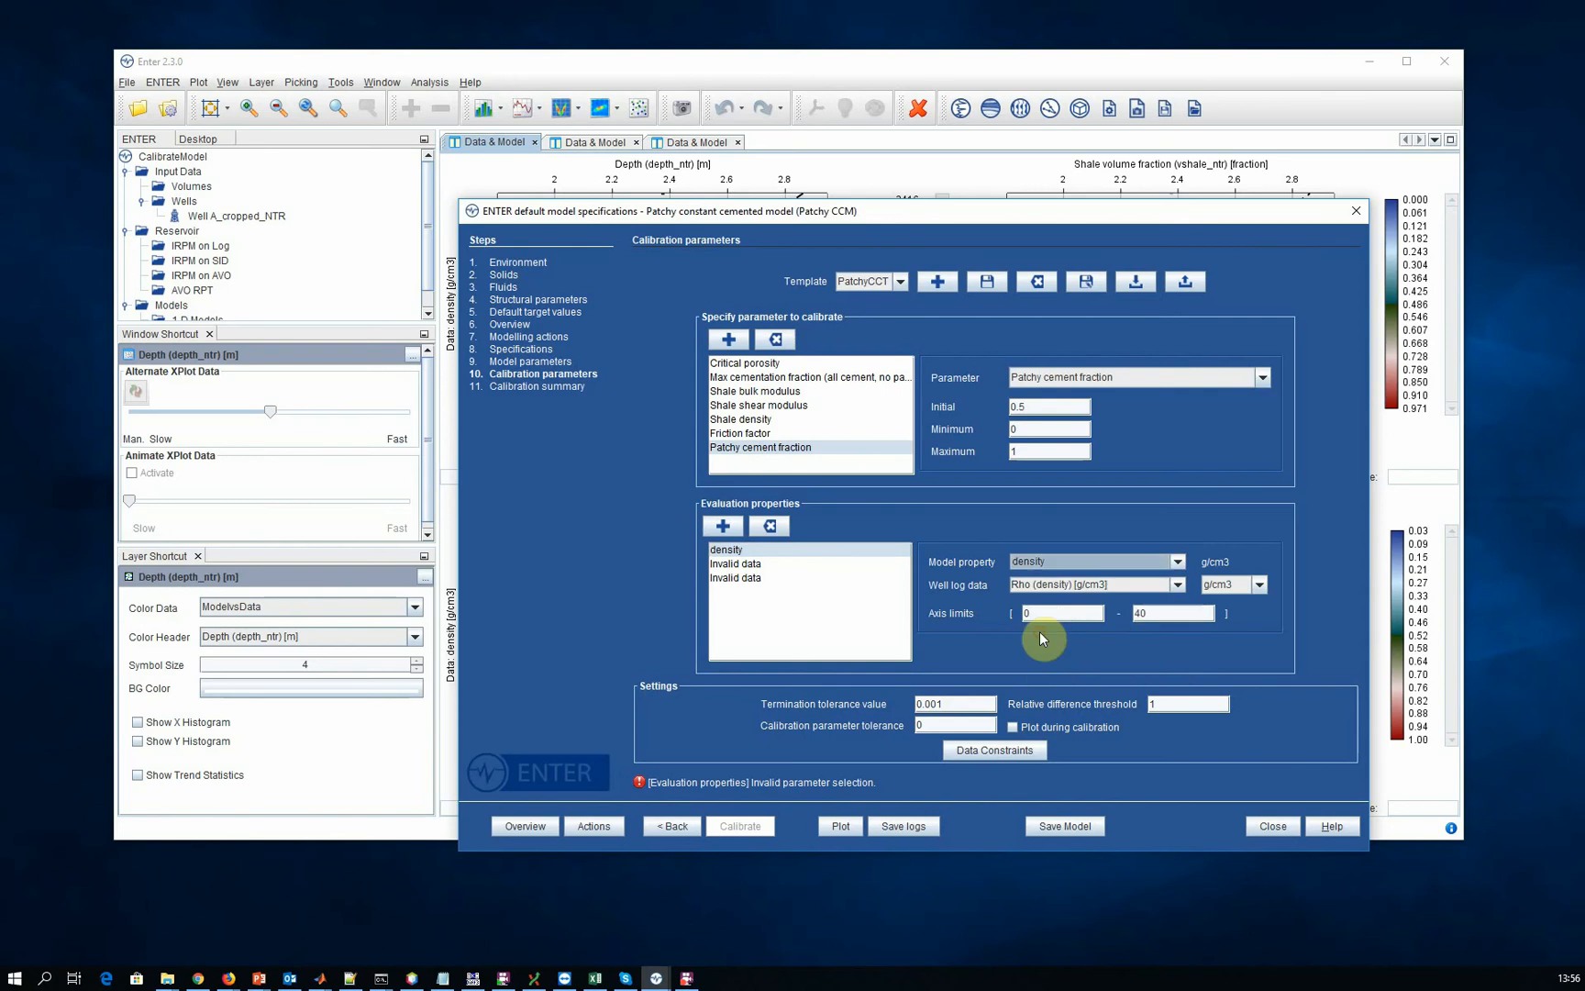
{"action": "double_click", "coordinate": [1050, 610]}
{"action": "type", "text": "2"}
{"action": "double_click", "coordinate": [1153, 614]}
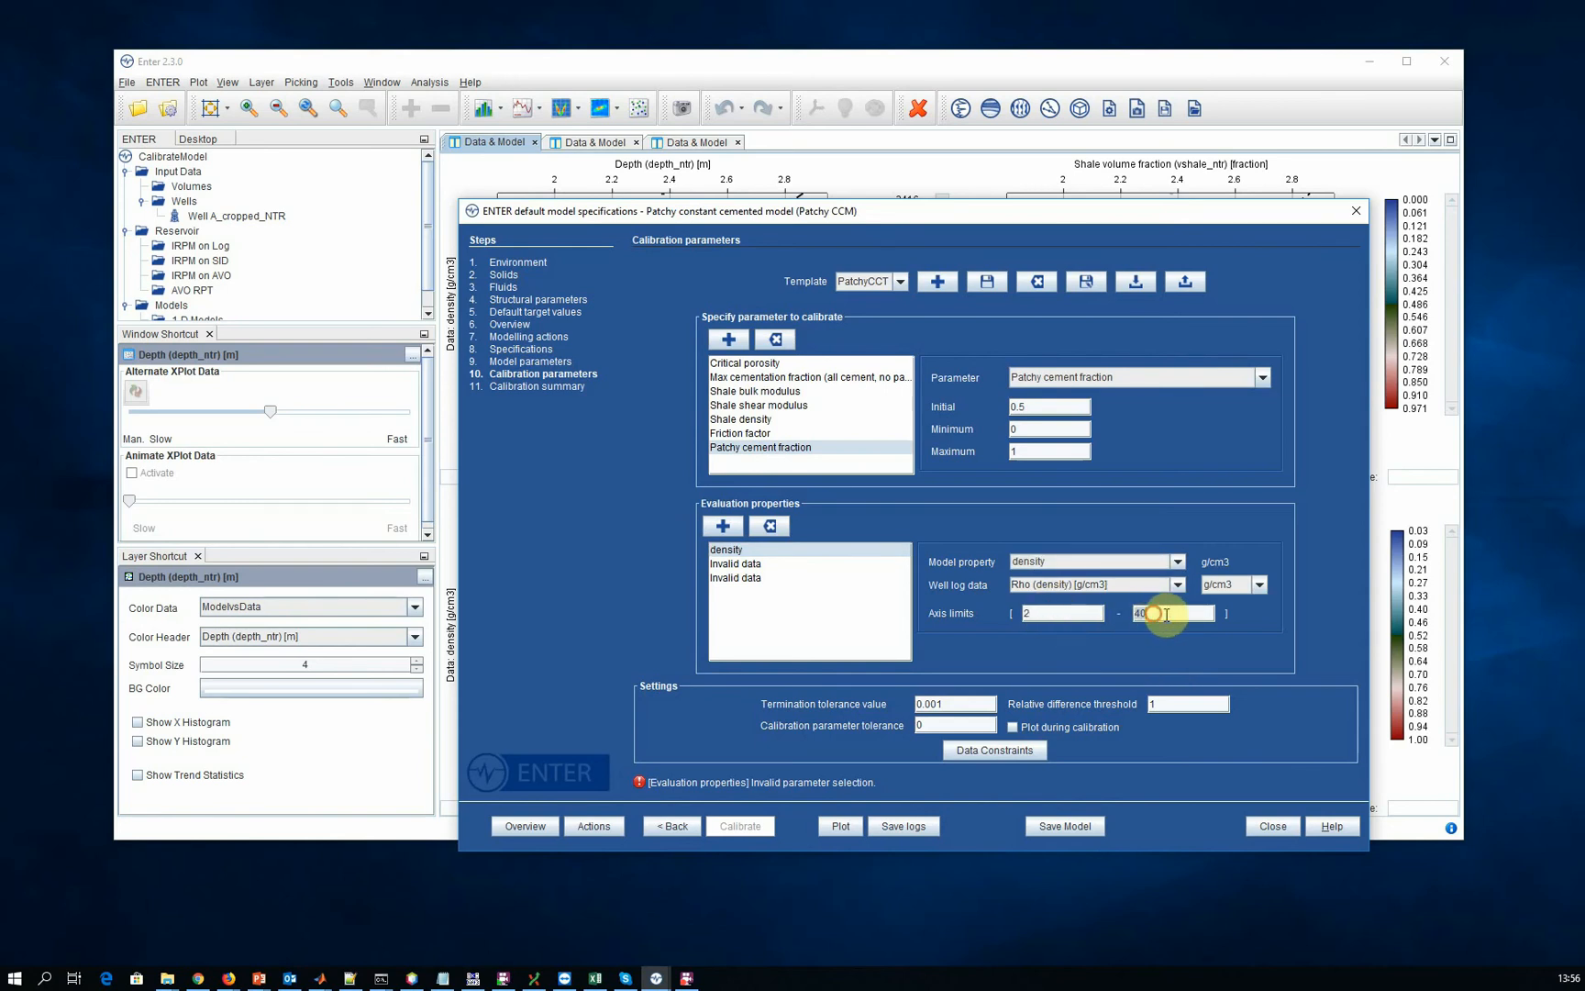
{"action": "type", "text": "3"}
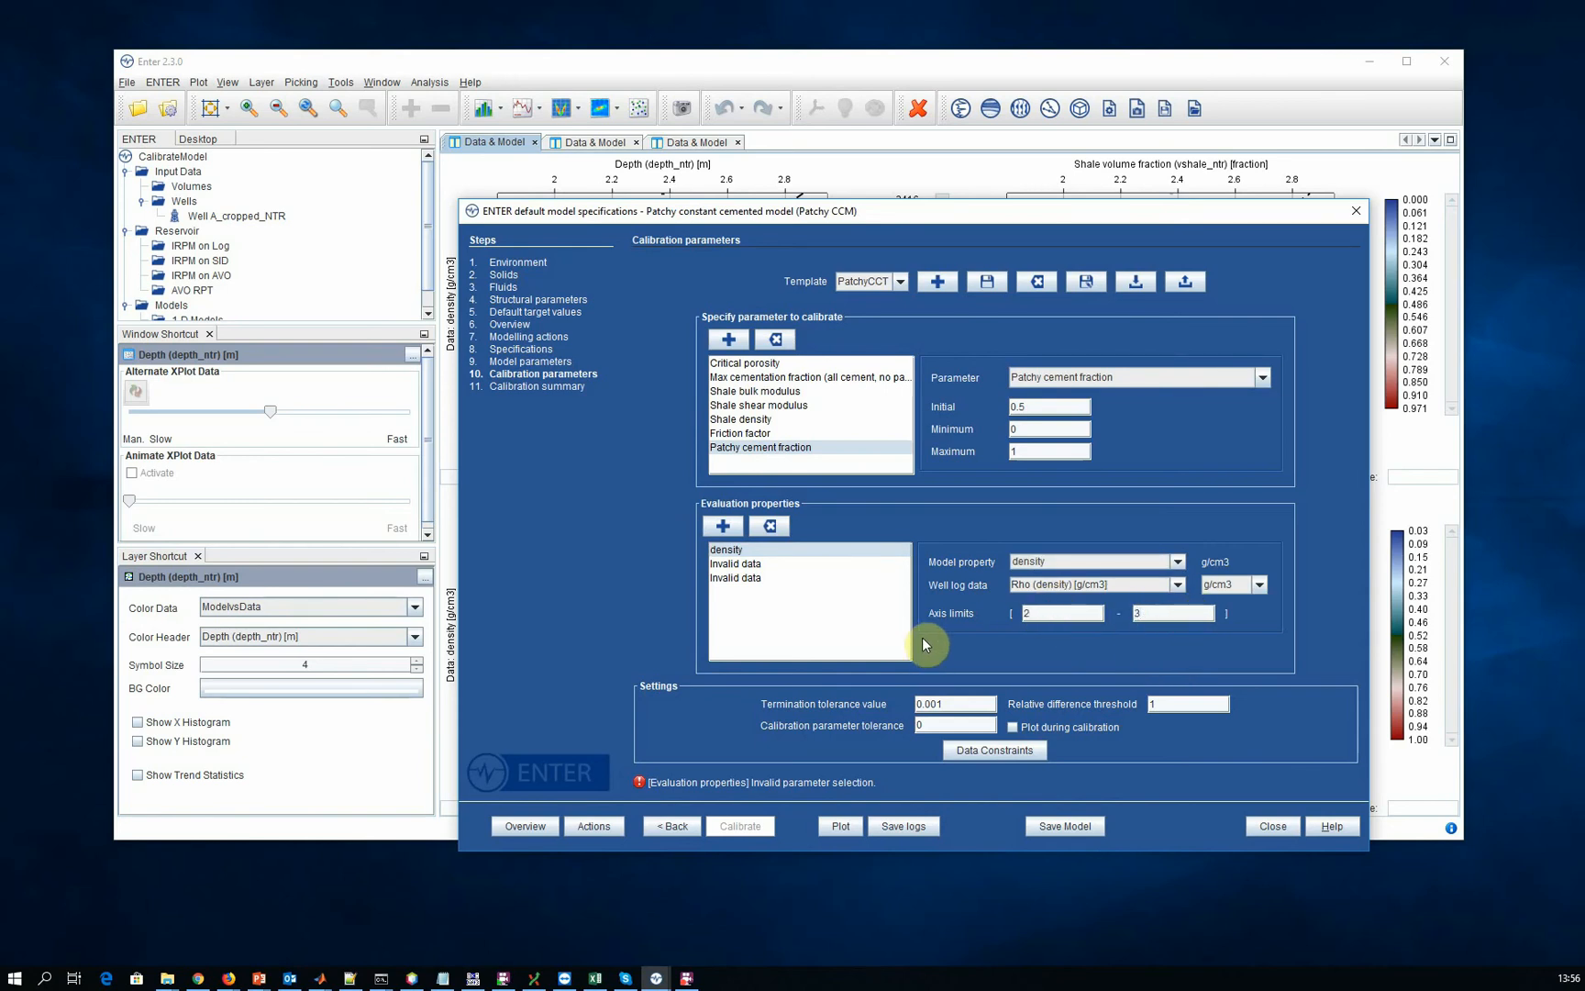
- Set the second evaluation property to bulk modulus with an upper axis limit of 50
{"action": "left_click", "coordinate": [793, 564]}
{"action": "left_click", "coordinate": [1059, 562]}
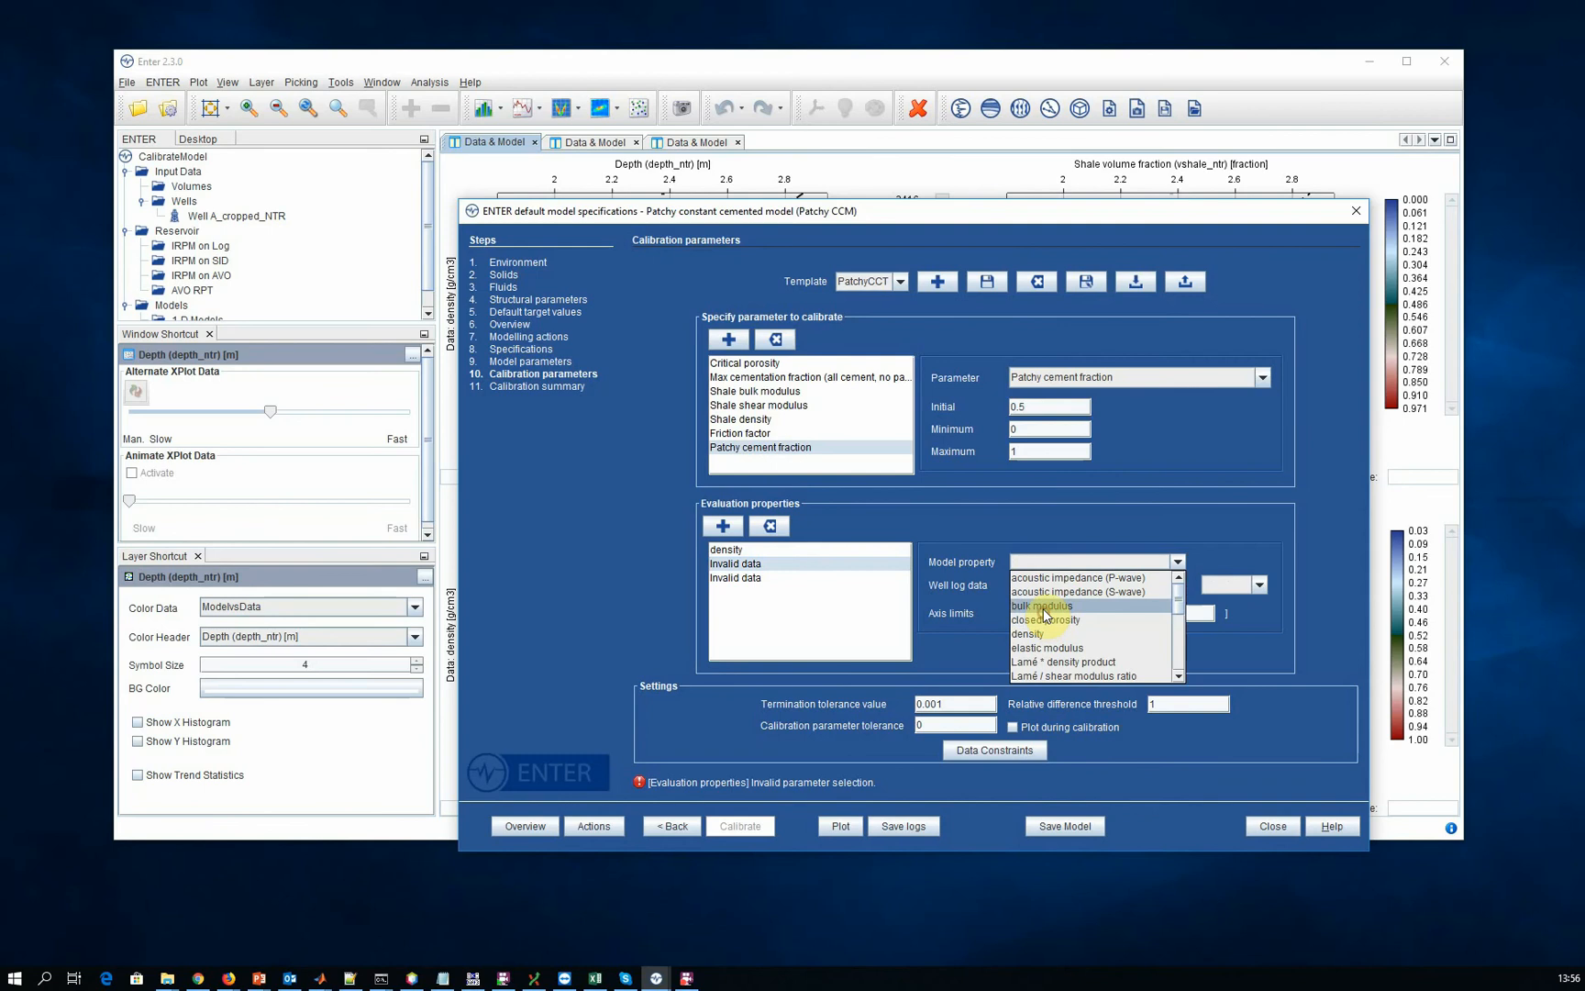
{"action": "left_click", "coordinate": [1050, 606]}
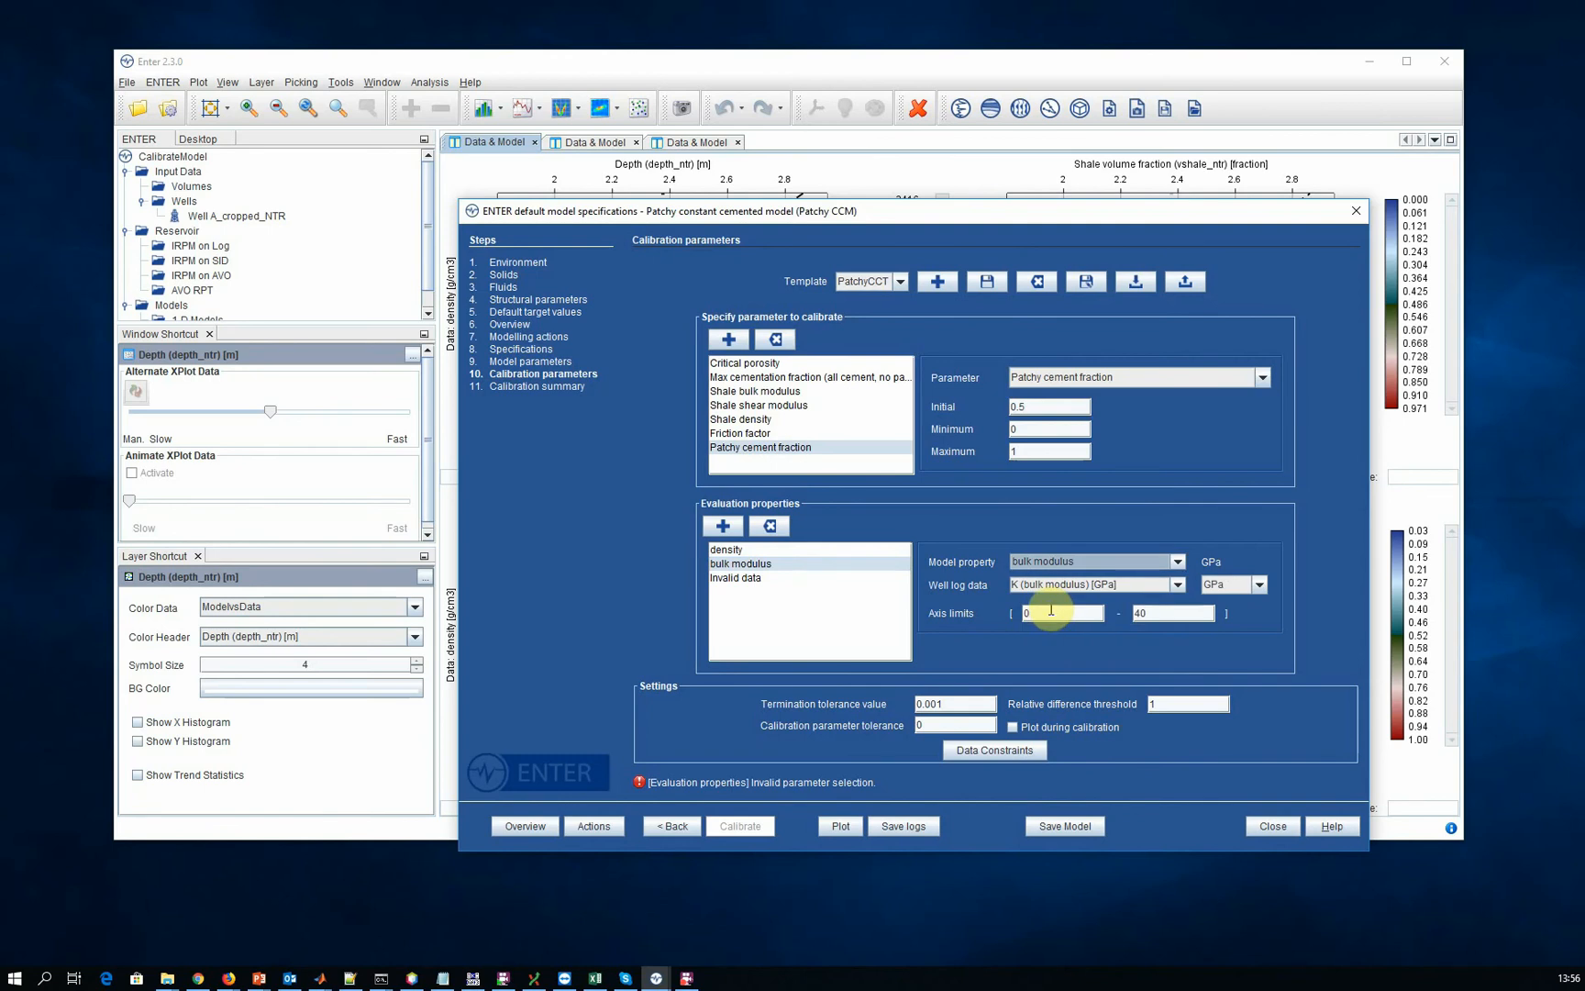
{"action": "double_click", "coordinate": [1154, 613]}
{"action": "type", "text": "50"}
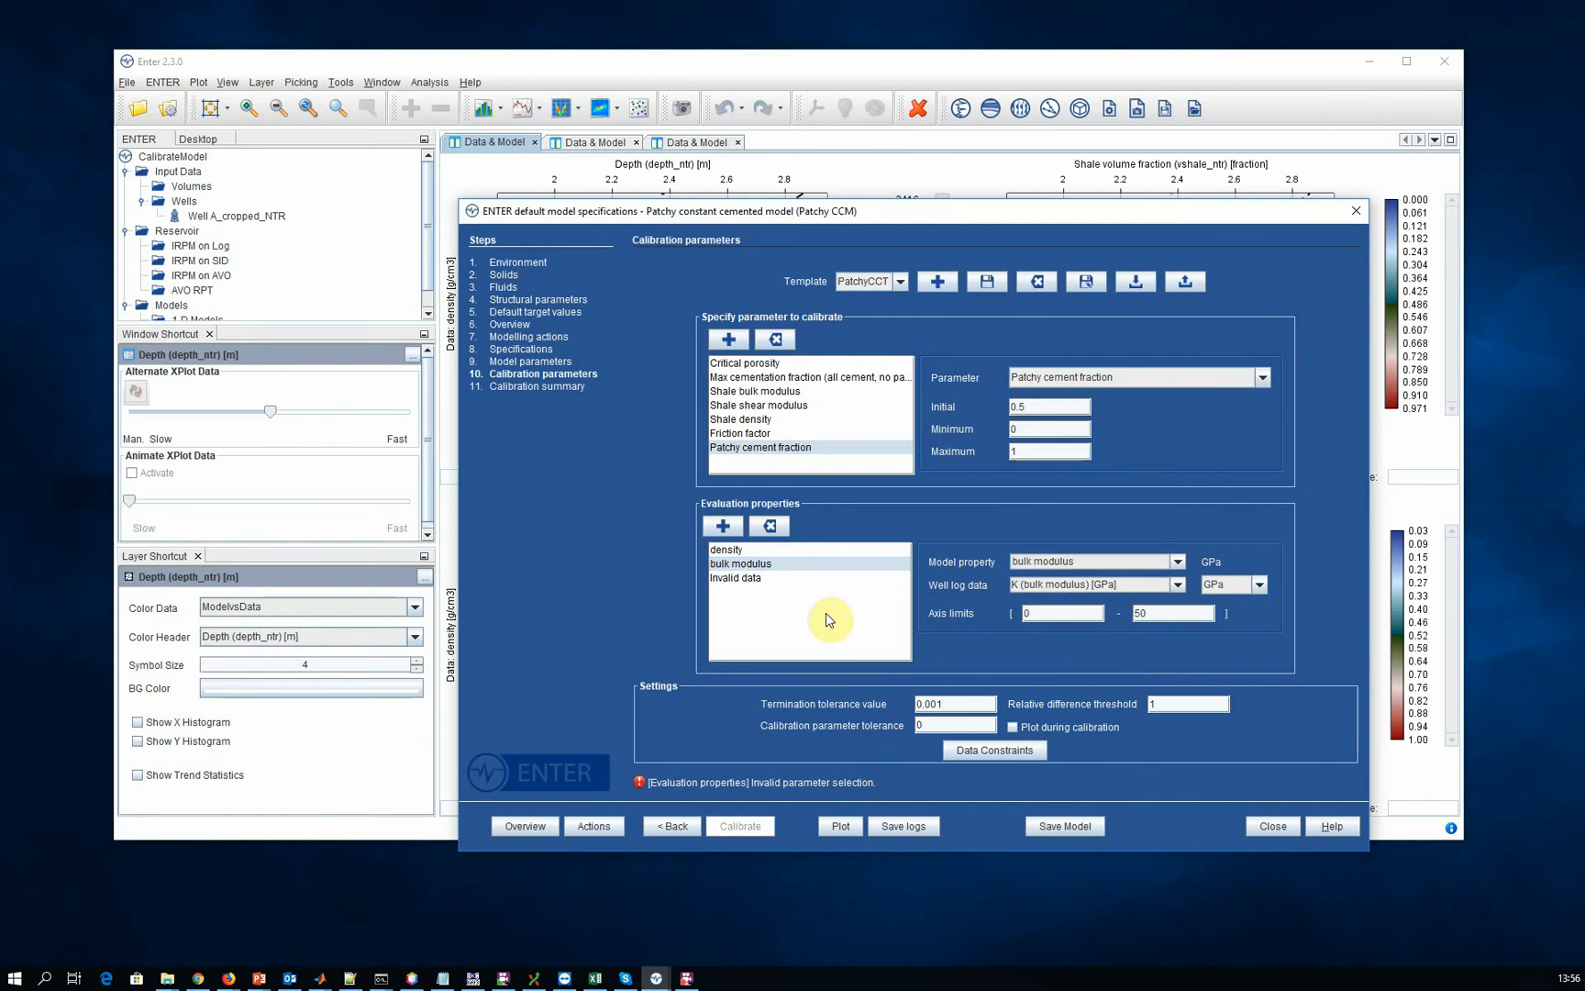
- Set the third evaluation property to shear modulus with an upper axis limit of 50
{"action": "left_click", "coordinate": [766, 578]}
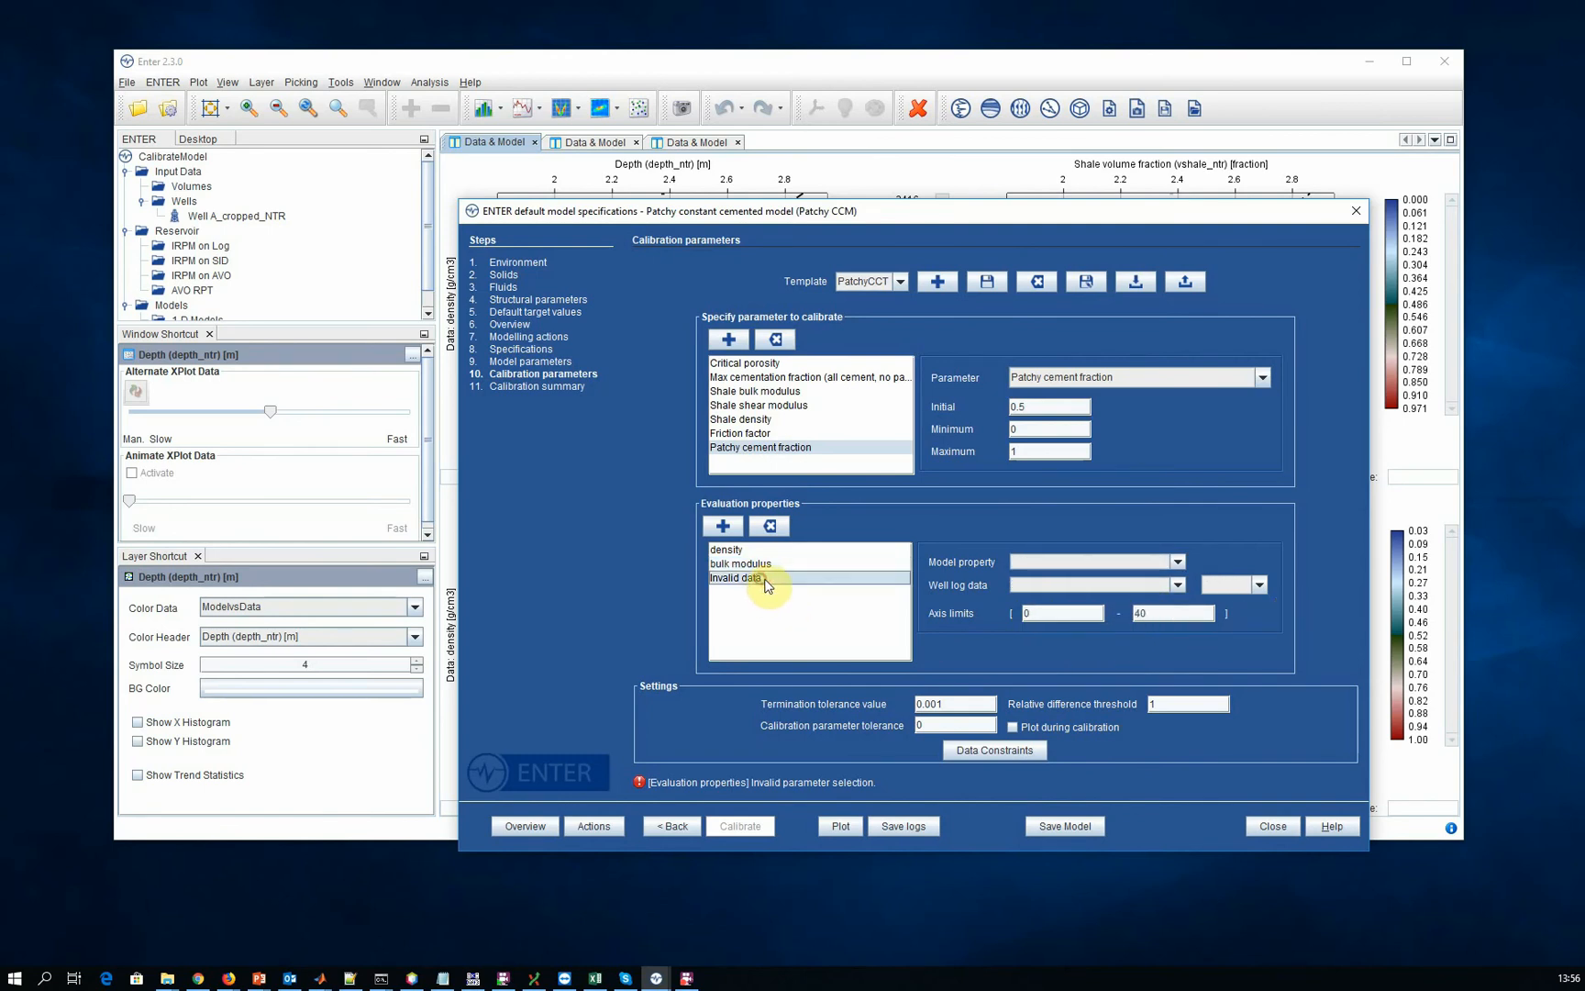
{"action": "left_click", "coordinate": [1097, 563]}
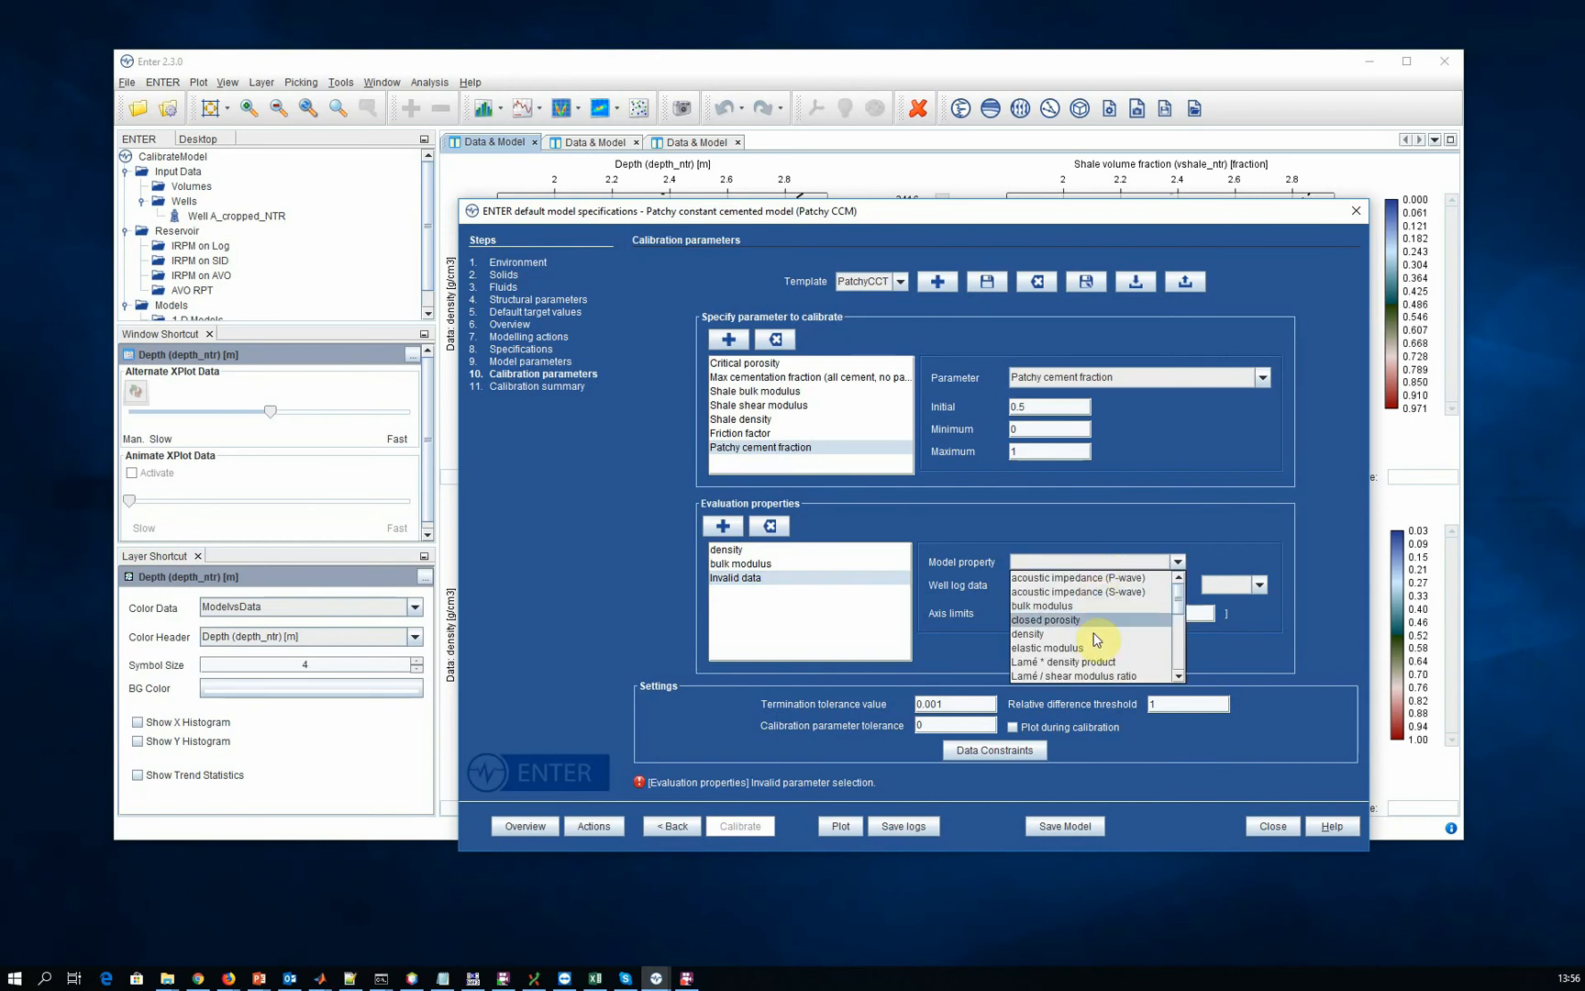
{"action": "scroll", "coordinate": [1094, 642], "scroll_direction": "down", "scroll_amount": 3}
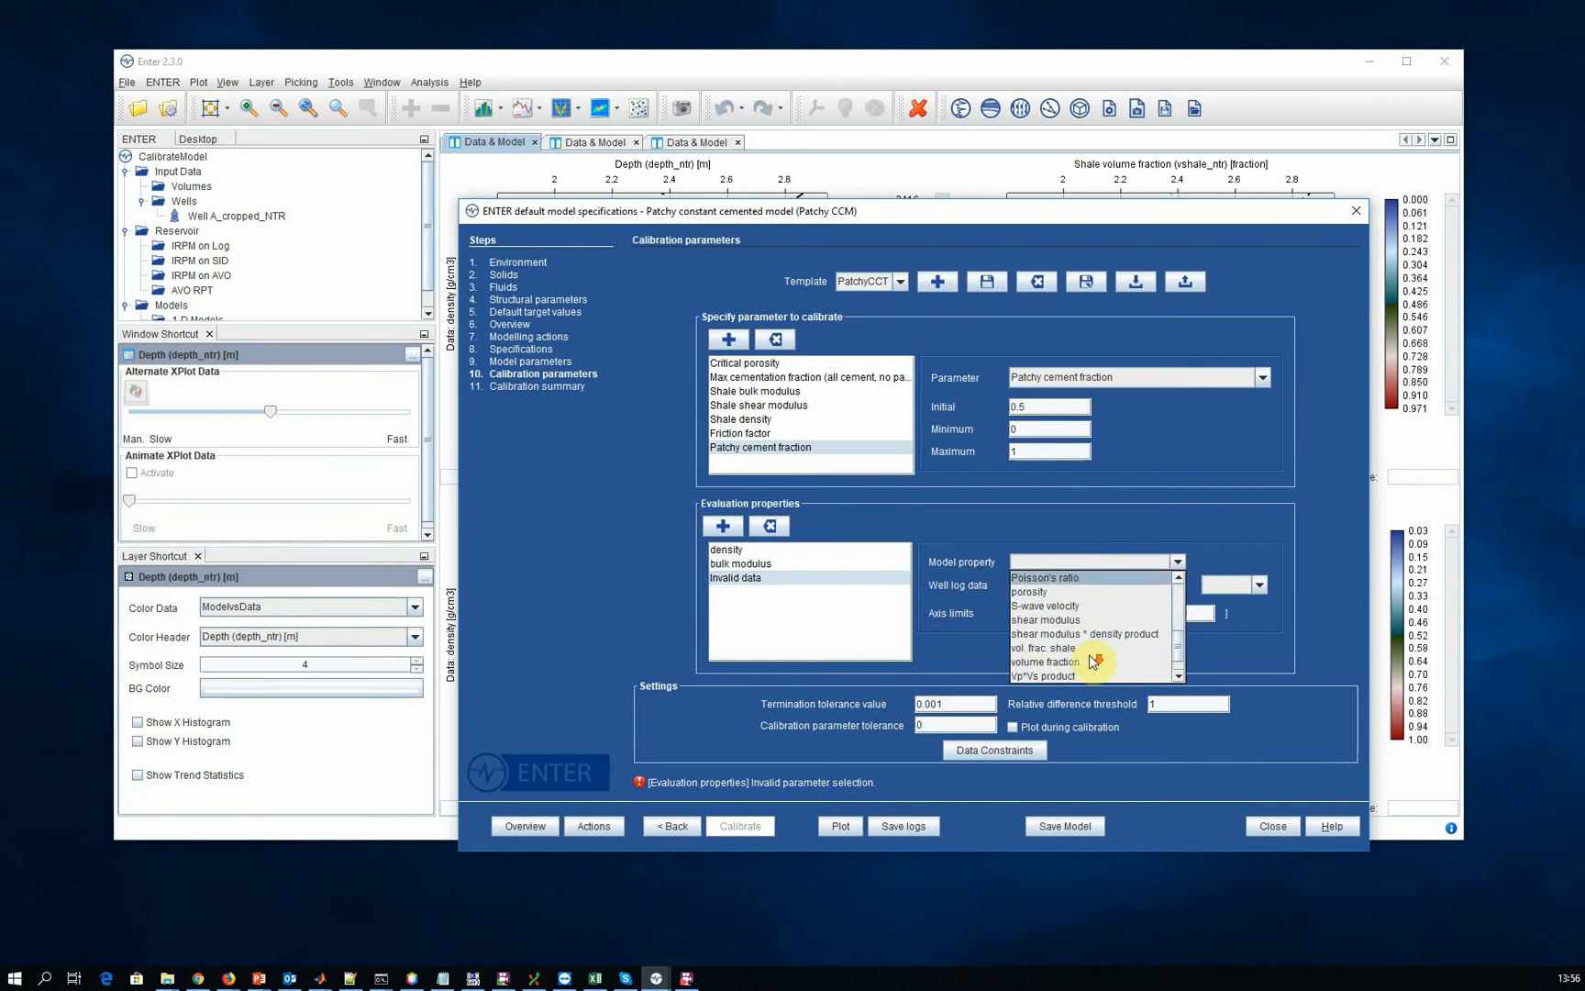
{"action": "left_click", "coordinate": [1051, 620]}
{"action": "double_click", "coordinate": [1146, 613]}
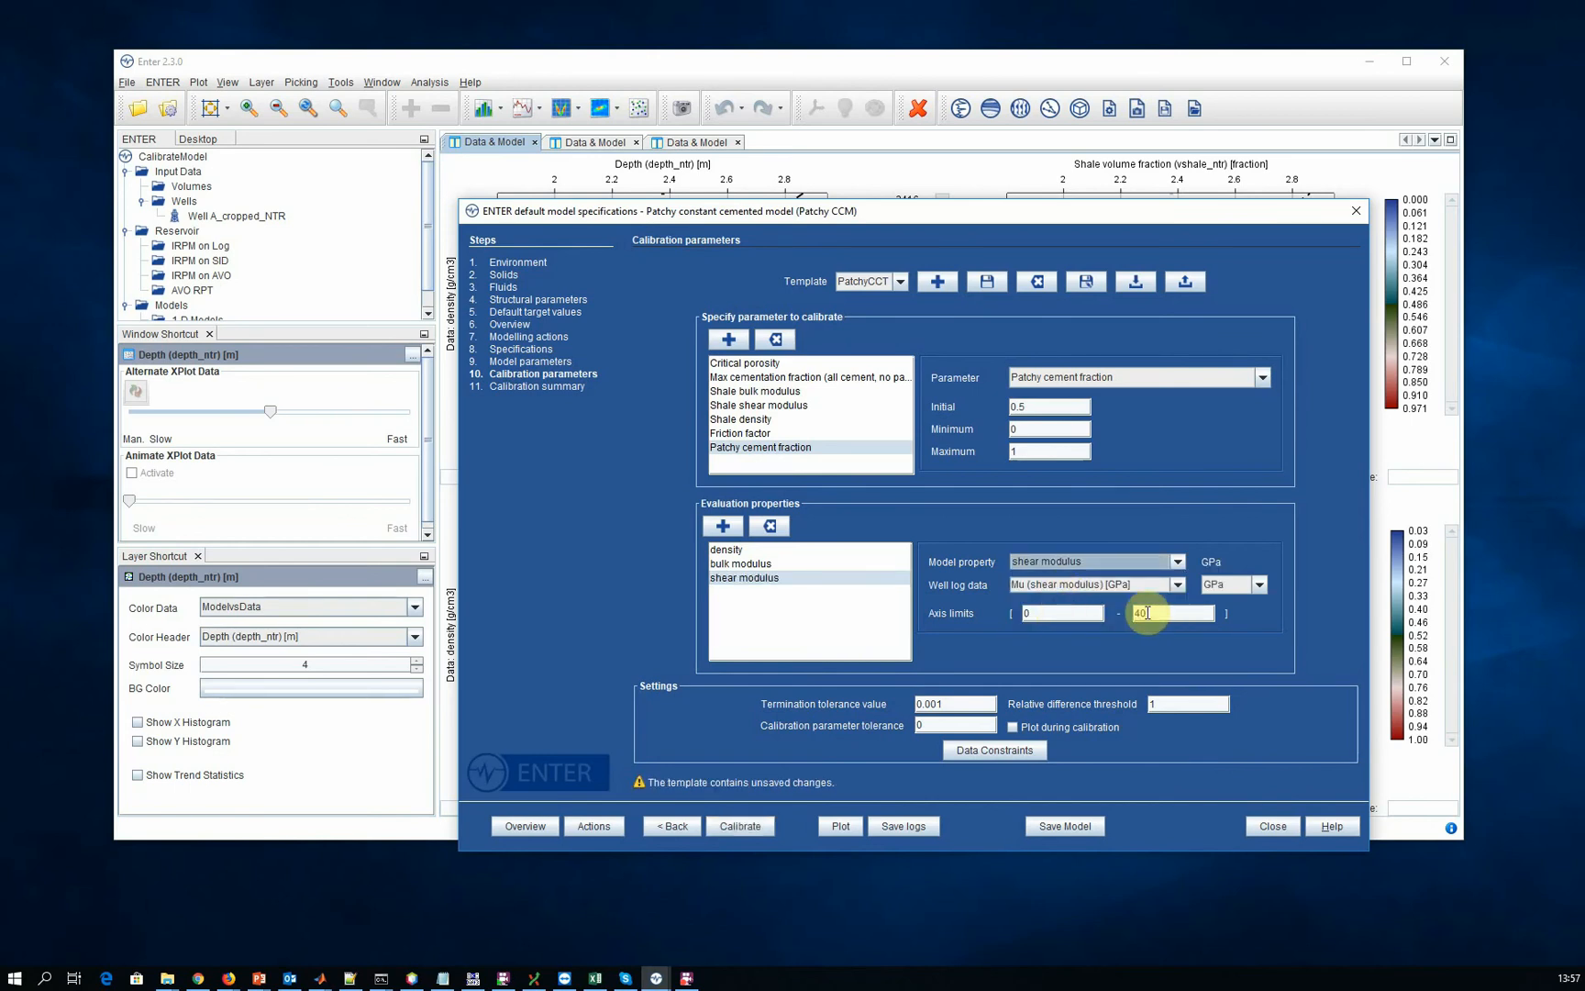
{"action": "type", "text": "50"}
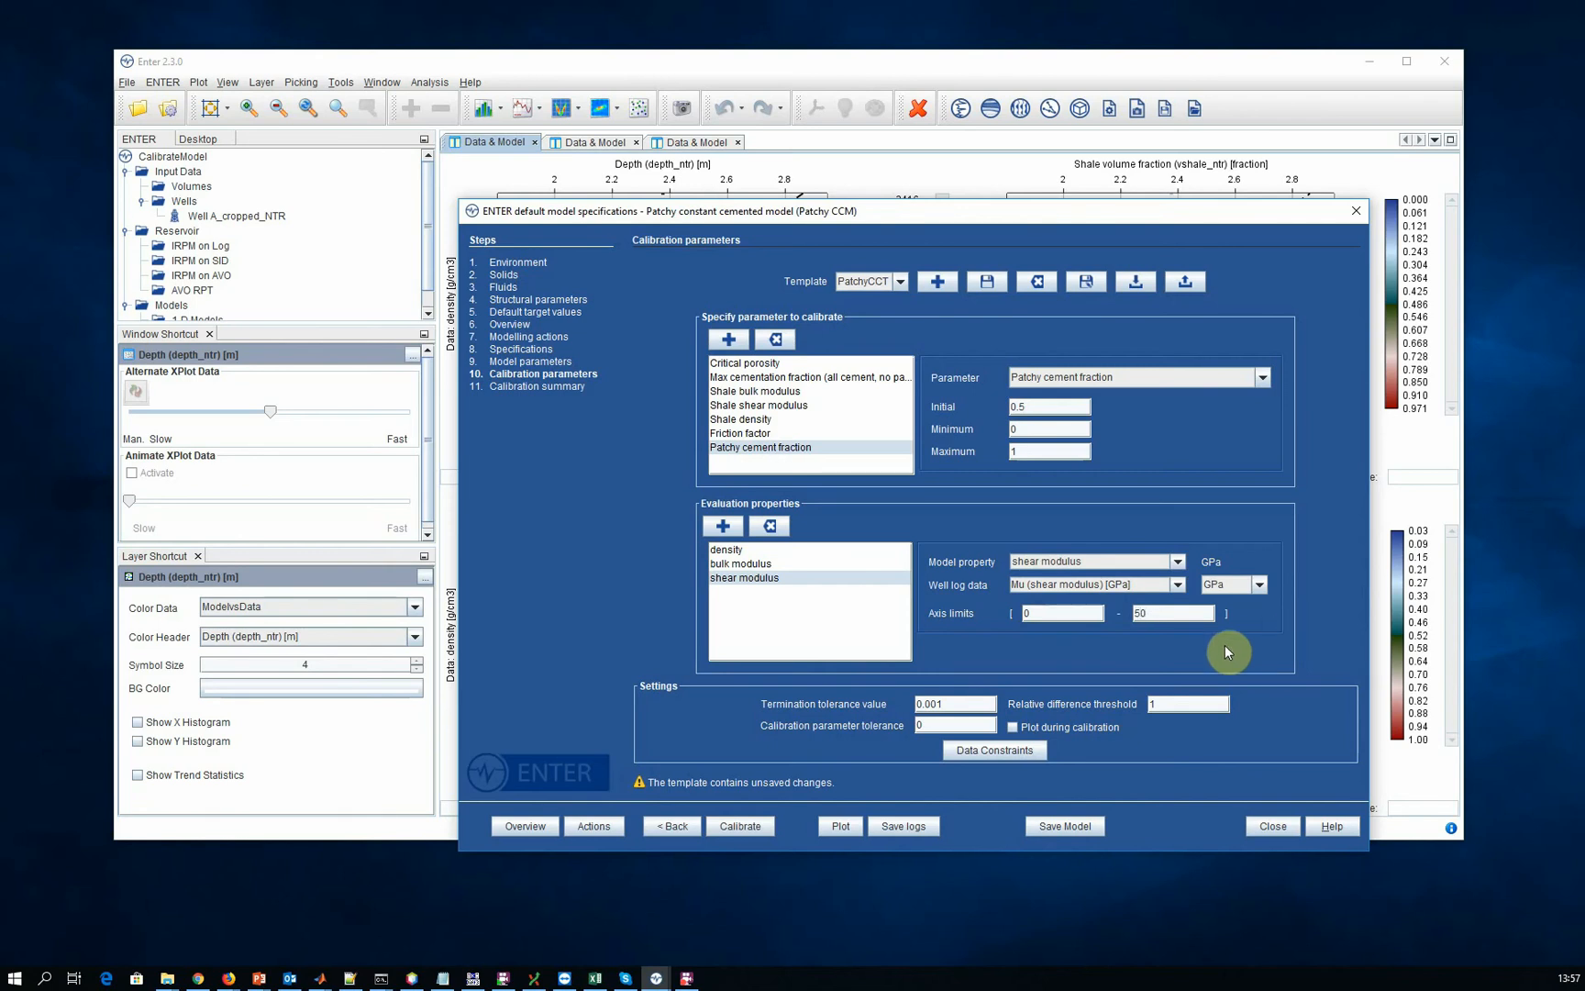
- Enable plotting during calibration and save the changes to the PatchyCCT template
{"action": "left_click", "coordinate": [1025, 730]}
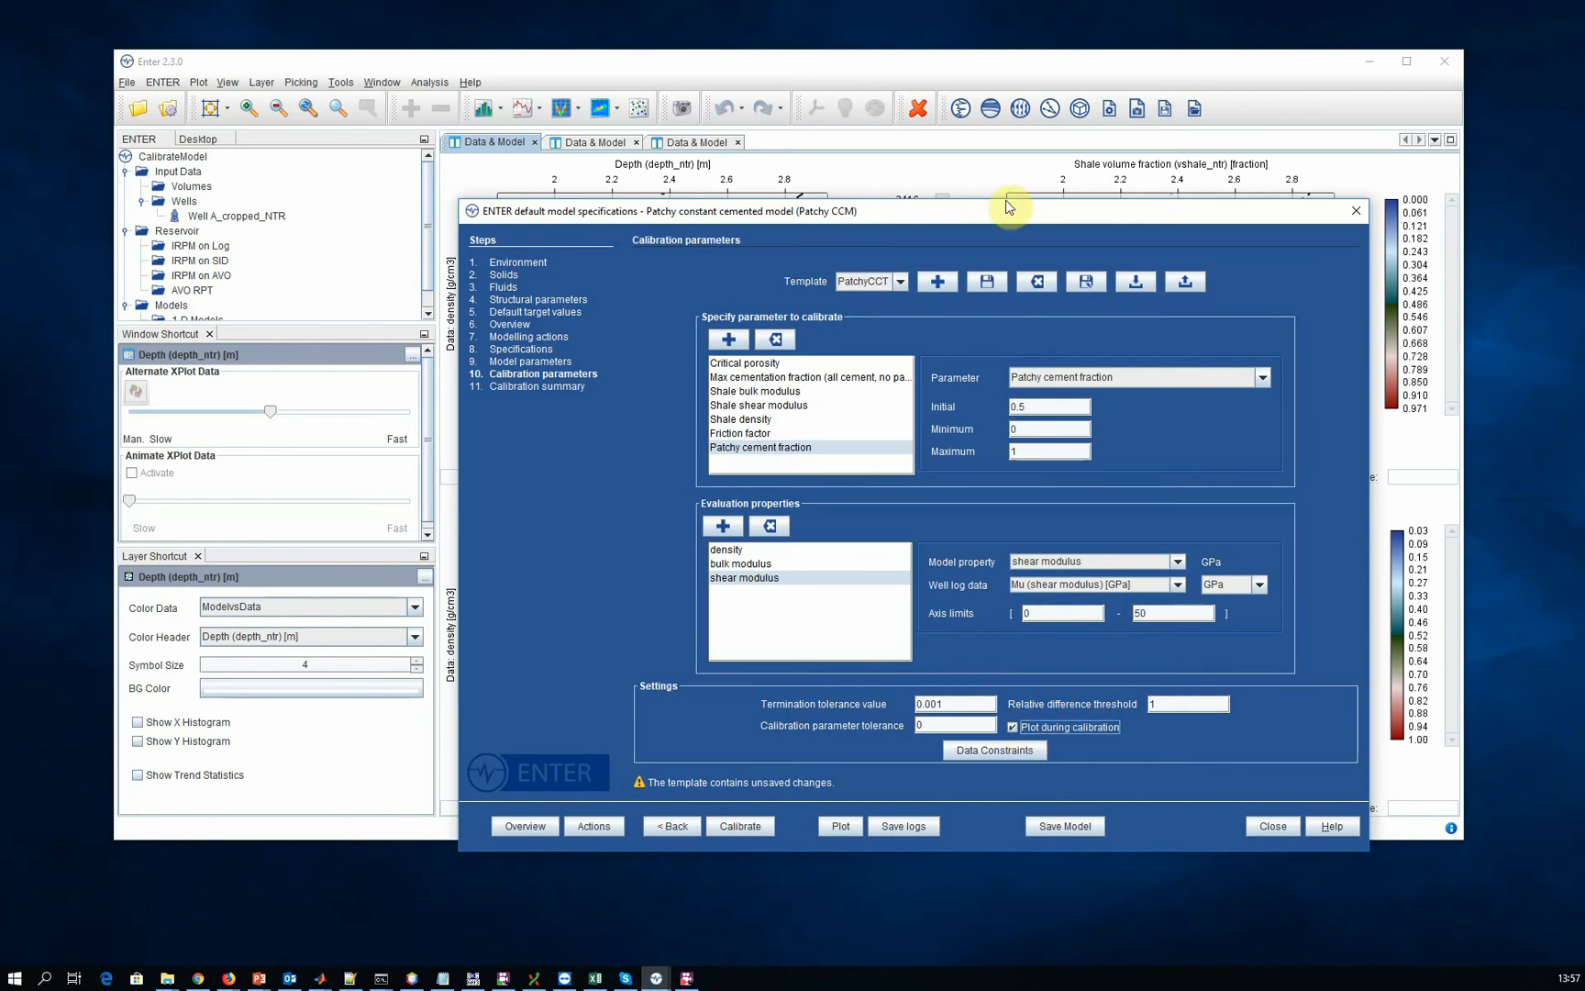
{"action": "left_click", "coordinate": [998, 286]}
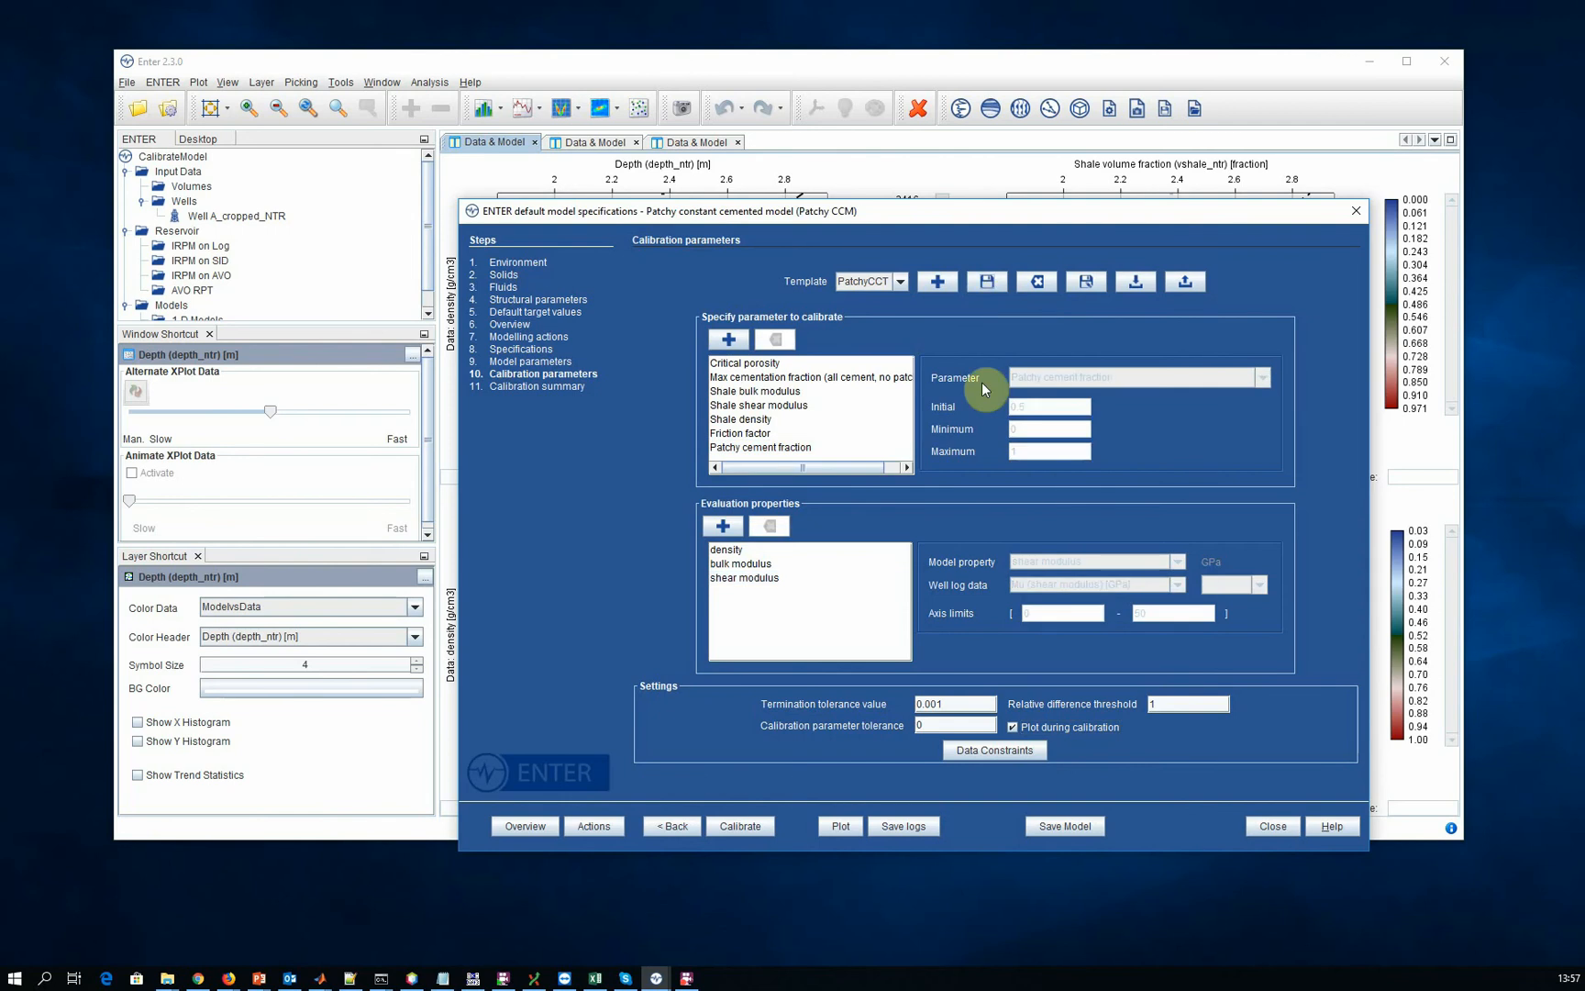
{"action": "left_click", "coordinate": [901, 282]}
{"action": "left_click", "coordinate": [901, 283]}
- Run the calibration, end it manually, and update all current model parameters to the calibrated values
{"action": "left_click", "coordinate": [738, 826]}
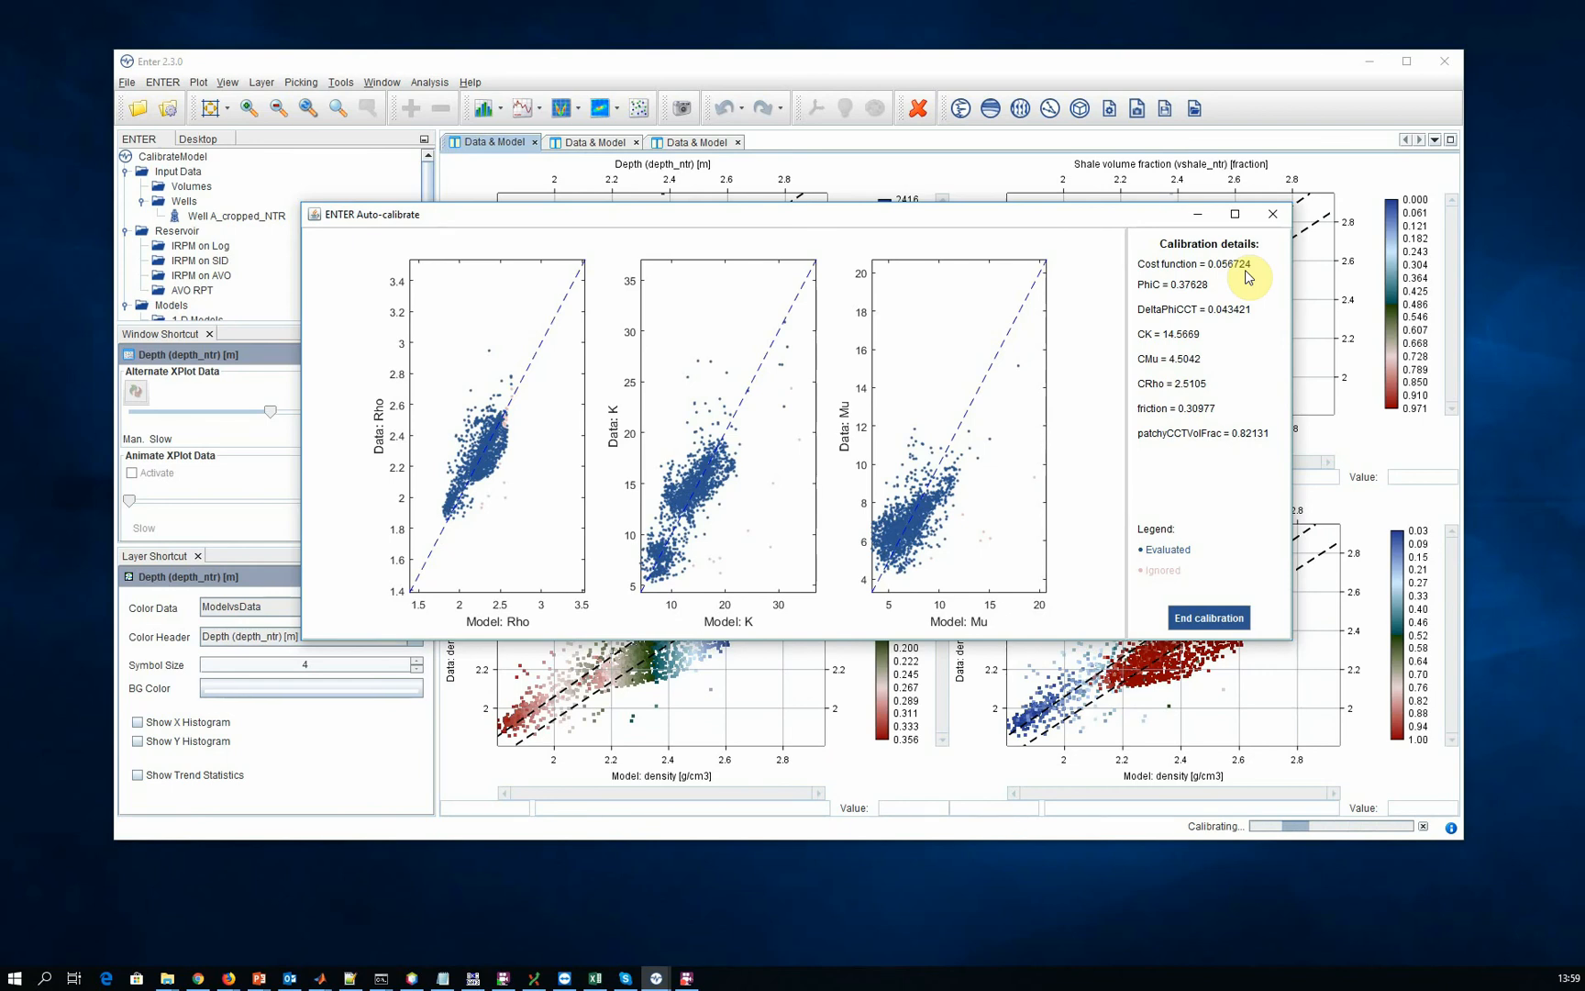
{"action": "left_click", "coordinate": [1202, 619]}
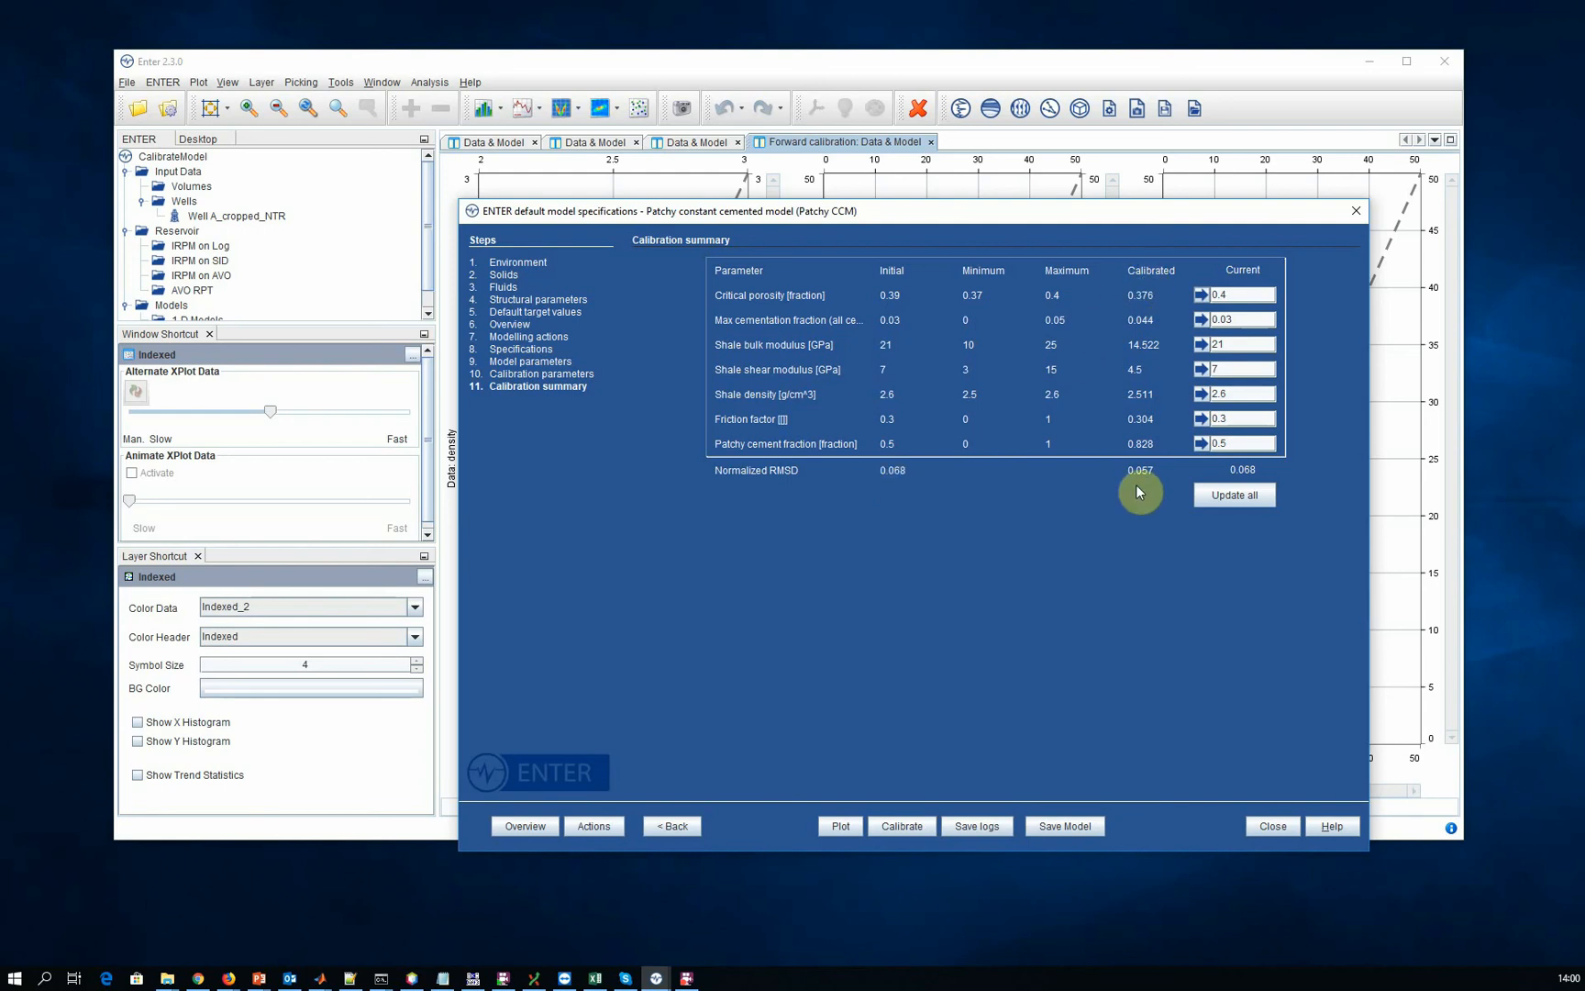
{"action": "left_click", "coordinate": [1232, 495]}
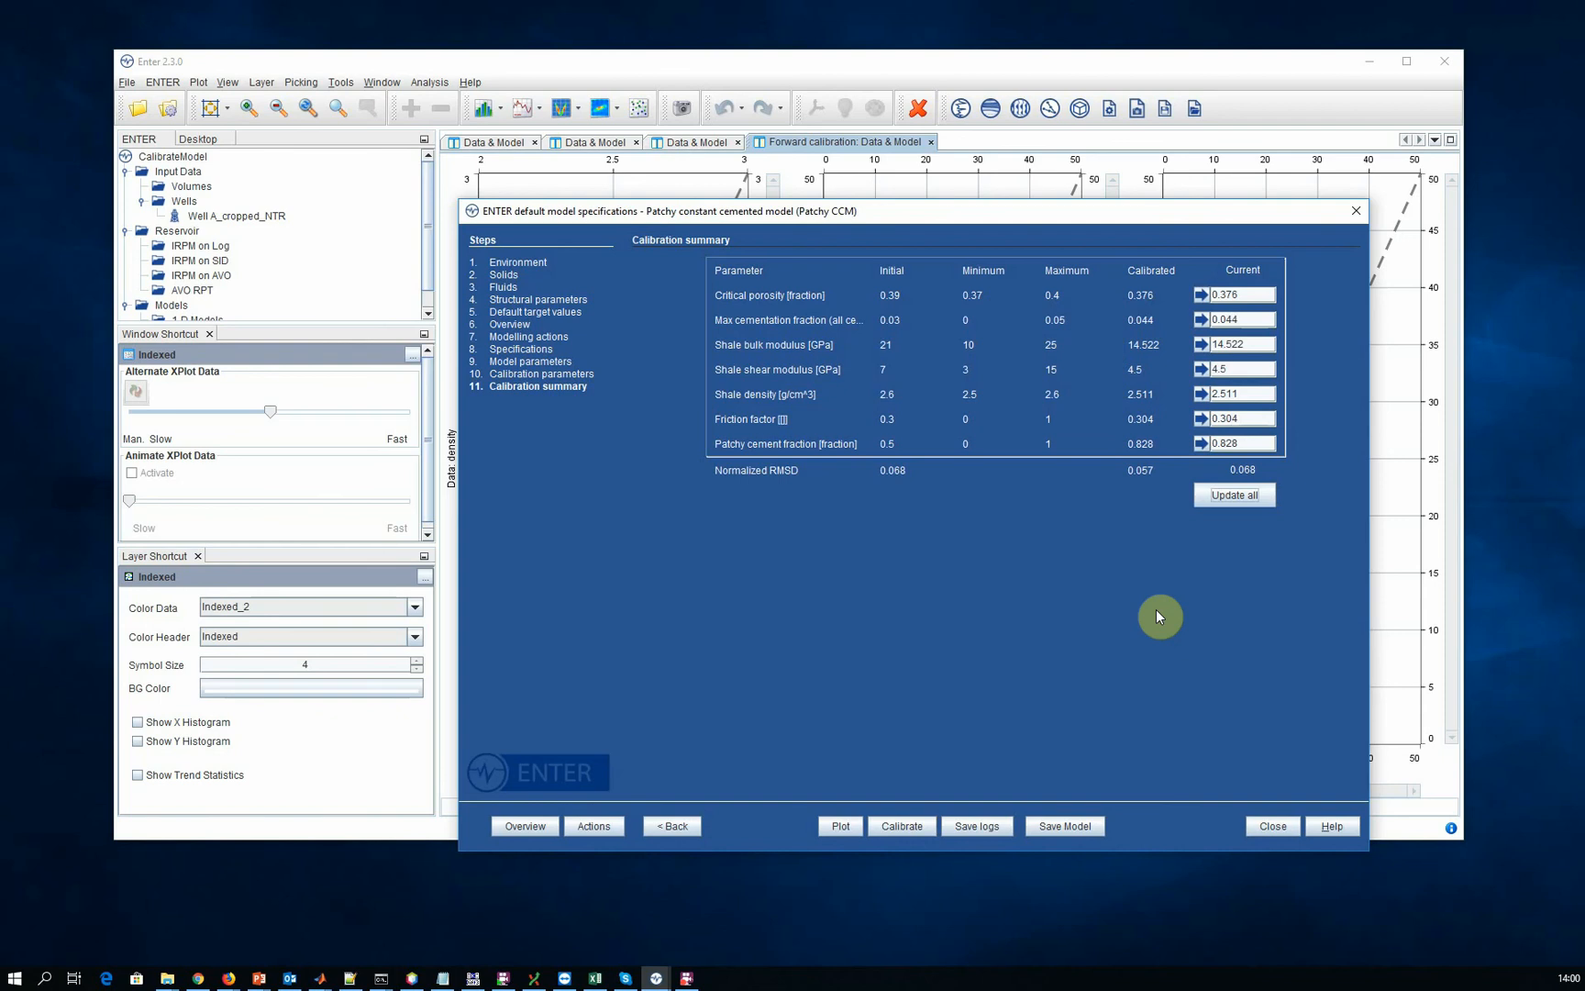
- Save a new model named "Patchy constant cemented model (Patchy CCM) - calibrated", adding "My calibration" at the start of its summary
{"action": "left_click_drag", "start_coordinate": [930, 210], "coordinate": [909, 155]}
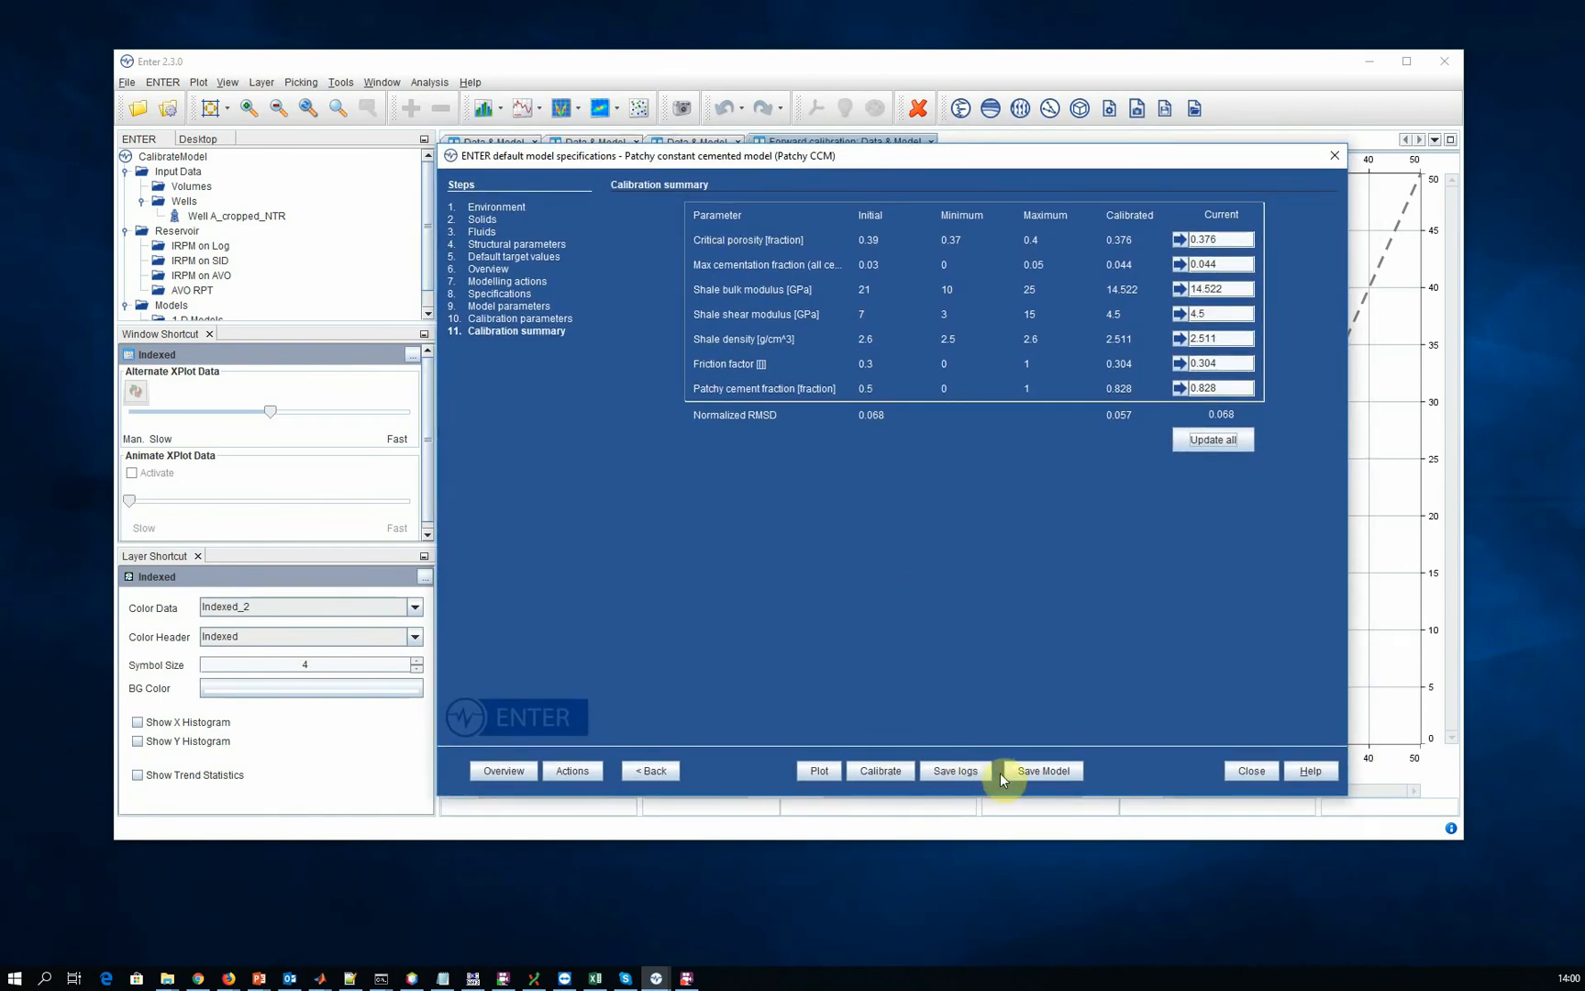
{"action": "left_click", "coordinate": [1048, 774]}
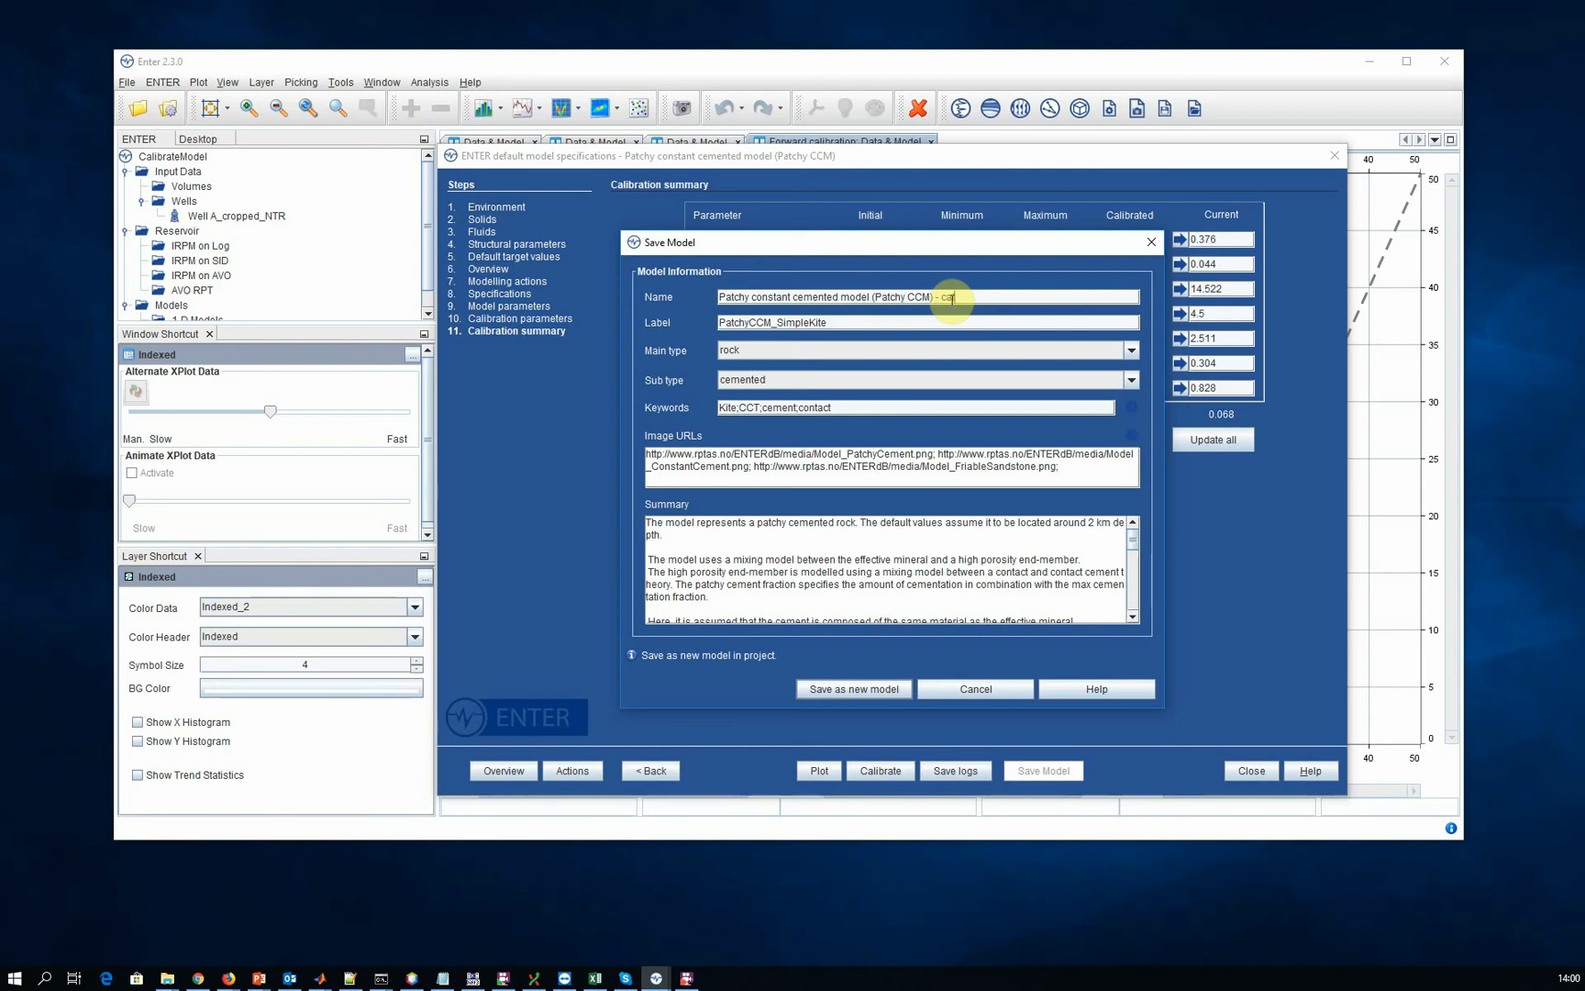
{"action": "type", "text": "librated"}
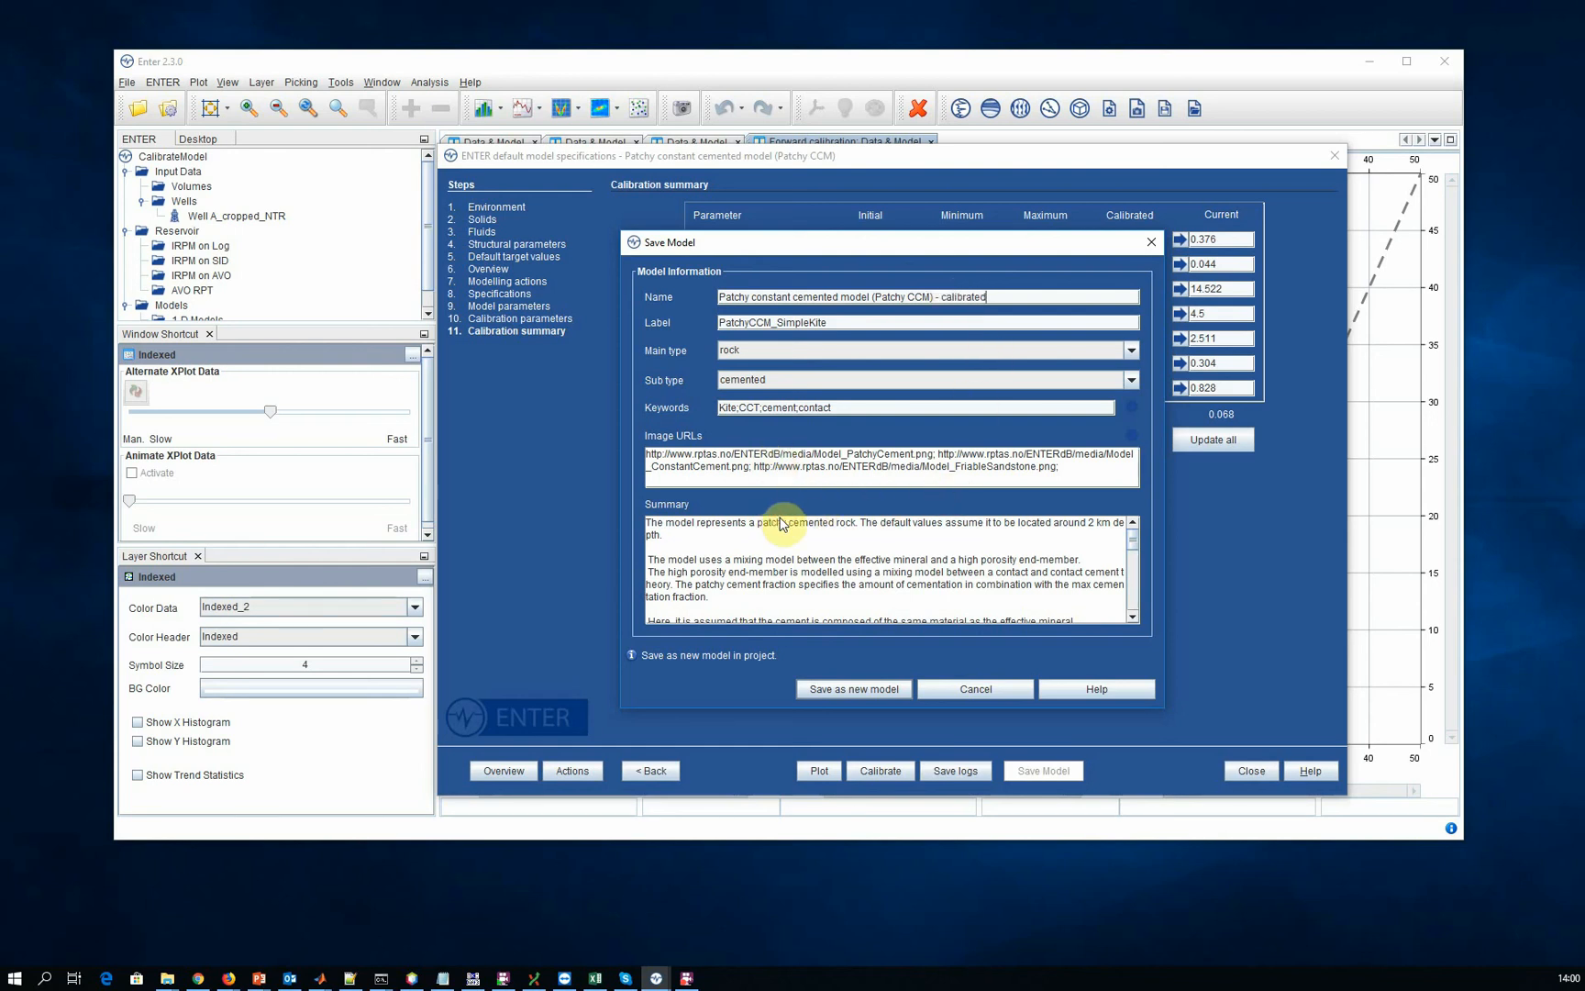
{"action": "key", "text": "Return"}
{"action": "key", "text": "Return"}
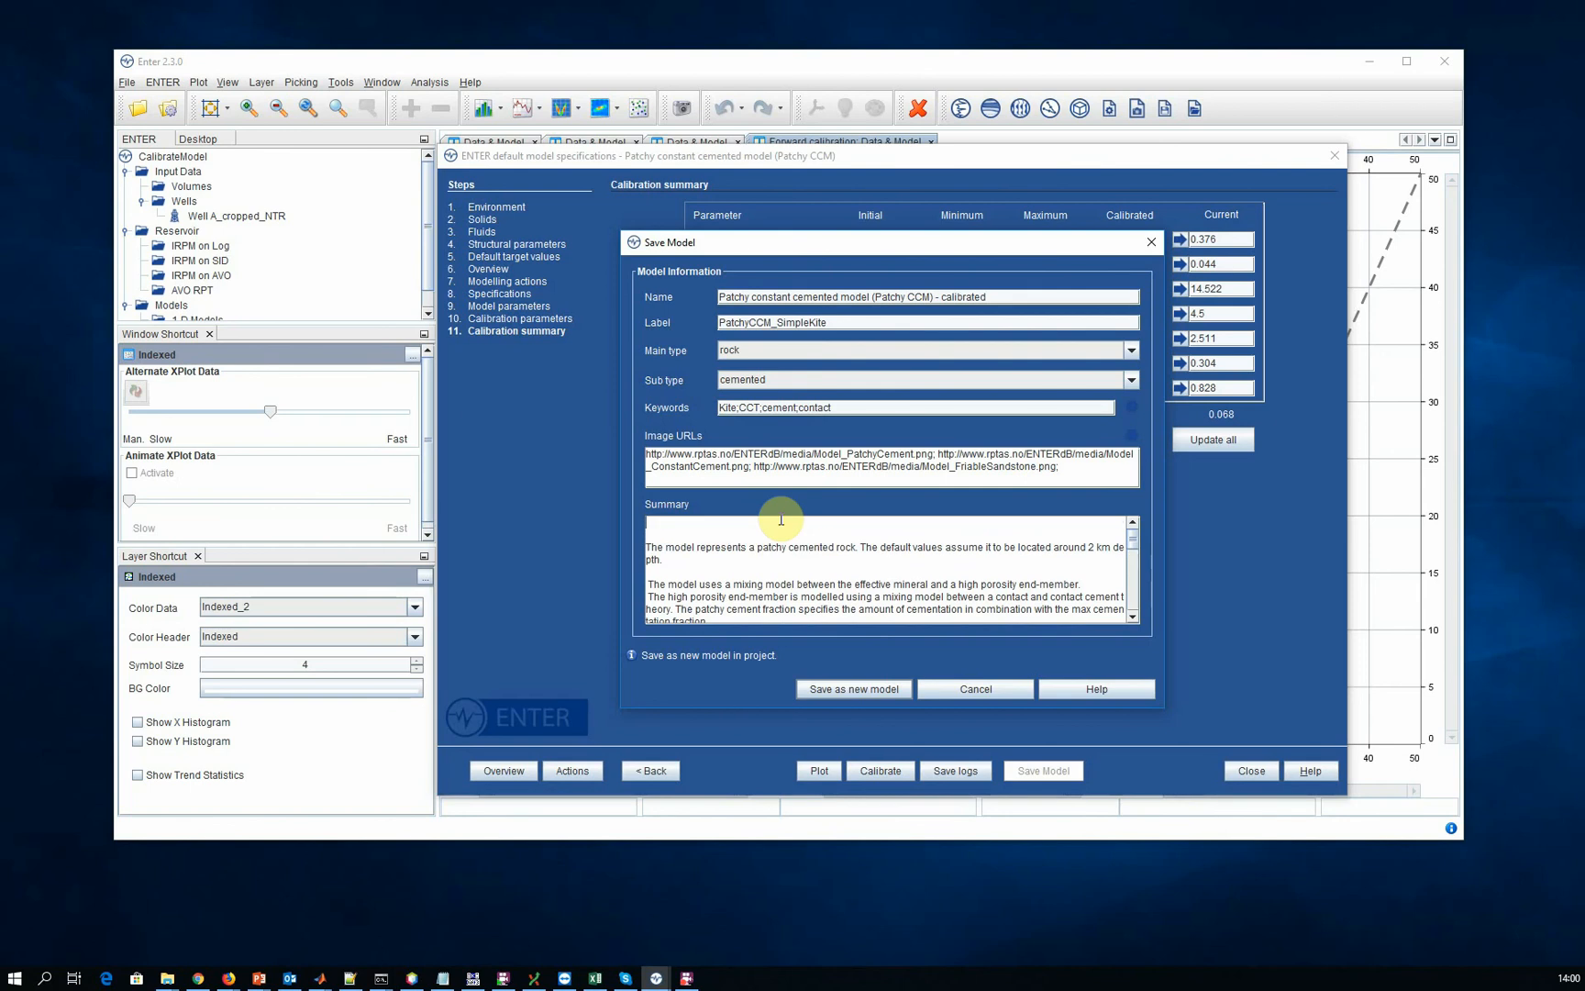
{"action": "type", "text": "My calibration"}
{"action": "left_click", "coordinate": [882, 686]}
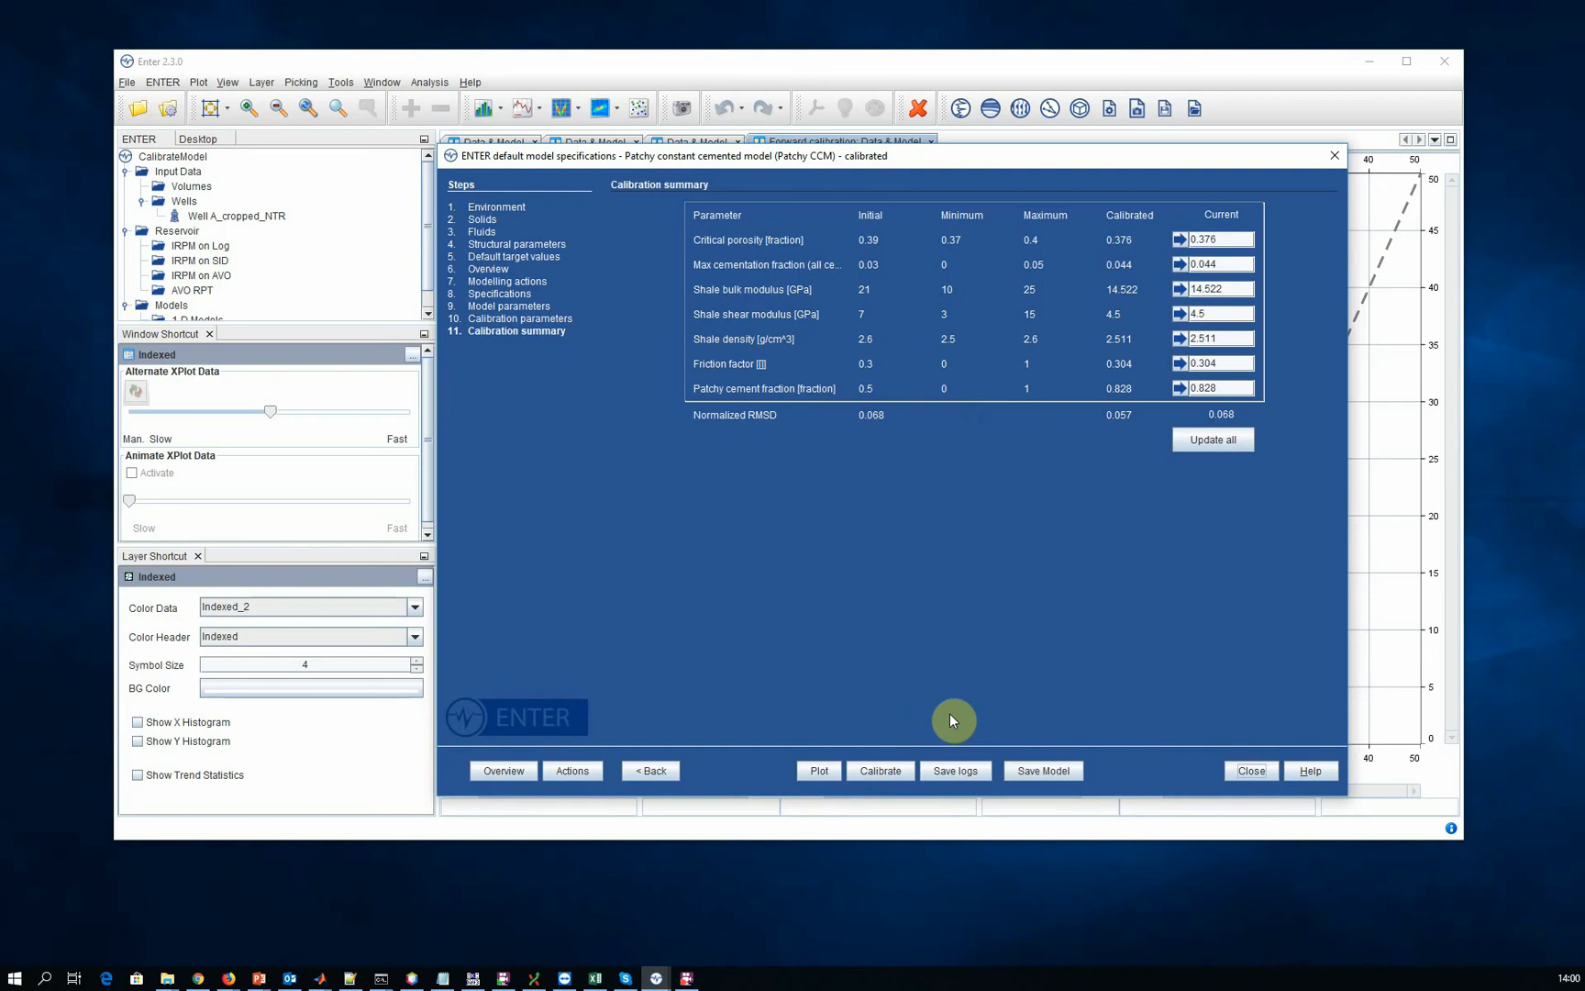
- Plot the calibrated model against the well data using the "density, bulk and shear modulus" template and uncover the plots
{"action": "left_click", "coordinate": [822, 770]}
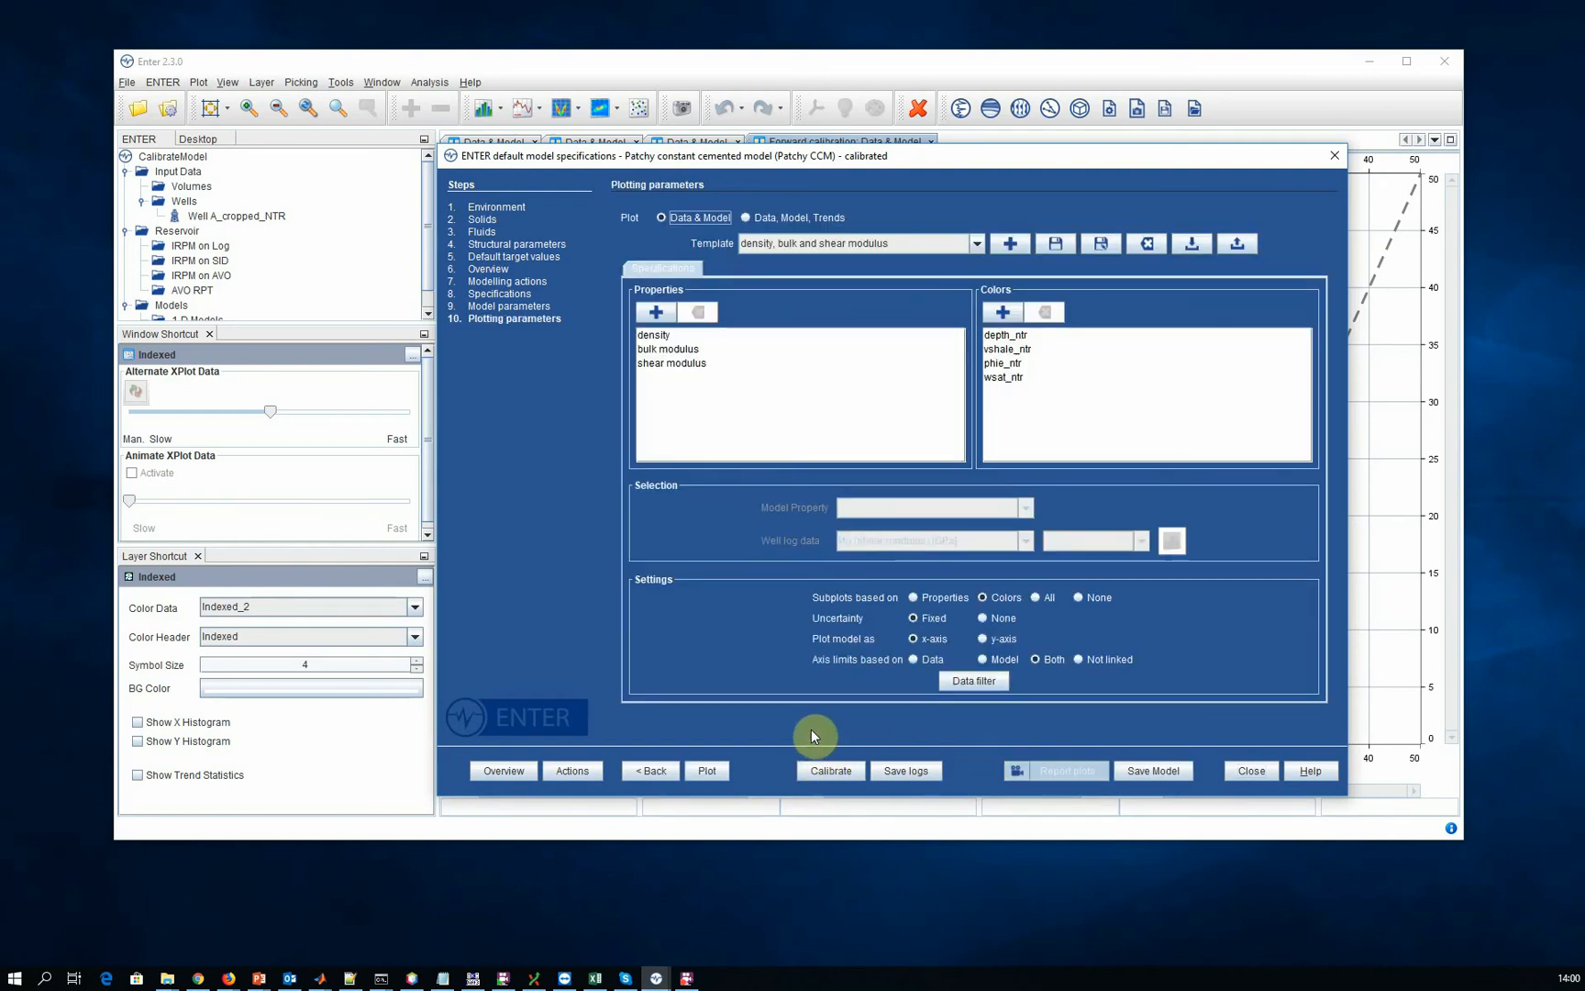
{"action": "left_click", "coordinate": [705, 771]}
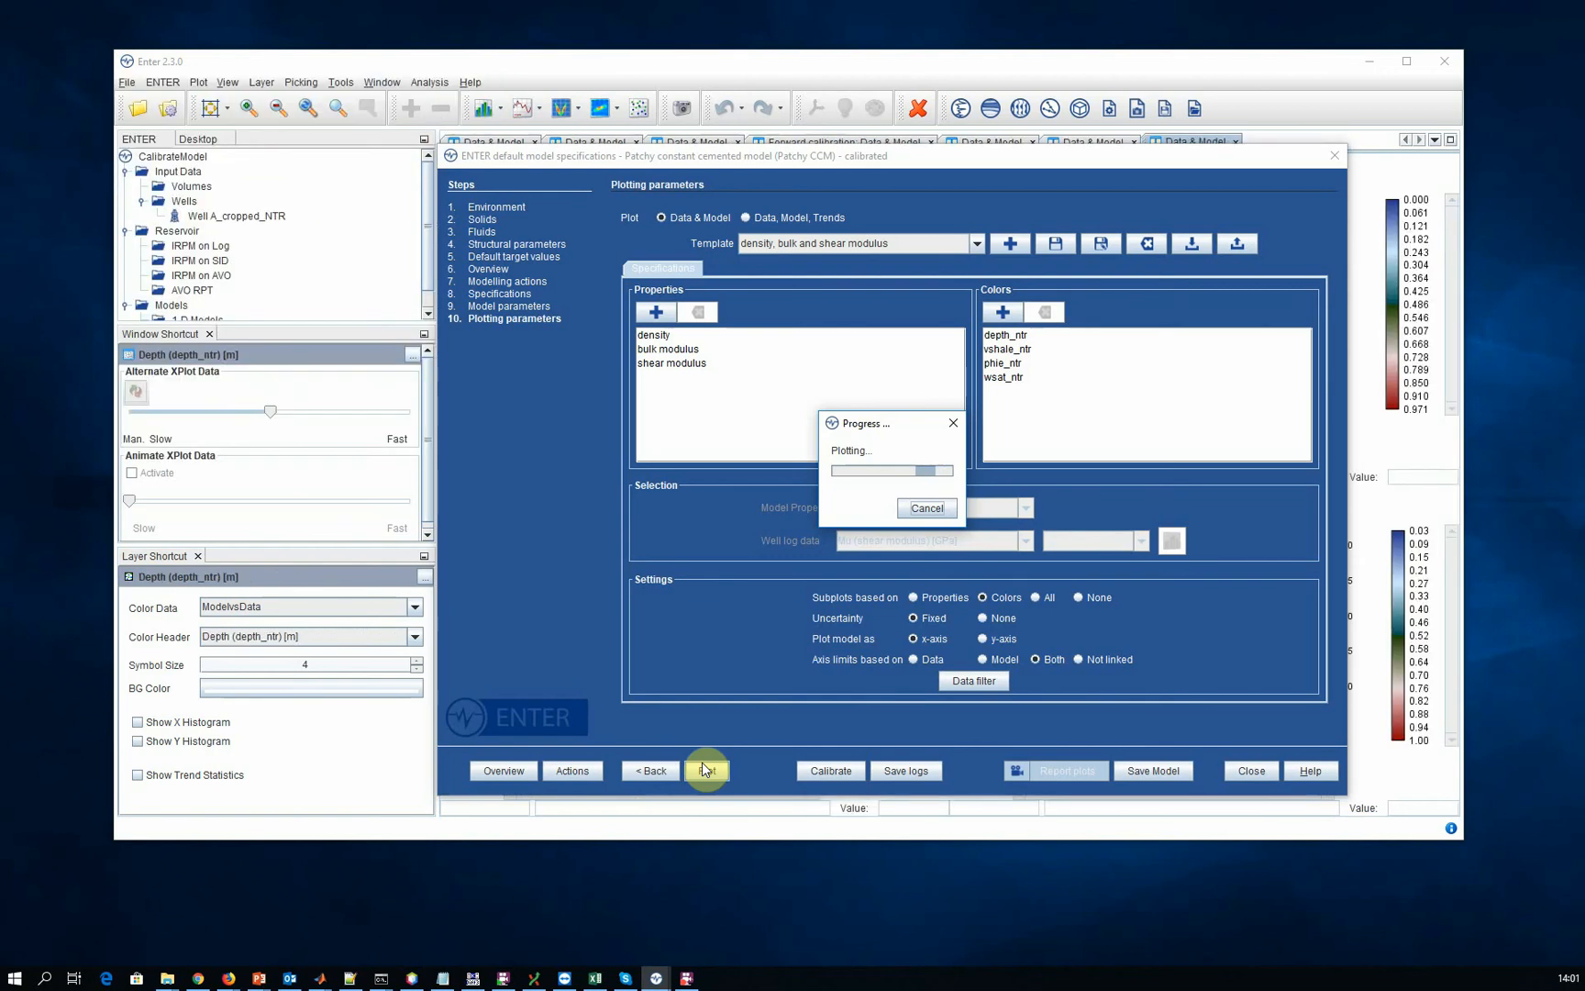
{"action": "left_click_drag", "start_coordinate": [683, 158], "coordinate": [1584, 183]}
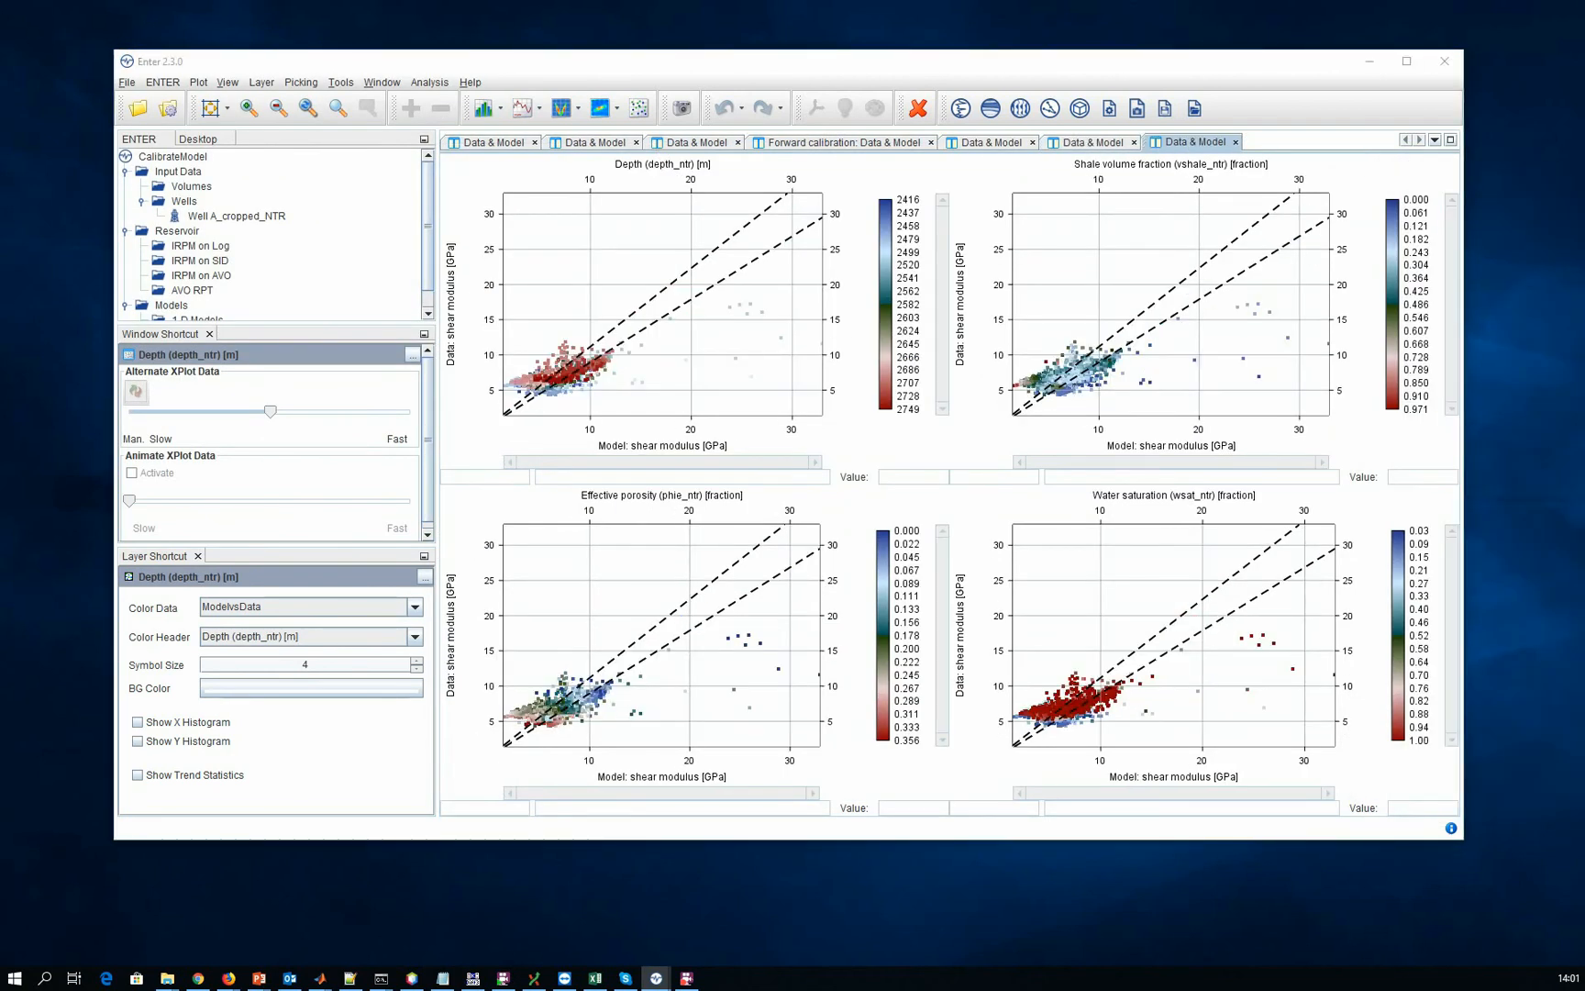
- Compare the density, bulk modulus and shear modulus crossplots from before and after calibration
{"action": "left_click", "coordinate": [989, 142]}
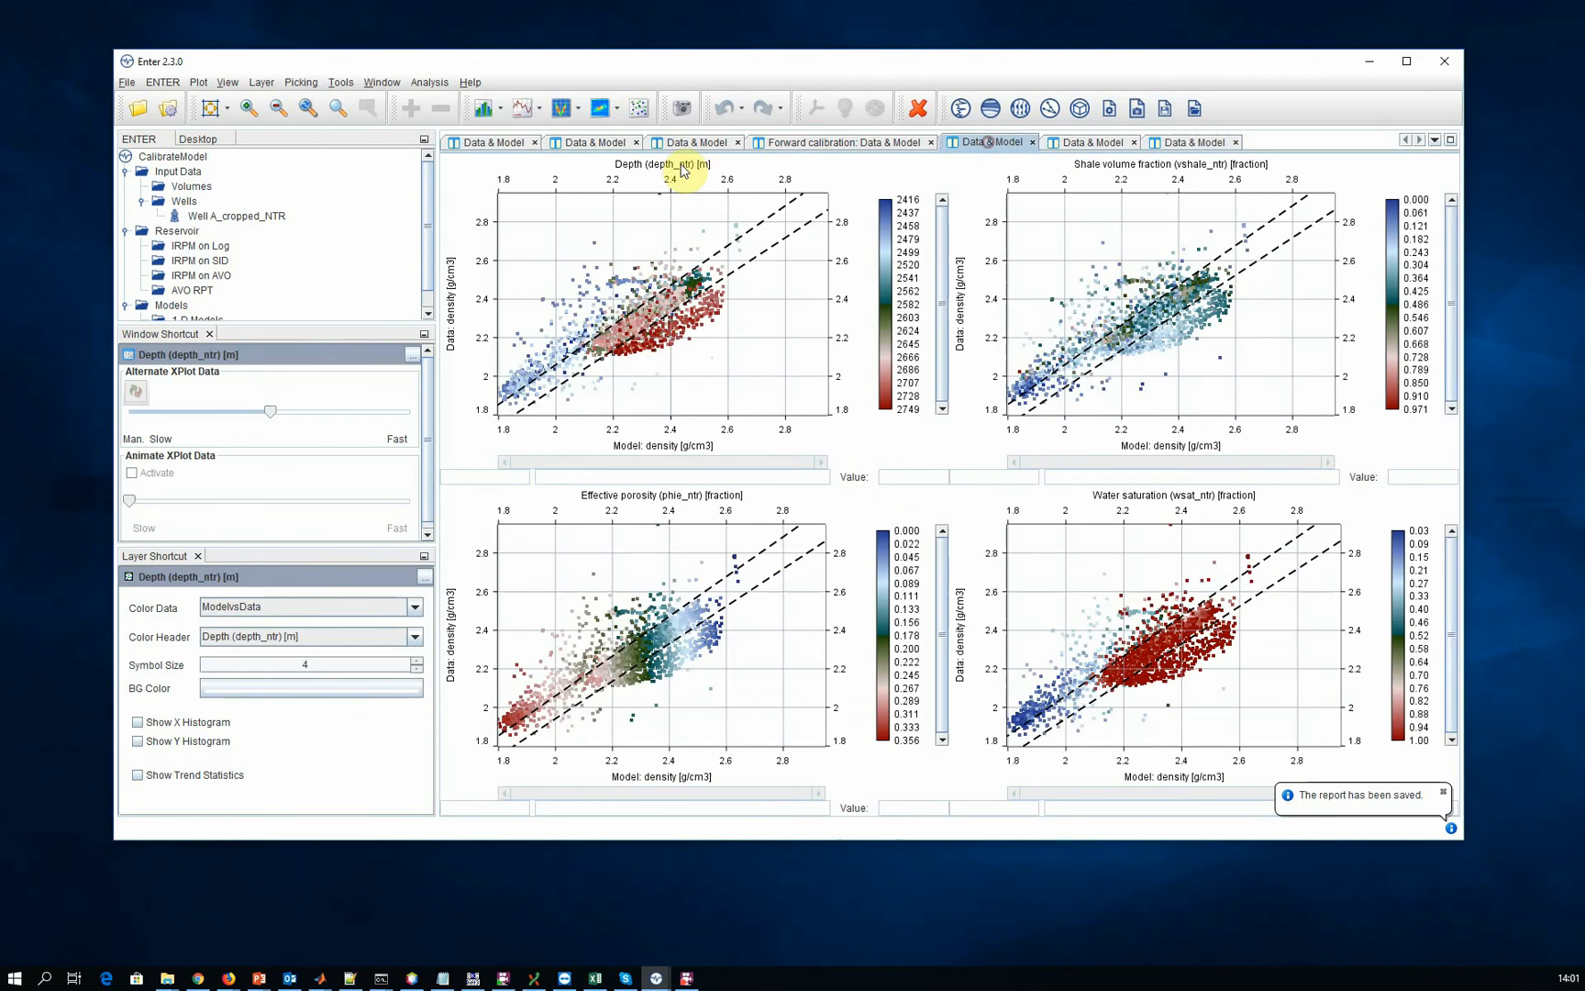
{"action": "left_click", "coordinate": [479, 142]}
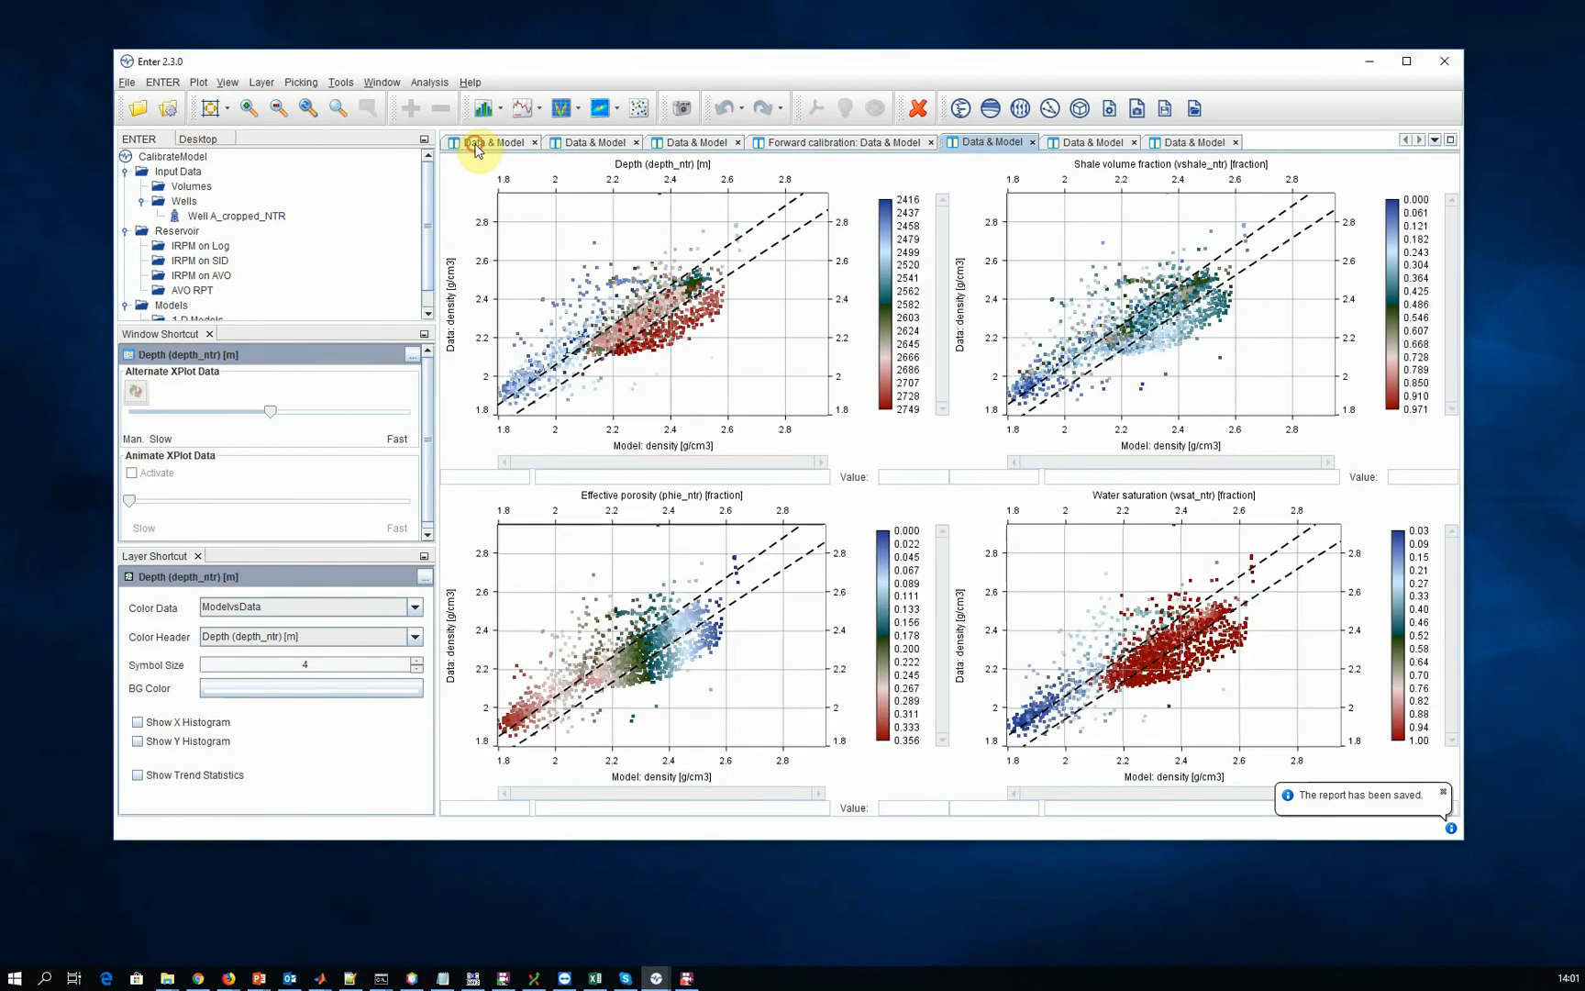
{"action": "left_click", "coordinate": [986, 143]}
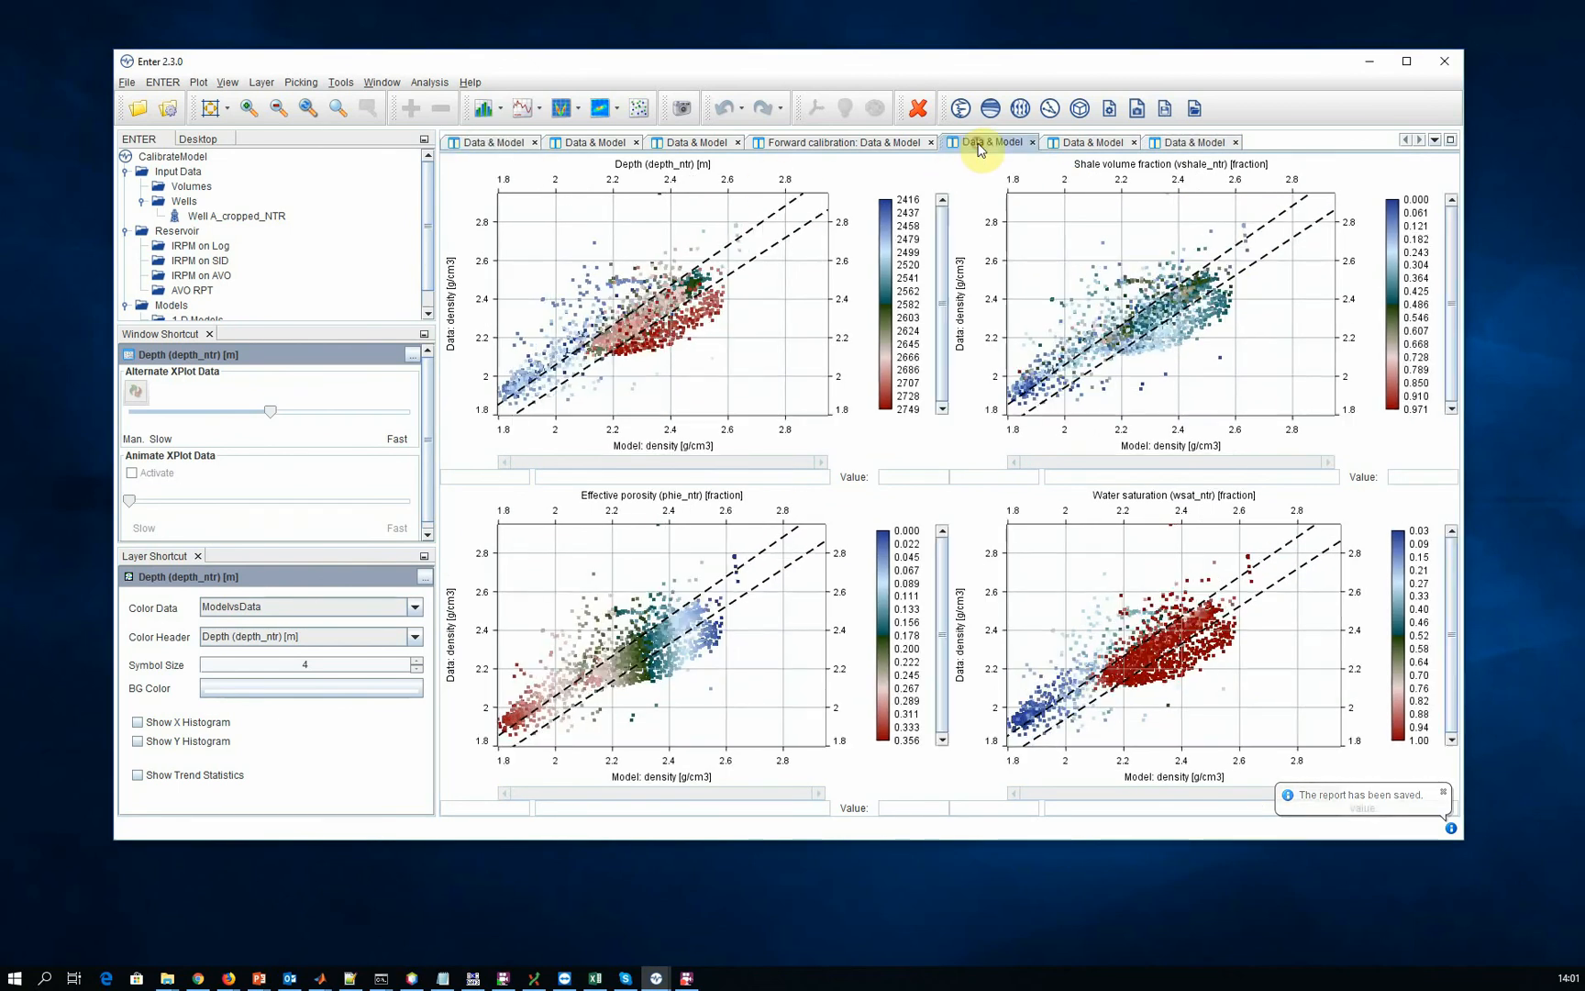
{"action": "left_click", "coordinate": [1068, 145]}
{"action": "left_click", "coordinate": [578, 144]}
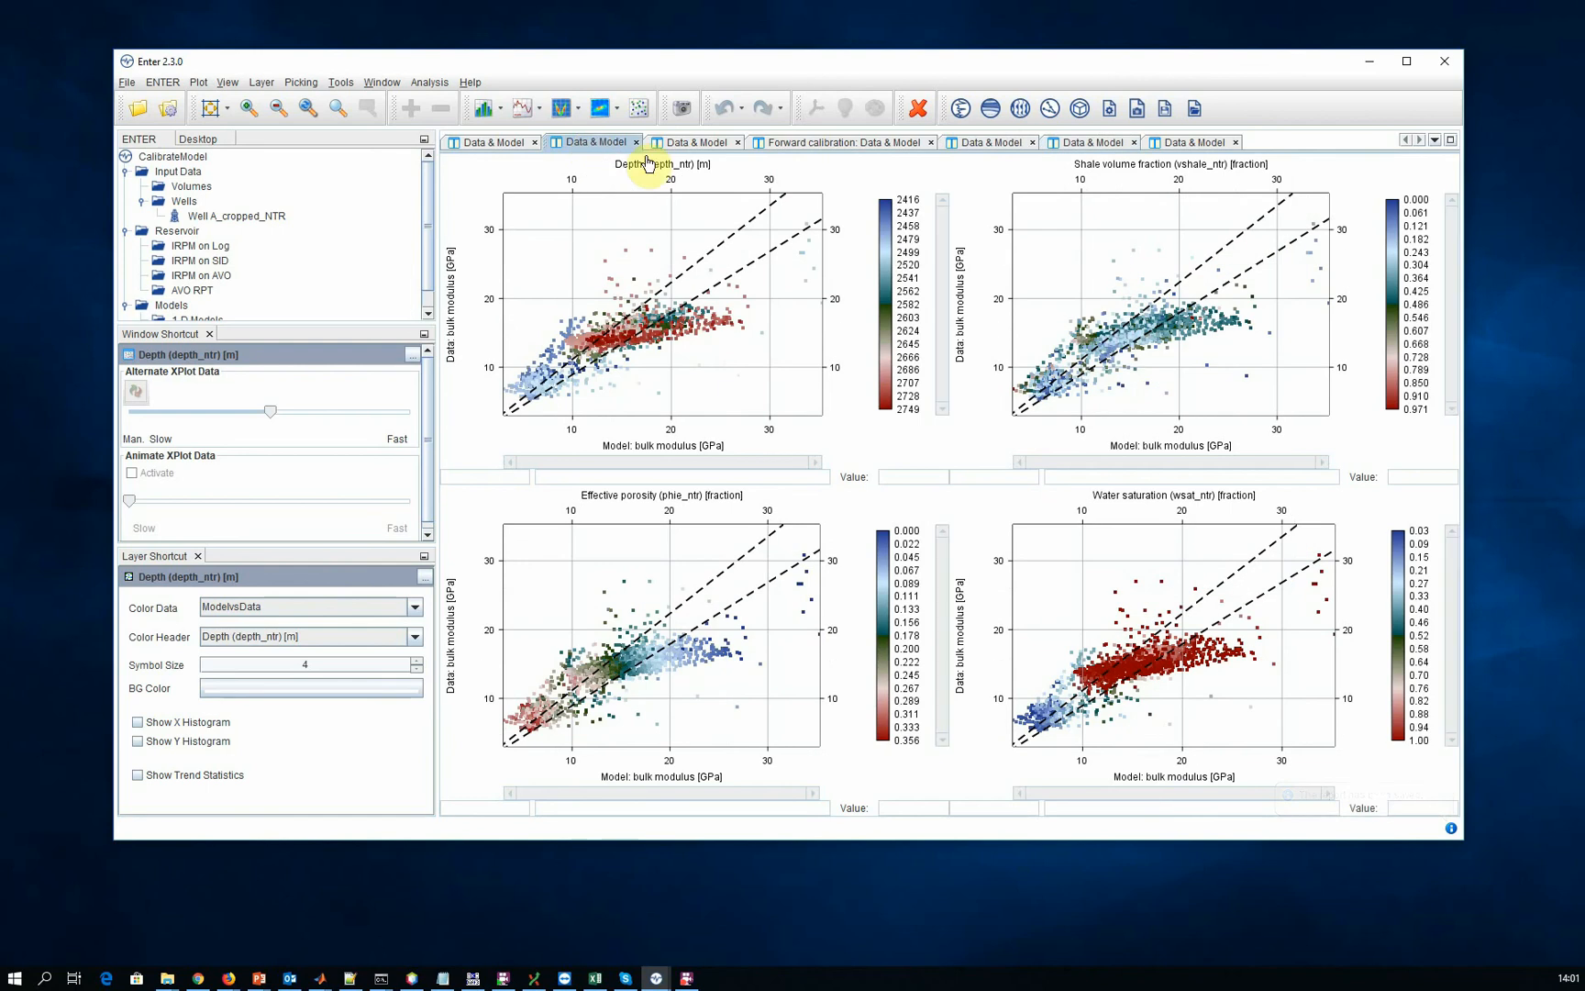
{"action": "left_click", "coordinate": [1084, 145]}
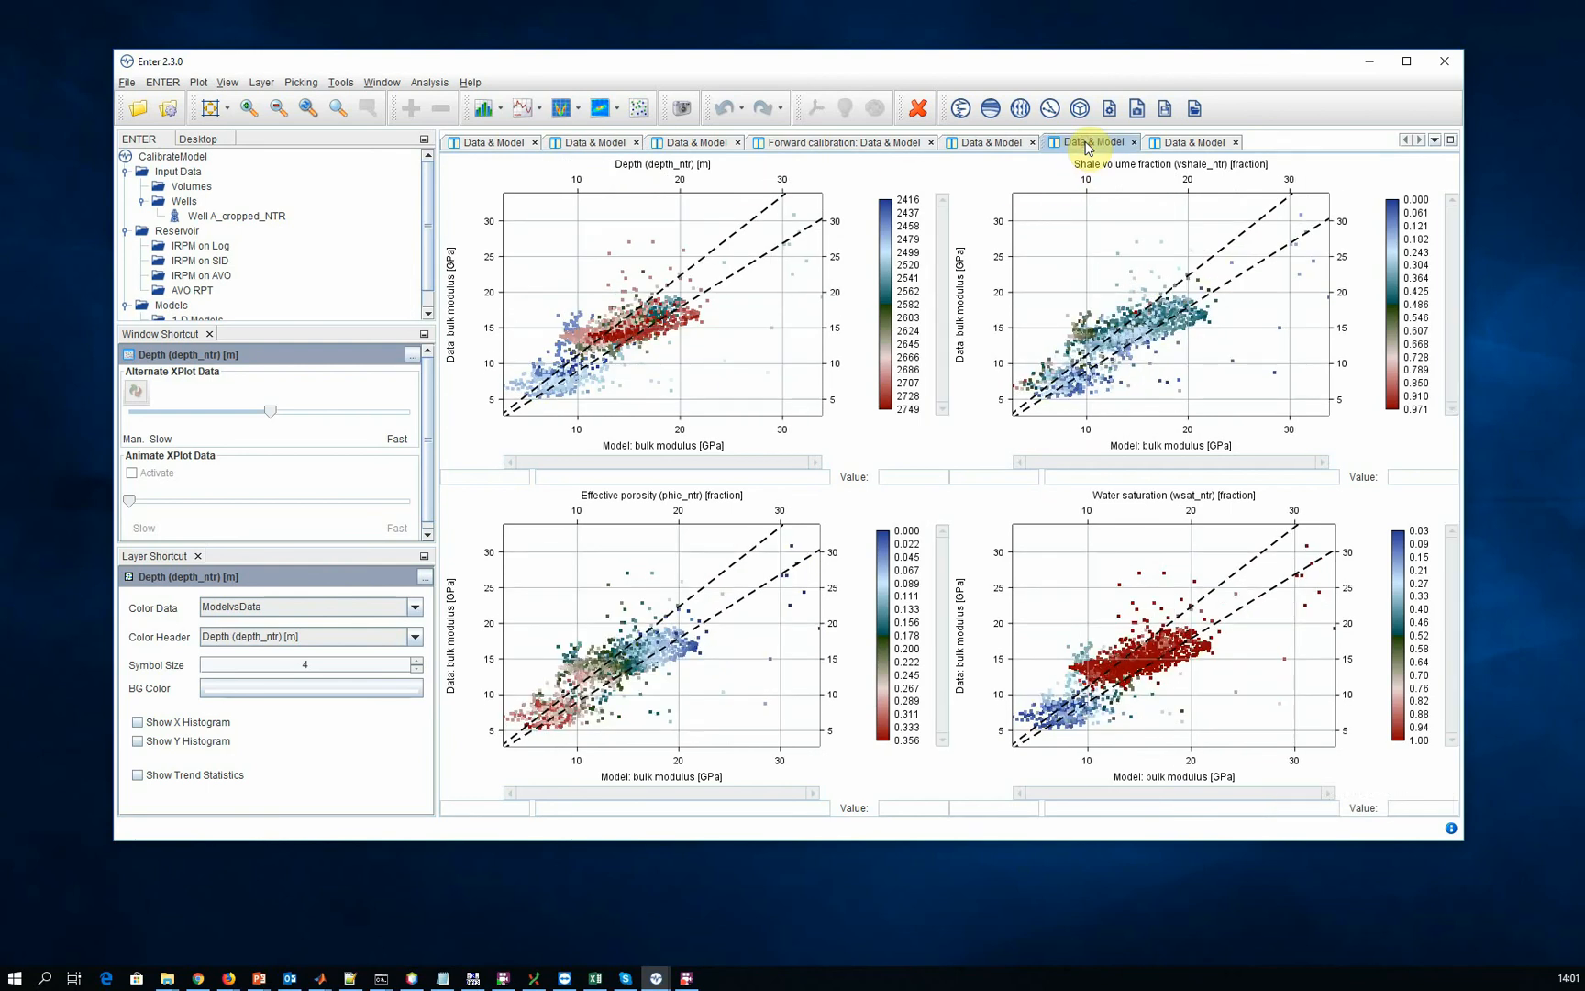
{"action": "left_click", "coordinate": [695, 143]}
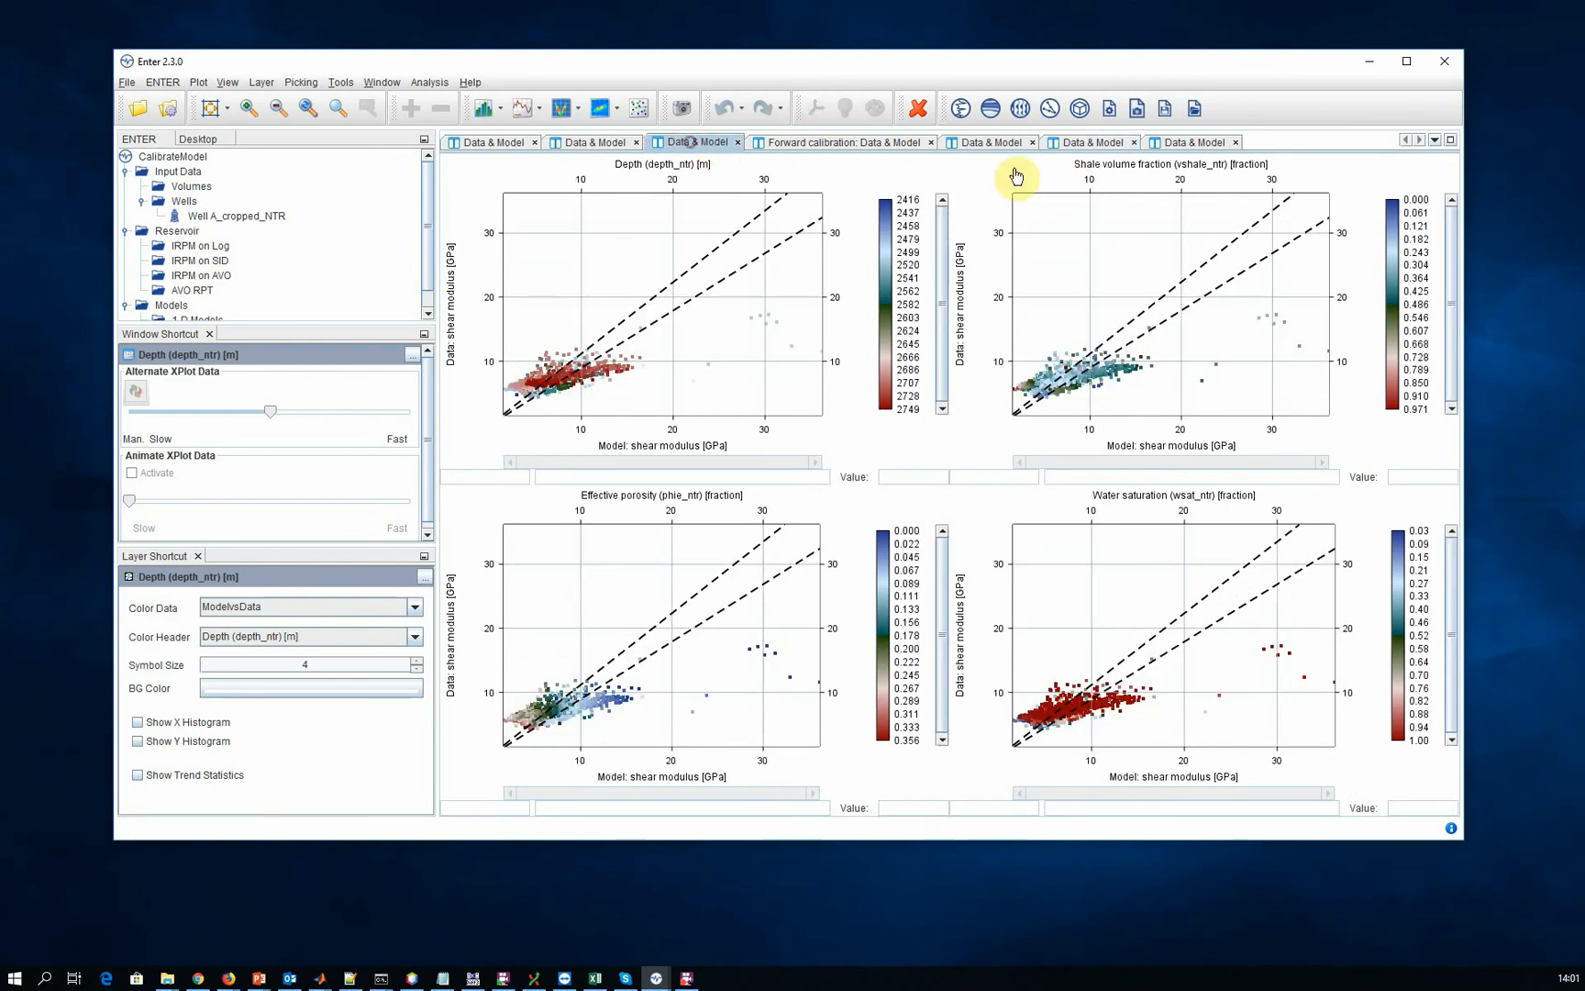
{"action": "left_click", "coordinate": [1186, 147]}
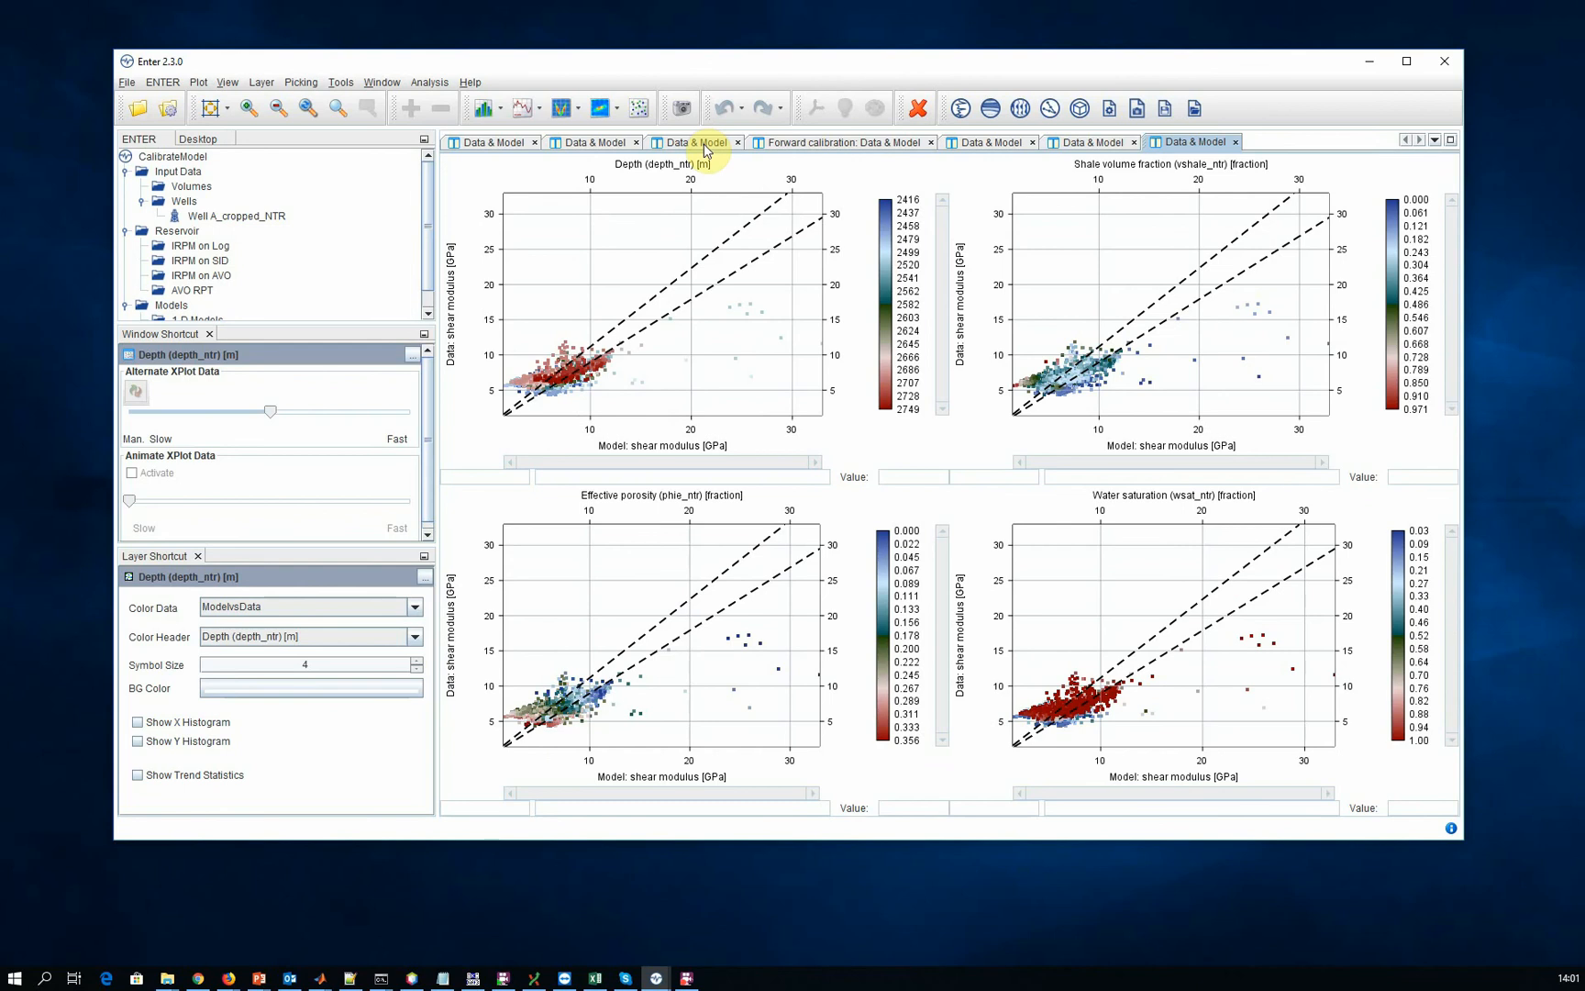
{"action": "left_click", "coordinate": [703, 145]}
{"action": "left_click", "coordinate": [1183, 143]}
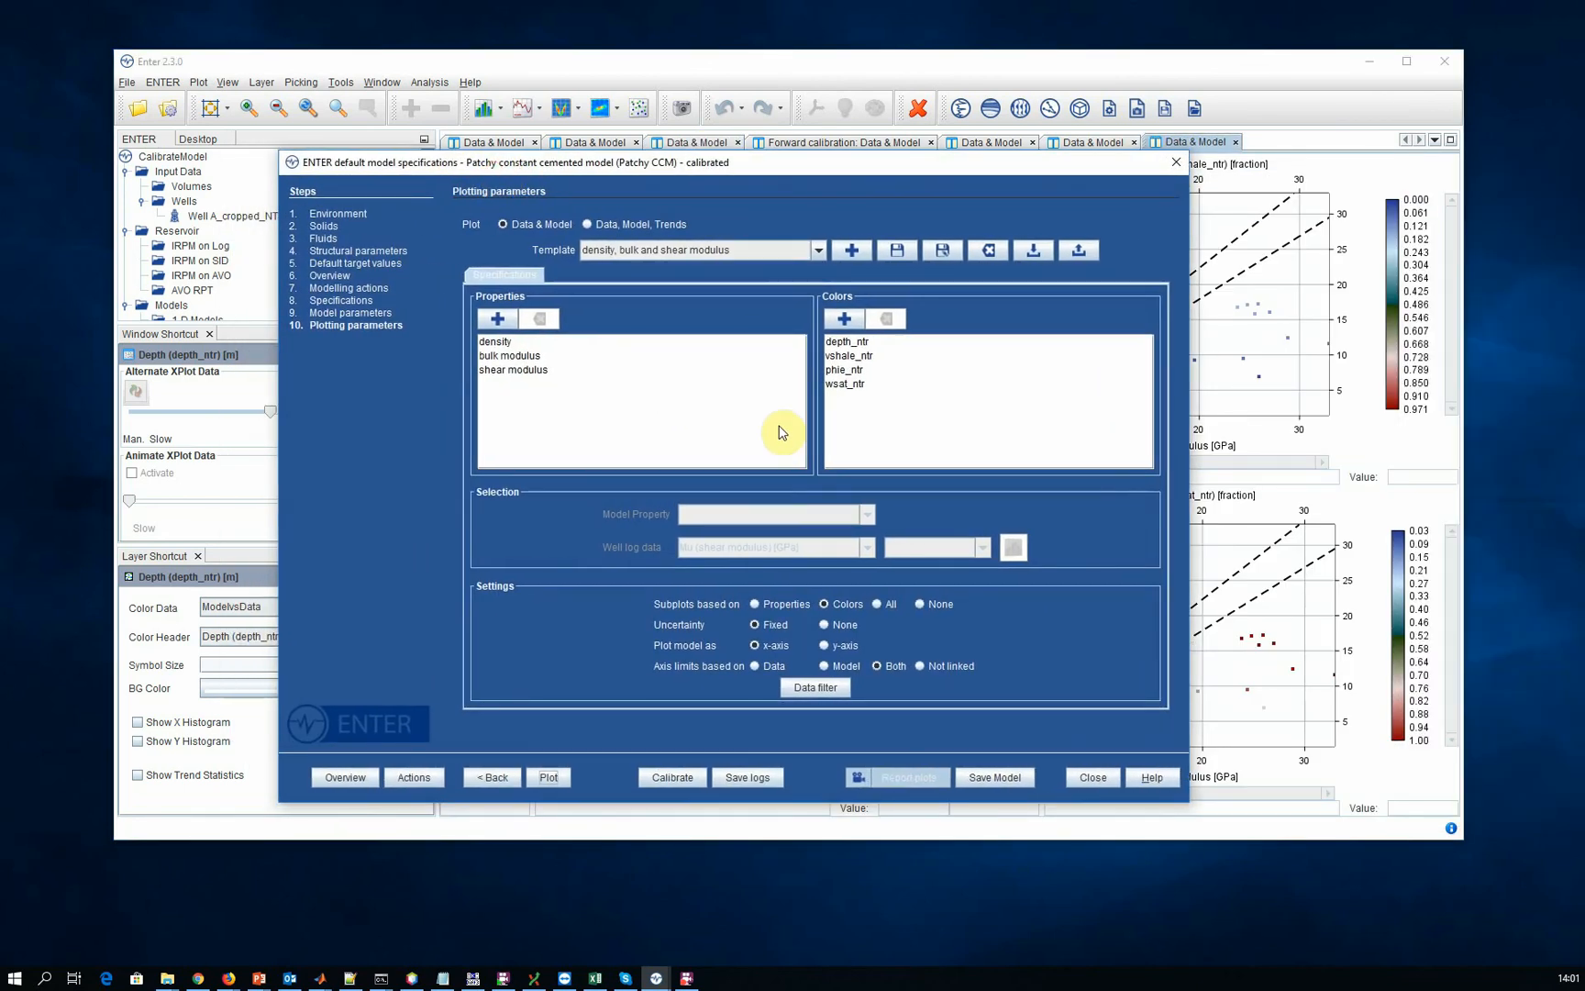
- Reopen the calibration parameters and review the alternative parameters available for the Shale bulk modulus entry
{"action": "left_click", "coordinate": [661, 775]}
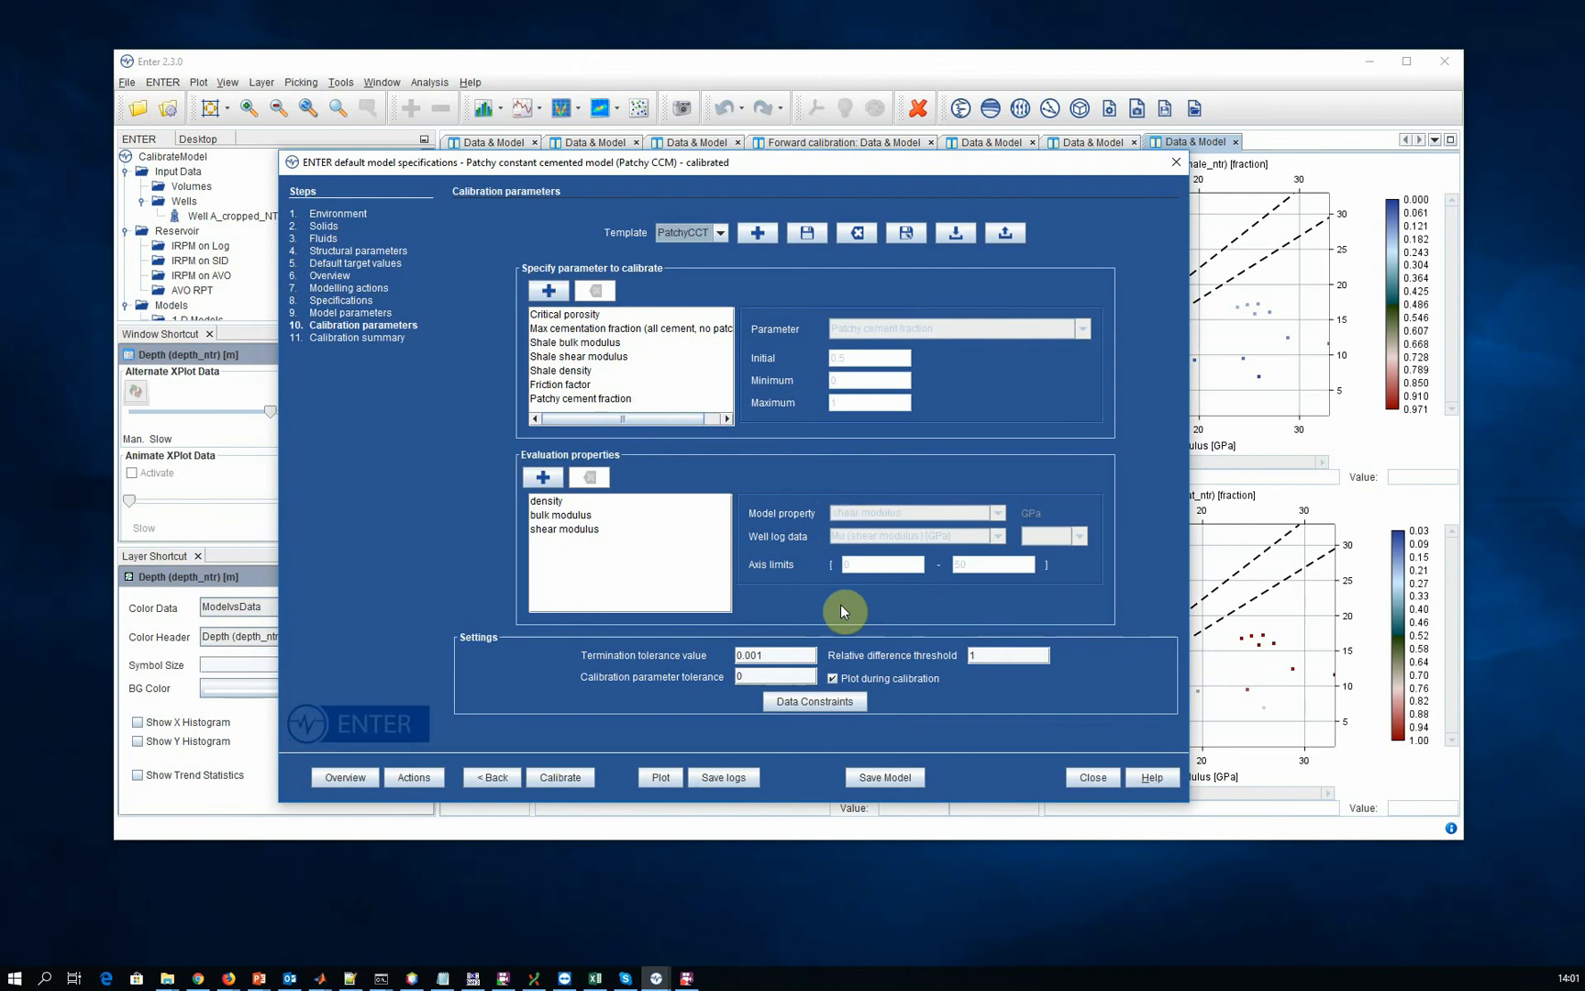
{"action": "left_click", "coordinate": [578, 344]}
{"action": "left_click", "coordinate": [921, 330]}
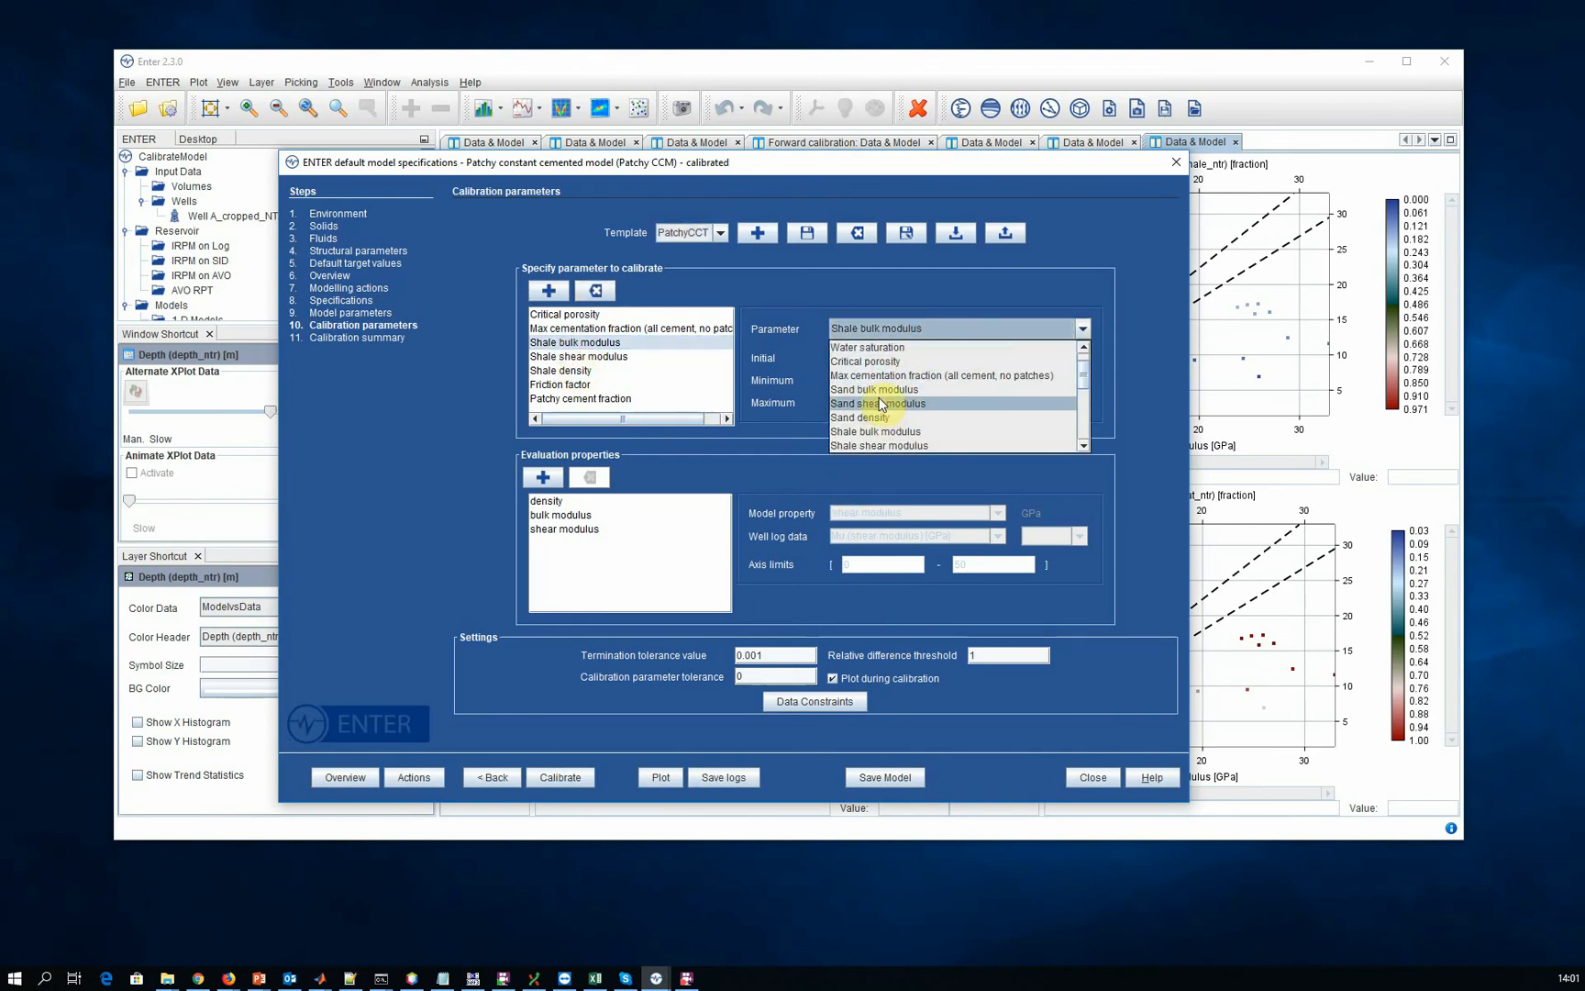
{"action": "left_click", "coordinate": [1173, 373]}
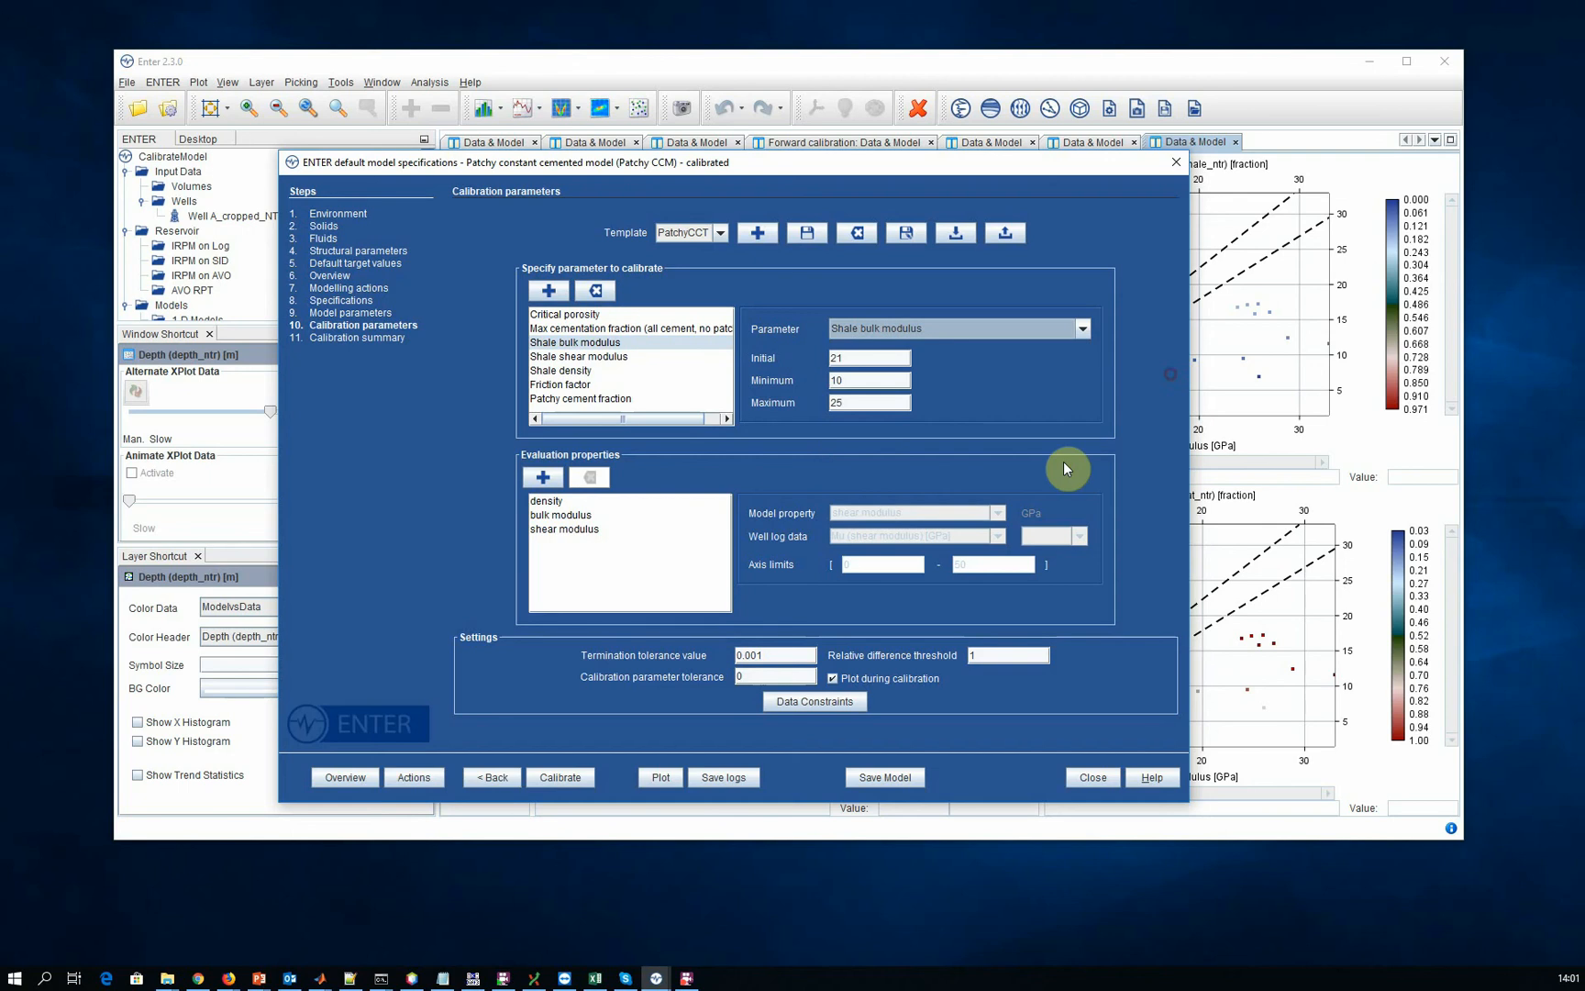
- Draft a calibration data constraint of vshale_ntr < 0.2 and discard it
{"action": "left_click", "coordinate": [806, 704]}
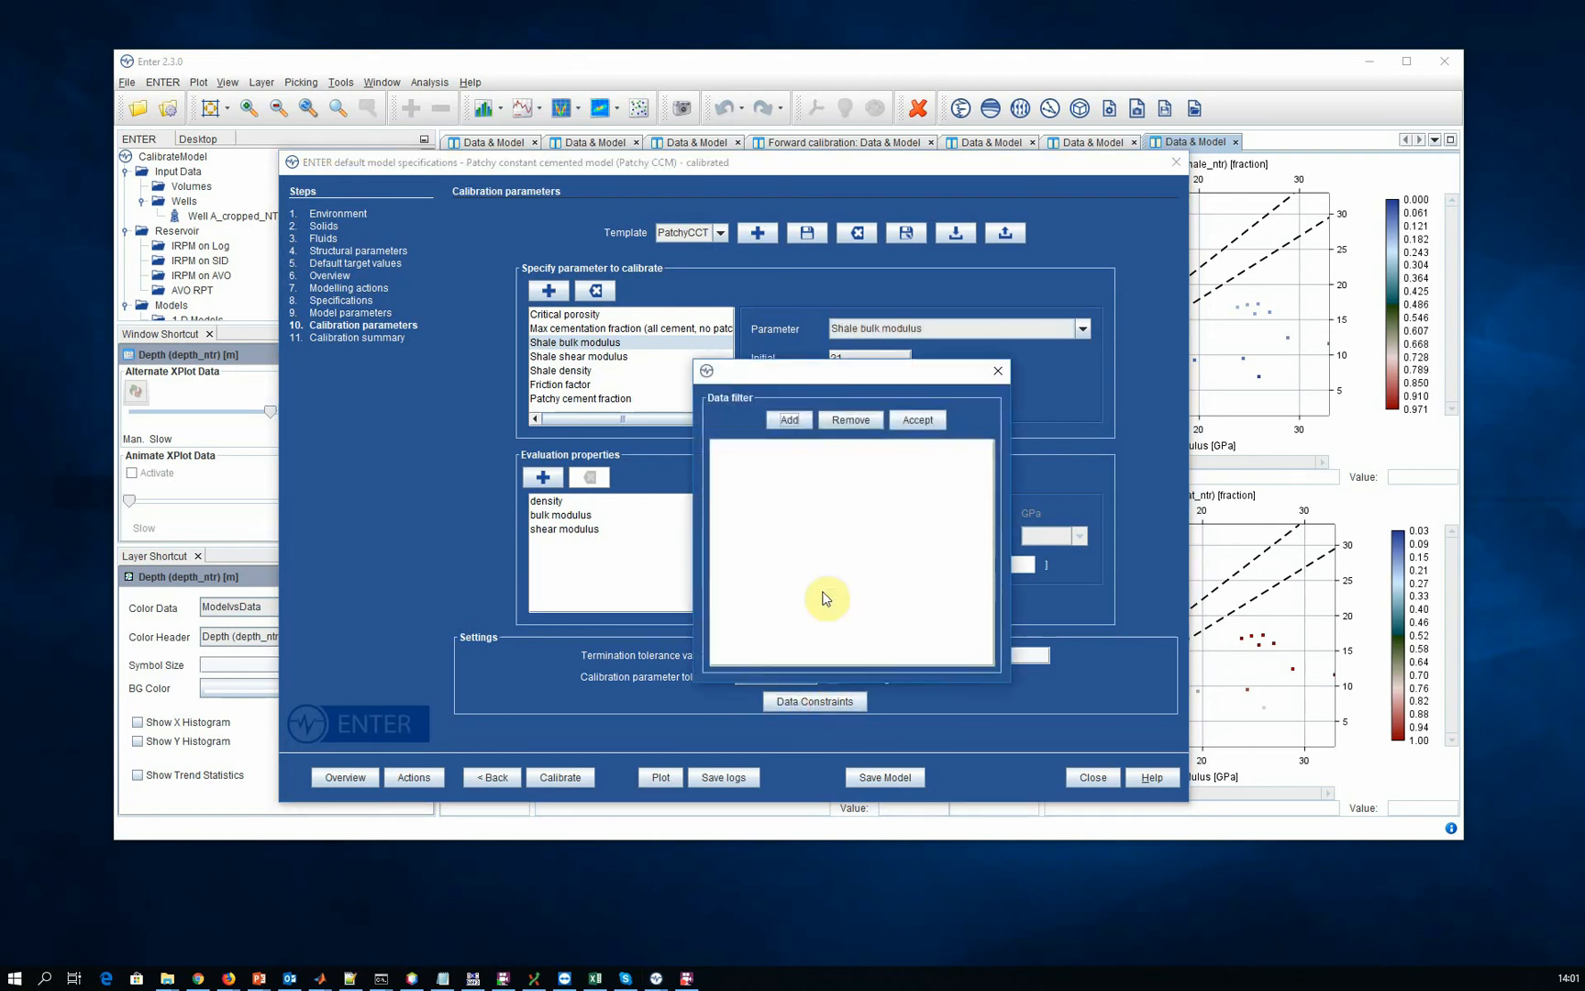
{"action": "left_click", "coordinate": [791, 420]}
{"action": "left_click", "coordinate": [767, 524]}
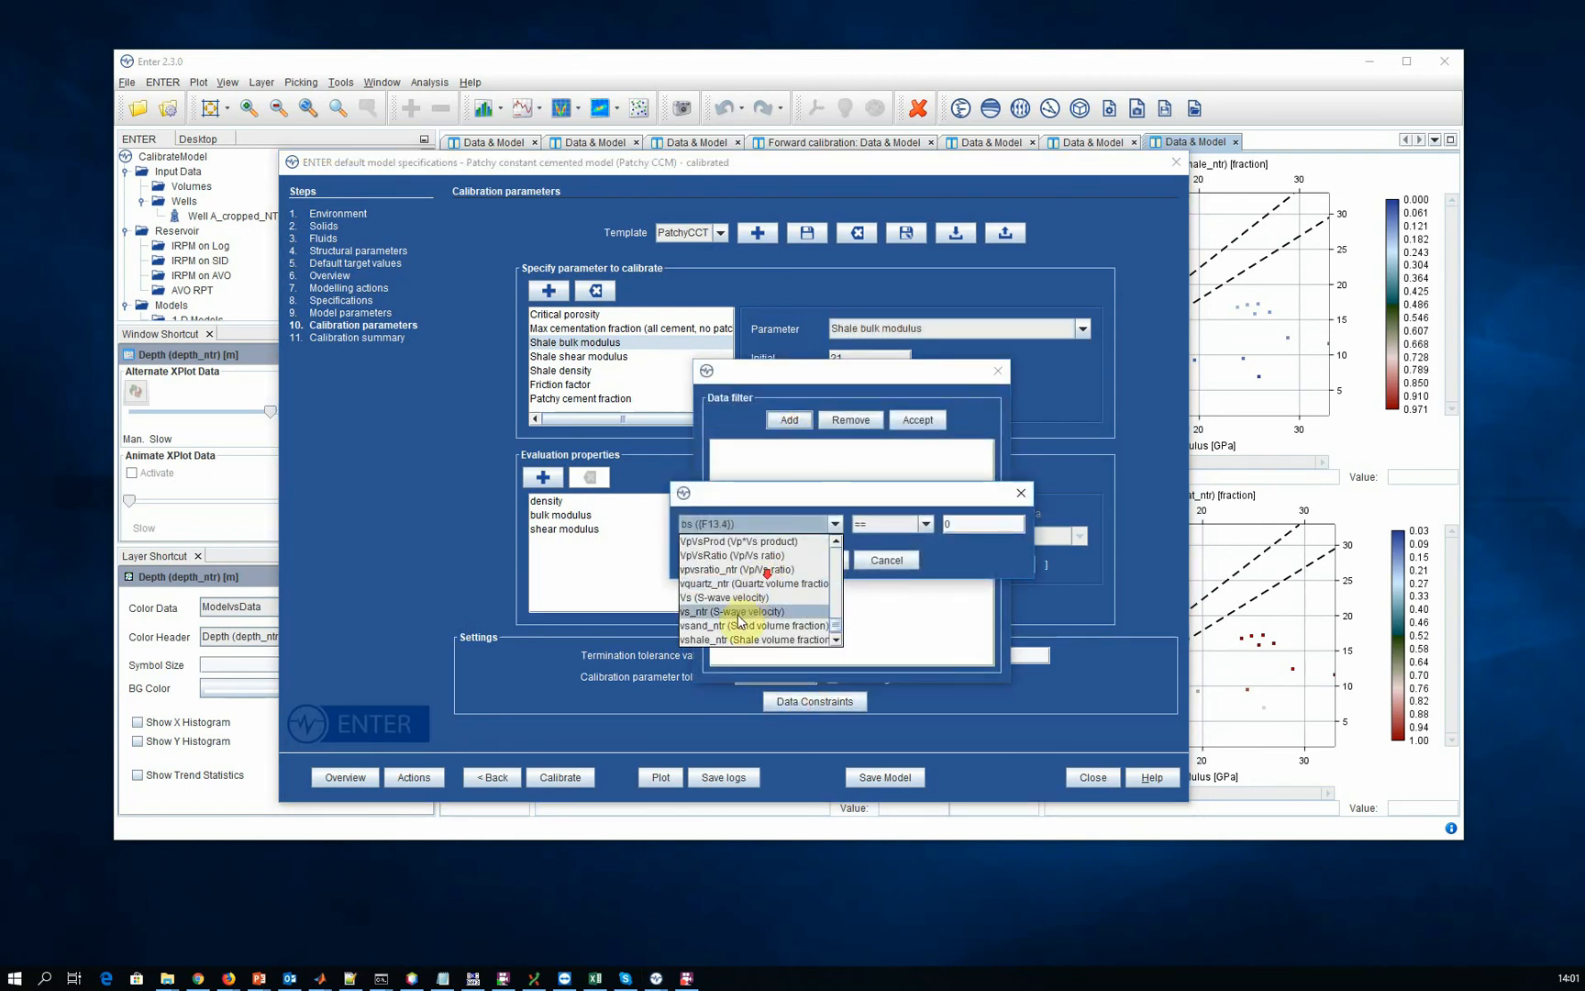
{"action": "left_click", "coordinate": [727, 639]}
{"action": "left_click", "coordinate": [887, 524]}
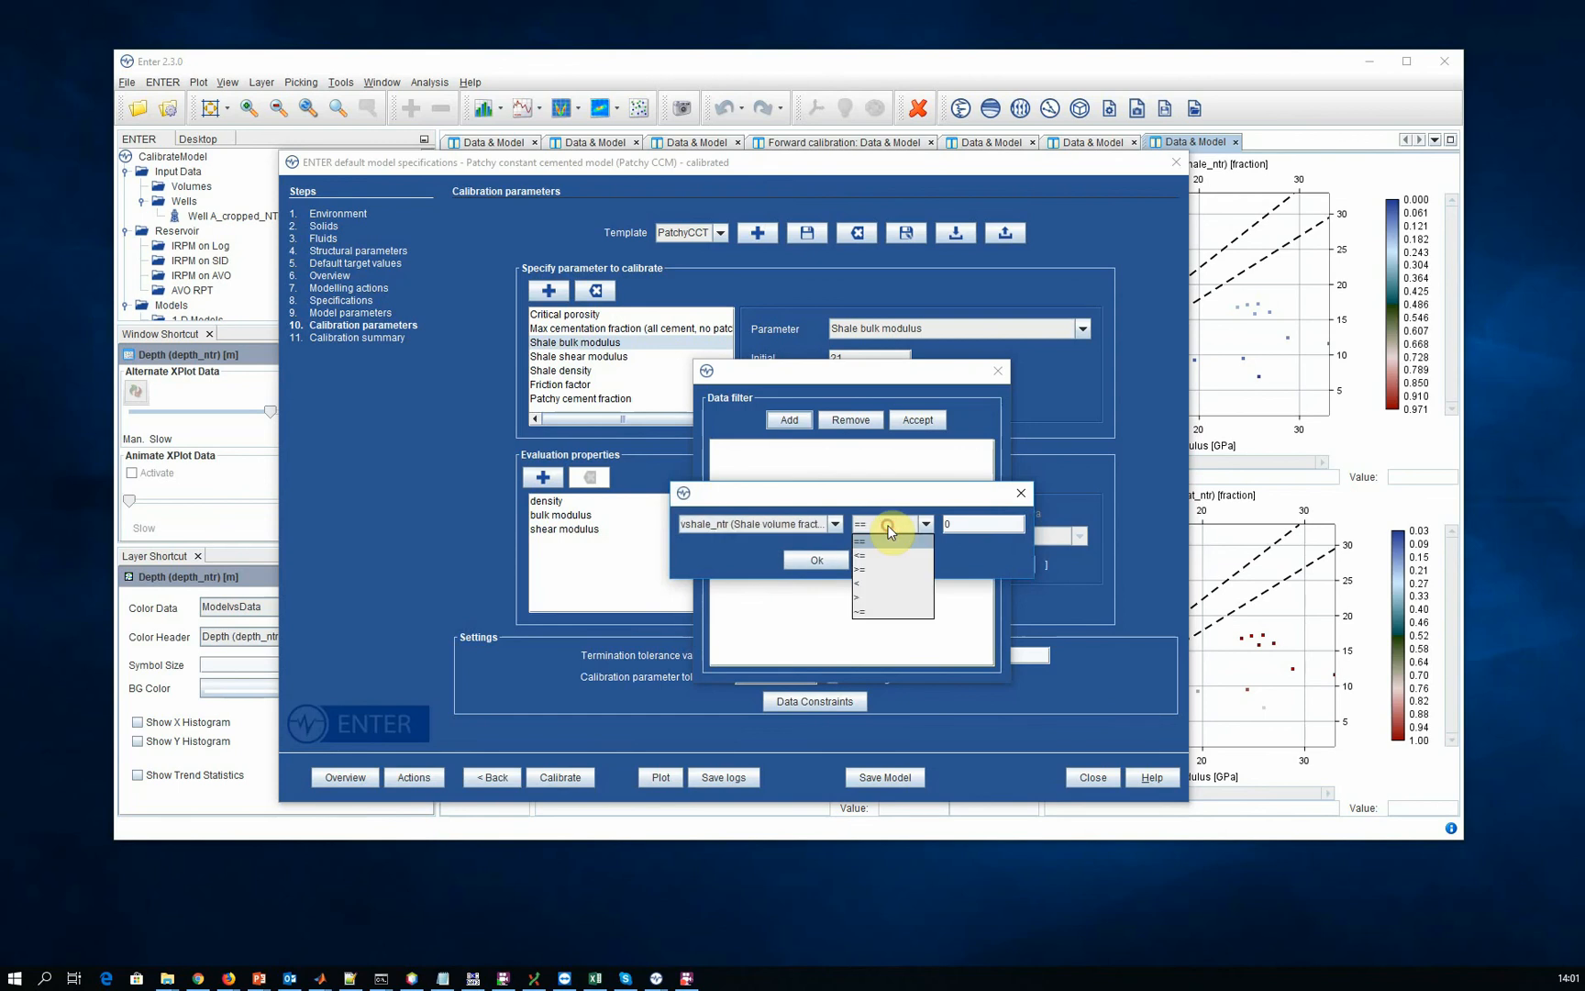
{"action": "left_click", "coordinate": [883, 585]}
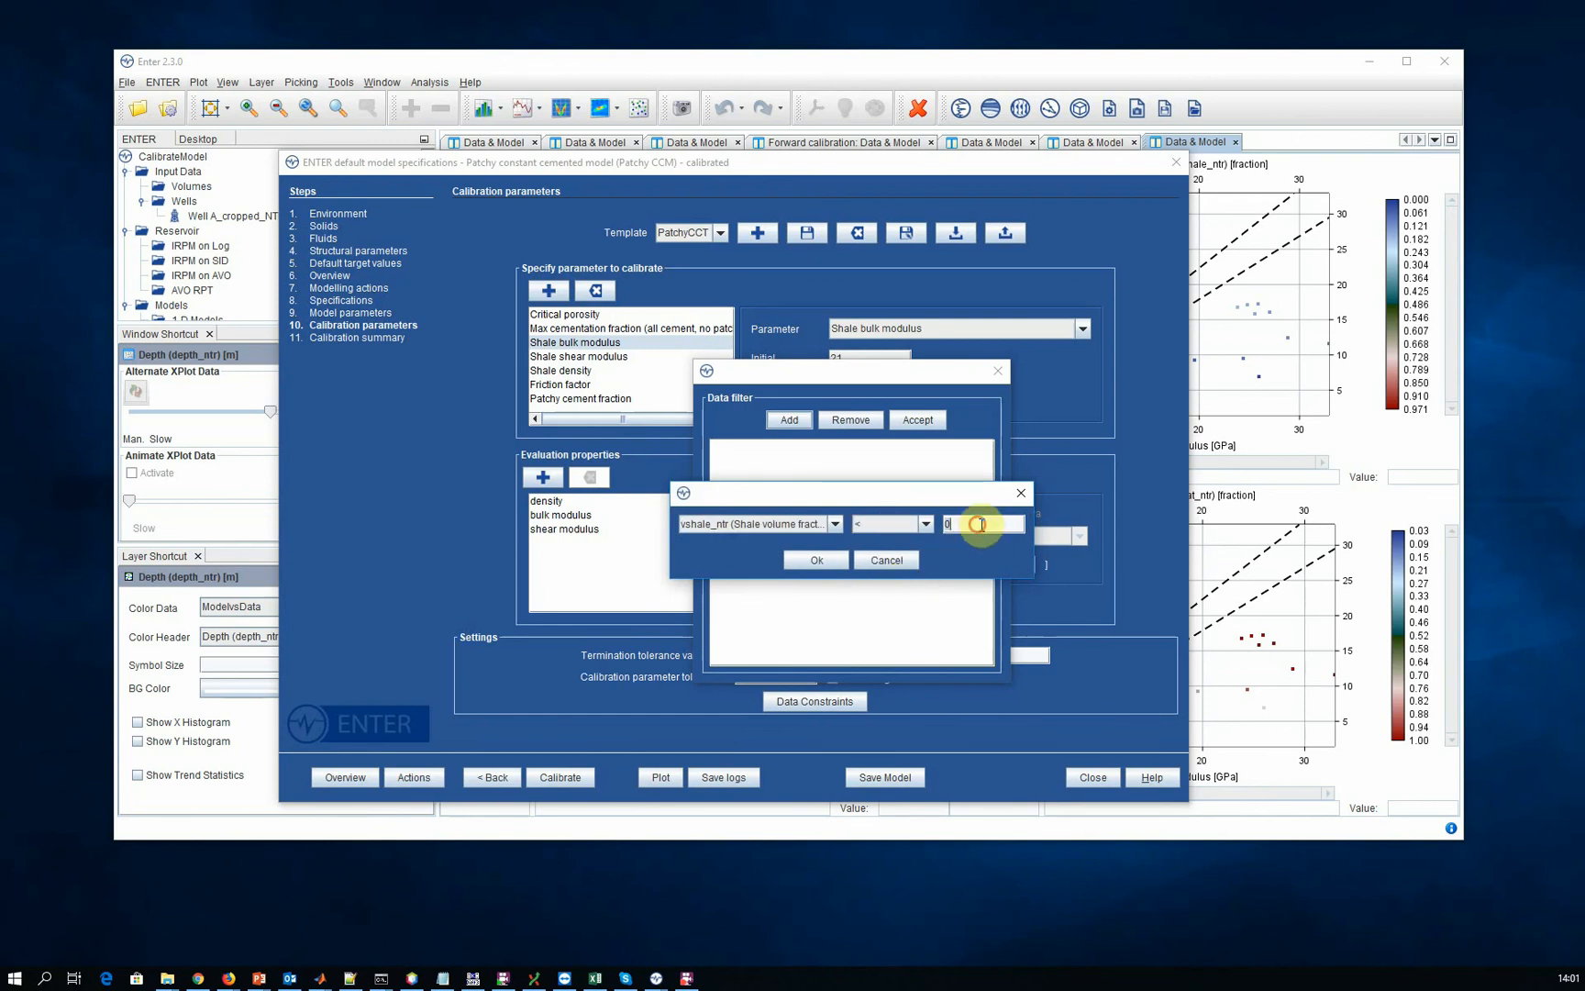
{"action": "left_click", "coordinate": [982, 525]}
{"action": "type", "text": "0.2"}
{"action": "left_click", "coordinate": [876, 562]}
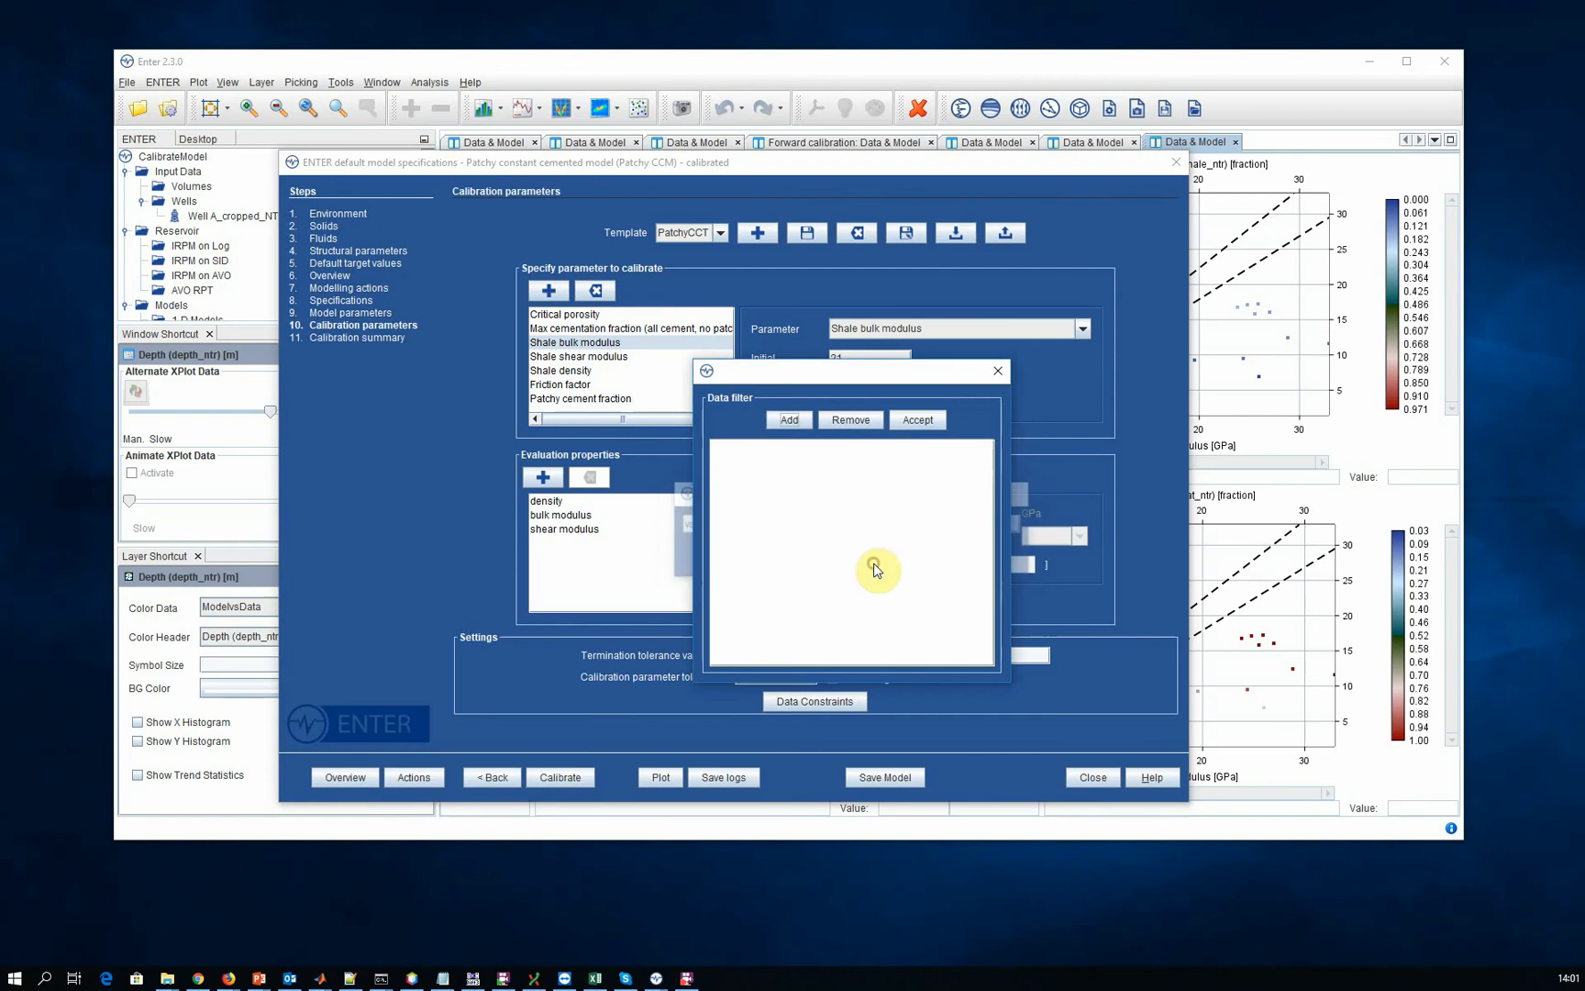
{"action": "left_click", "coordinate": [999, 372]}
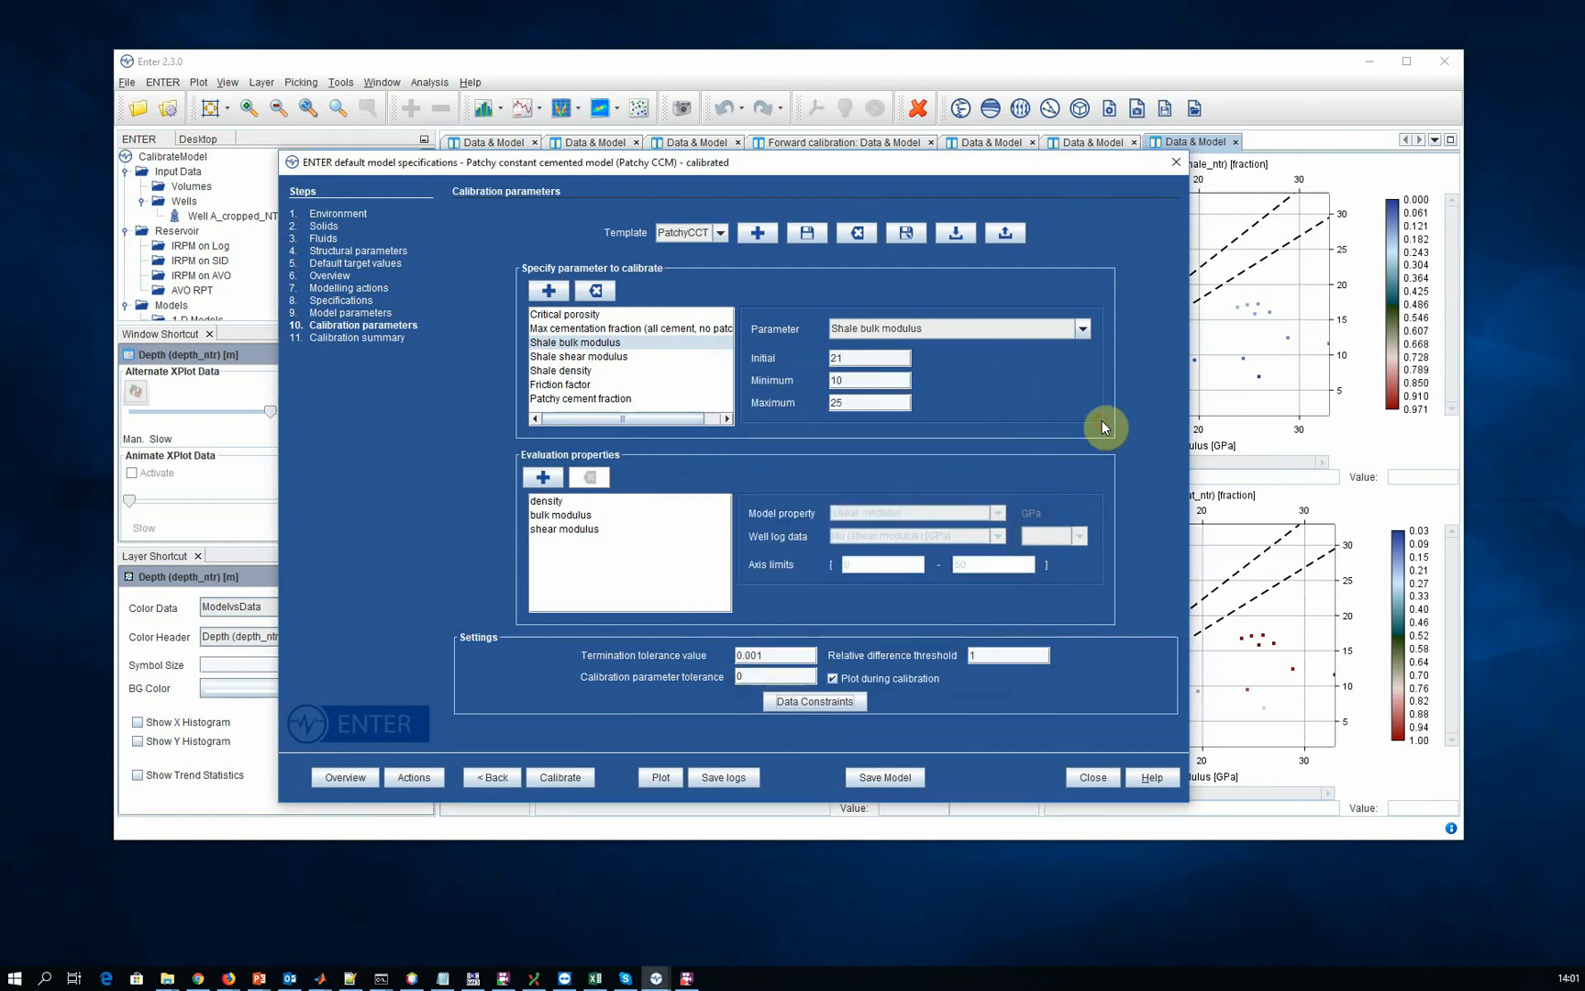
- Close the model specifications and auto-calibration windows, and review the summary of "Patchy constant cemented model (Patchy CCM) - calibrated" in the model library
{"action": "left_click", "coordinate": [1174, 165]}
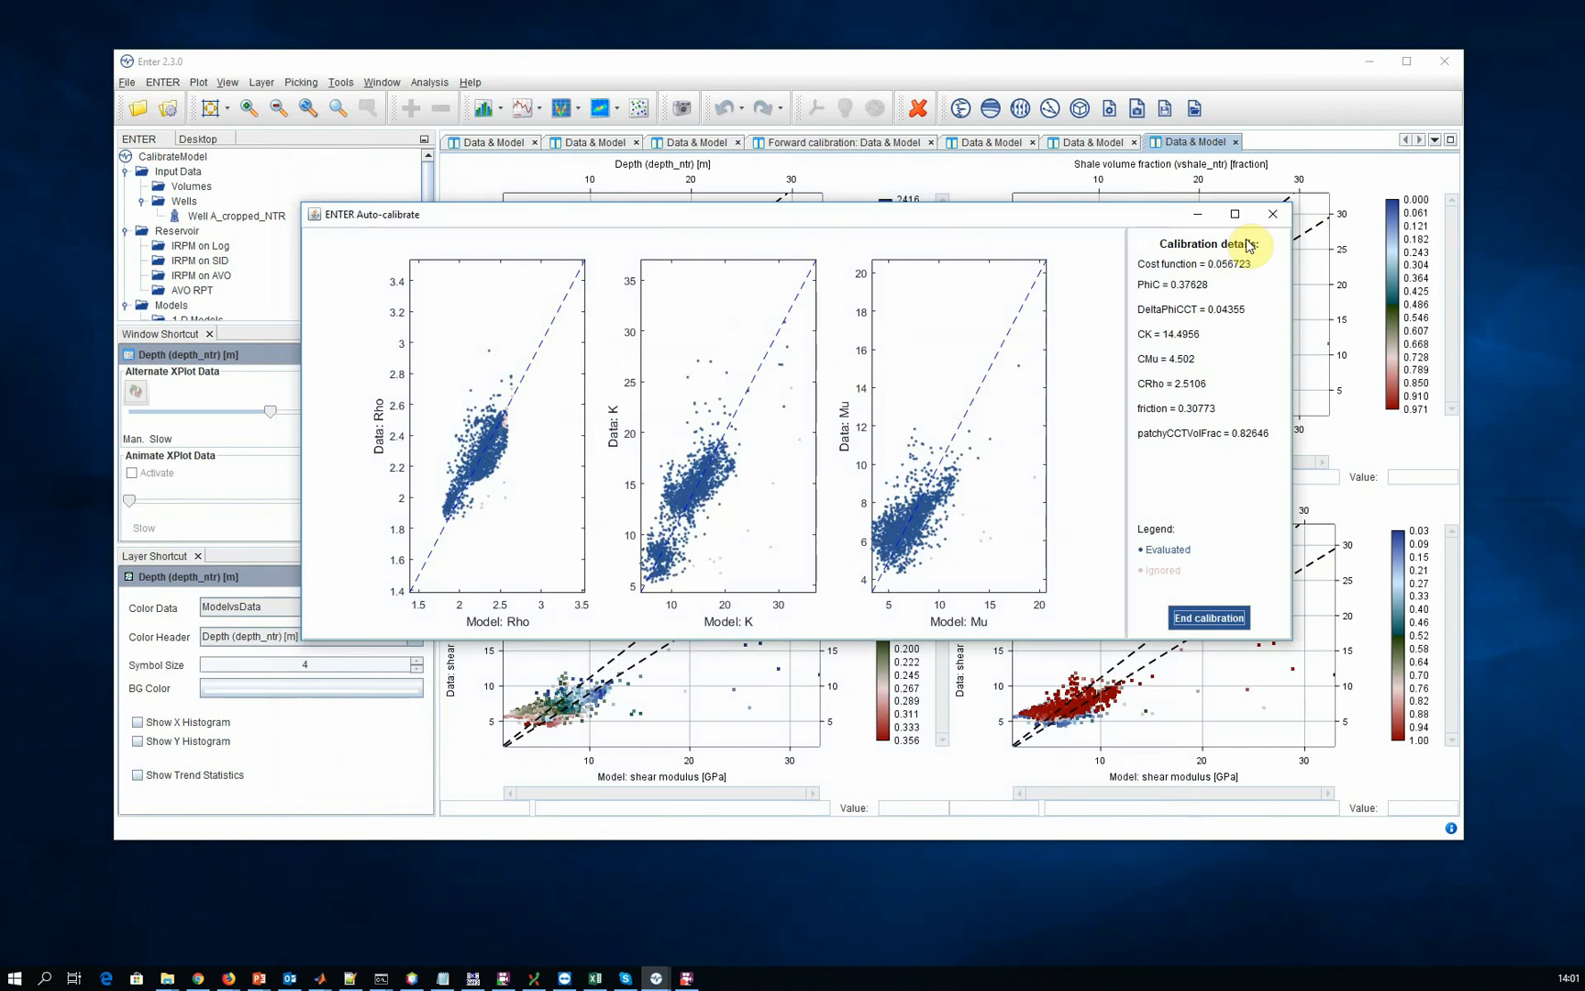
{"action": "left_click", "coordinate": [1260, 212]}
{"action": "left_click", "coordinate": [162, 82]}
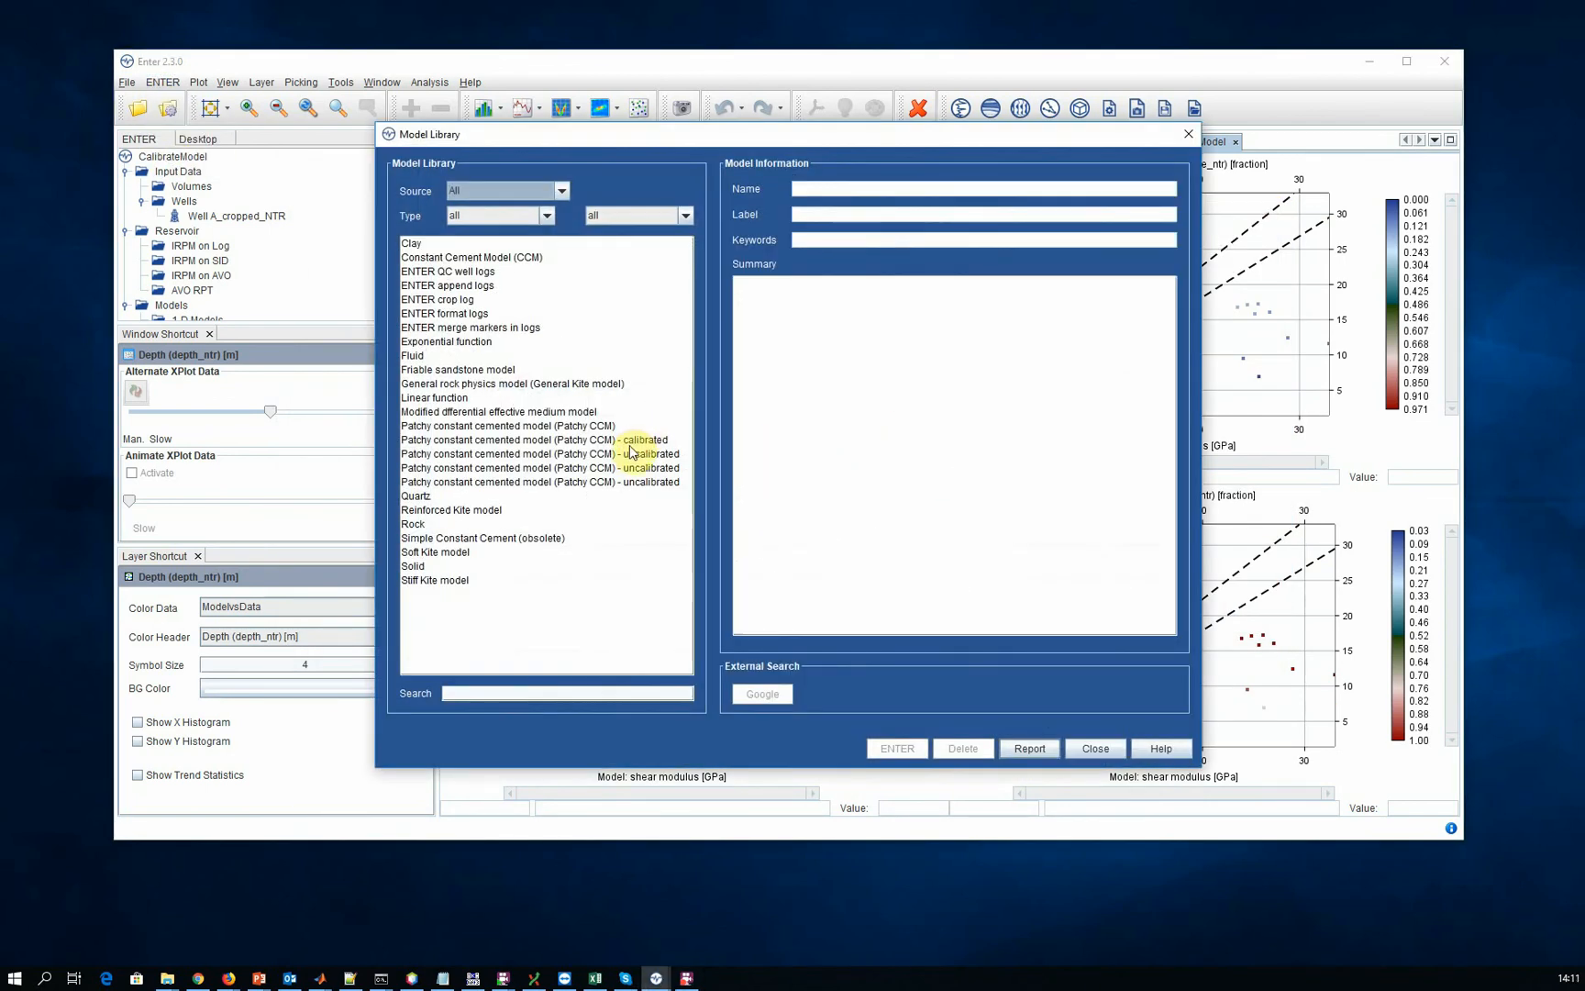
{"action": "left_click", "coordinate": [629, 444]}
{"action": "scroll", "coordinate": [861, 373], "scroll_direction": "up", "scroll_amount": 3}
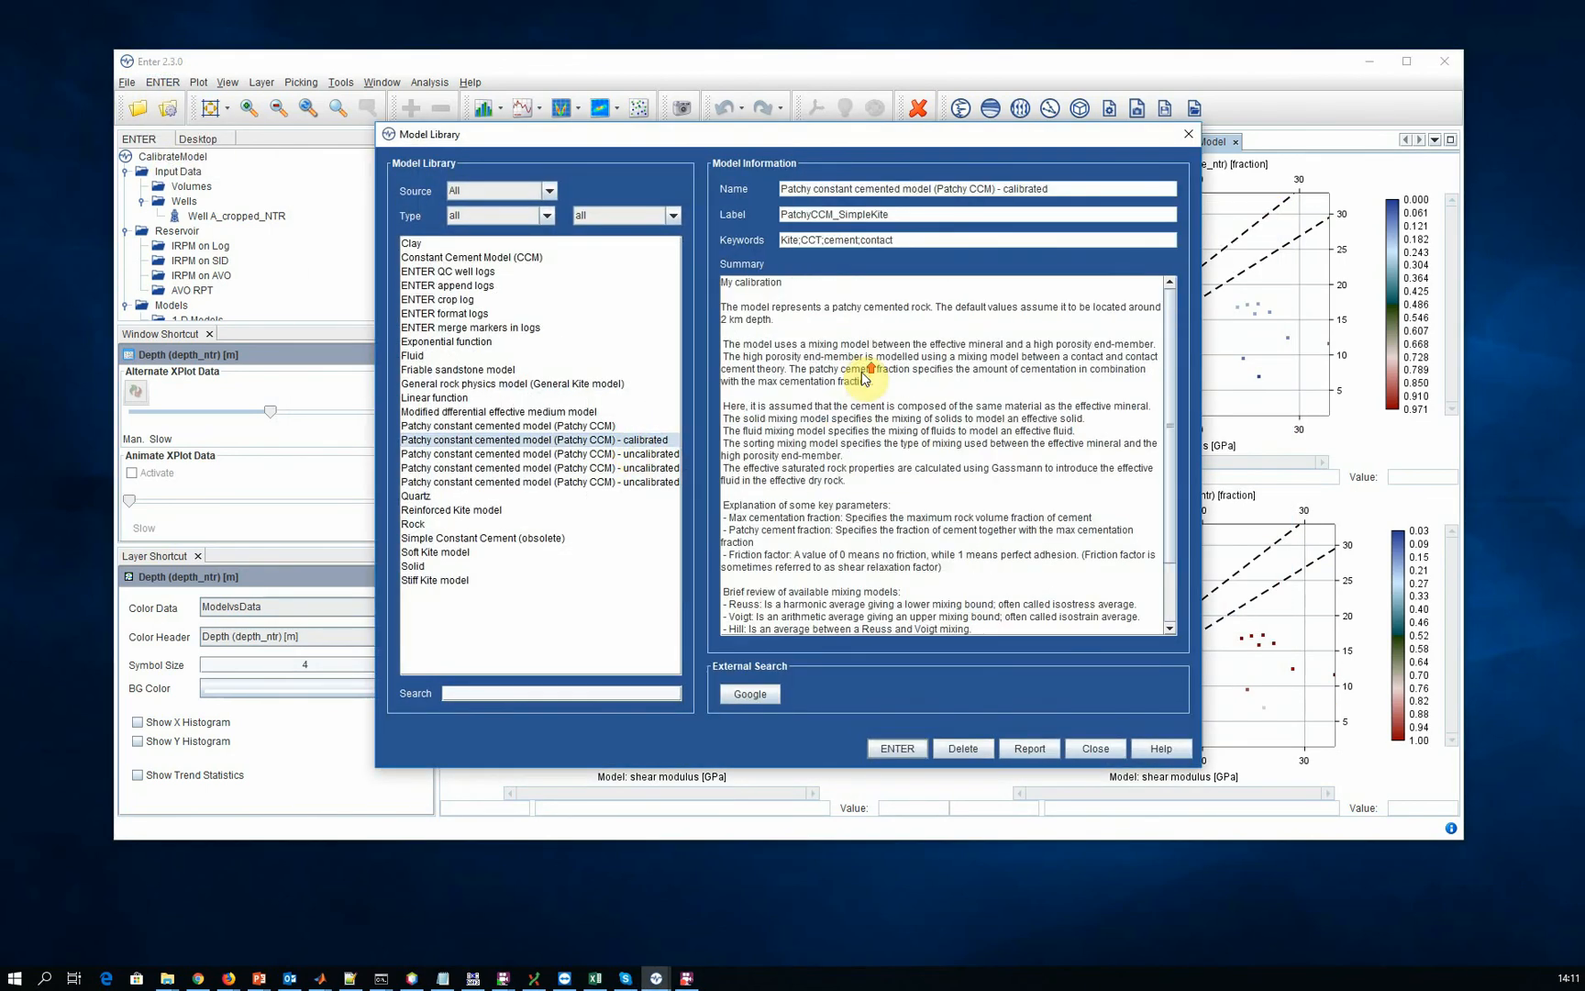
{"action": "left_click_drag", "start_coordinate": [783, 282], "coordinate": [722, 282]}
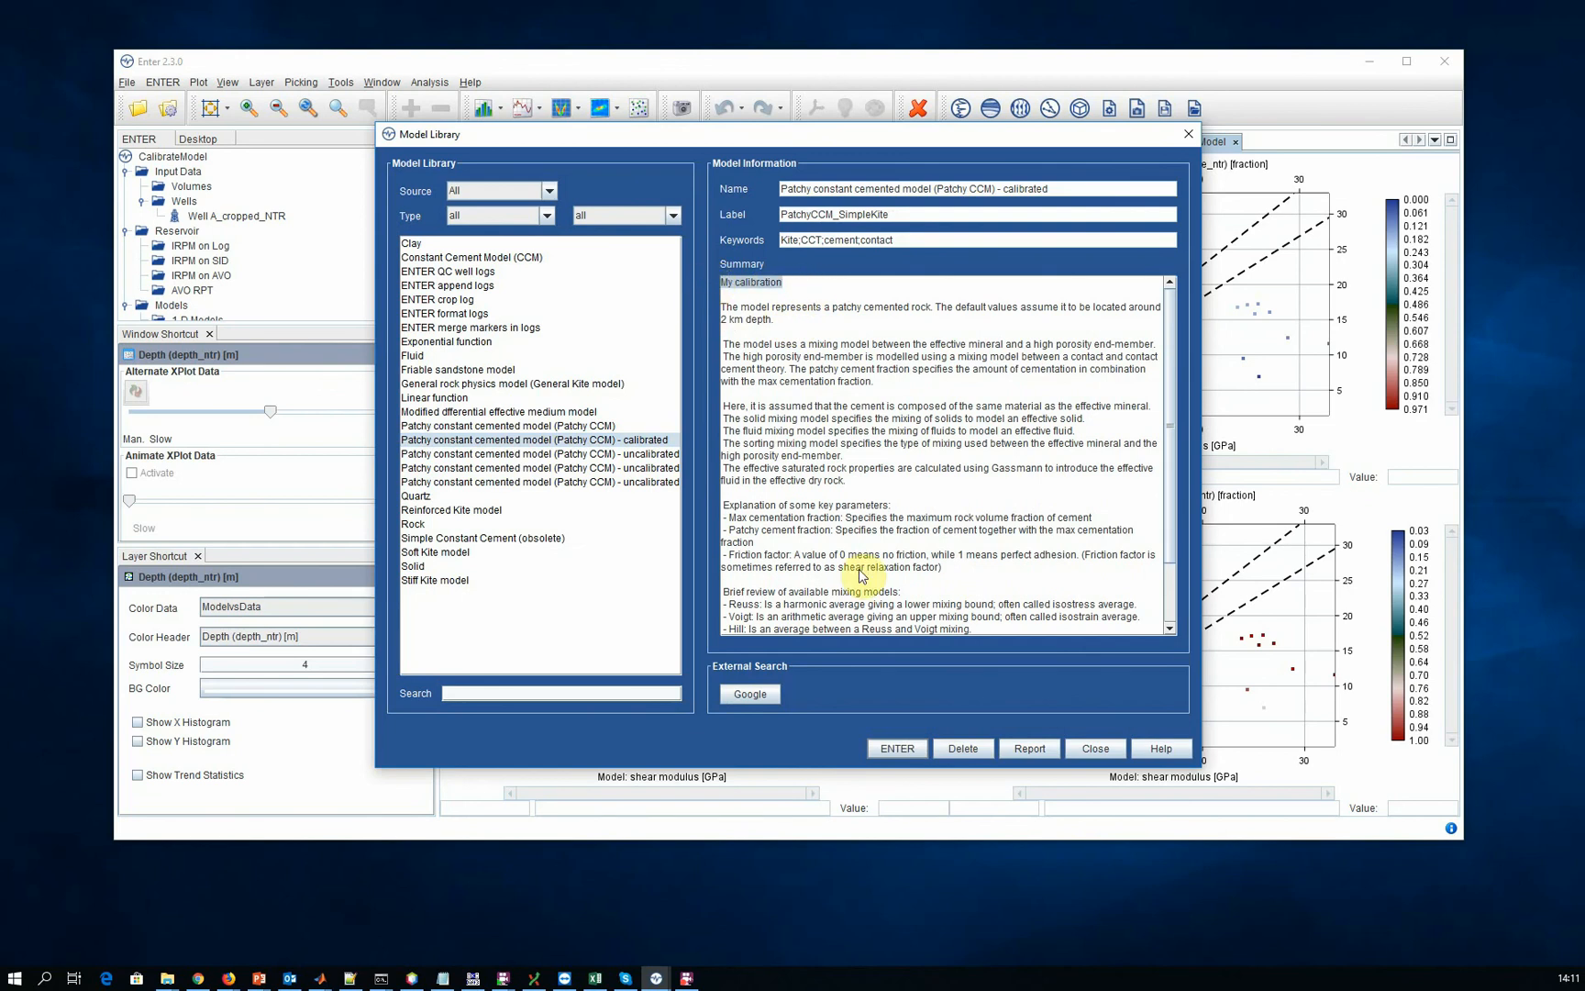
- Open the calibrated model's specifications from the library, check its parameter overview including the Shale bulk modulus, and close them
{"action": "left_click", "coordinate": [892, 748]}
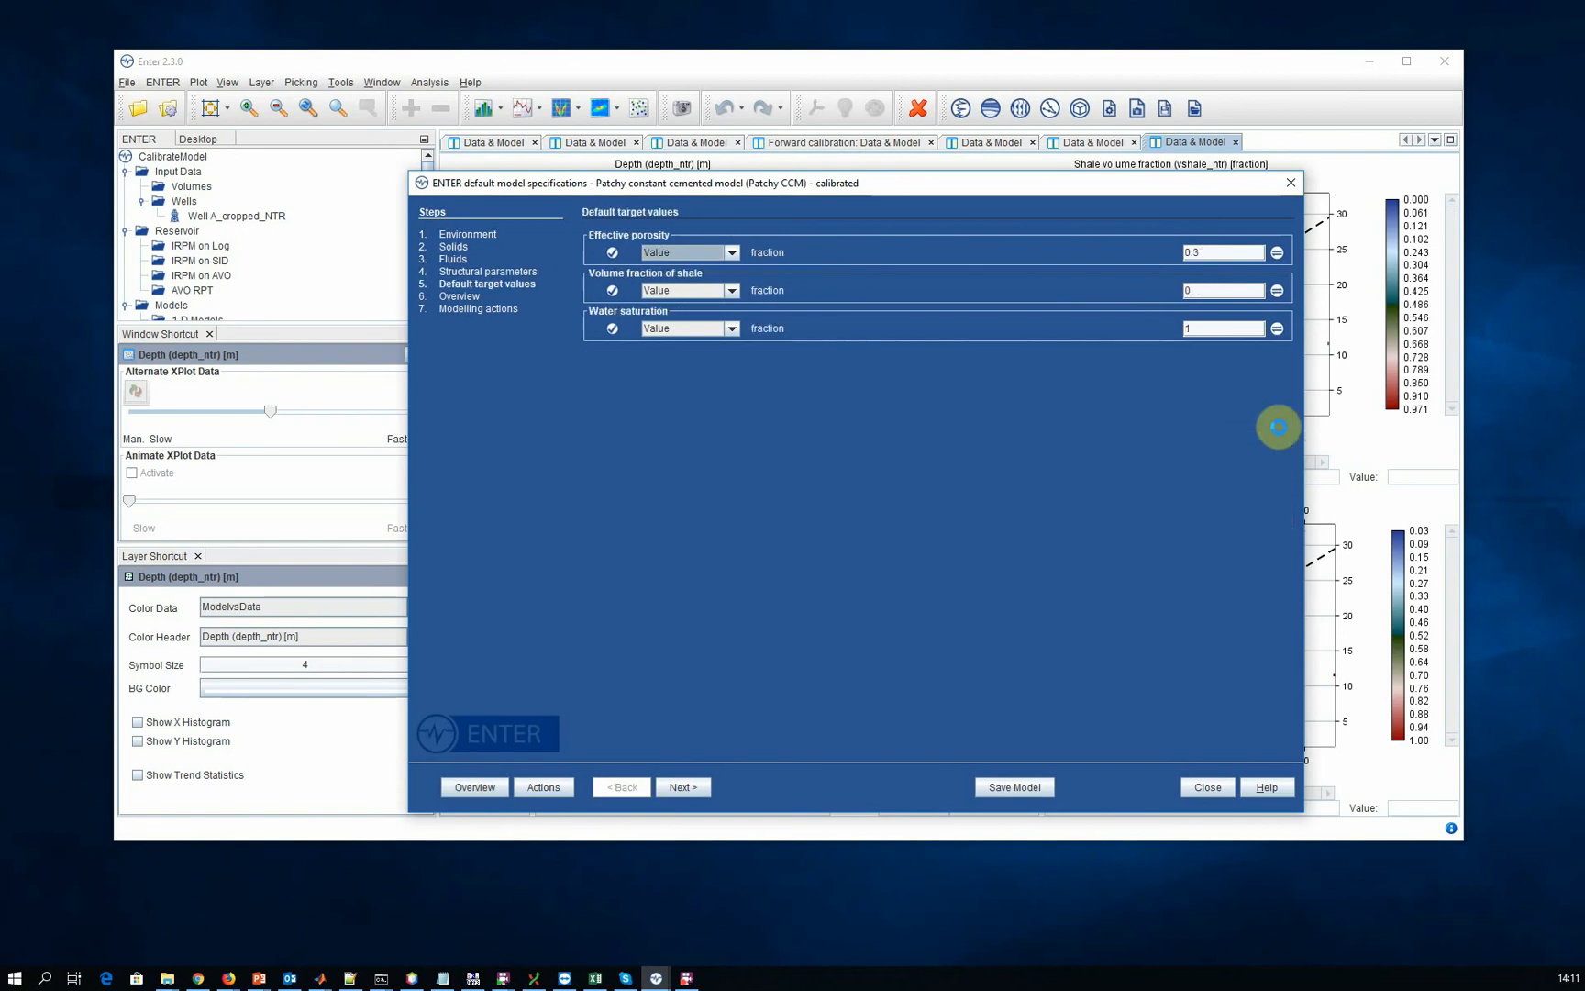
{"action": "left_click_drag", "start_coordinate": [1290, 356], "coordinate": [1287, 347]}
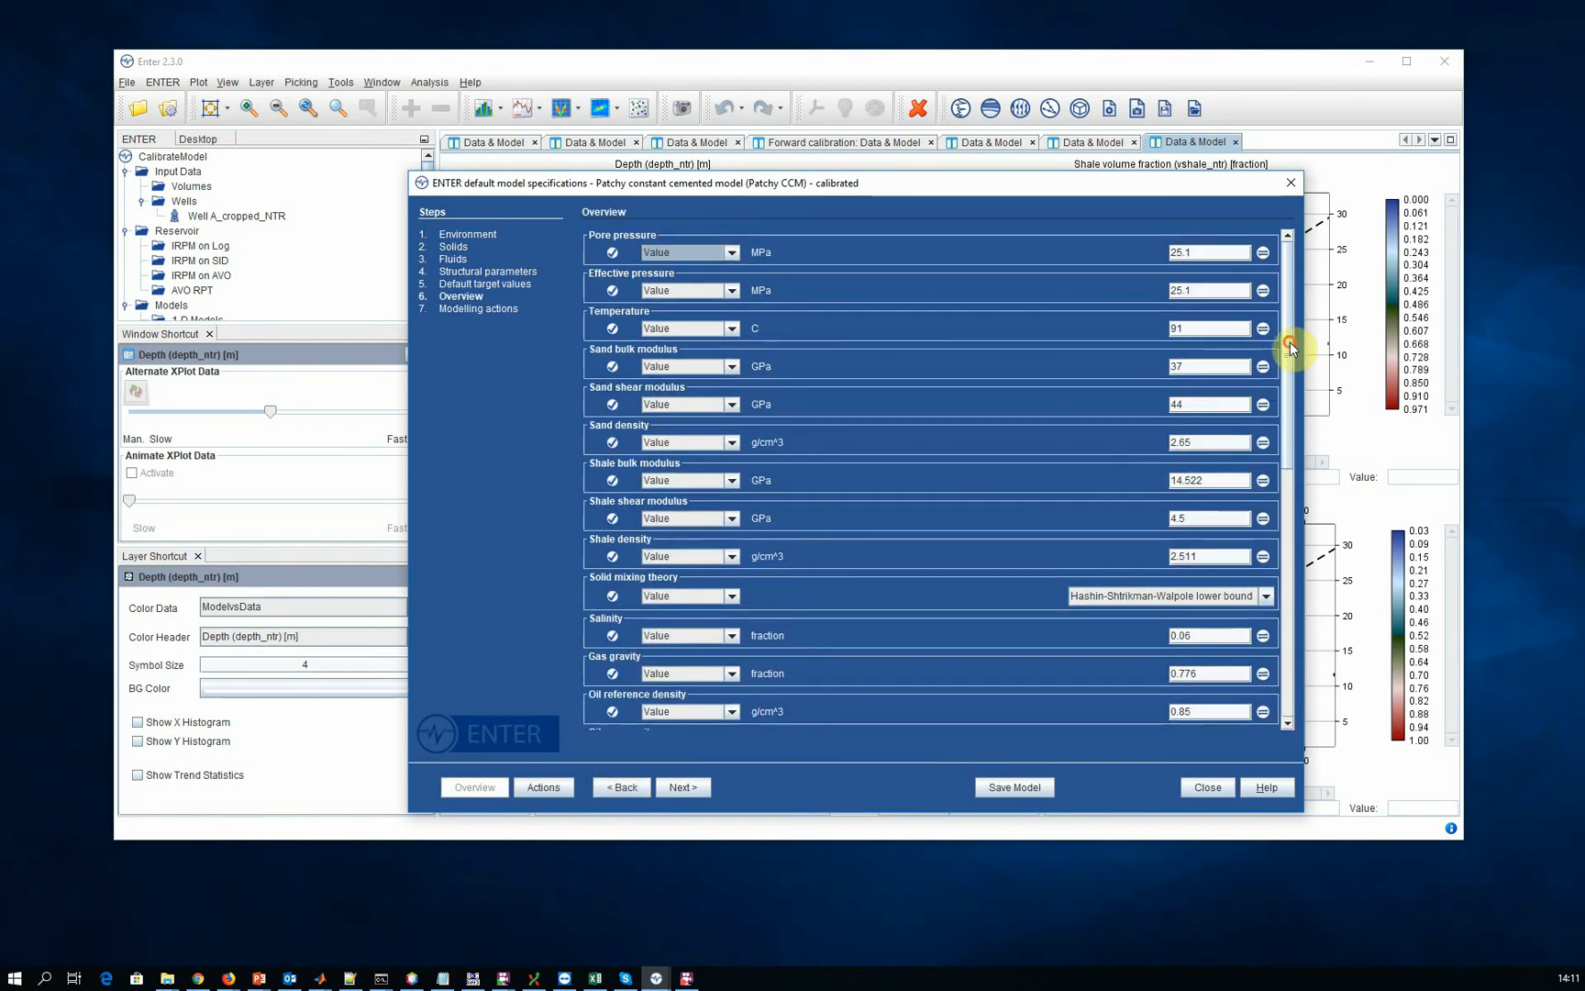
{"action": "left_click", "coordinate": [1175, 480]}
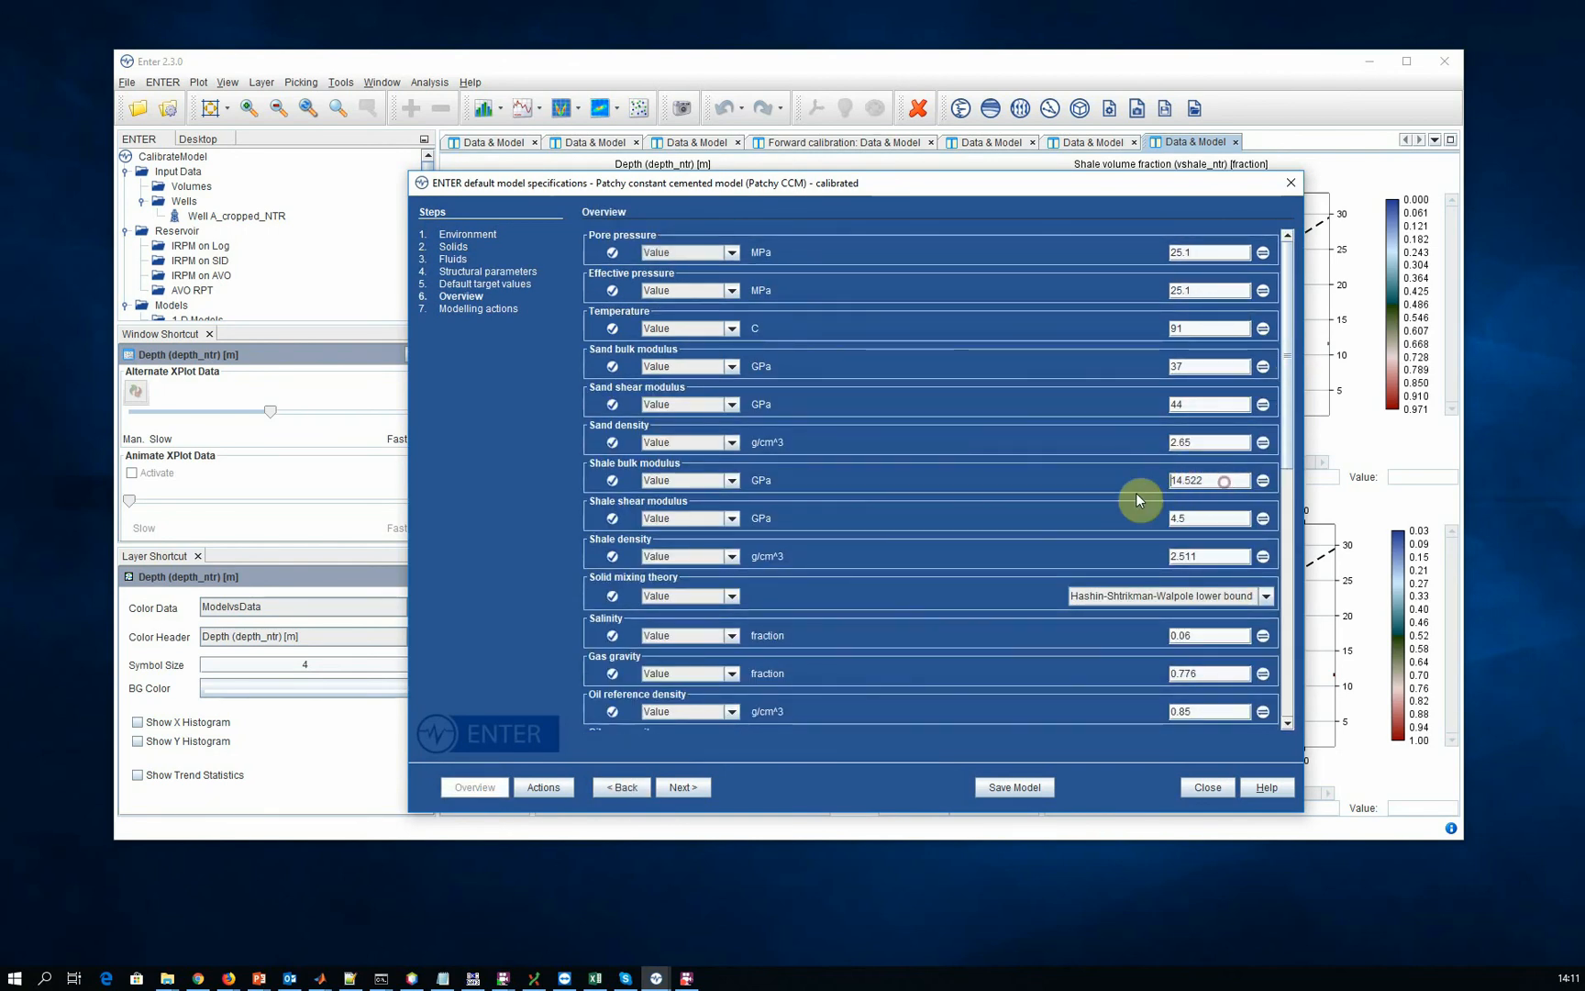
{"action": "left_click", "coordinate": [1221, 791]}
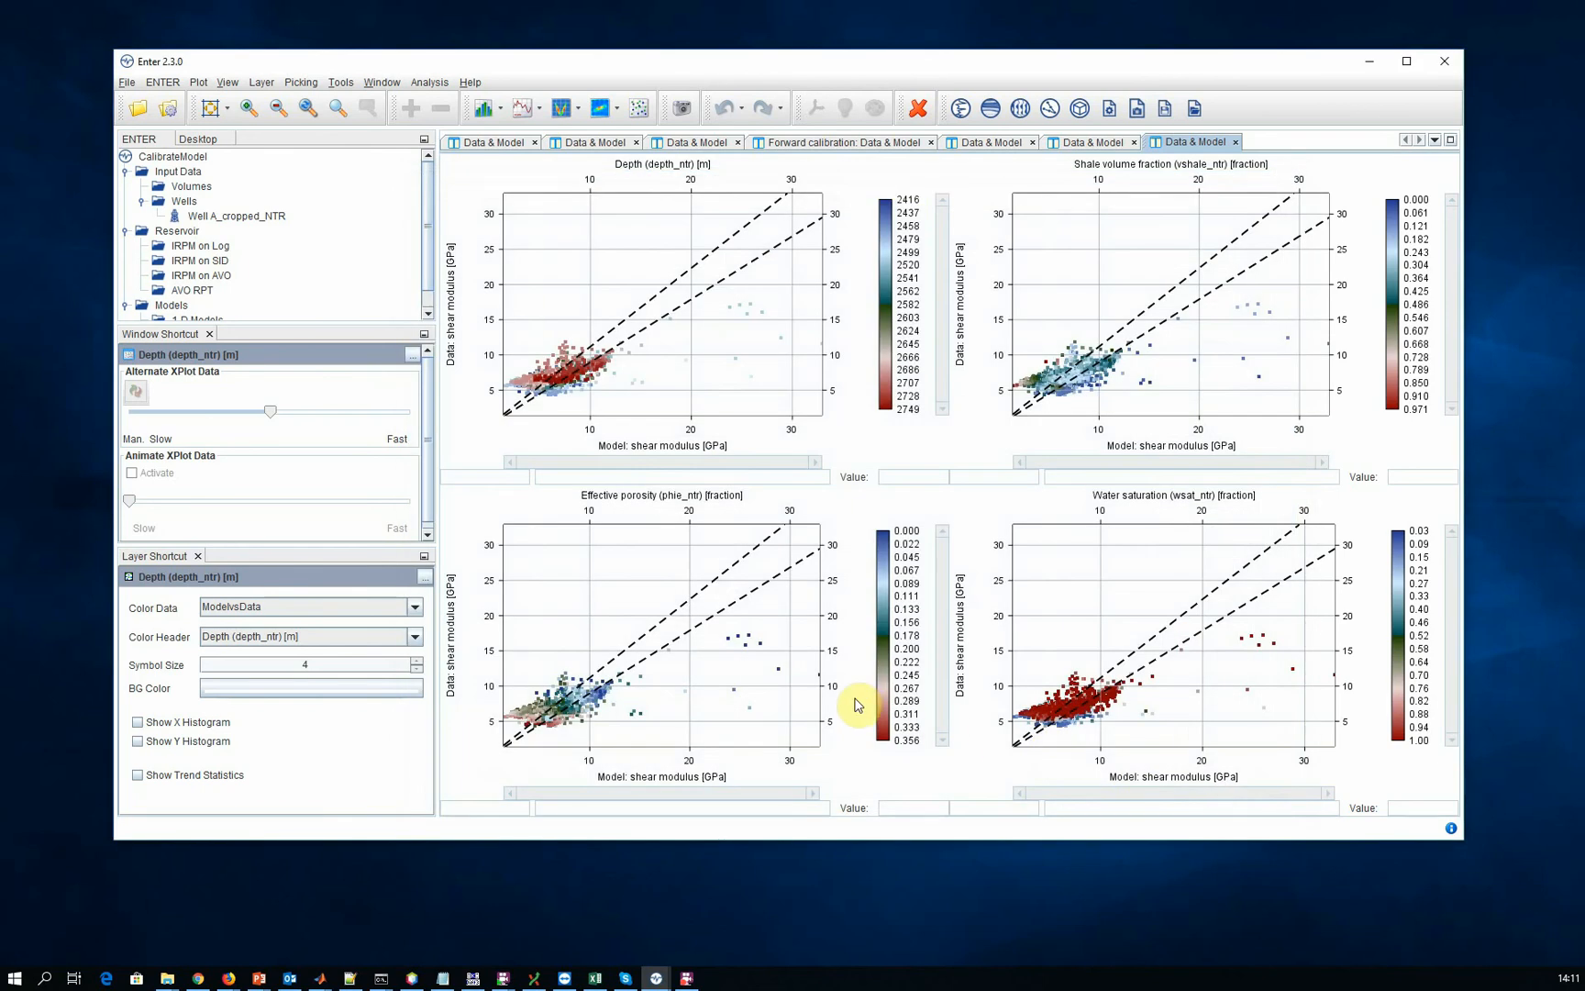